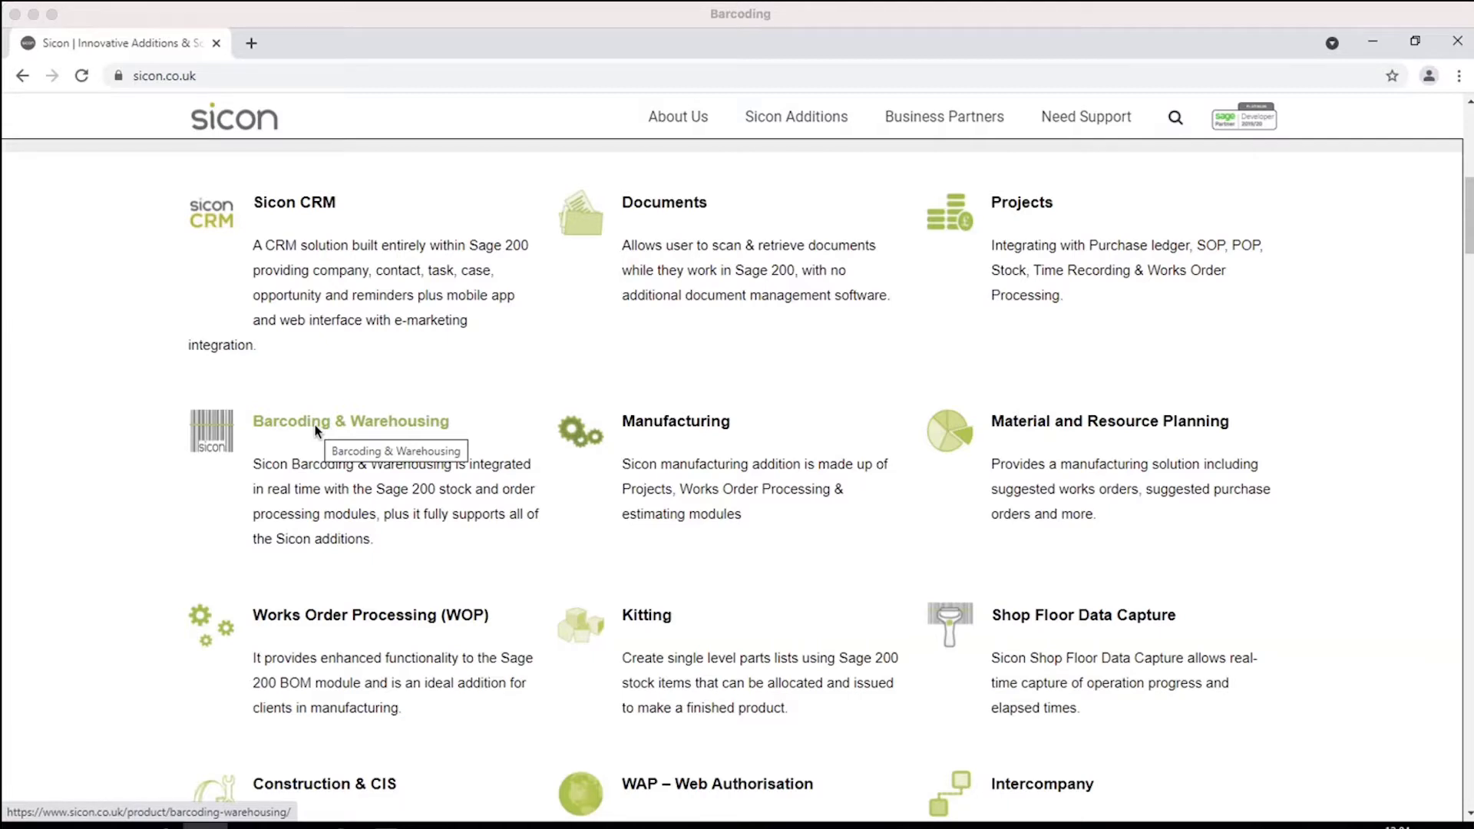
- Open the Barcoding & Warehousing product's help and user guide and read section 8.1, Logging in
{"action": "left_click", "coordinate": [315, 426]}
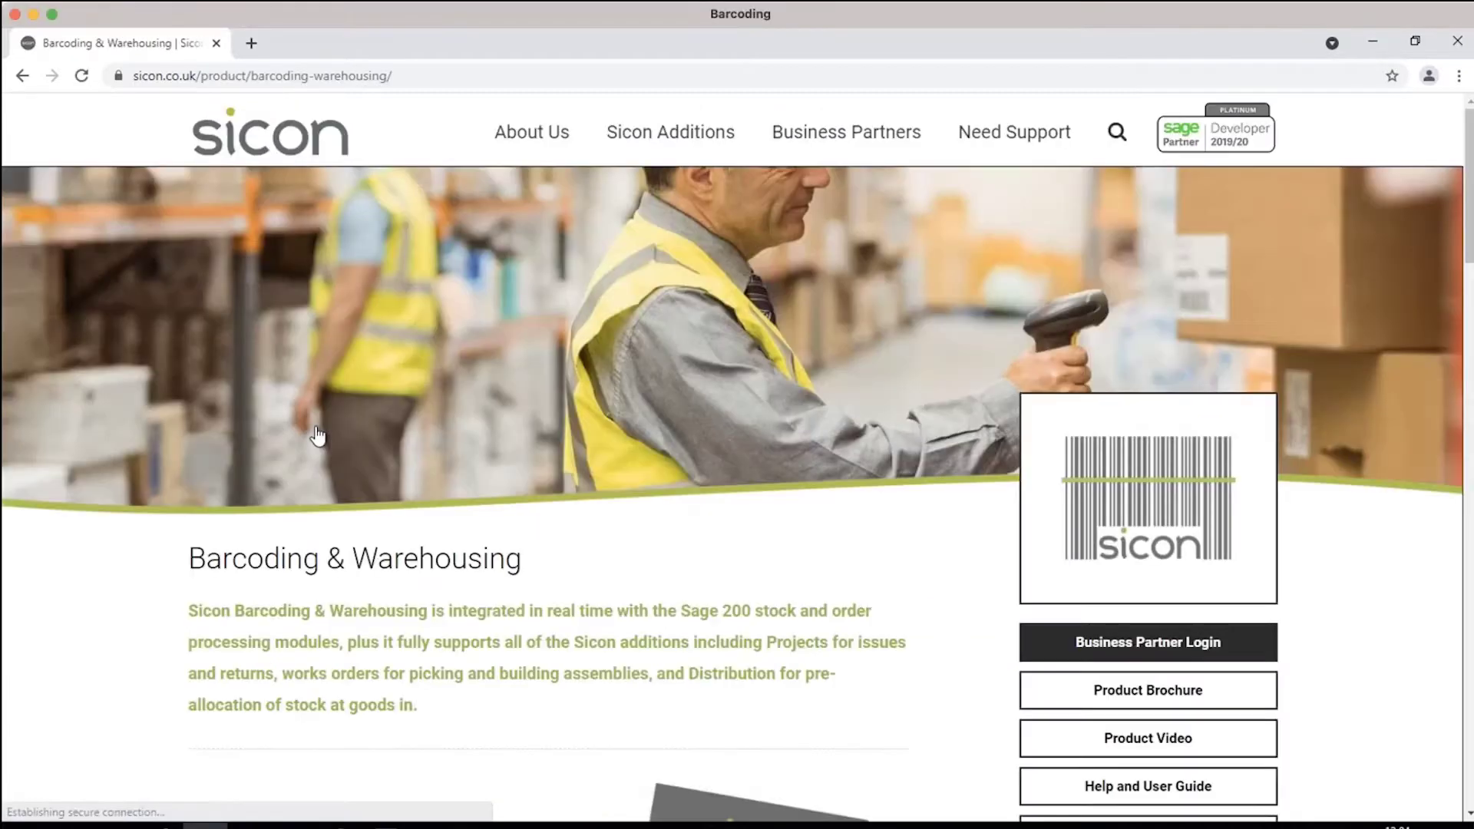
{"action": "scroll", "coordinate": [937, 628], "scroll_direction": "down", "scroll_amount": 2}
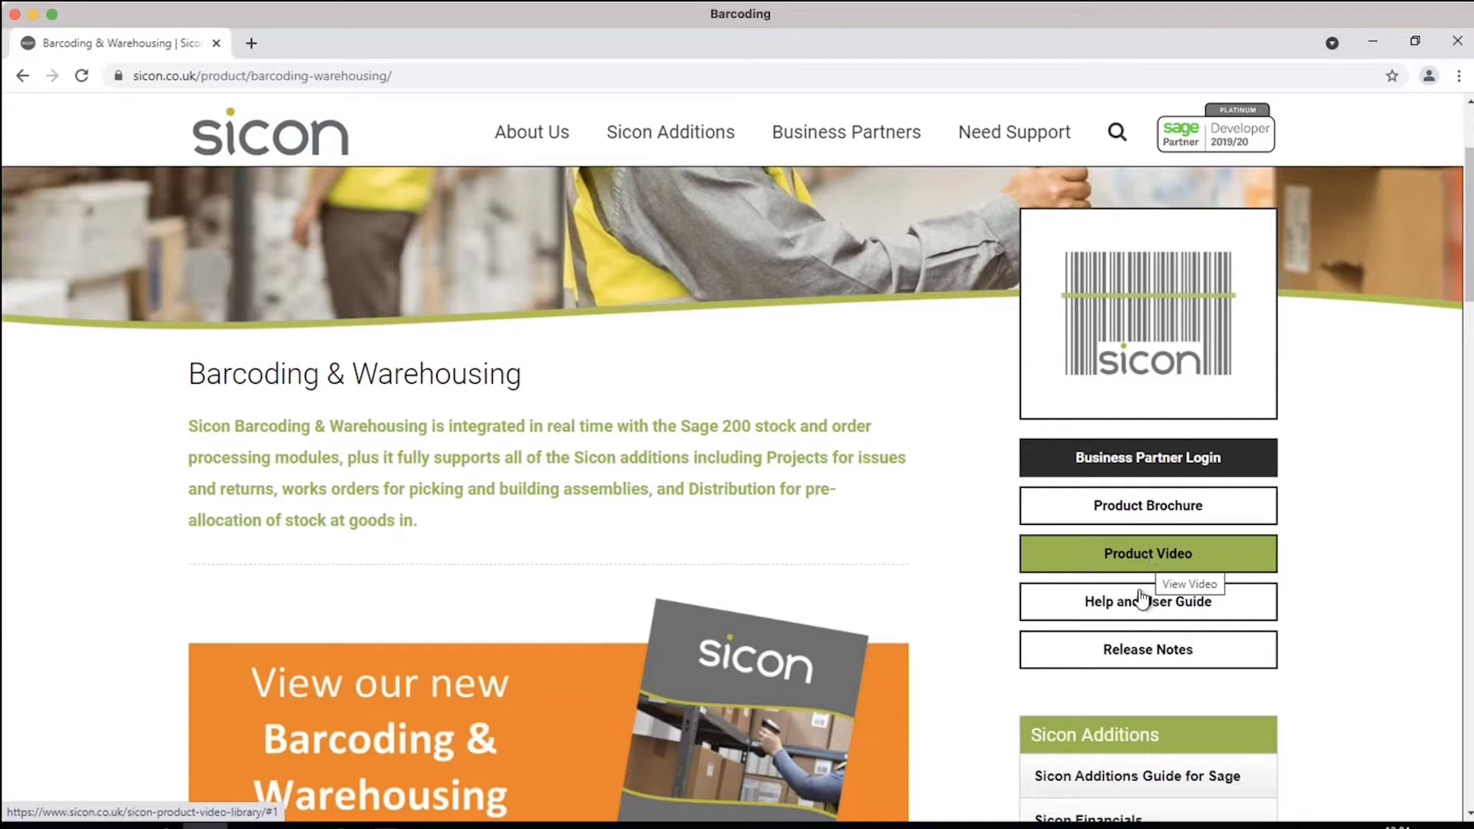
{"action": "left_click", "coordinate": [1136, 600]}
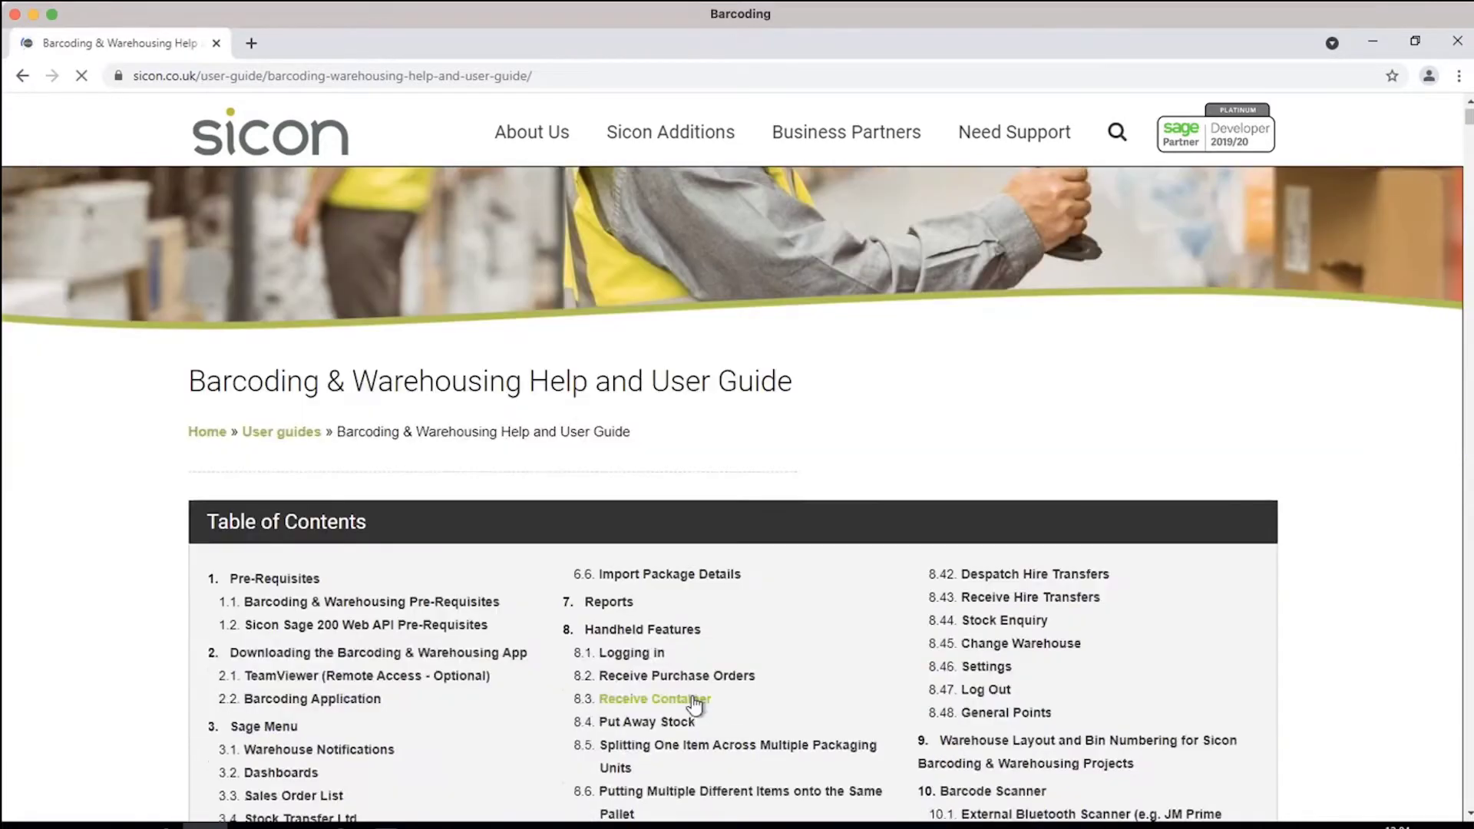
{"action": "left_click", "coordinate": [658, 665]}
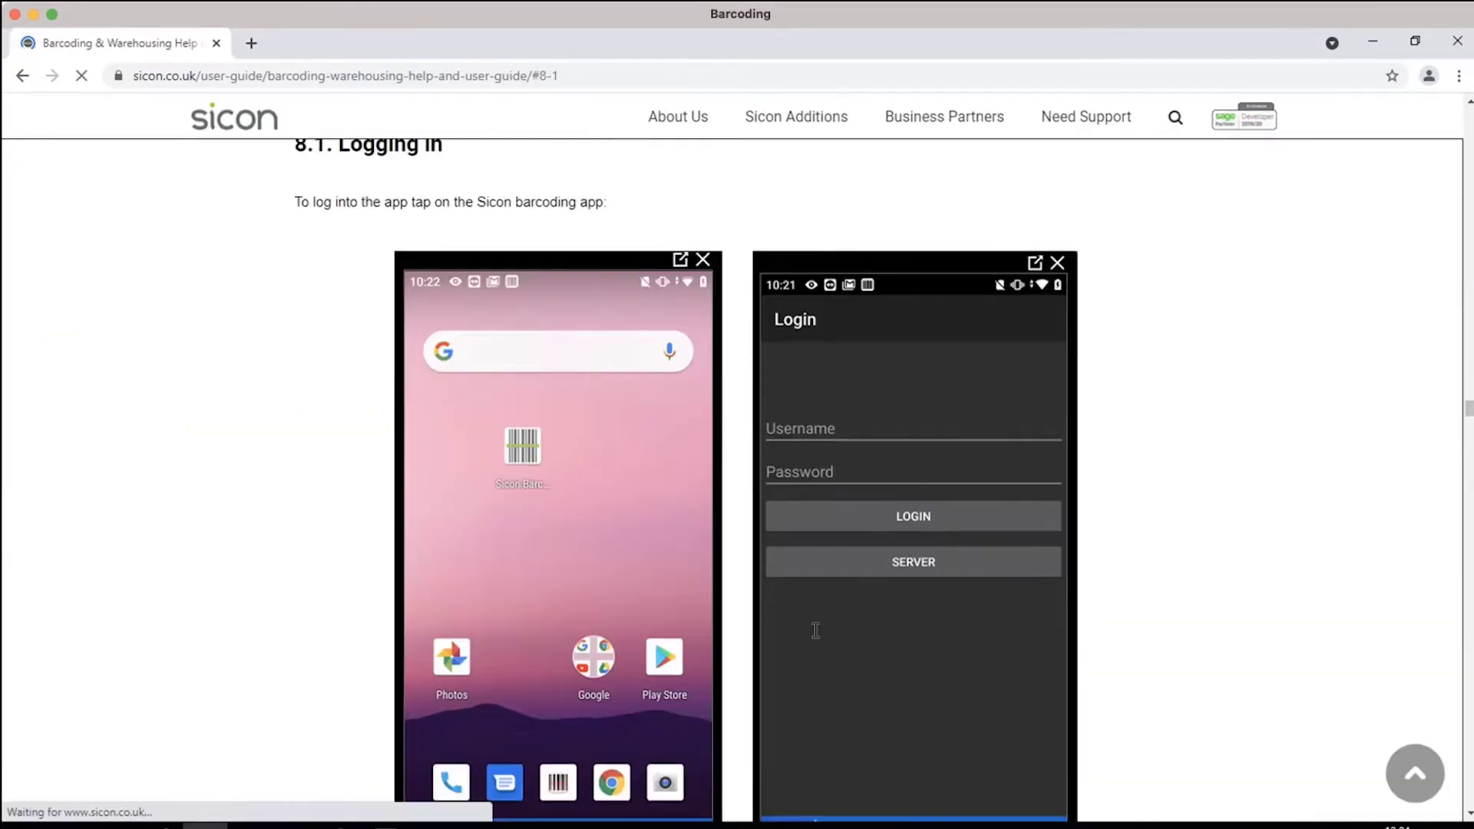
{"action": "scroll", "coordinate": [844, 645], "scroll_direction": "down", "scroll_amount": 8}
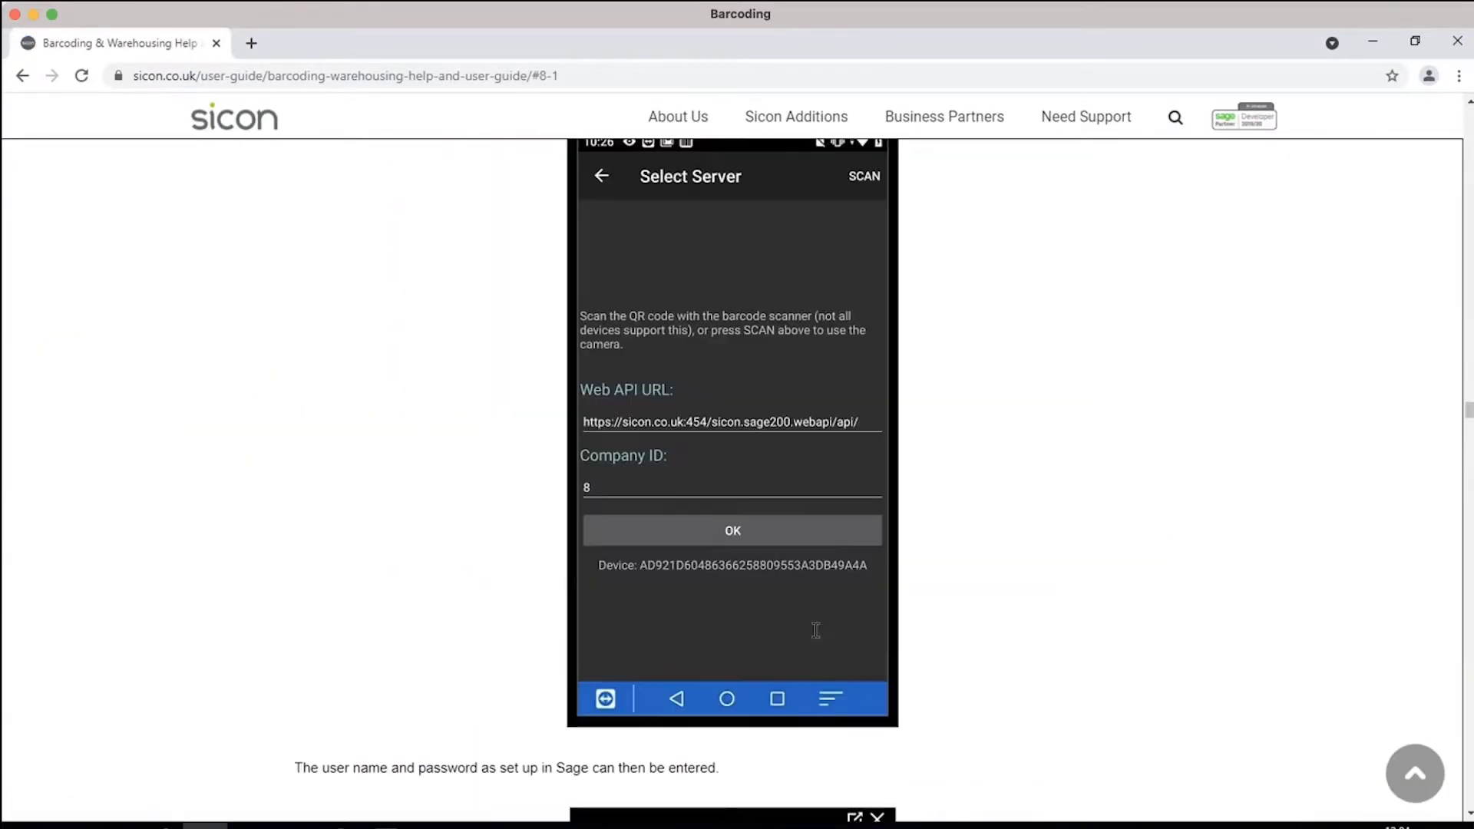
- Return to the Barcoding & Warehousing product page and open its new brochure for viewing
{"action": "left_click", "coordinate": [26, 76]}
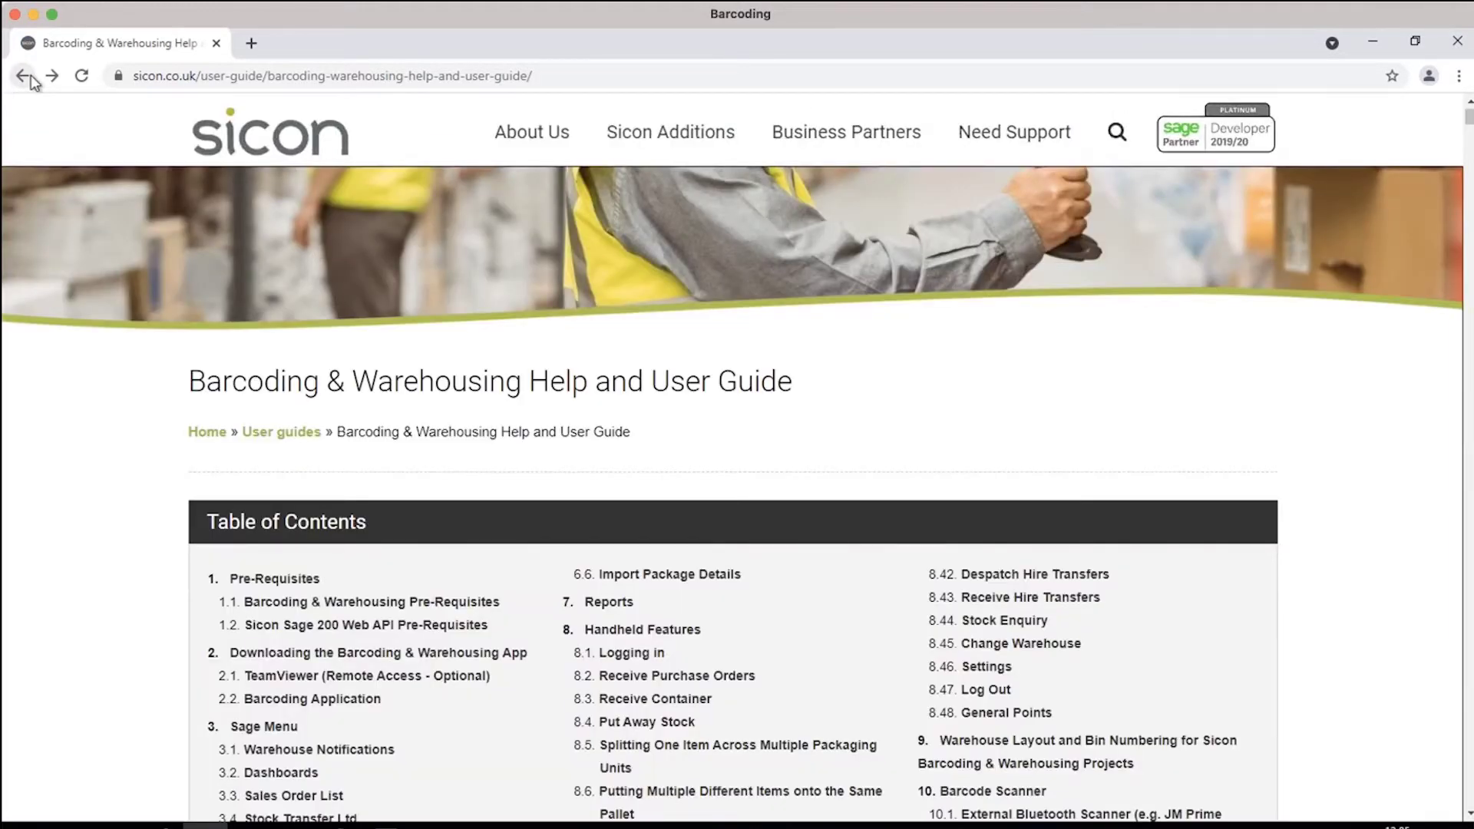
{"action": "left_click", "coordinate": [24, 76]}
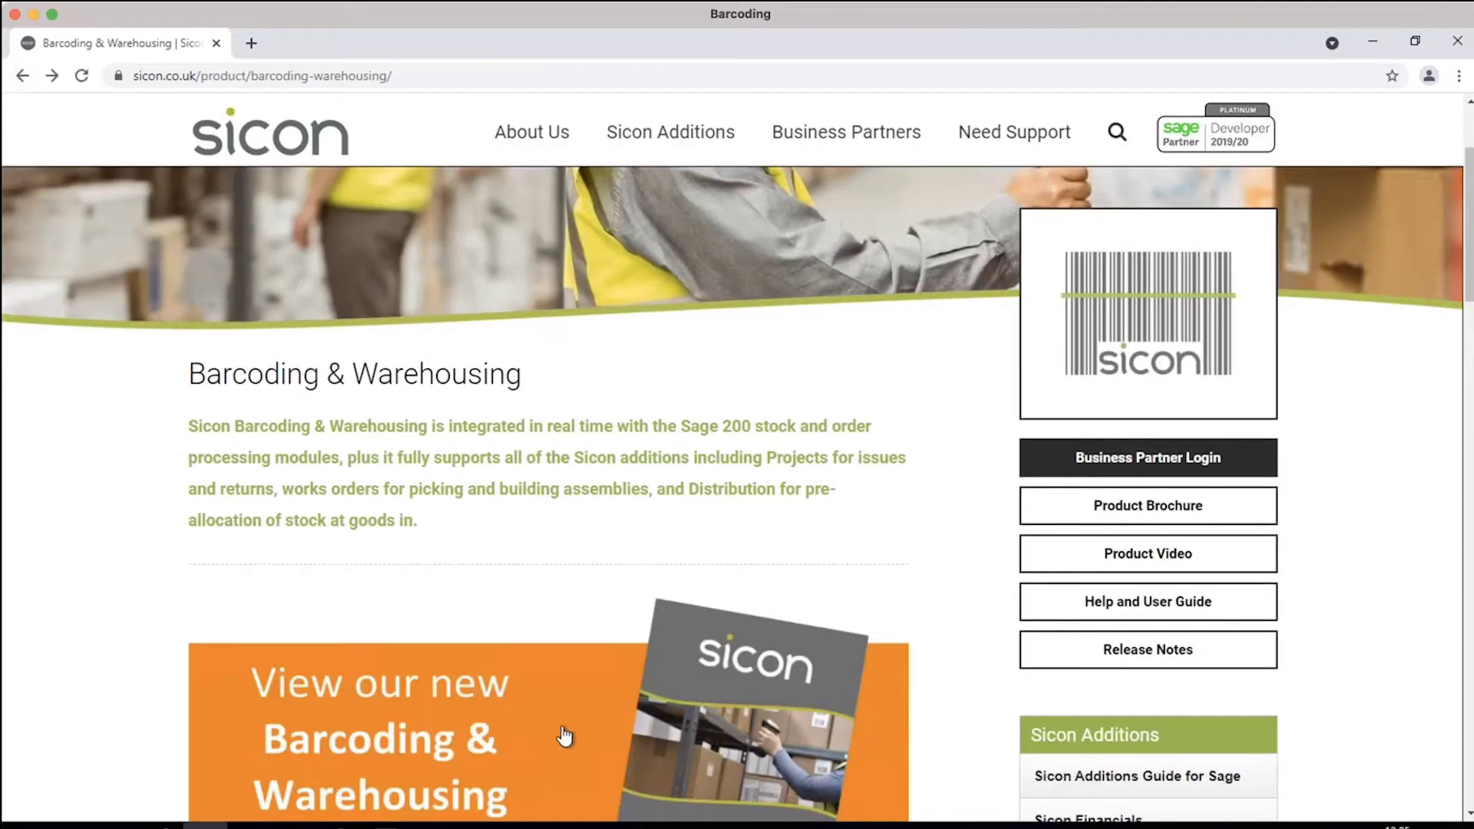
{"action": "left_click", "coordinate": [565, 733]}
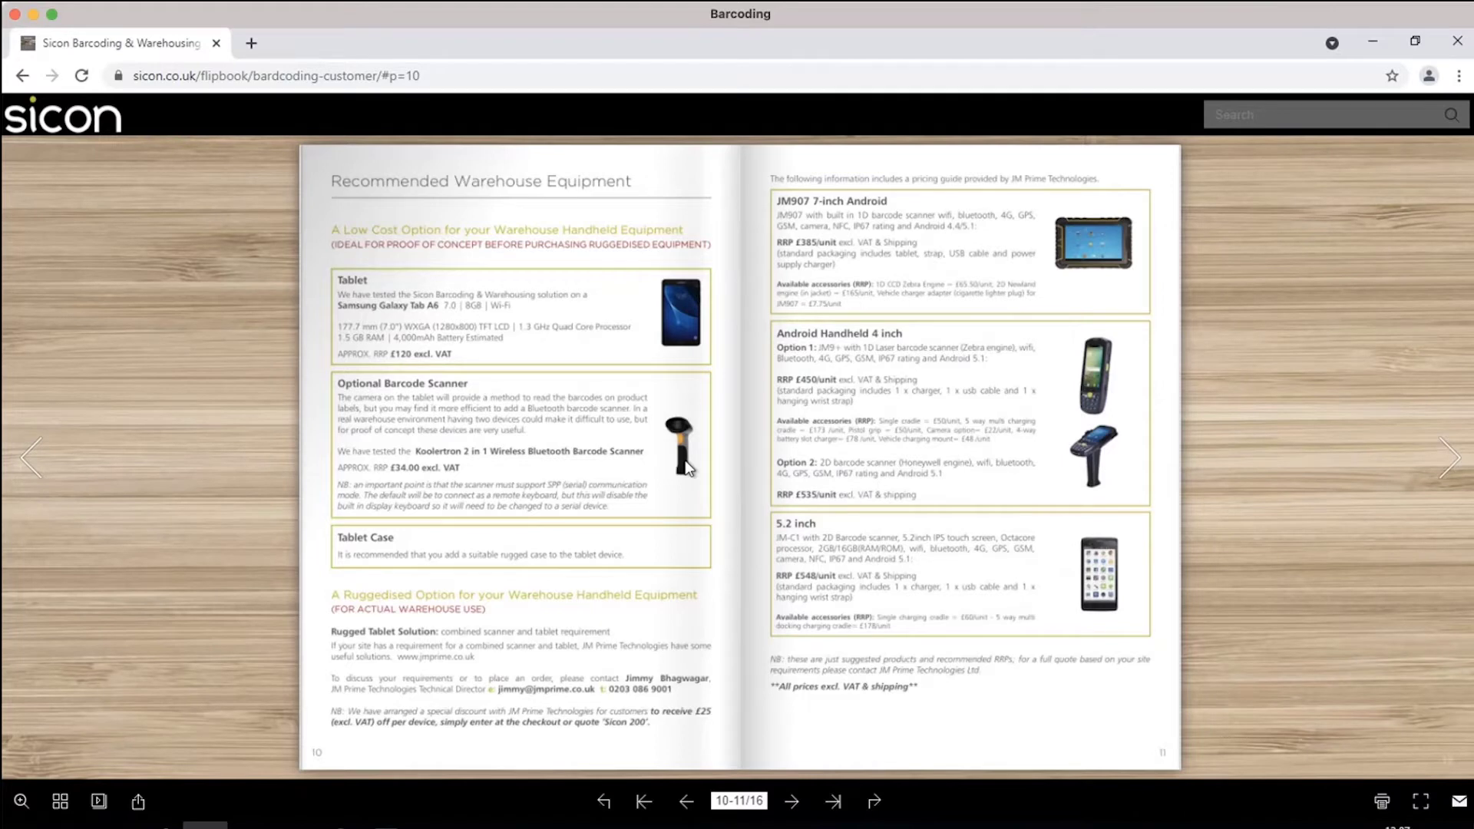
- Switch to Sage 200, collapse Barcoding and Warehousing, and open the Stock List from Stock Control
{"action": "left_click", "coordinate": [1376, 35]}
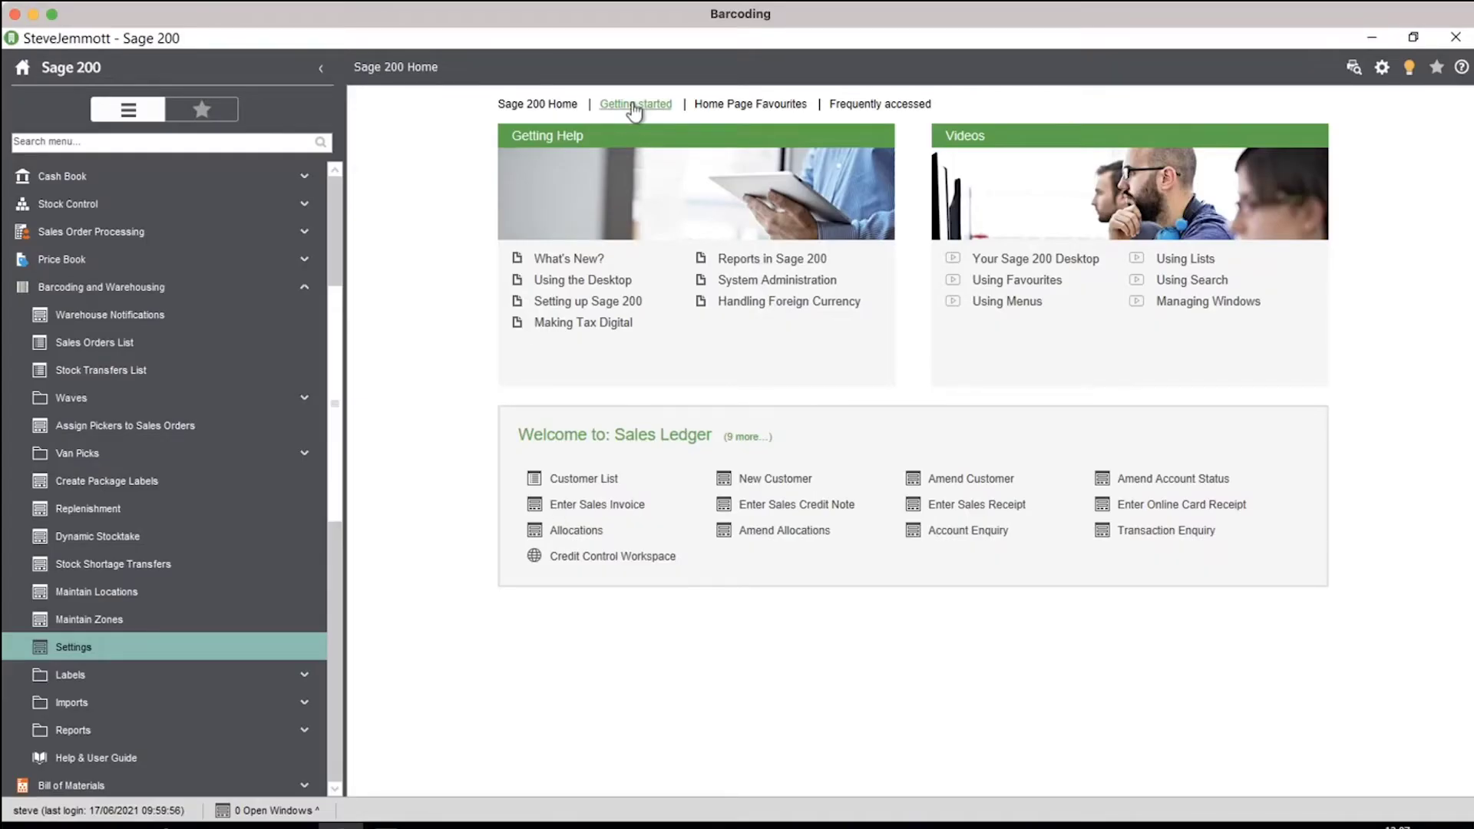
{"action": "left_click", "coordinate": [35, 287]}
{"action": "left_click", "coordinate": [106, 207]}
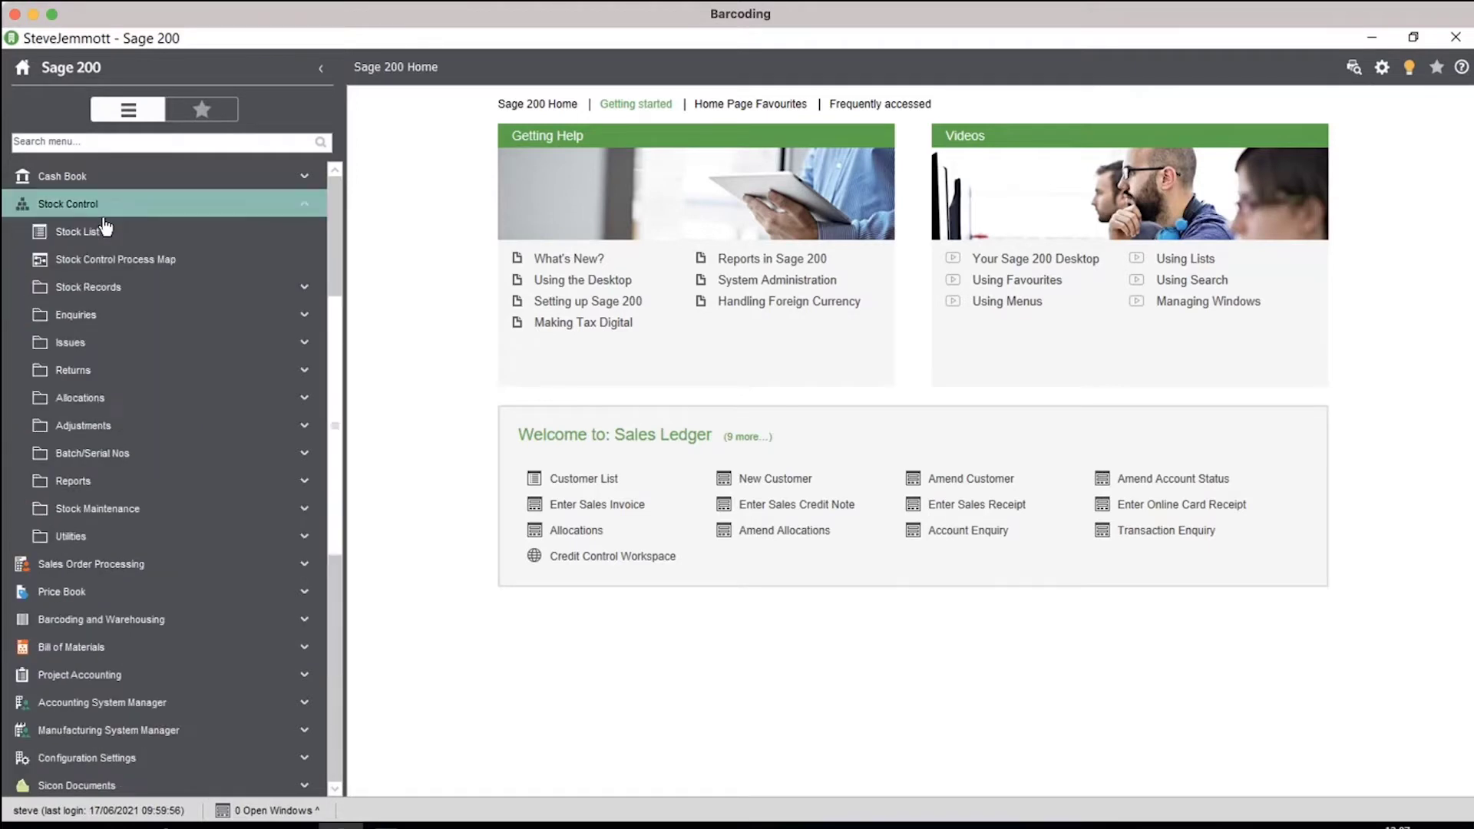
{"action": "left_click", "coordinate": [106, 229]}
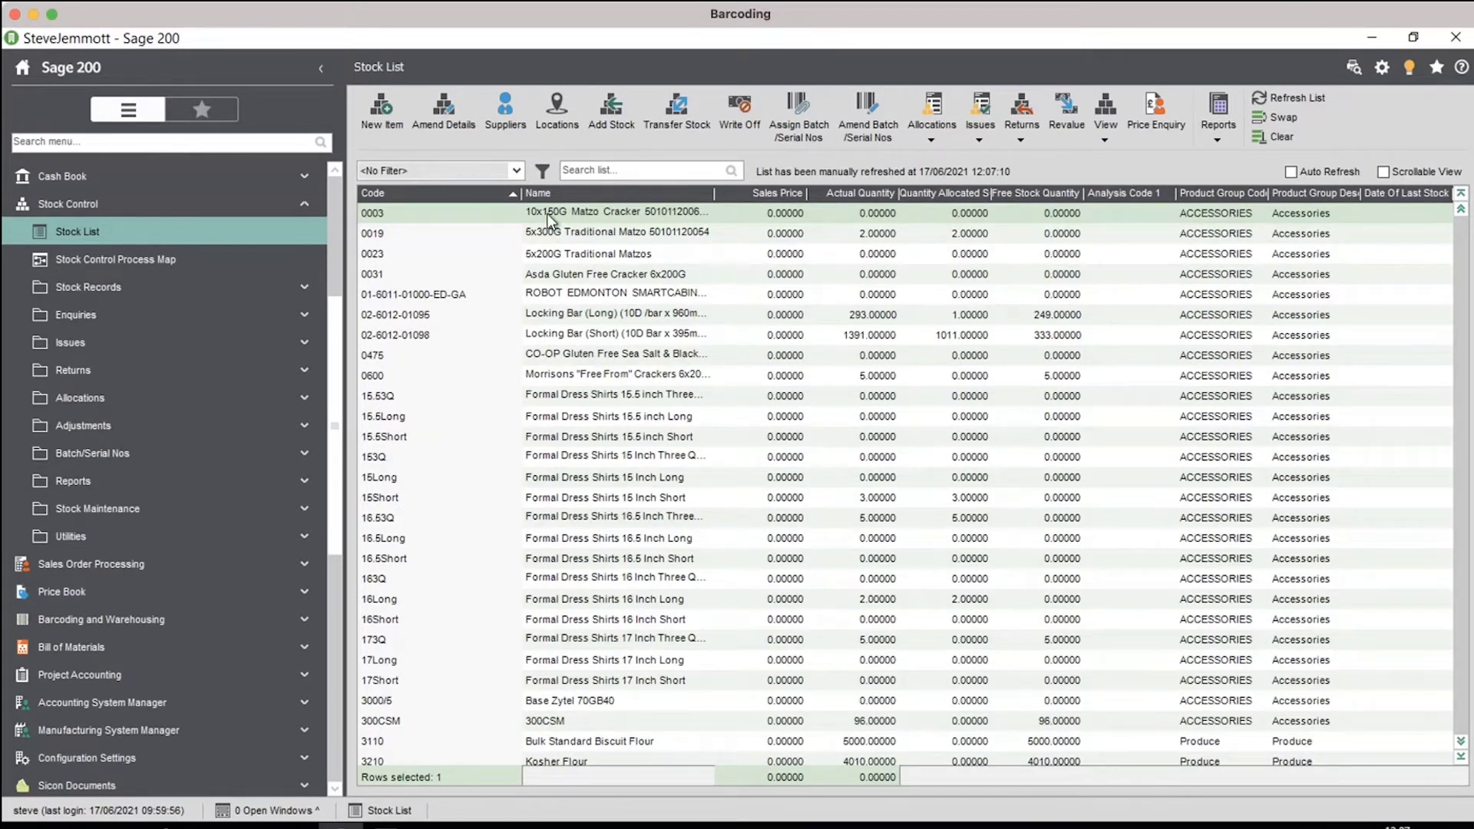
- Search the stock list for "acs" and open the ACS/ESPRESSO item's details for amendment
{"action": "left_click", "coordinate": [600, 170]}
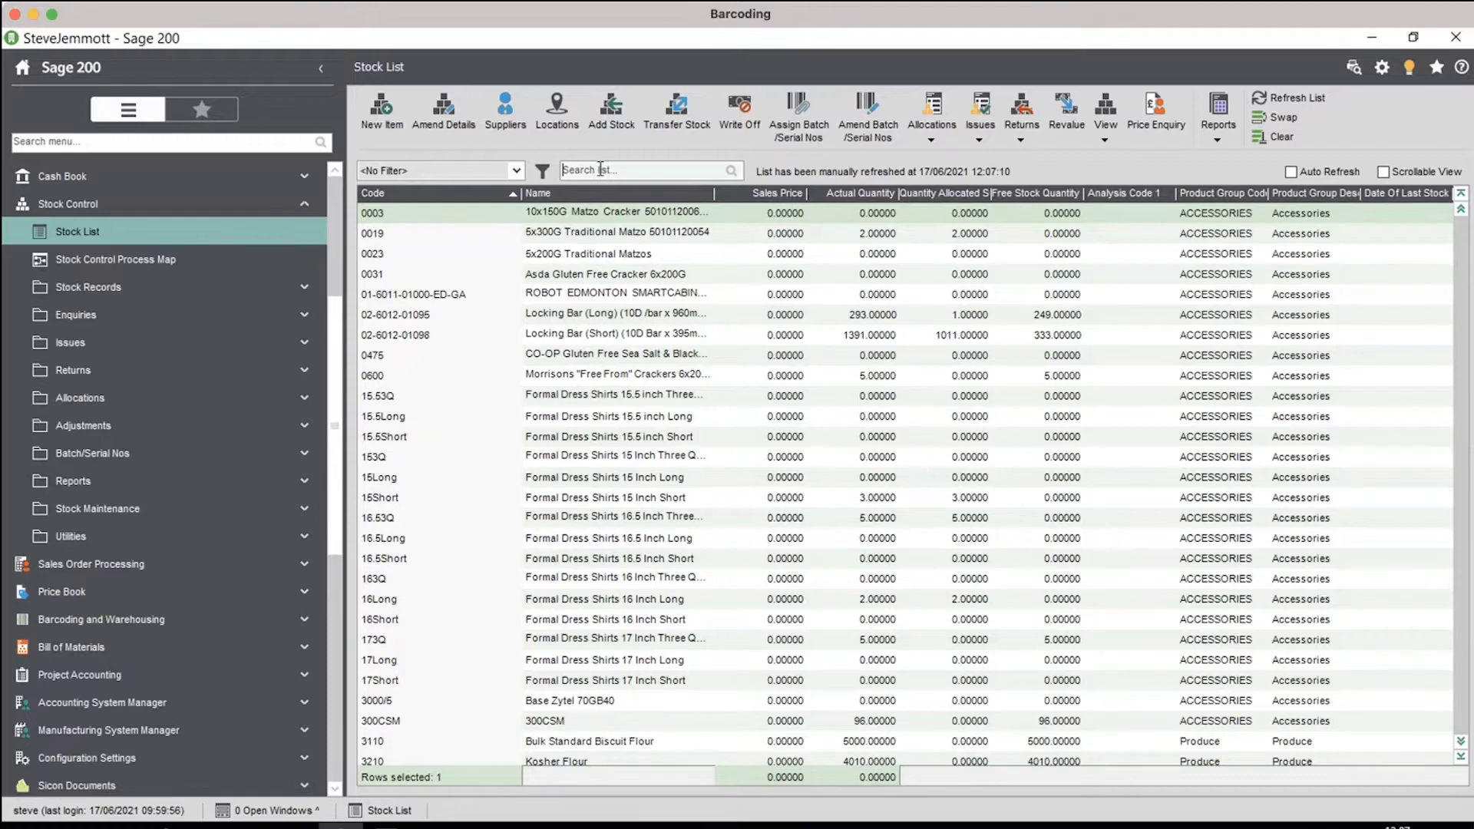
{"action": "type", "text": "acs"}
{"action": "left_click", "coordinate": [667, 235]}
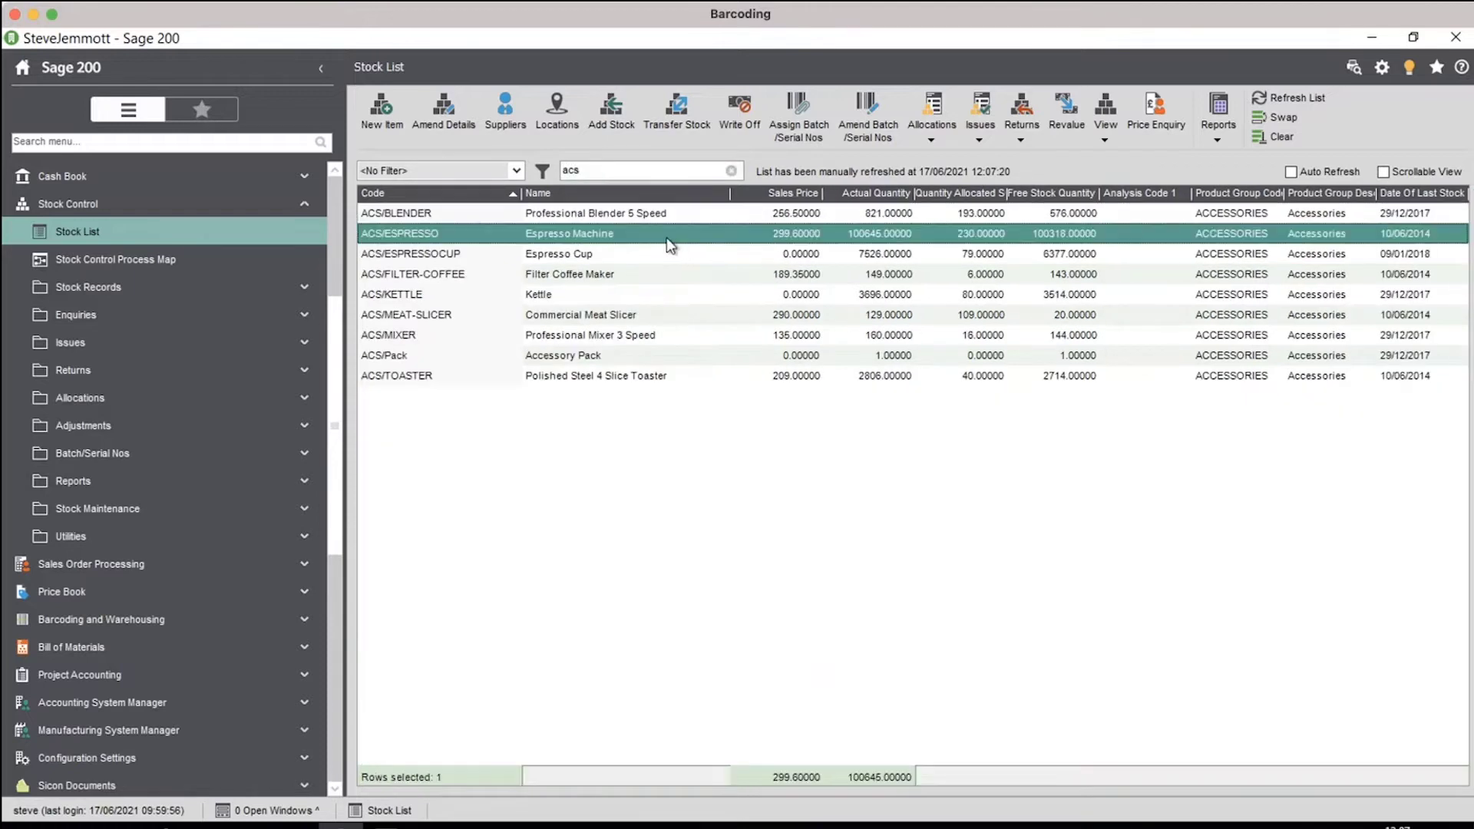
{"action": "left_click", "coordinate": [468, 146]}
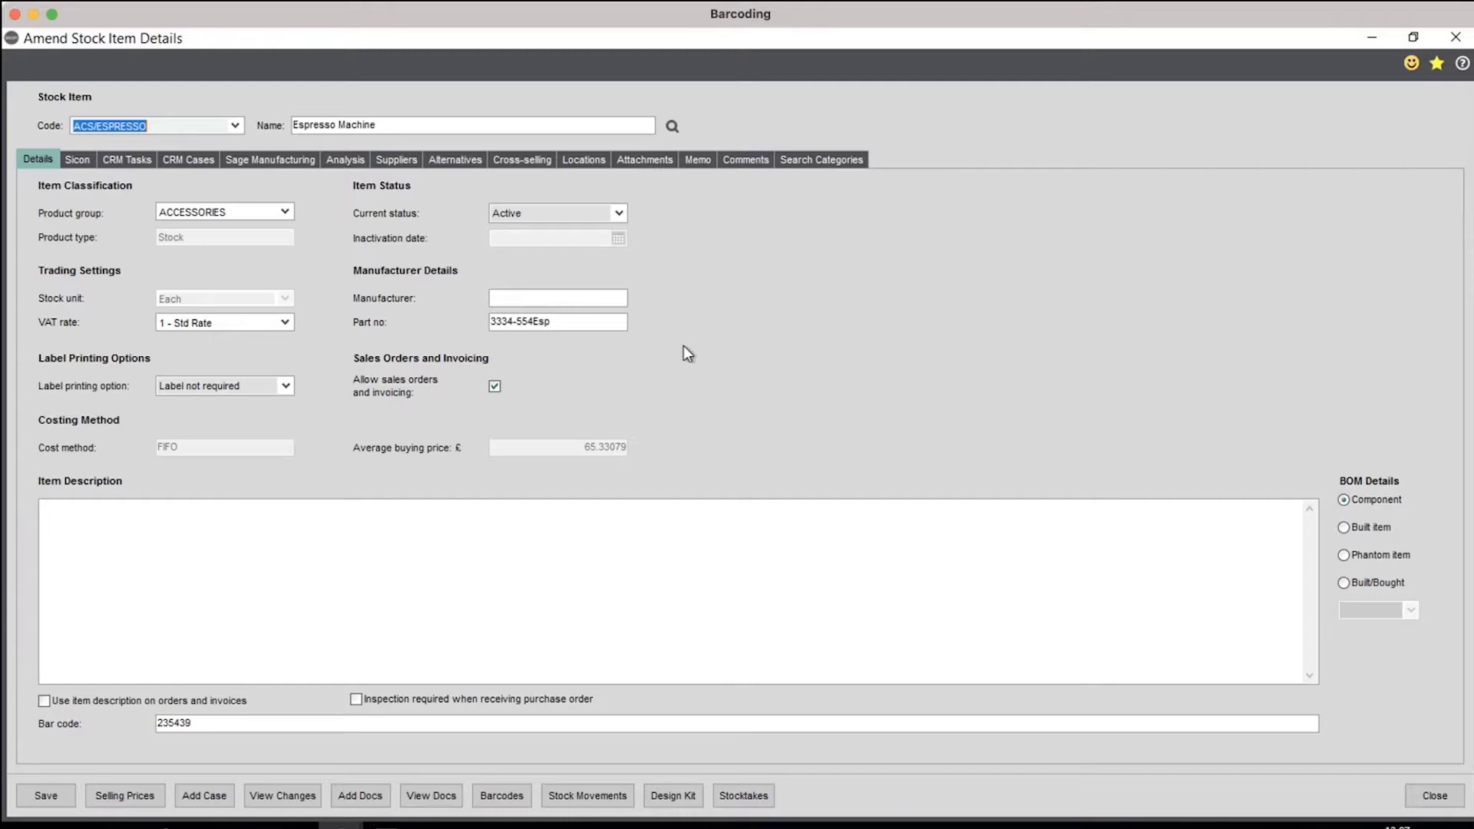
- Examine the bar code and stock code fields in the Espresso Machine's details
{"action": "left_click", "coordinate": [204, 723]}
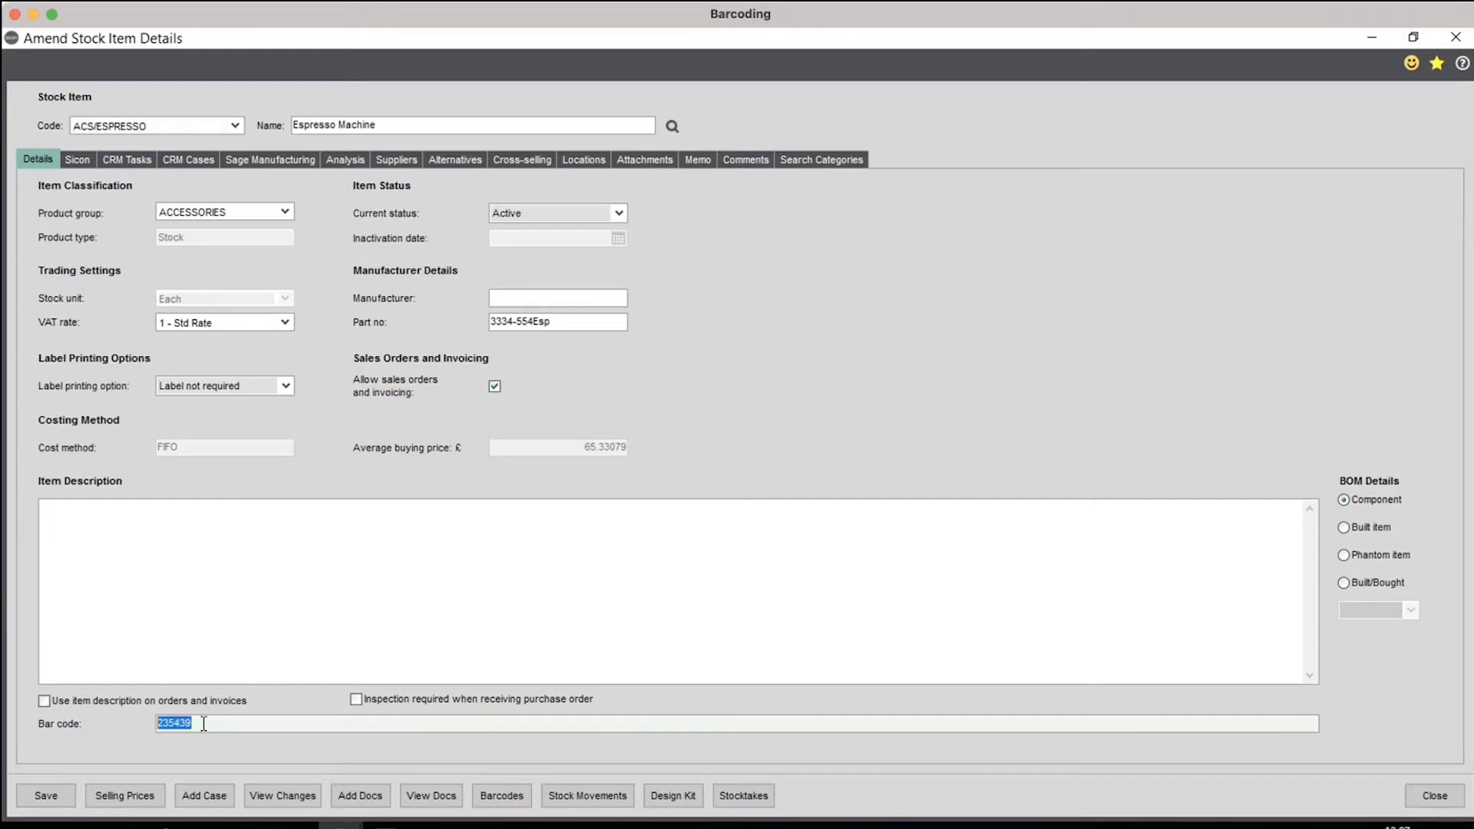
{"action": "left_click", "coordinate": [233, 724]}
{"action": "left_click_drag", "start_coordinate": [154, 128], "coordinate": [73, 127]}
{"action": "left_click", "coordinate": [72, 133]}
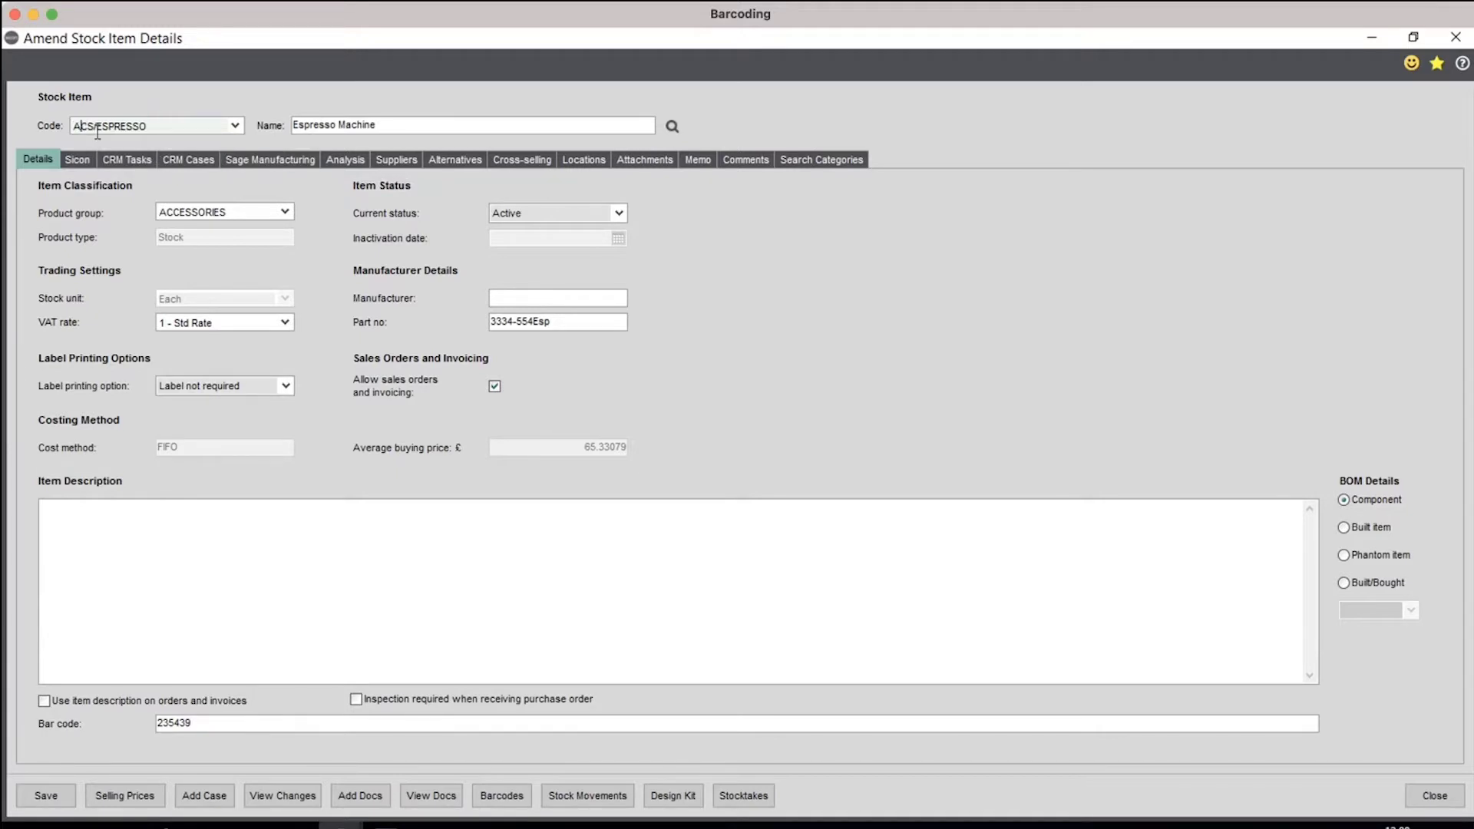
- View the supplier-specific barcodes for Kopane Manufacturing on the Espresso Machine, and close the supply details without changes
{"action": "left_click", "coordinate": [396, 158]}
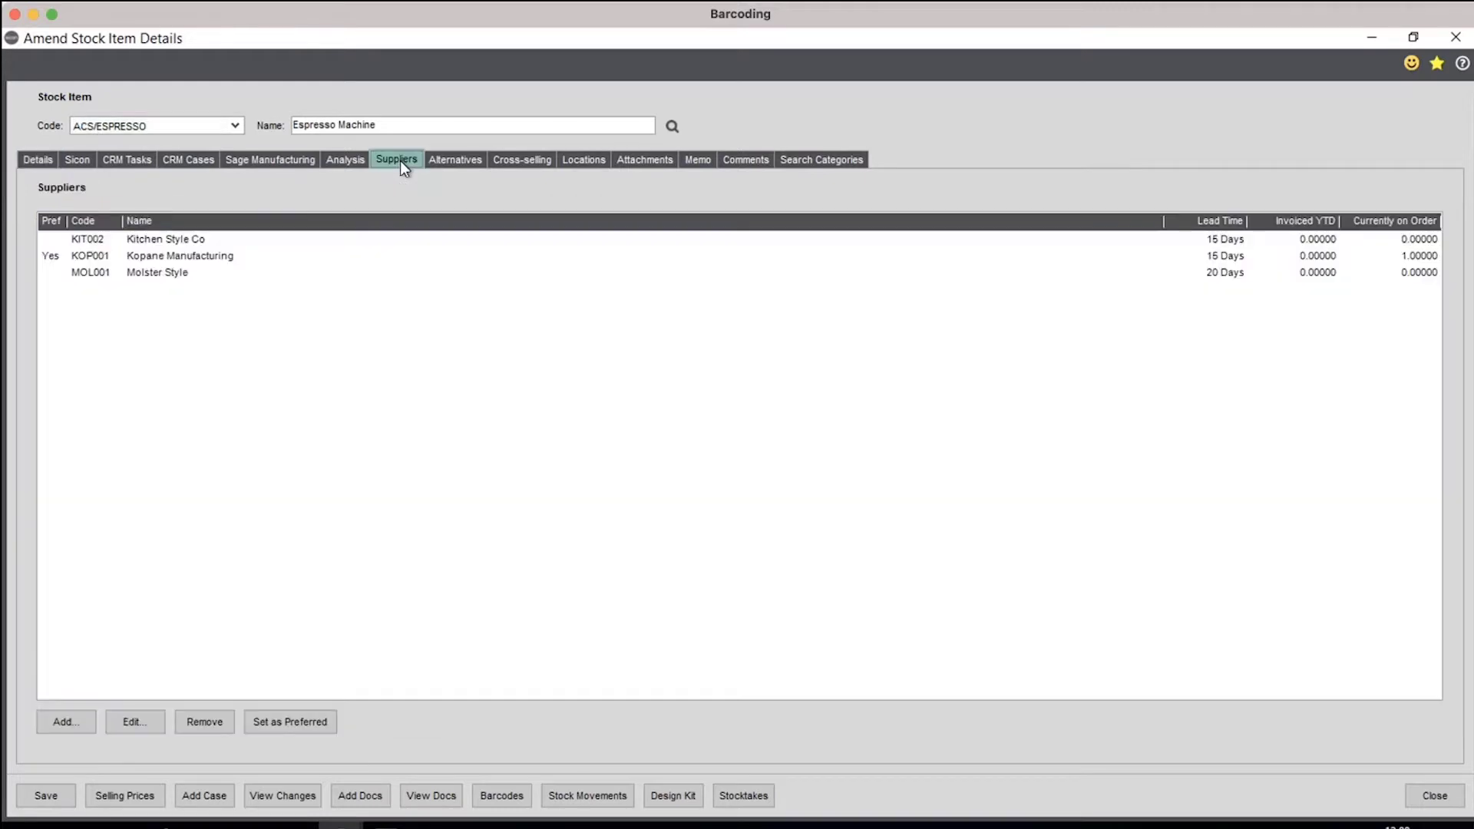
{"action": "left_click", "coordinate": [218, 258]}
{"action": "left_click", "coordinate": [129, 723]}
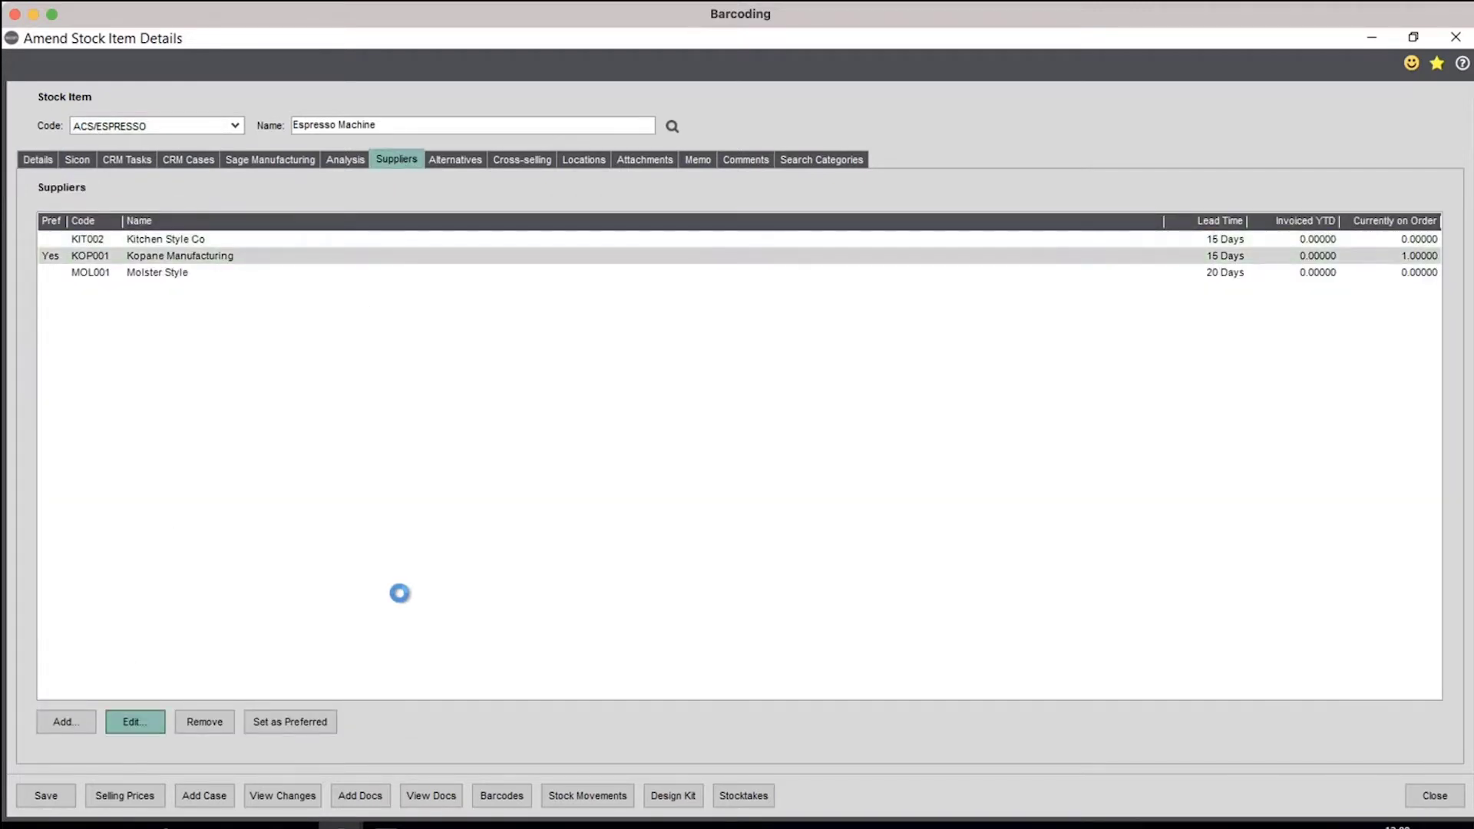
{"action": "left_click", "coordinate": [566, 775]}
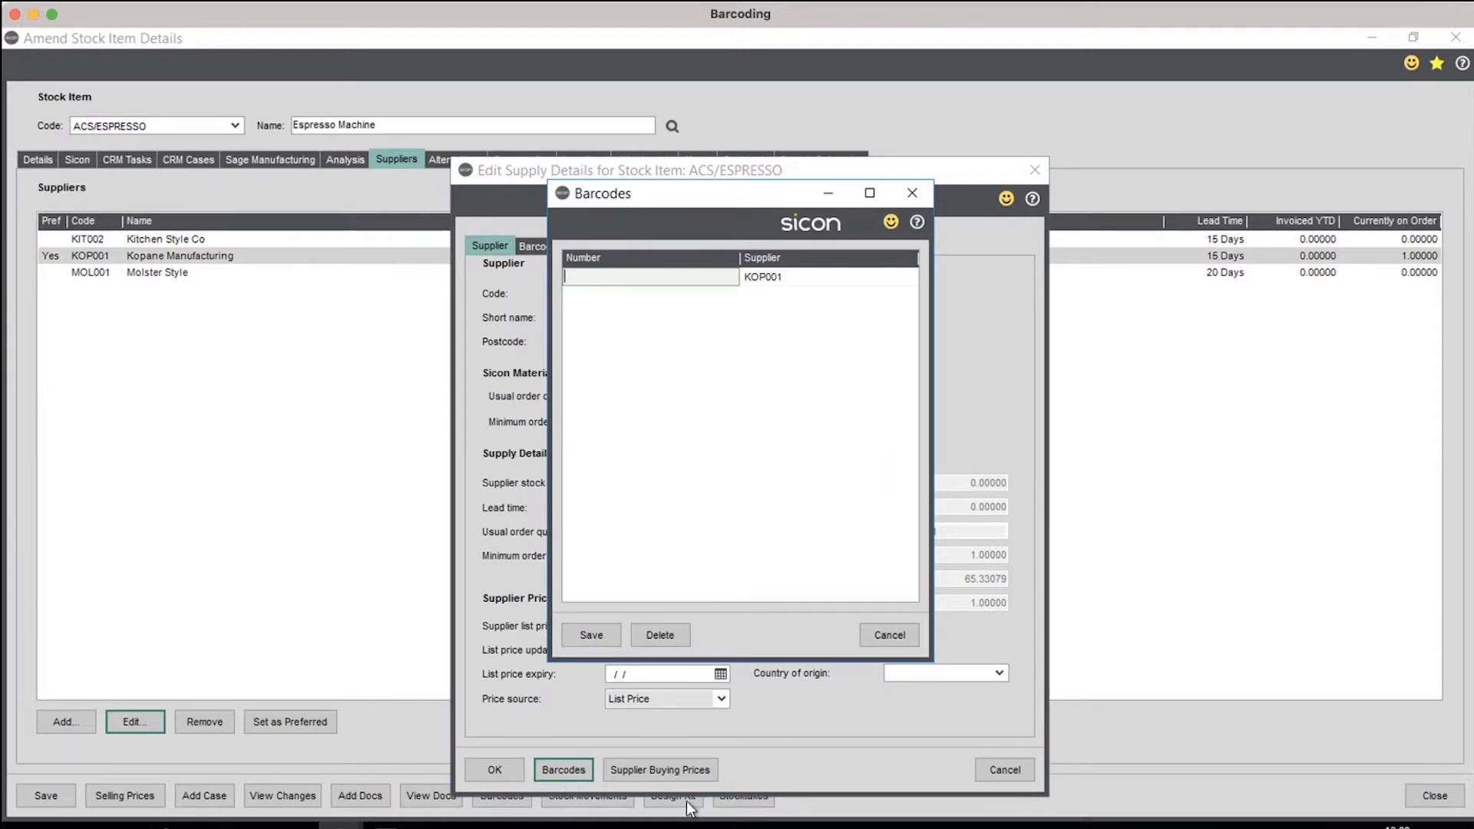
{"action": "left_click", "coordinate": [906, 634]}
{"action": "left_click", "coordinate": [992, 765]}
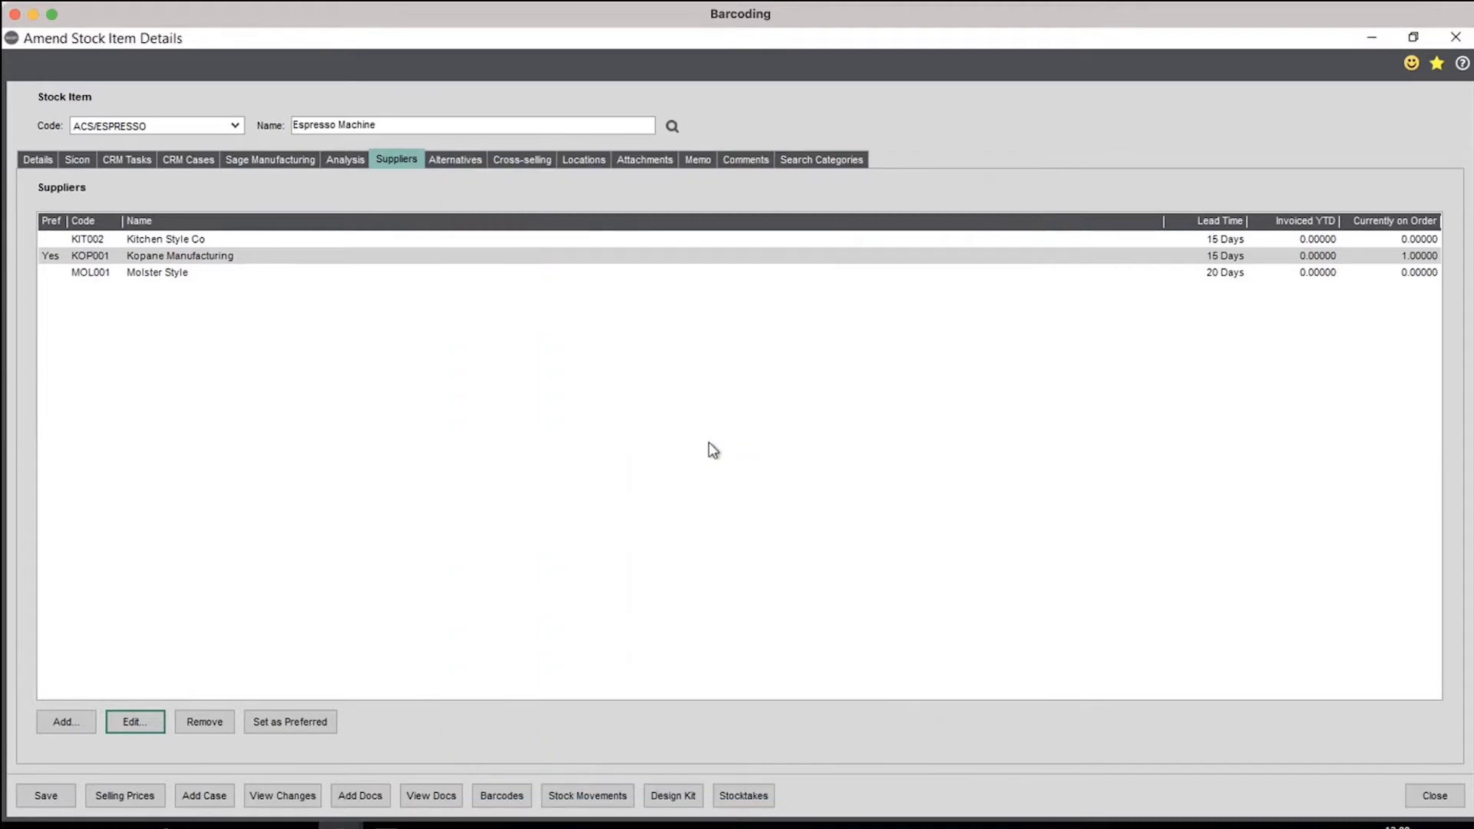
- Review the Espresso Machine's bins held at the WAREHOUSE location
{"action": "left_click", "coordinate": [582, 159]}
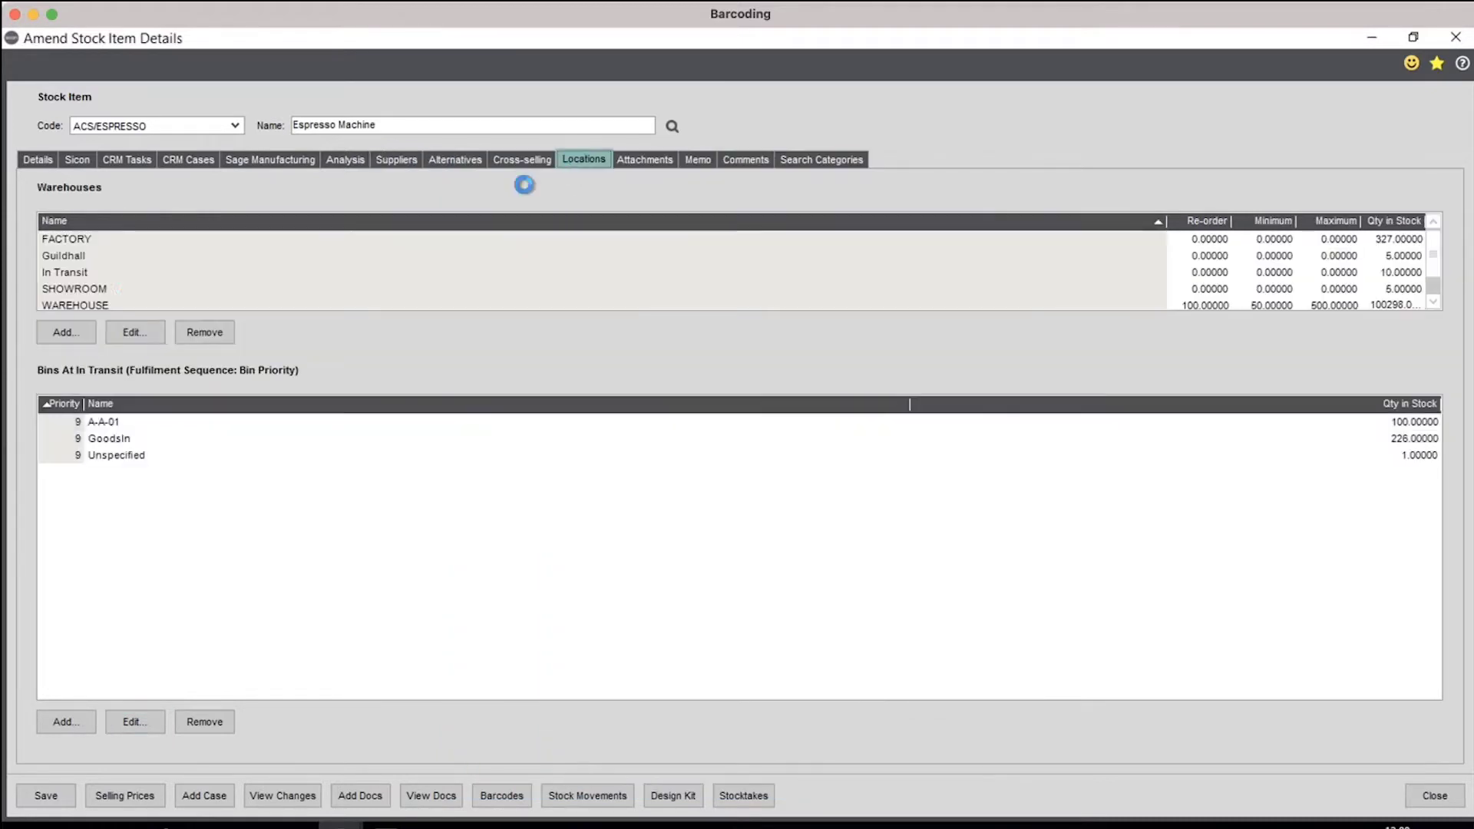
{"action": "left_click", "coordinate": [85, 303]}
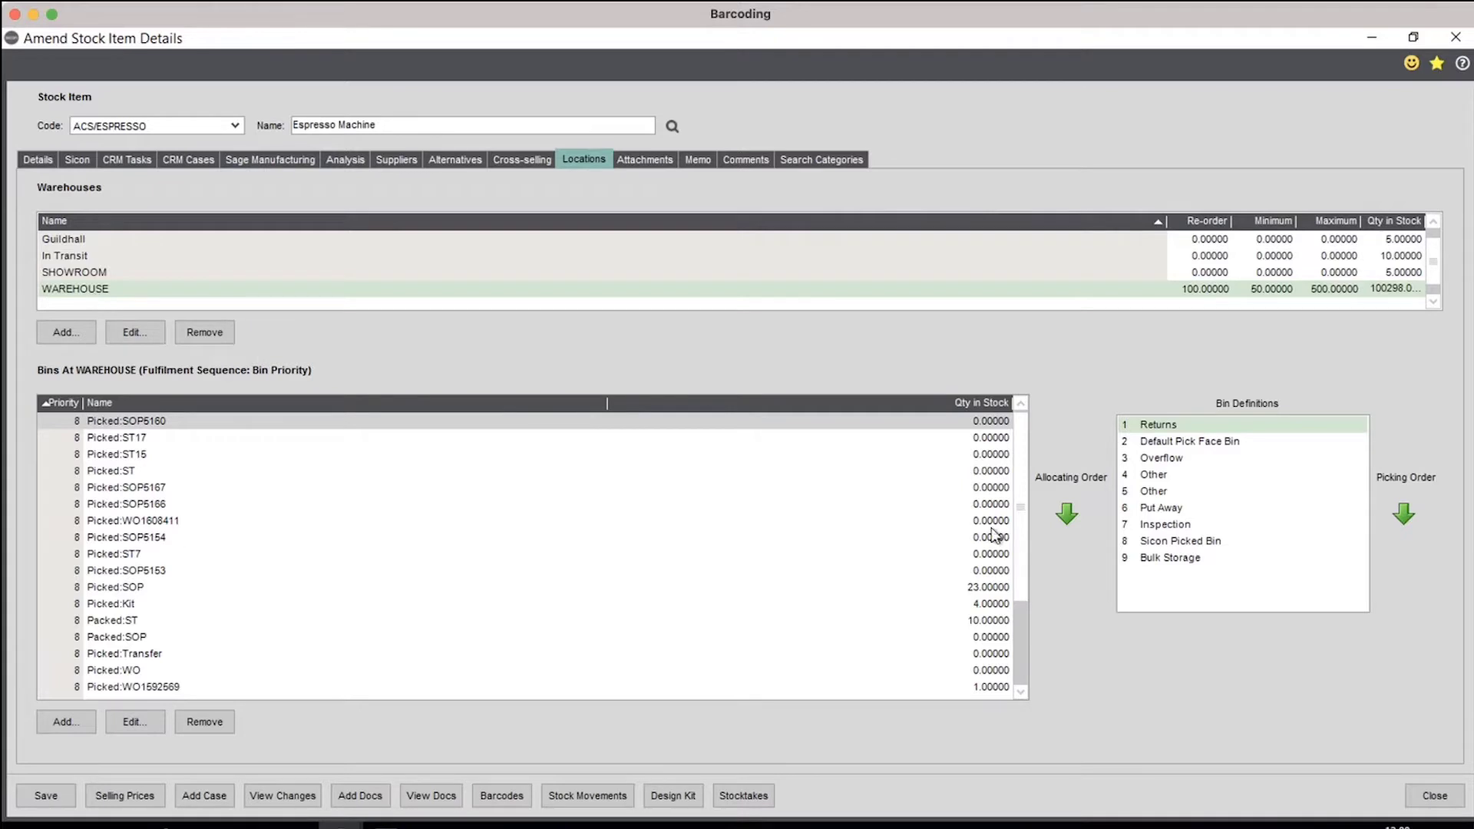
{"action": "scroll", "coordinate": [1019, 517], "scroll_direction": "down", "scroll_amount": 3}
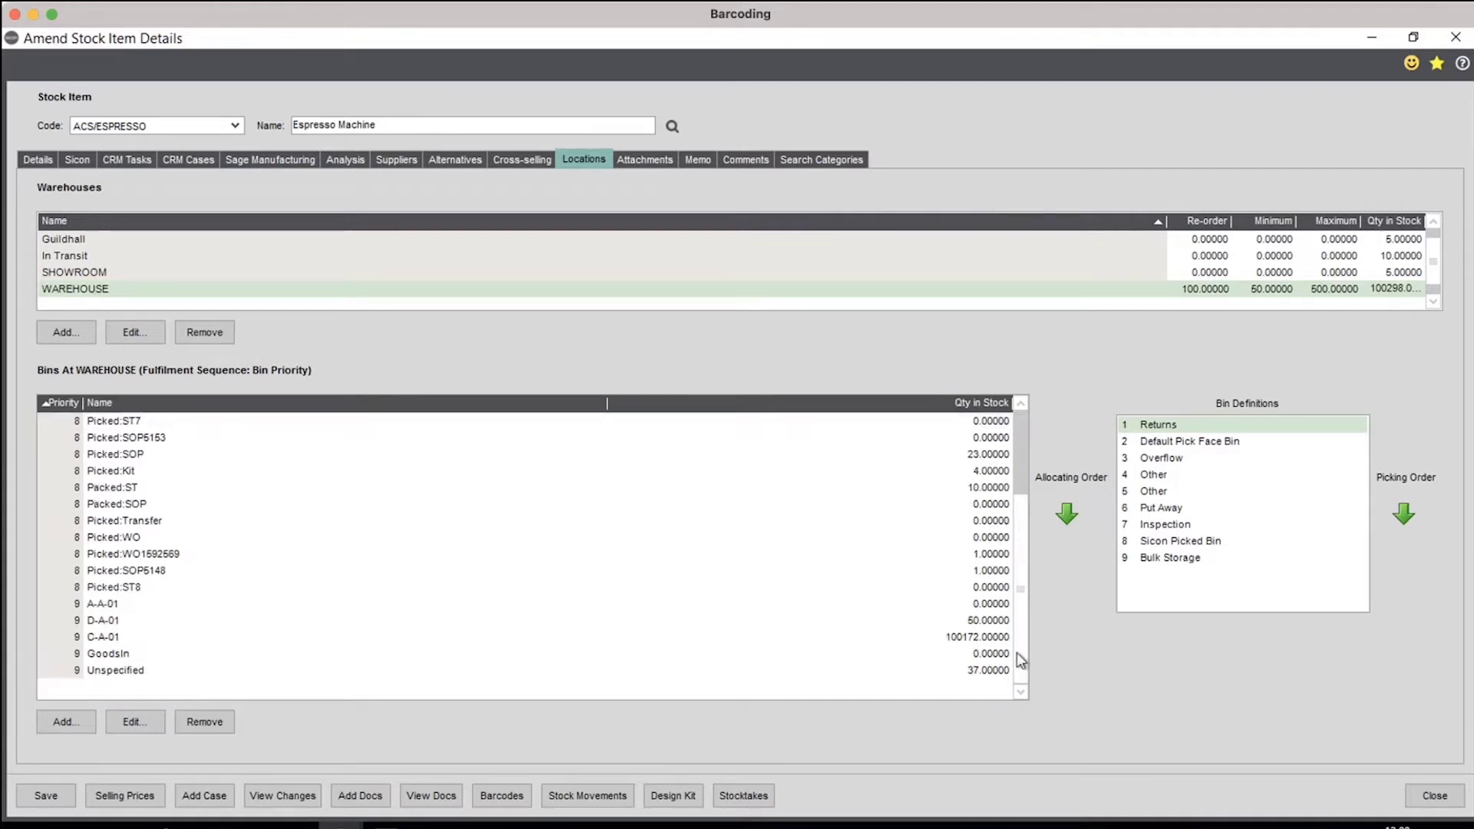
- Select bin A-A-01 and look through the Default Pick Face Bin, Overflow and Bulk Storage bin definitions
{"action": "left_click", "coordinate": [110, 605]}
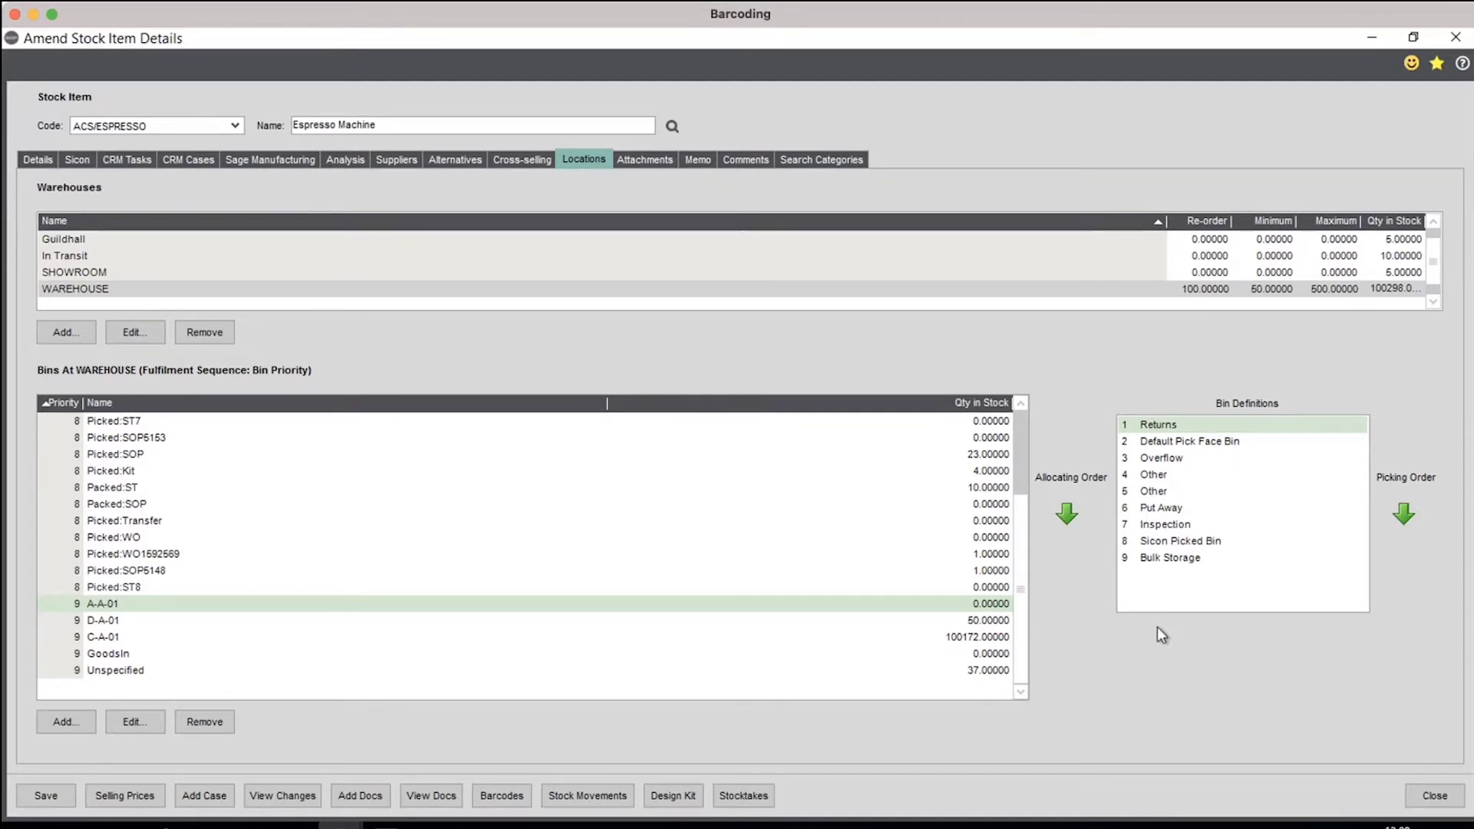
{"action": "left_click", "coordinate": [1226, 443]}
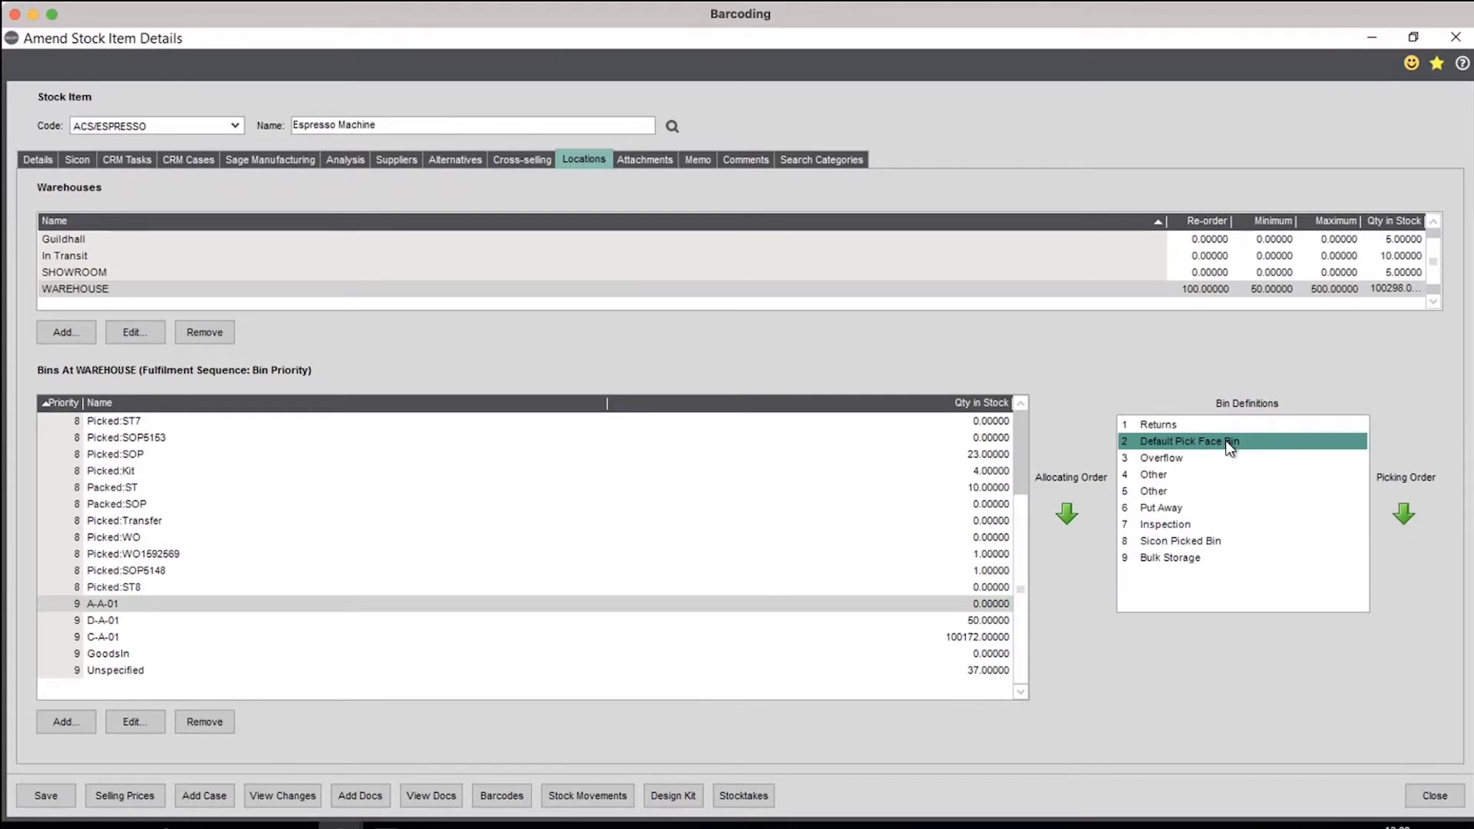
{"action": "left_click", "coordinate": [1168, 463]}
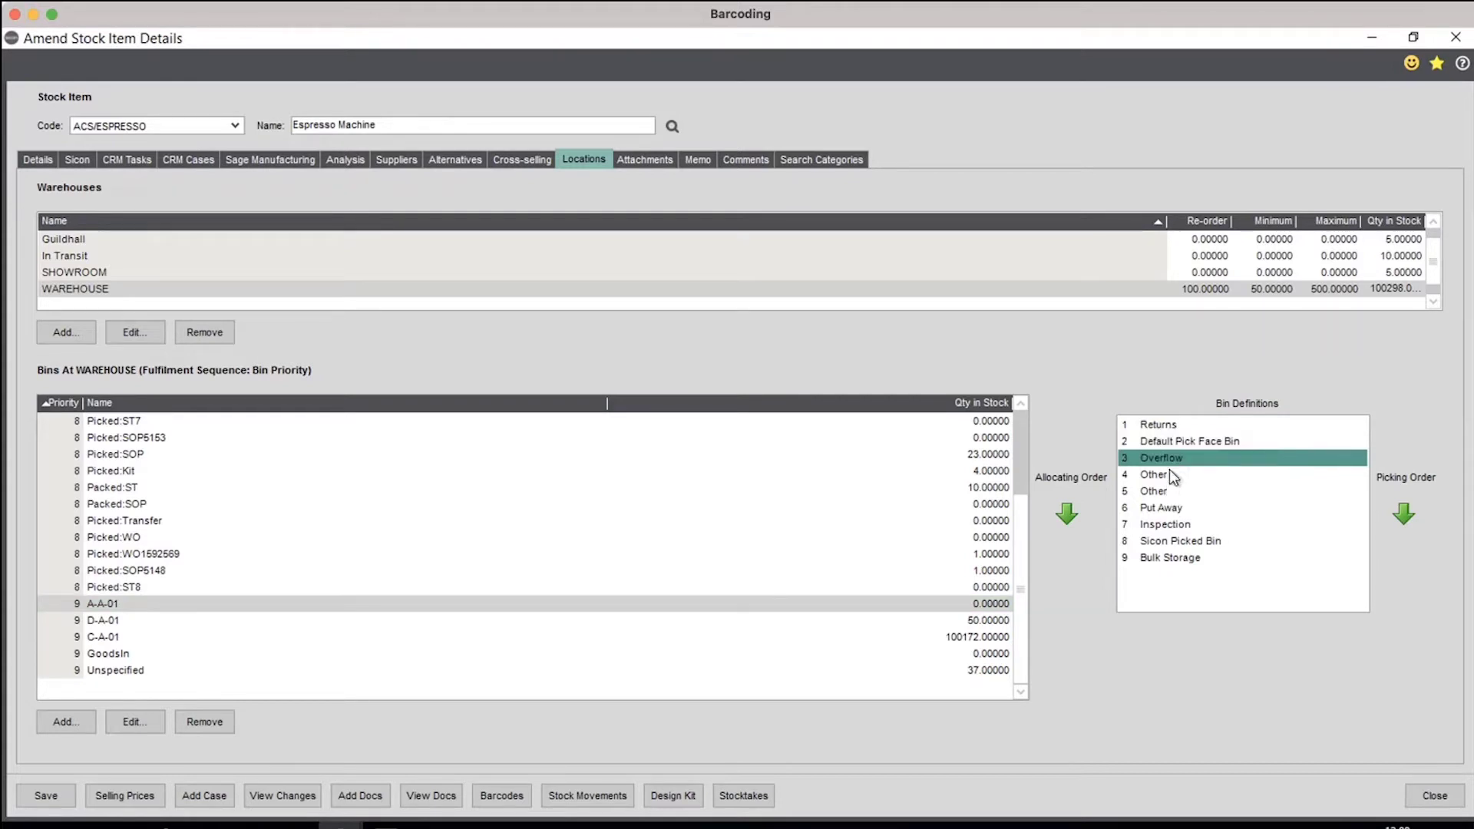
{"action": "left_click", "coordinate": [1179, 559]}
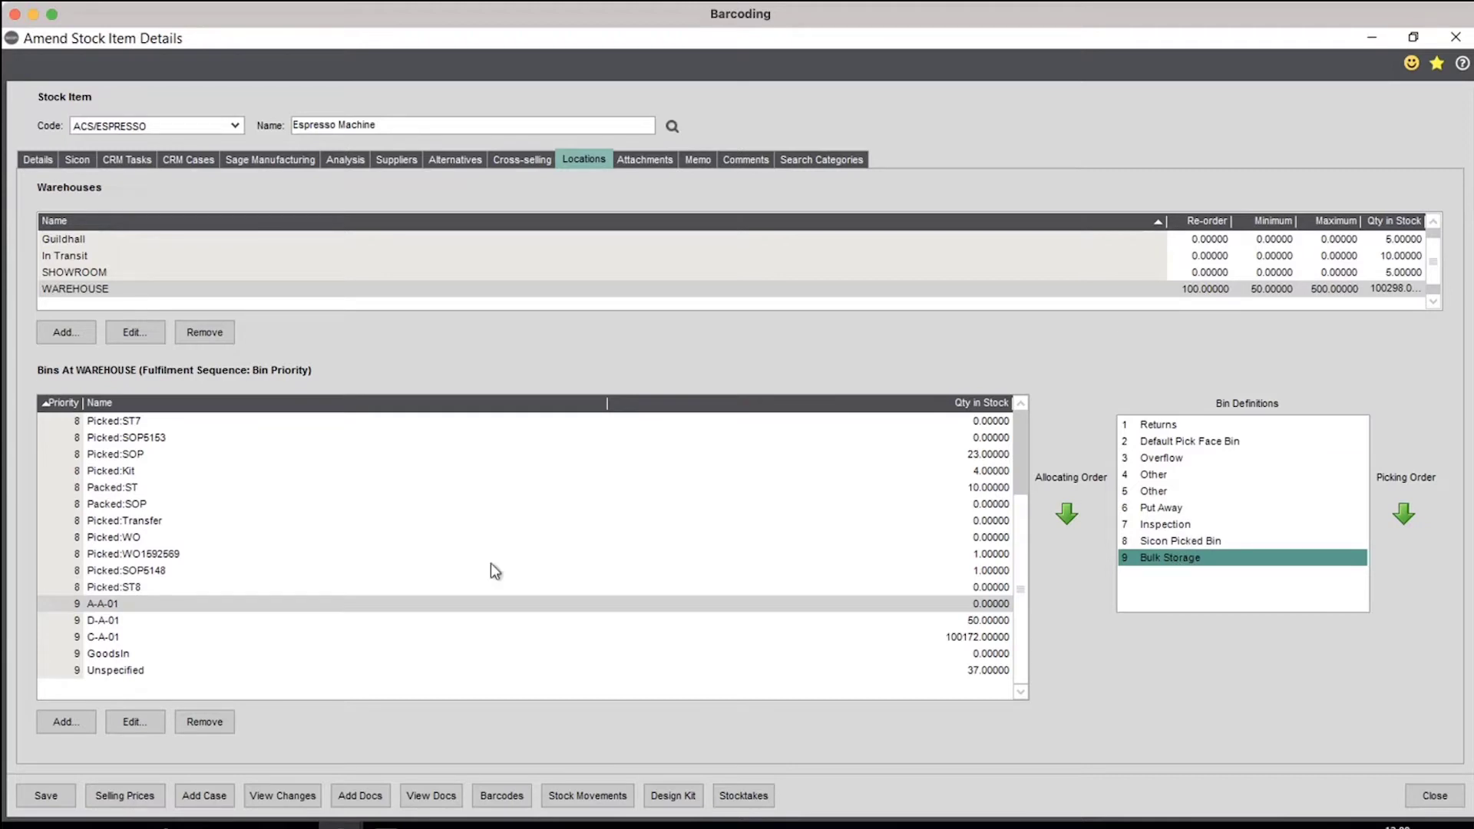
- Inspect the re-order and minimum level fields for bin A-A-01, and close the item details without changes
{"action": "left_click", "coordinate": [354, 607]}
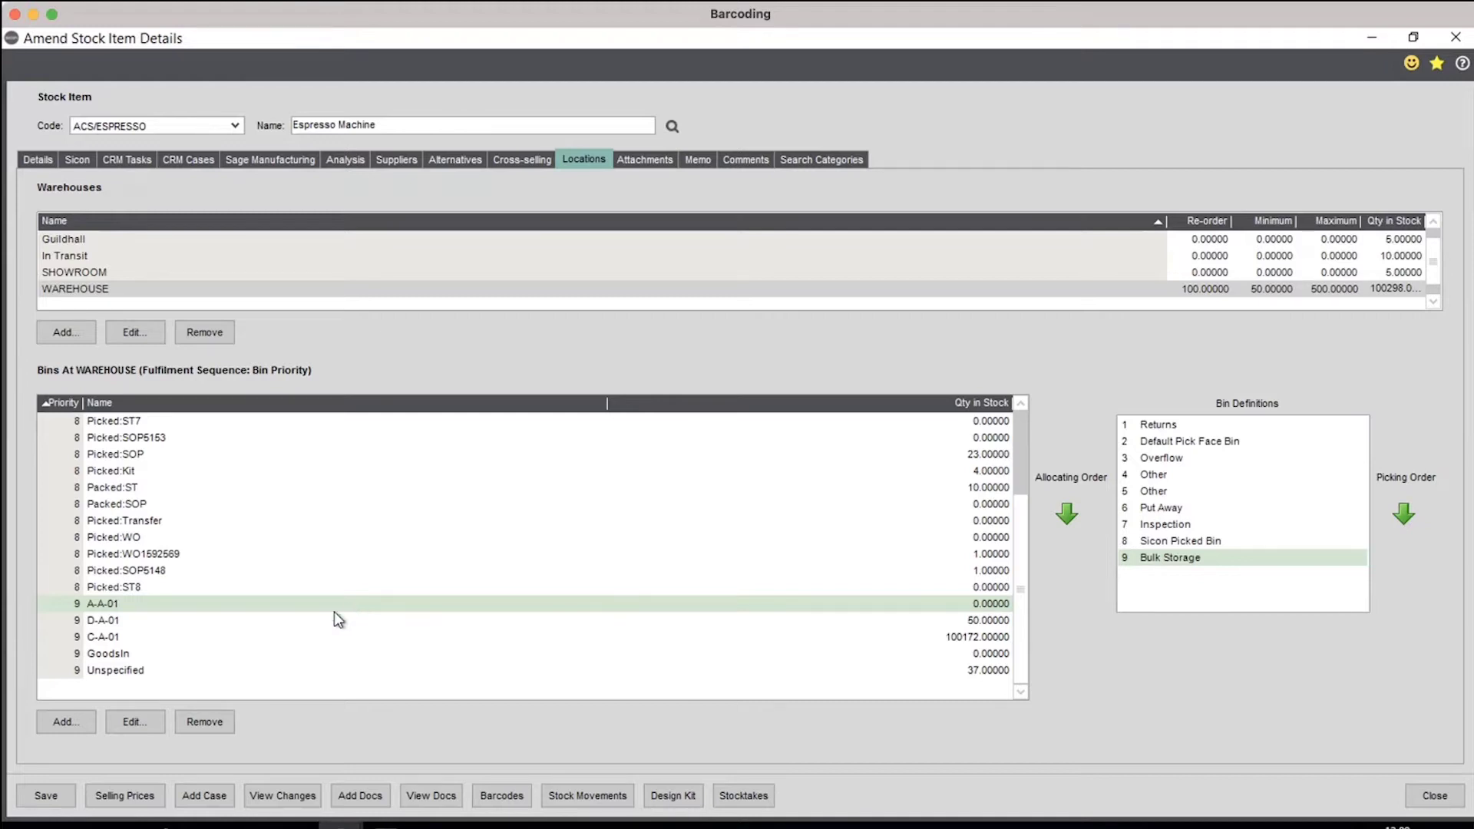
{"action": "left_click", "coordinate": [145, 720]}
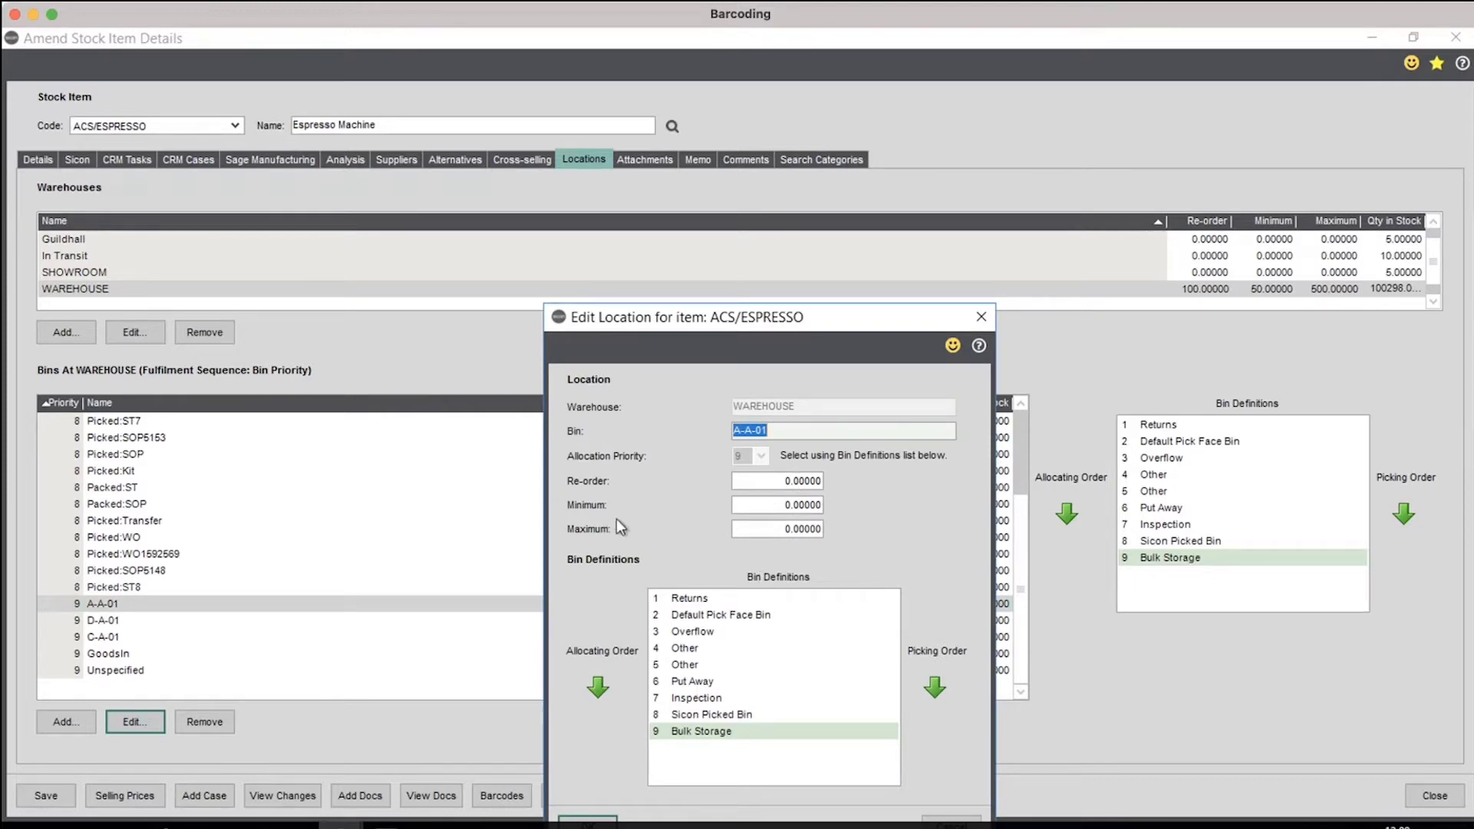
{"action": "left_click", "coordinate": [789, 481]}
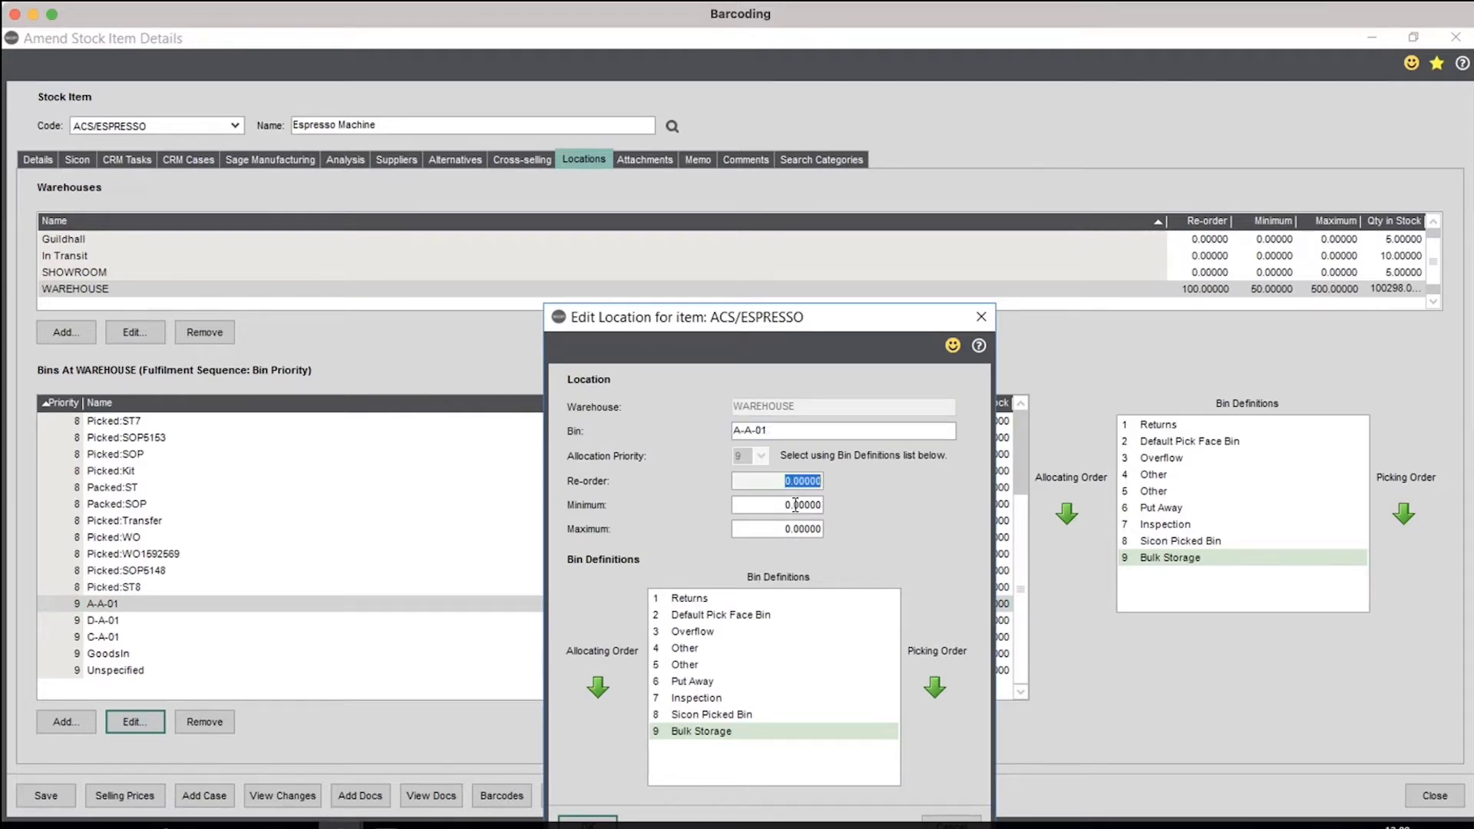
{"action": "left_click", "coordinate": [796, 504]}
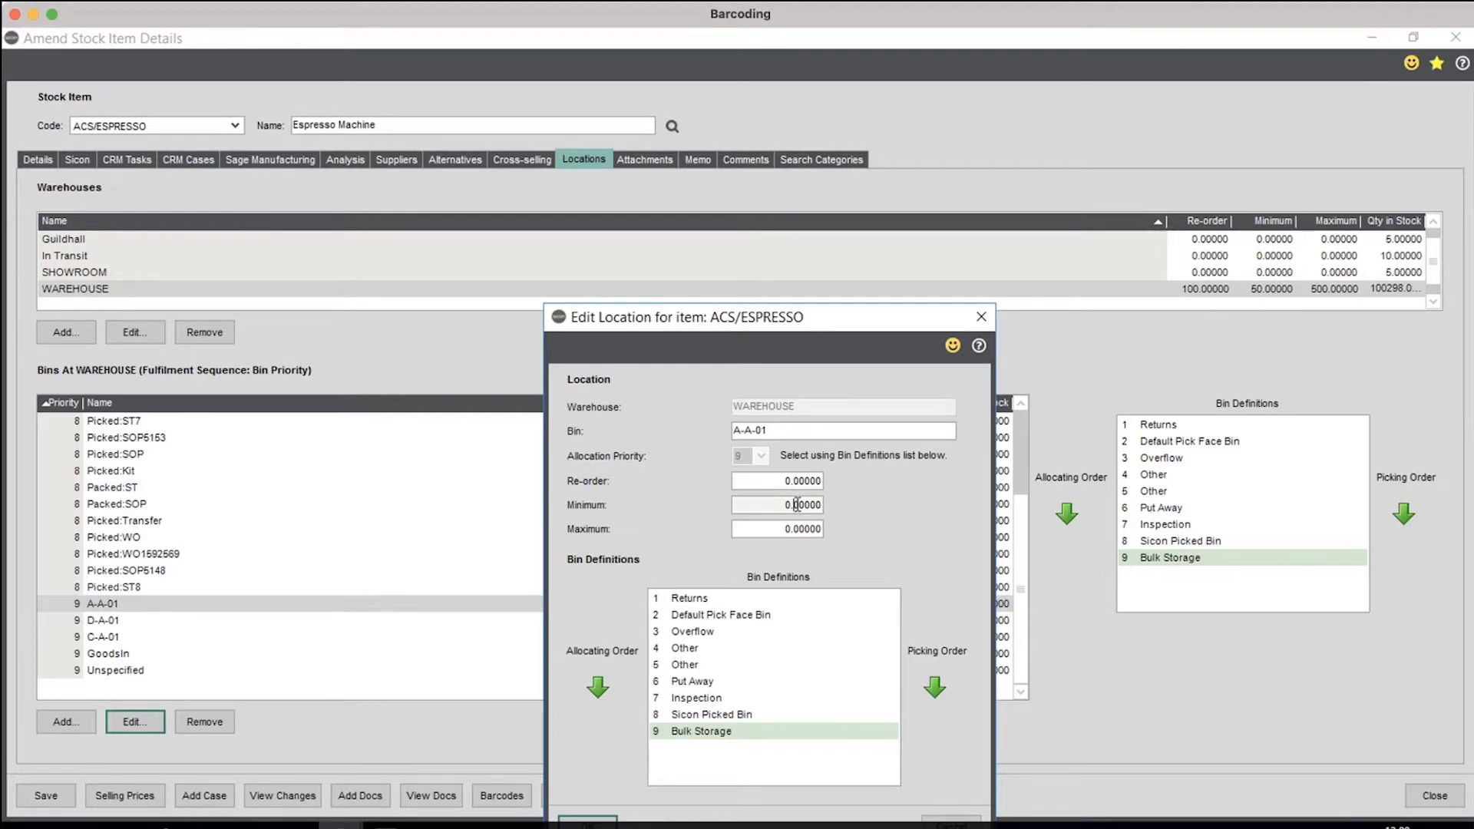
{"action": "left_click", "coordinate": [982, 315]}
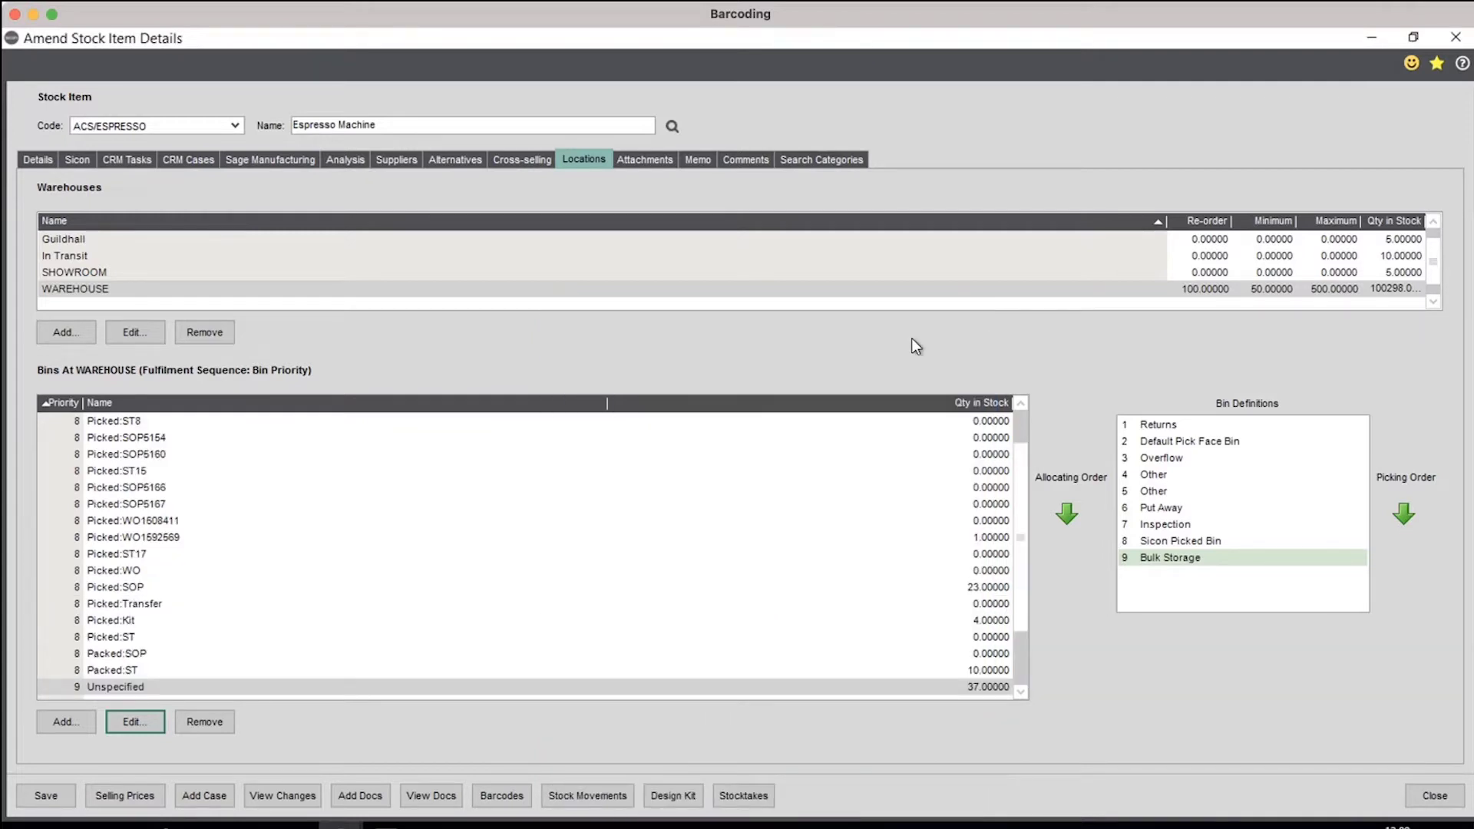
{"action": "left_click", "coordinate": [1443, 797]}
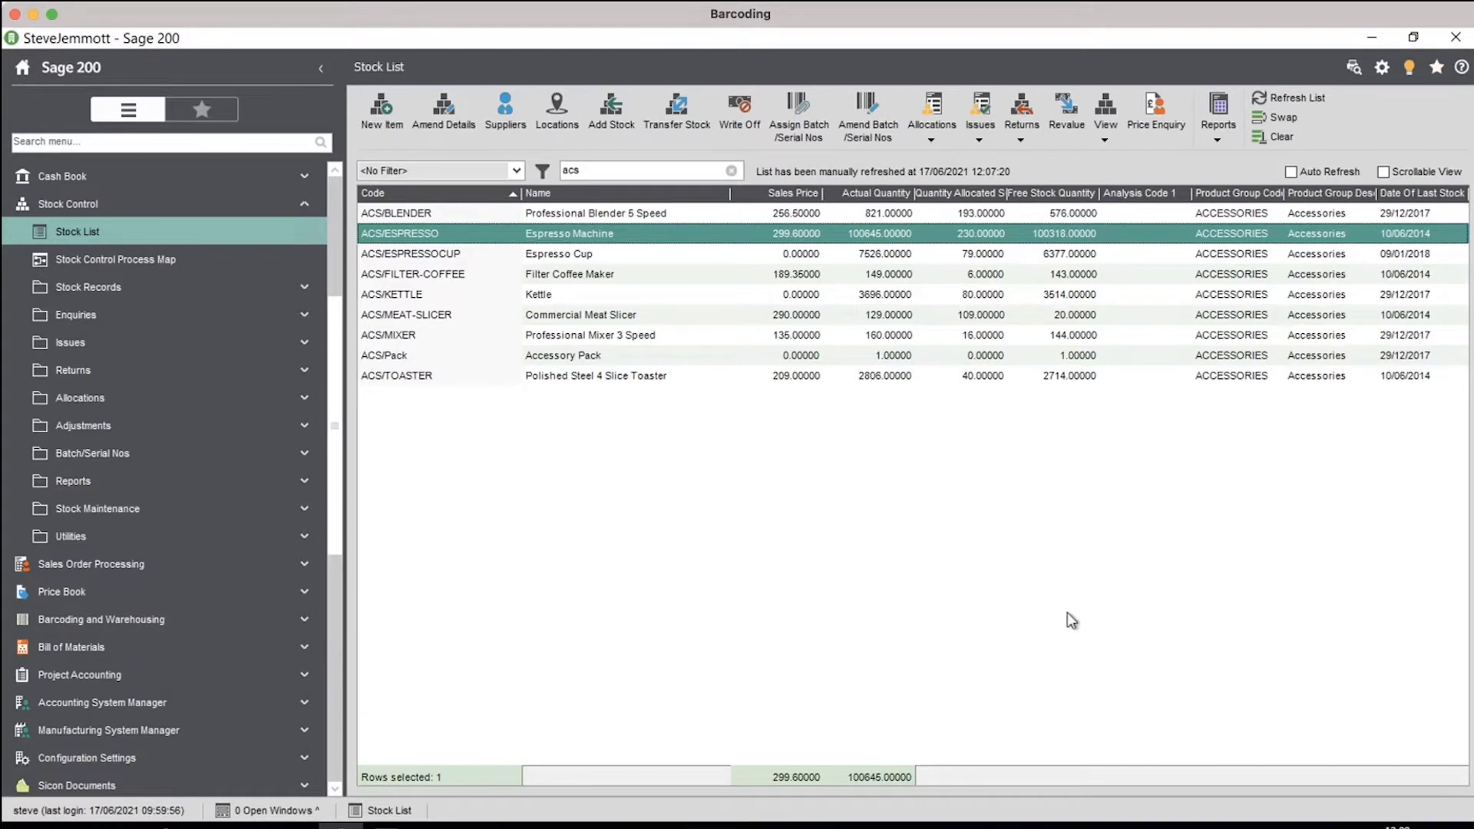
- Review the bin locations and bin definitions in Maintain Locations under Barcoding and Warehousing, and close without changes
{"action": "left_click", "coordinate": [111, 218]}
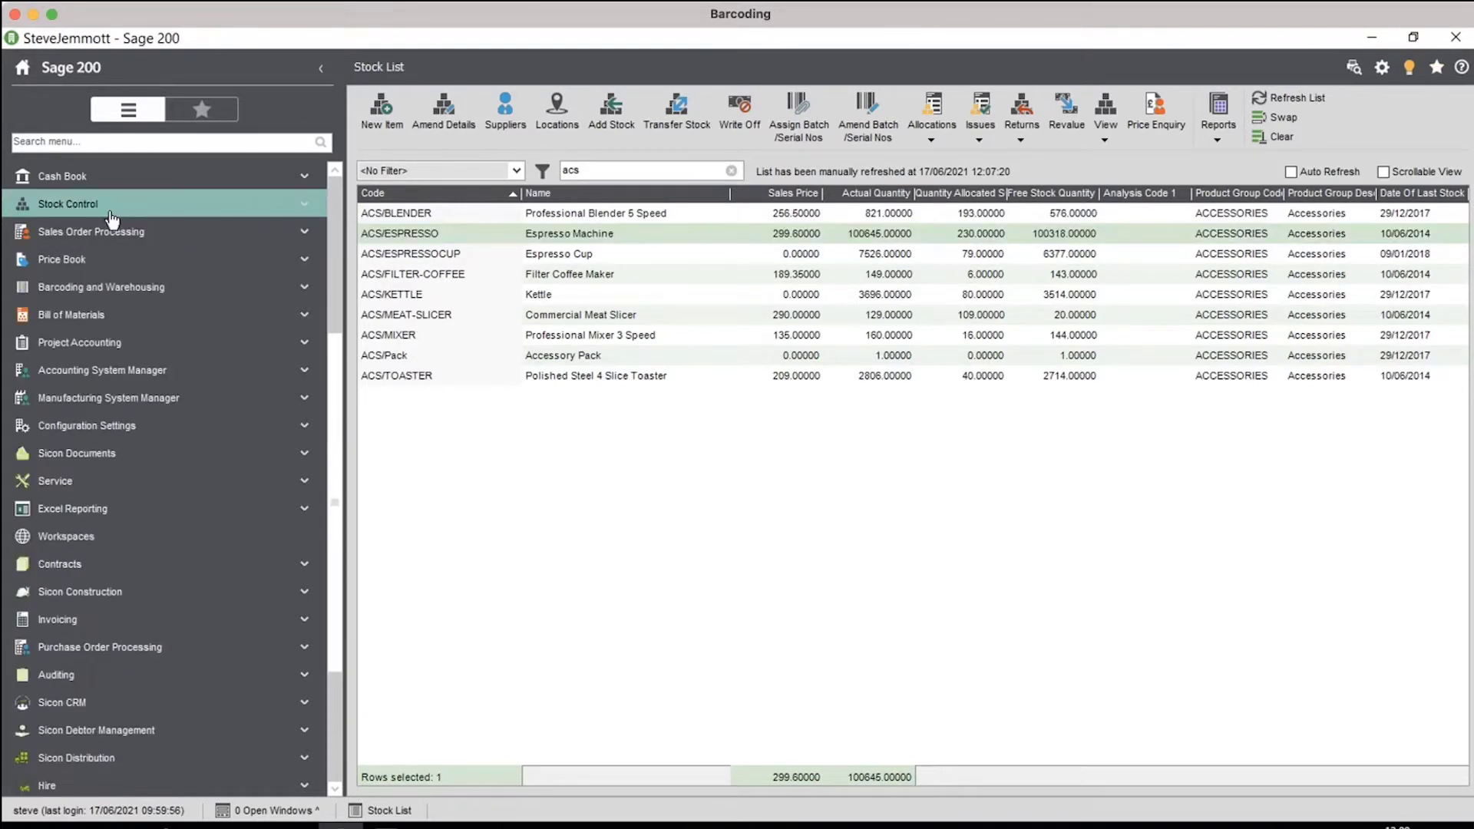
{"action": "left_click", "coordinate": [108, 290]}
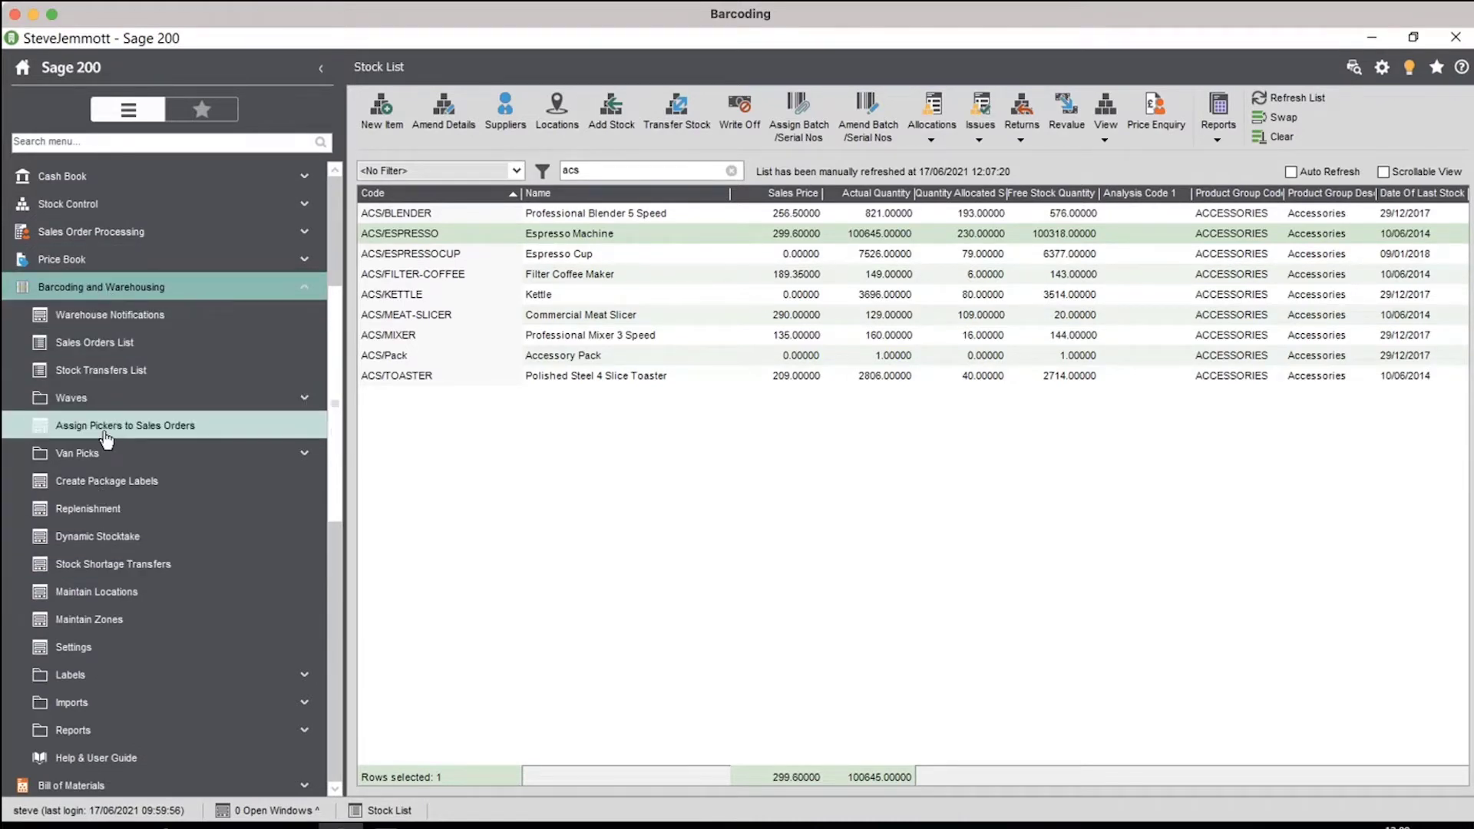
{"action": "left_click", "coordinate": [103, 591]}
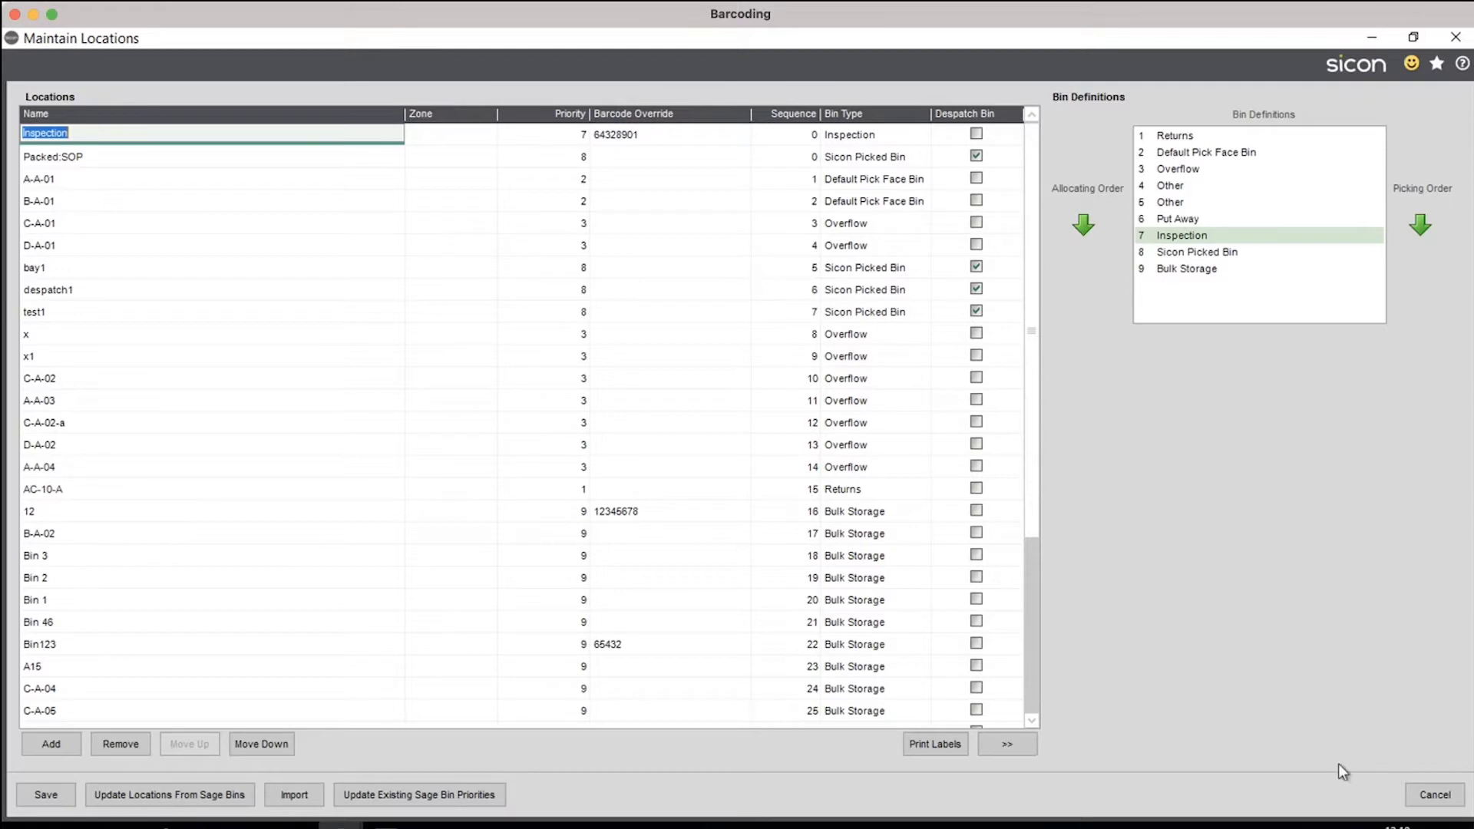
{"action": "left_click", "coordinate": [1435, 795]}
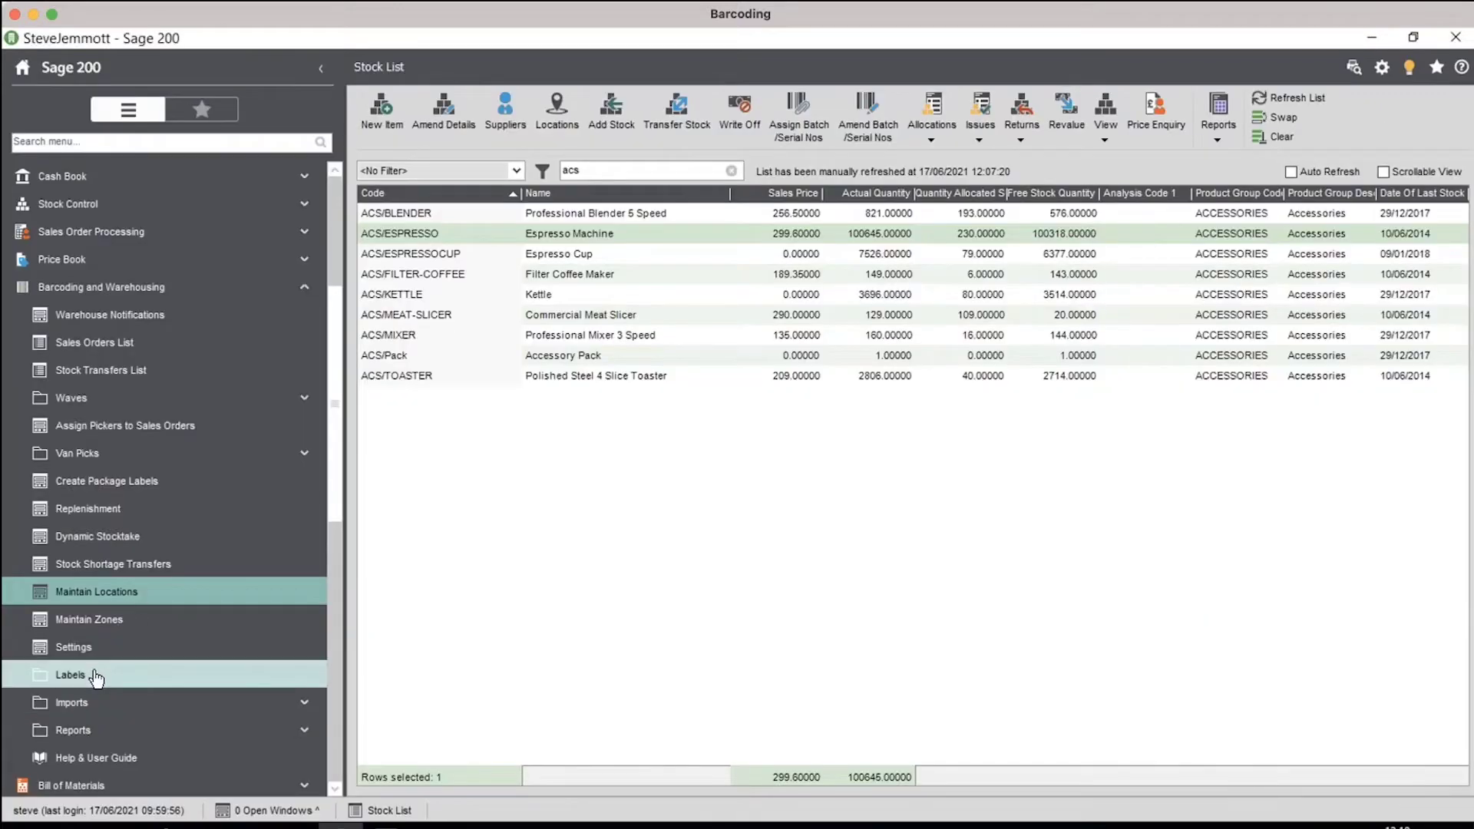
- View the server and app QR codes in the Barcoding and Warehousing settings, and check the Select Server page in the handheld's remote-control window
{"action": "left_click", "coordinate": [159, 647]}
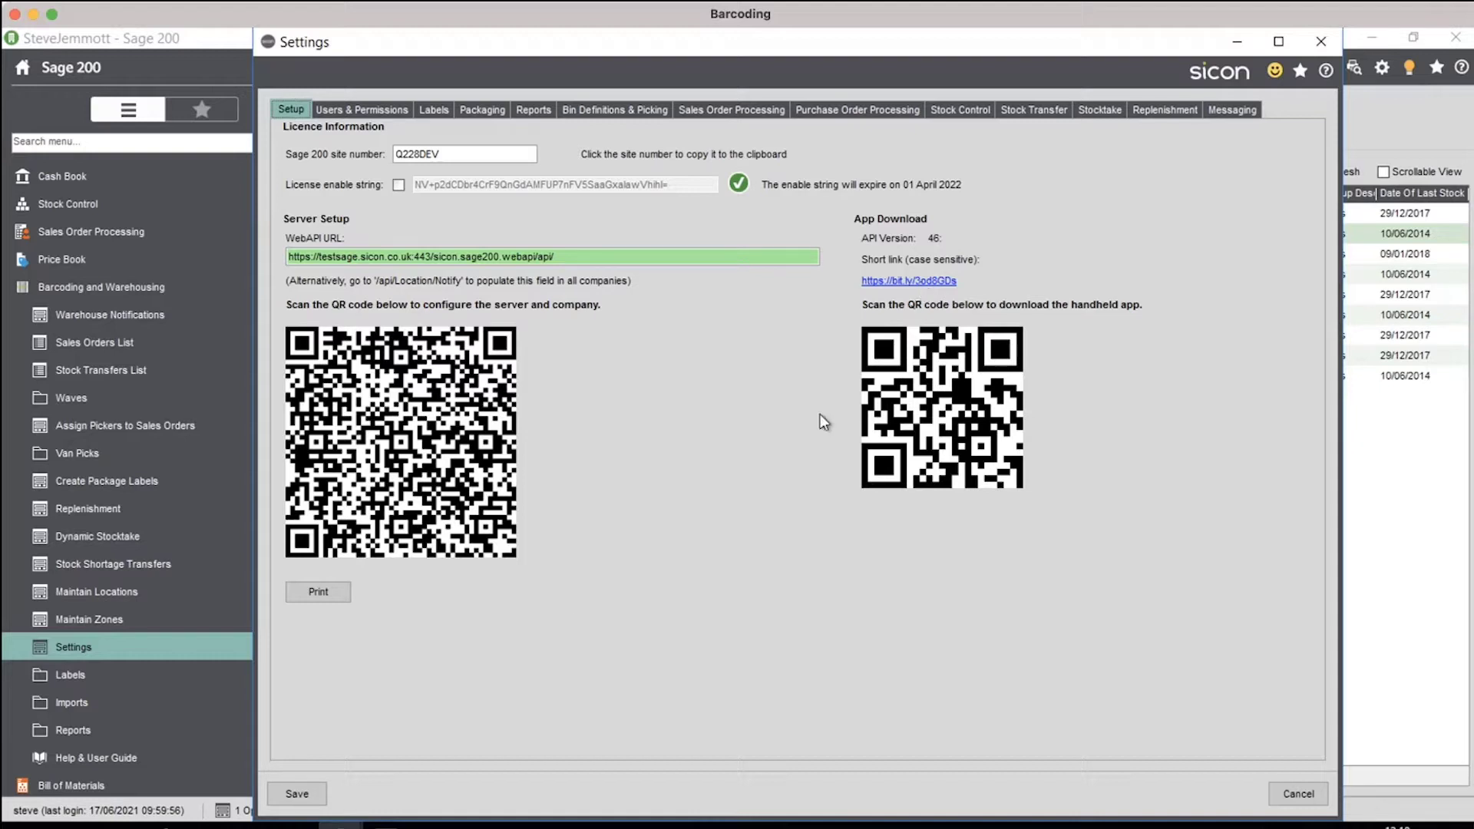
{"action": "left_click", "coordinate": [384, 823]}
{"action": "left_click", "coordinate": [450, 774]}
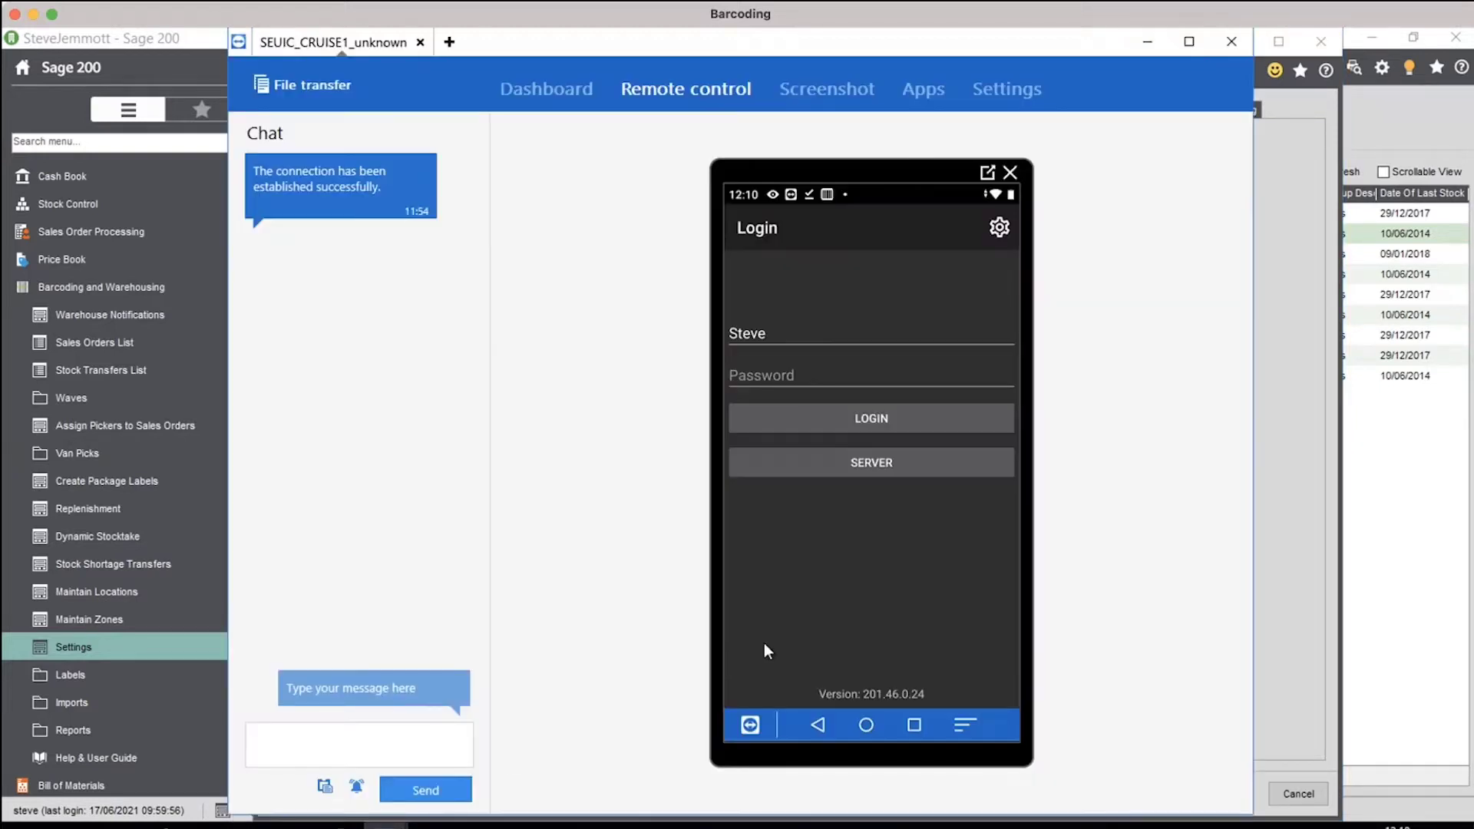
{"action": "left_click", "coordinate": [878, 463]}
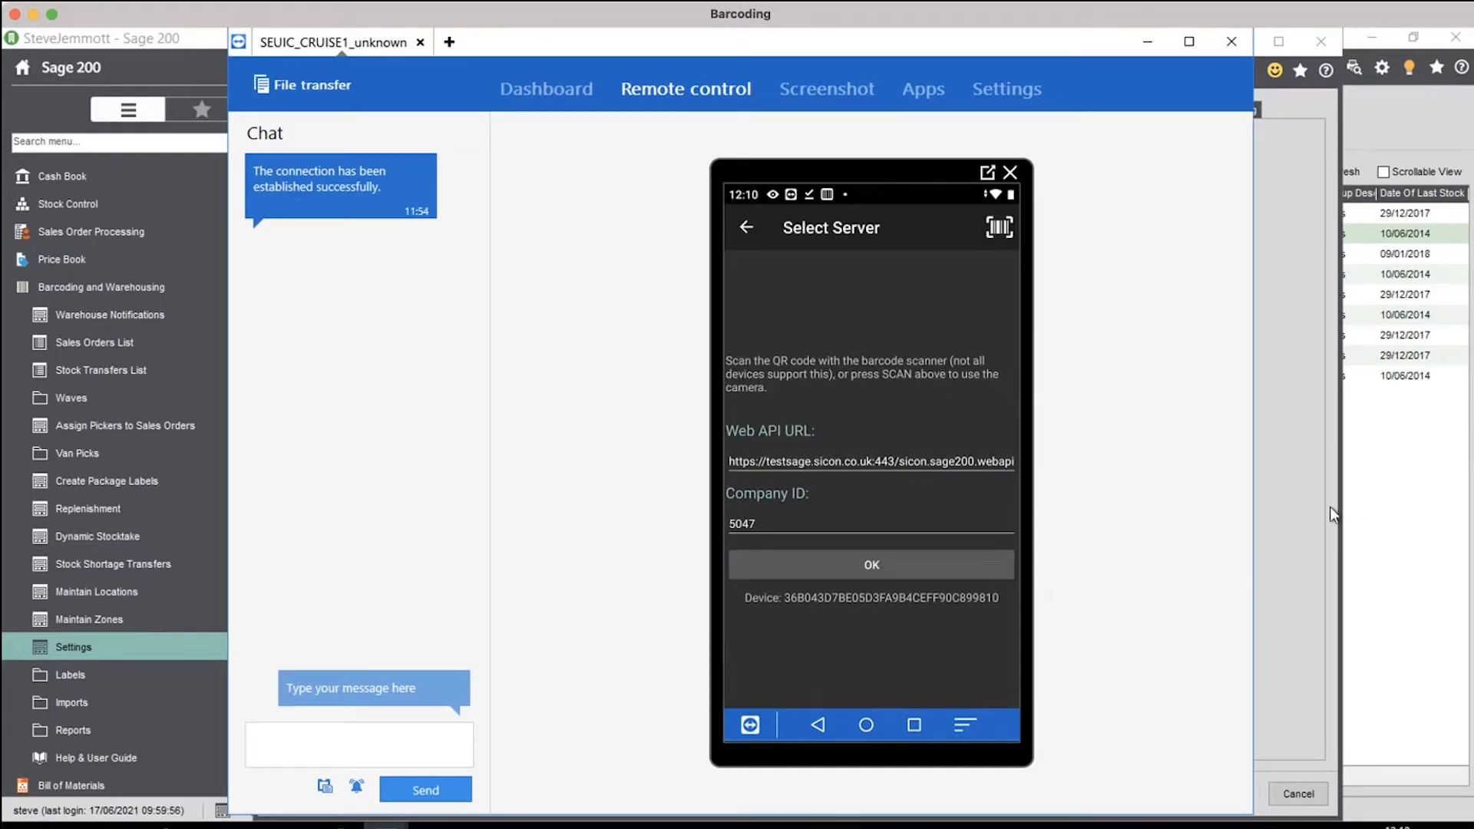
{"action": "left_click", "coordinate": [1292, 514]}
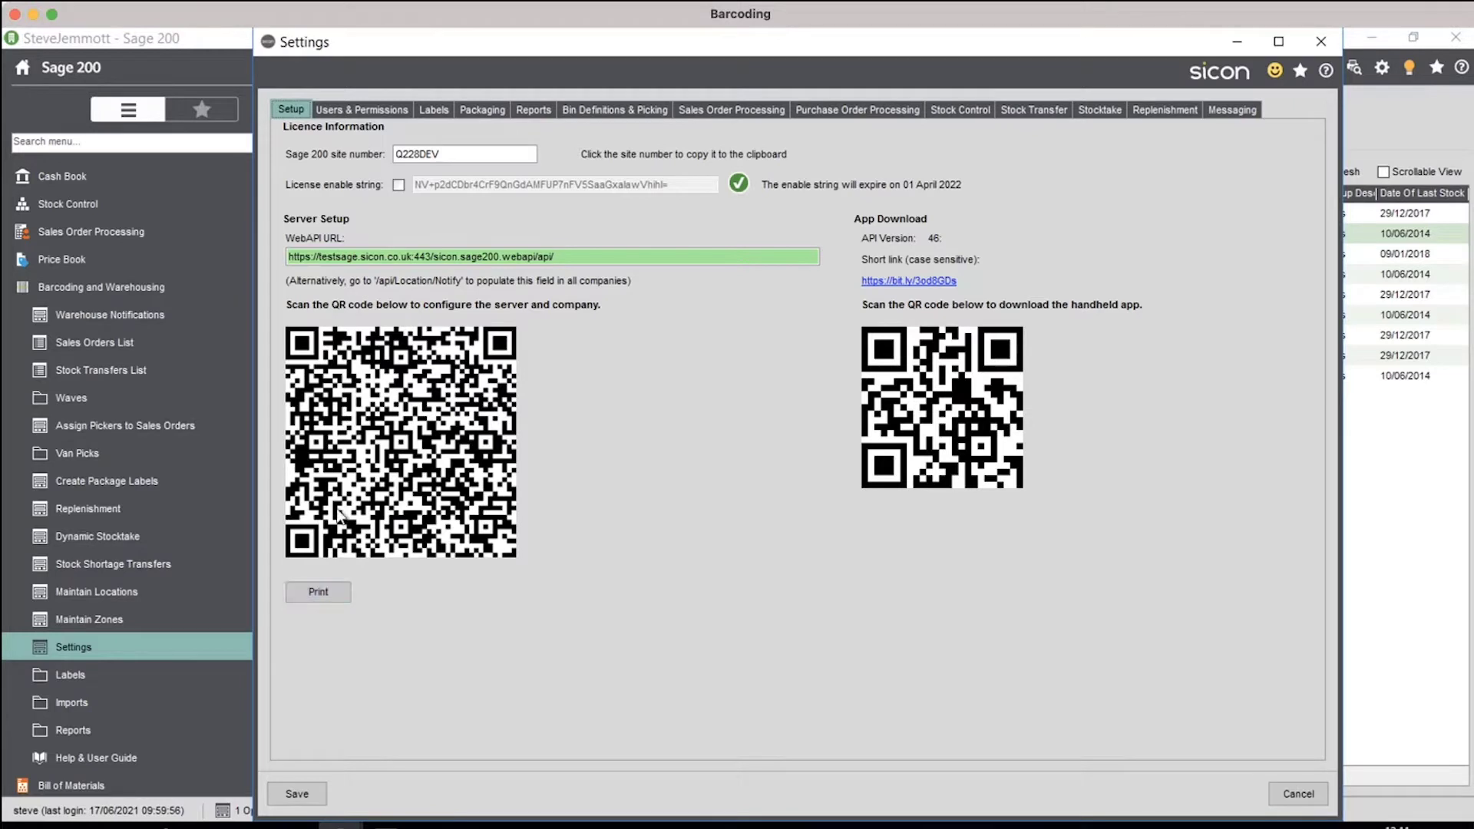
- Open the second listed user for editing in Users & Permissions, and review the menu permissions and the handheld options
{"action": "left_click", "coordinate": [379, 109]}
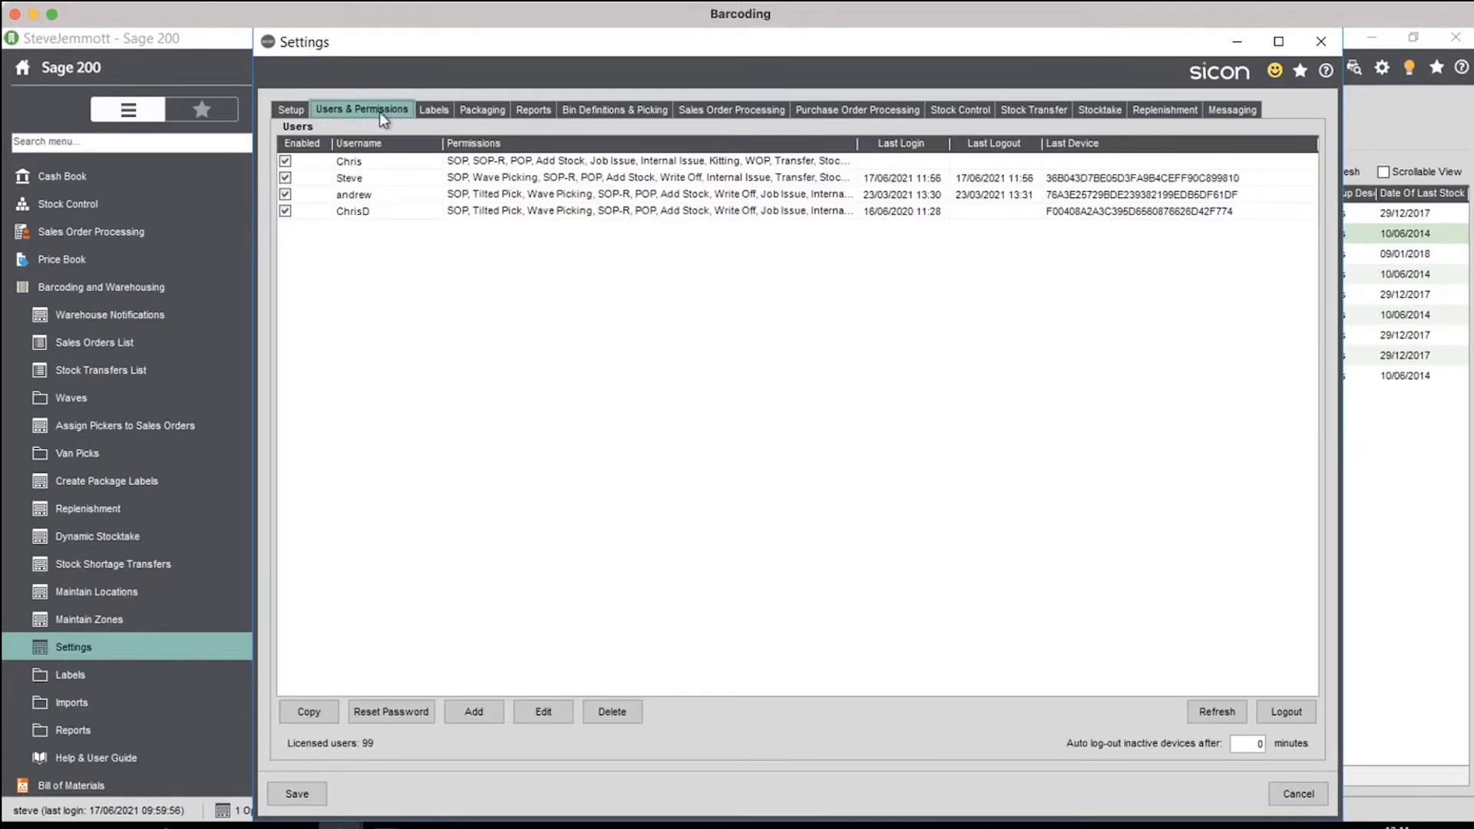
{"action": "left_click", "coordinate": [384, 178]}
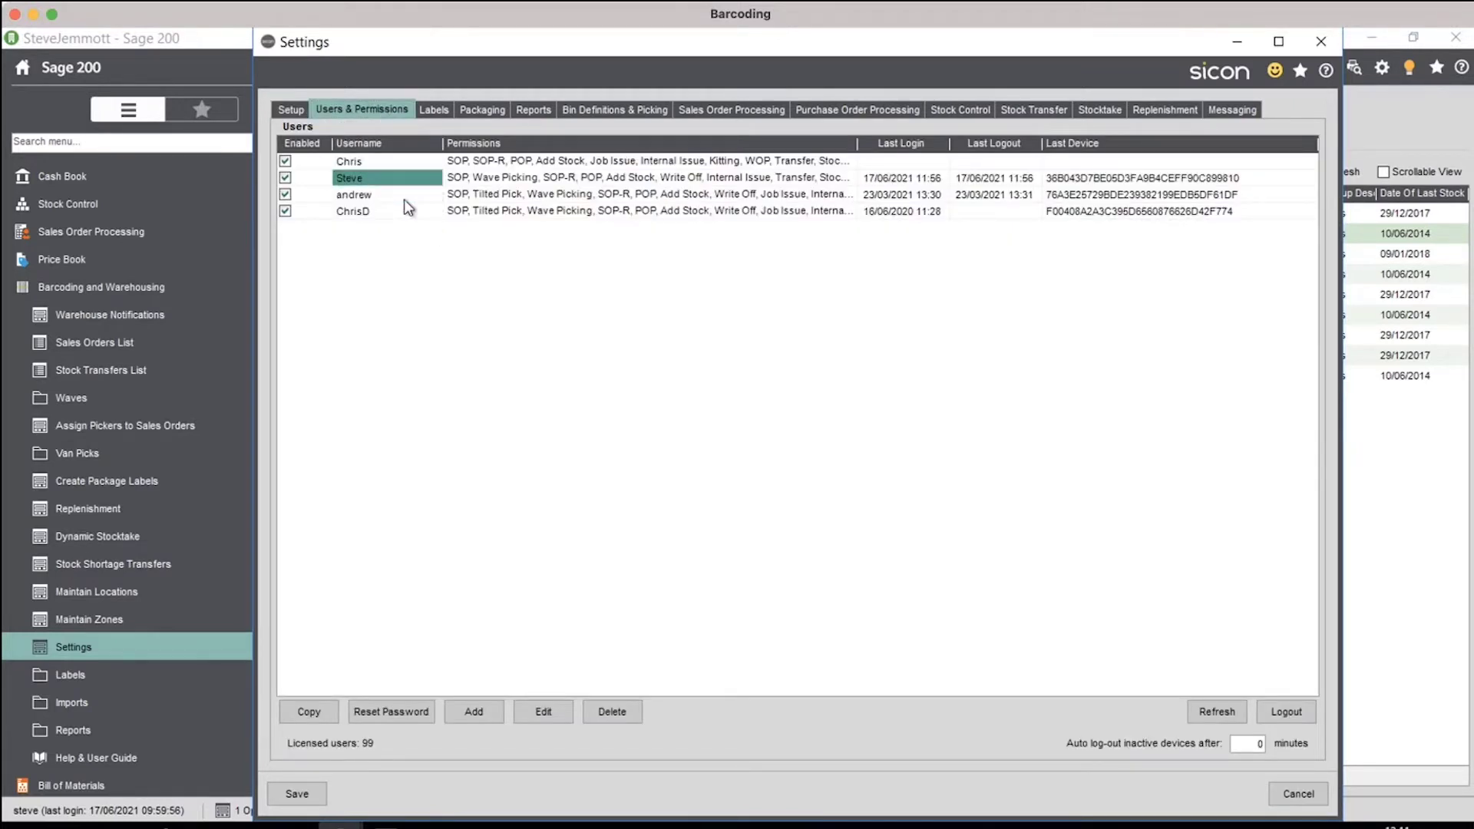
{"action": "left_click", "coordinate": [544, 711]}
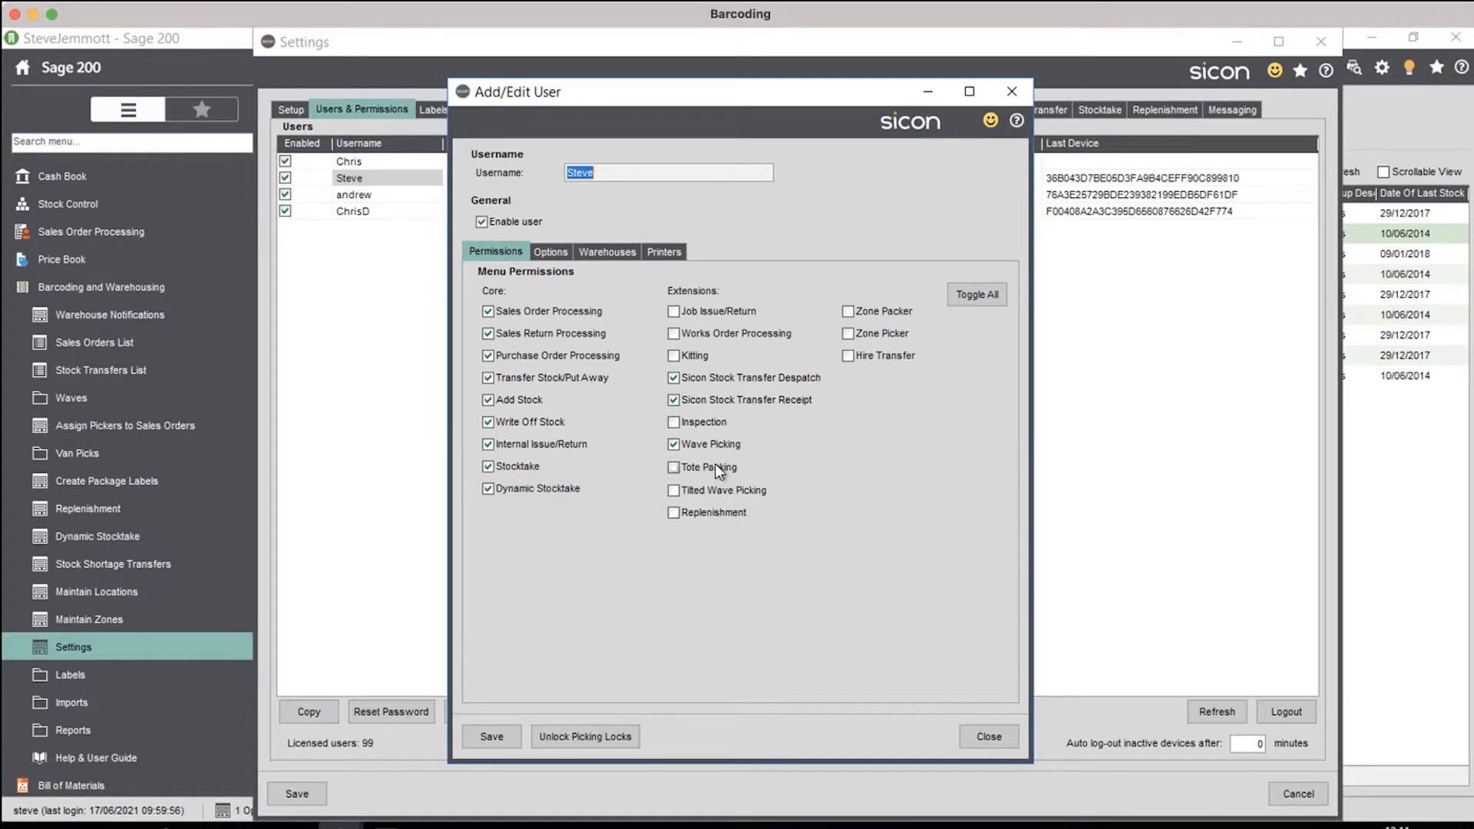
{"action": "left_click", "coordinate": [555, 252]}
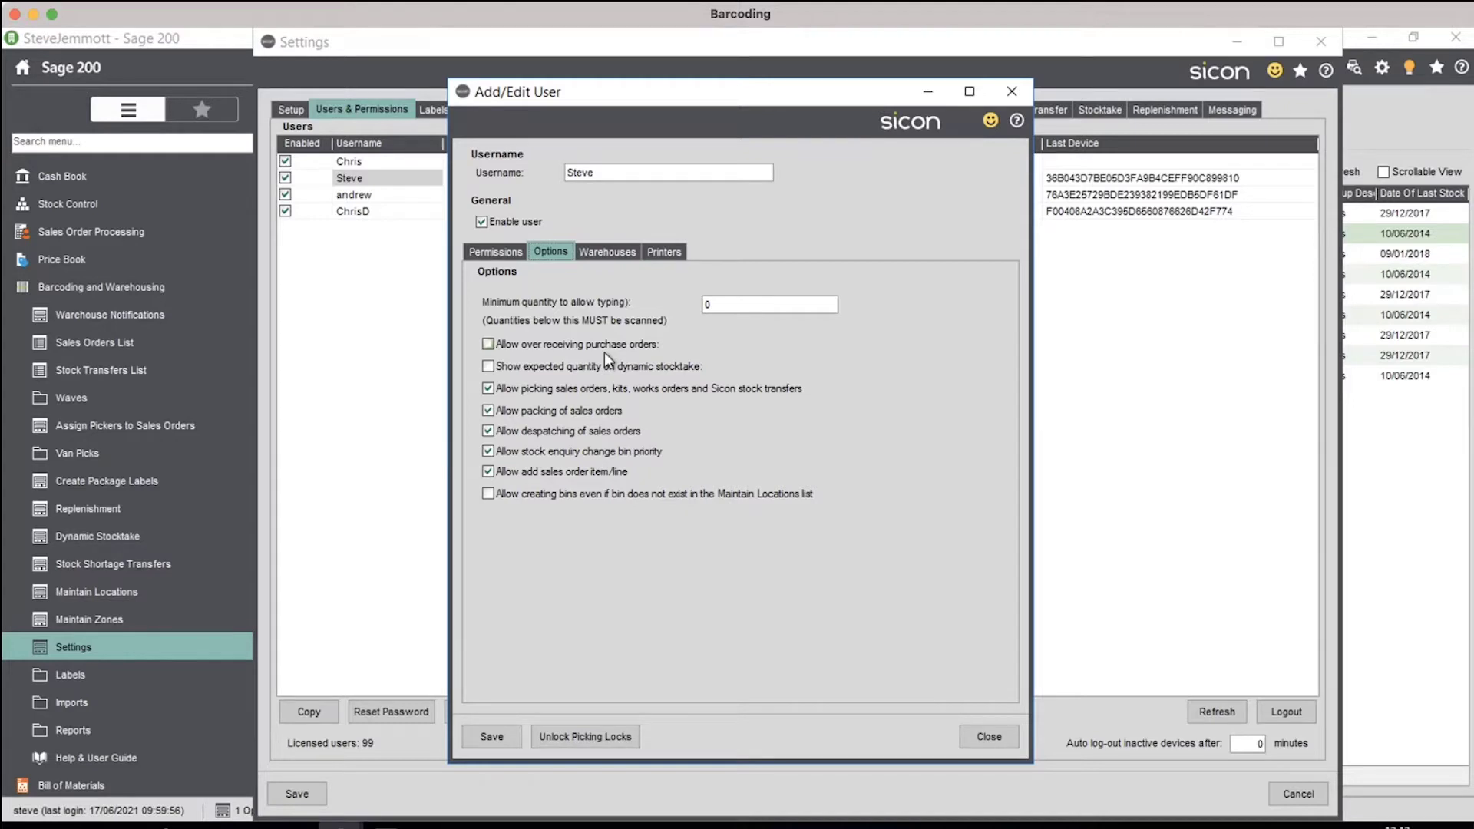
{"action": "left_click", "coordinate": [722, 304]}
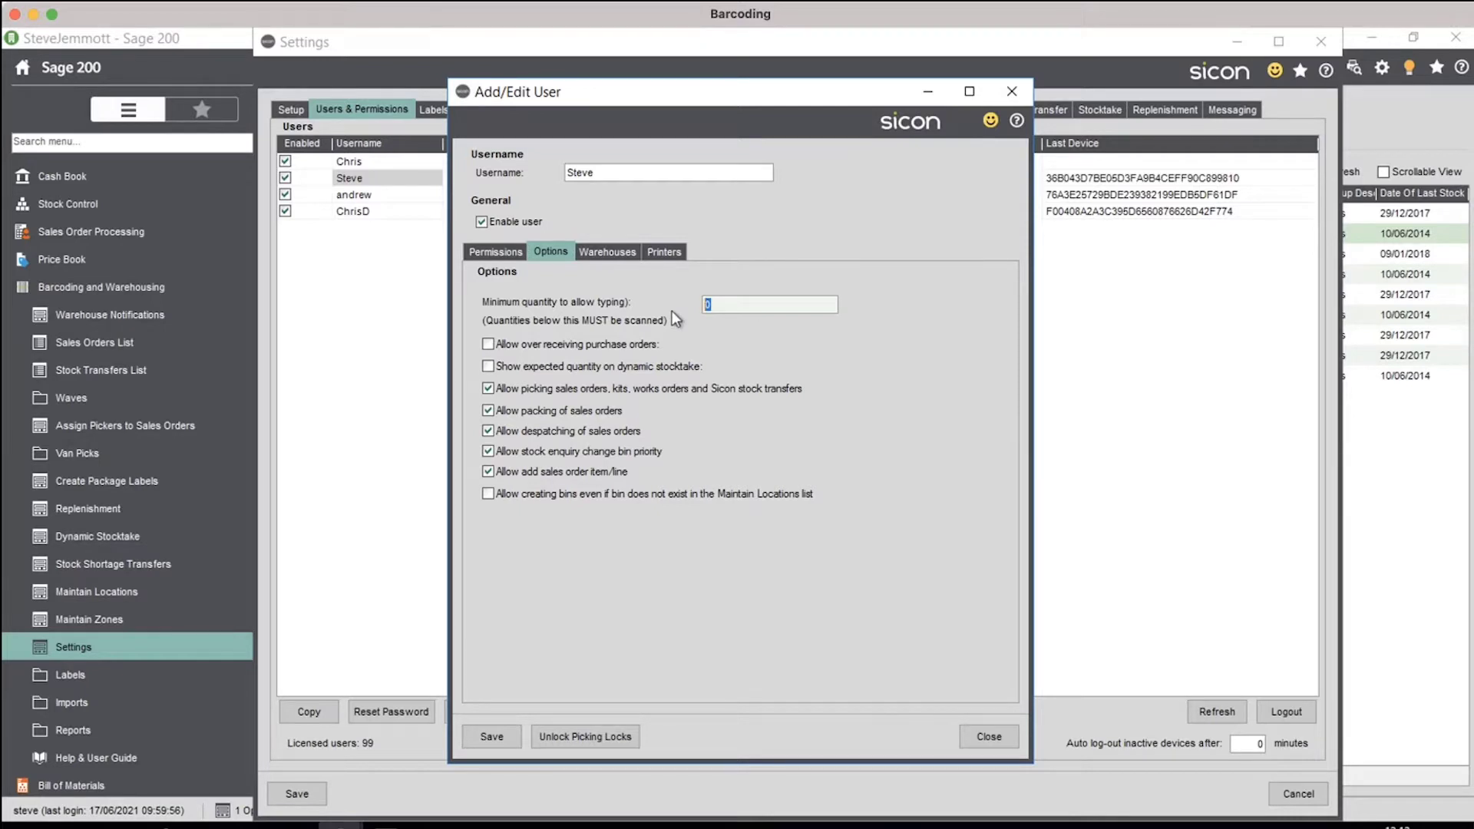
- Review the user's Warehouses and Printers assignments, and close the user record and the settings without changes
{"action": "left_click", "coordinate": [629, 255]}
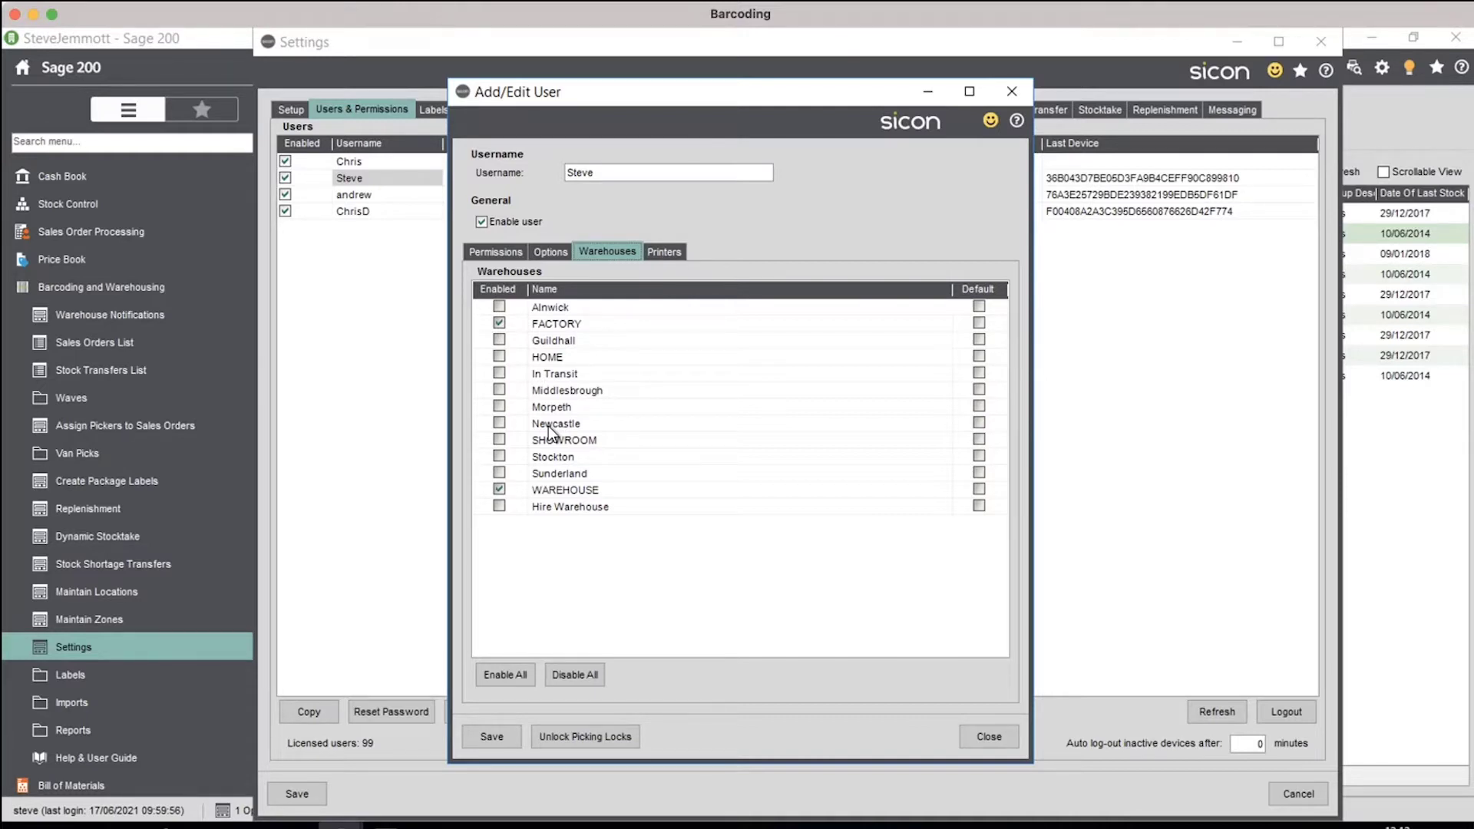
{"action": "left_click", "coordinate": [492, 484]}
{"action": "left_click", "coordinate": [674, 251]}
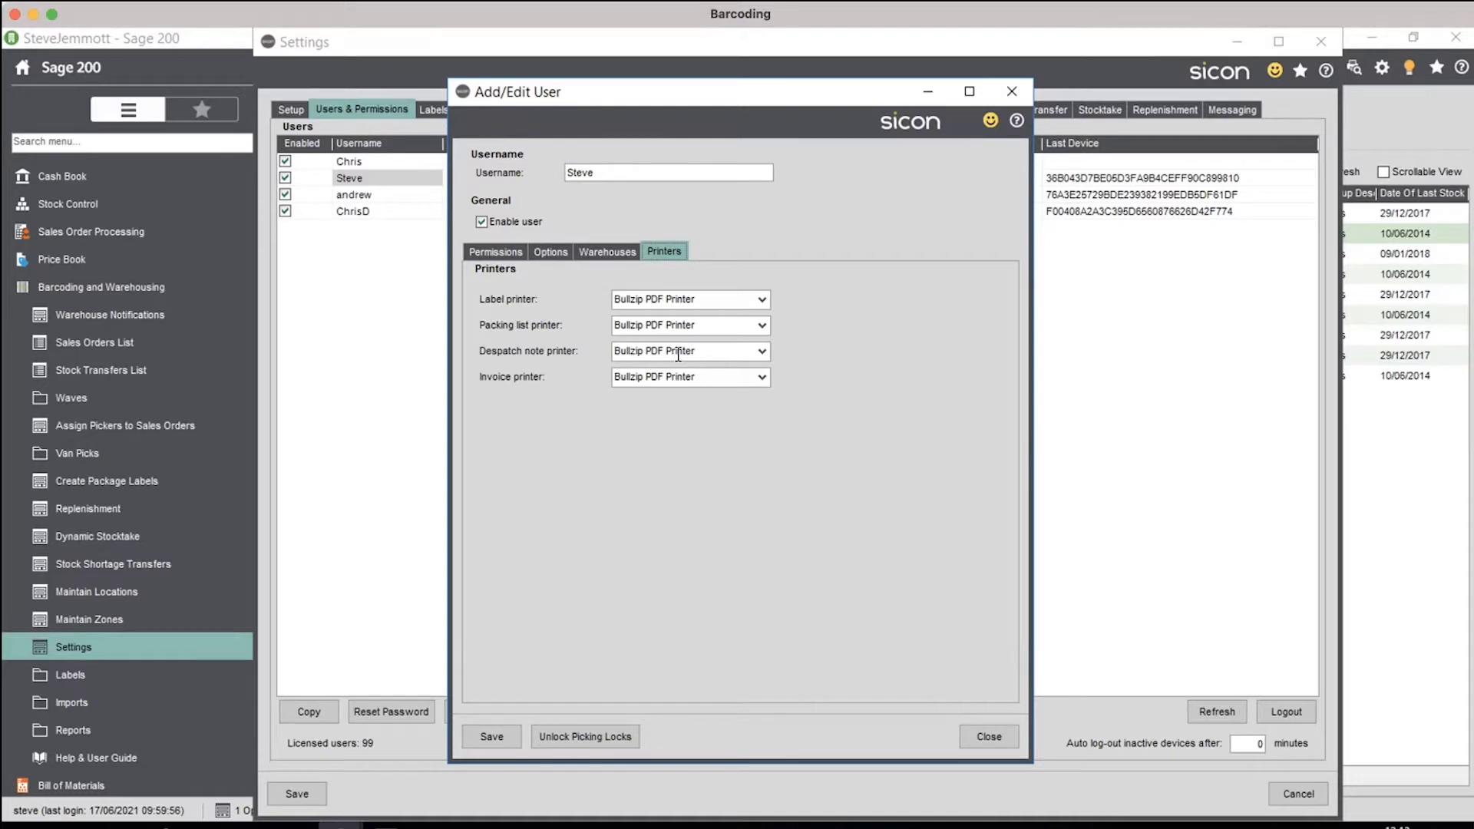
{"action": "left_click", "coordinate": [986, 741]}
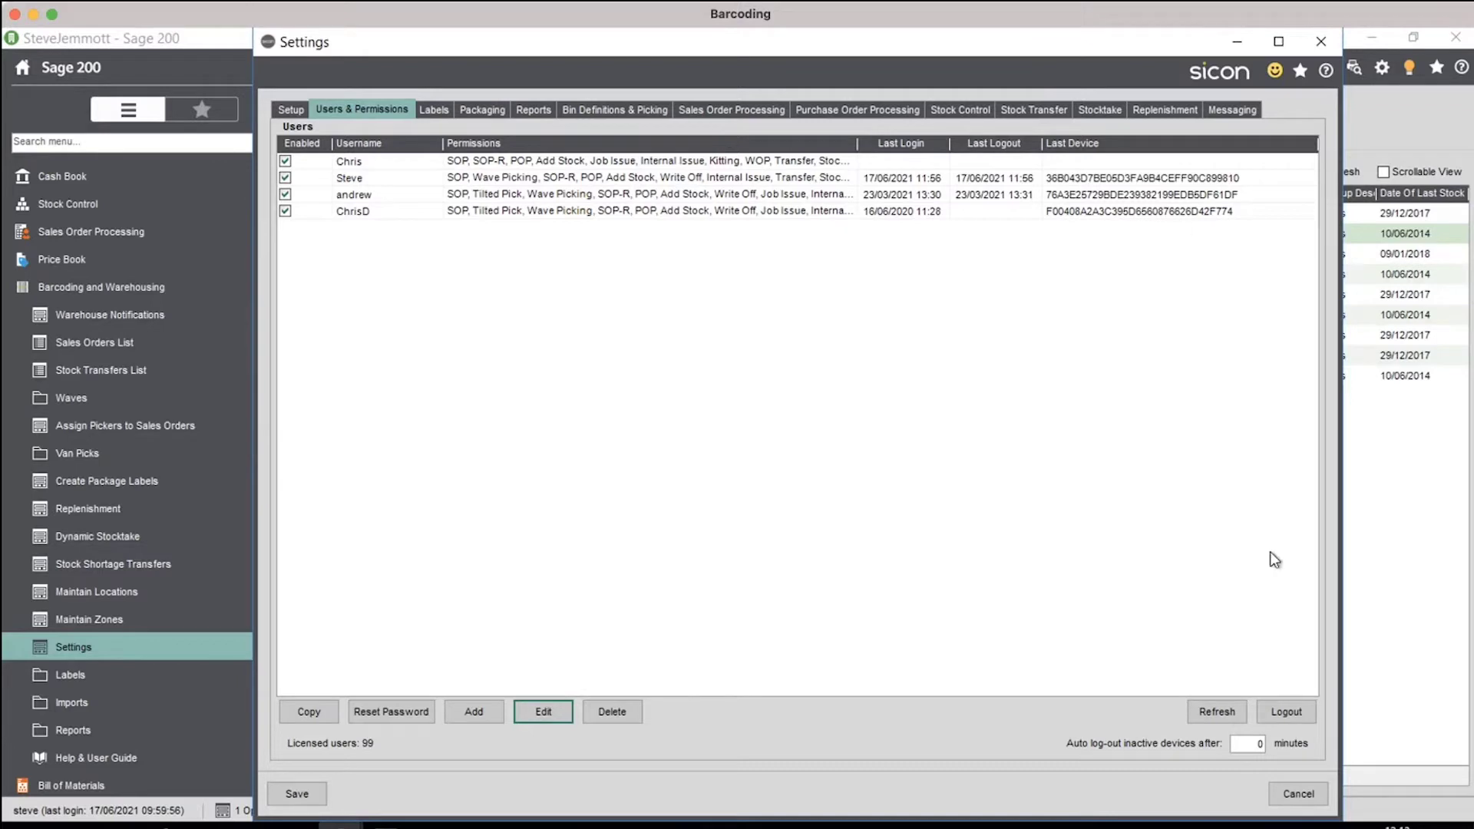
{"action": "left_click", "coordinate": [1298, 795]}
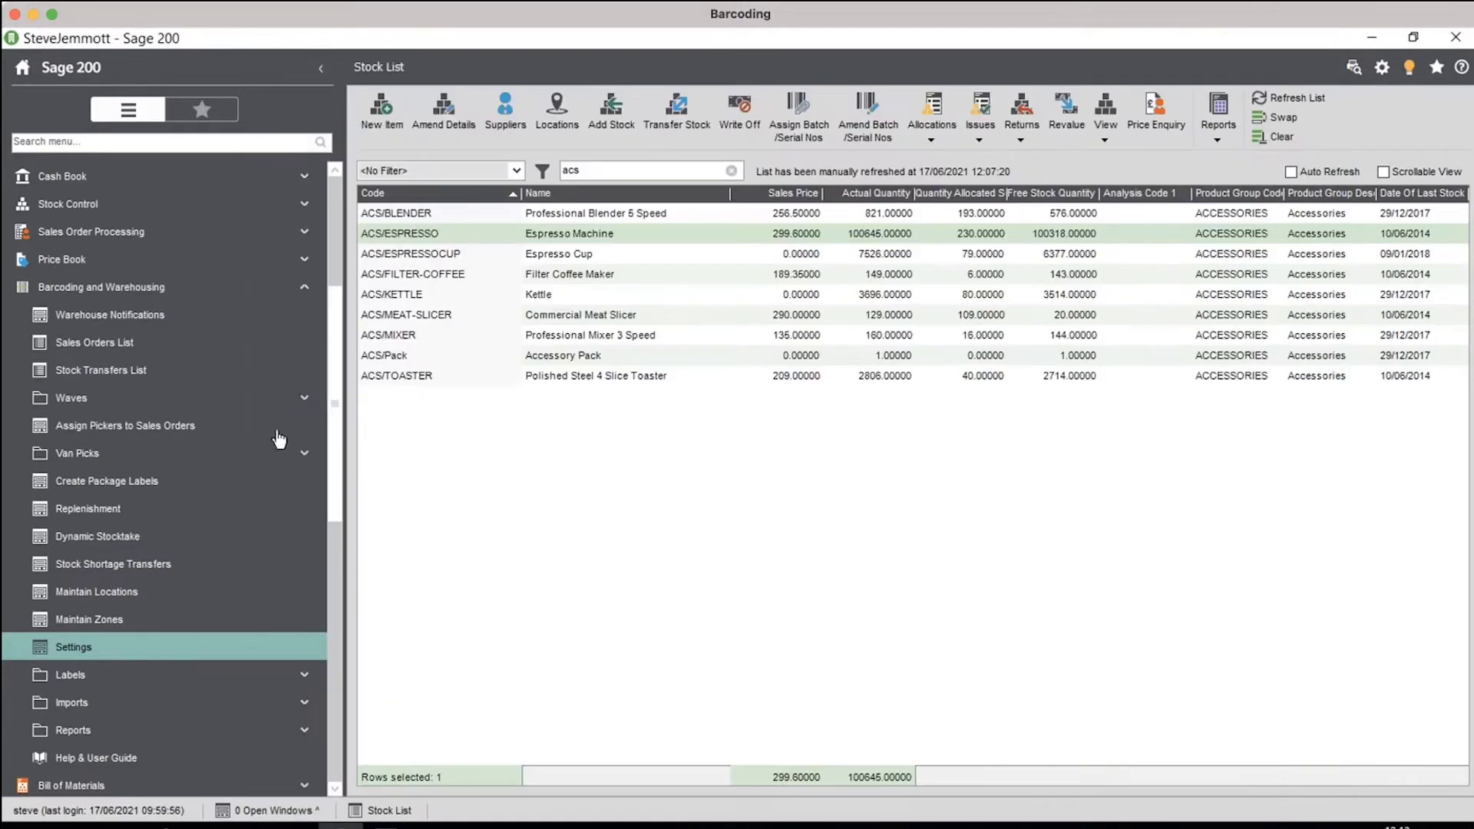
- Open the Purchase Orders List in Purchase Order Processing
{"action": "left_click", "coordinate": [146, 292]}
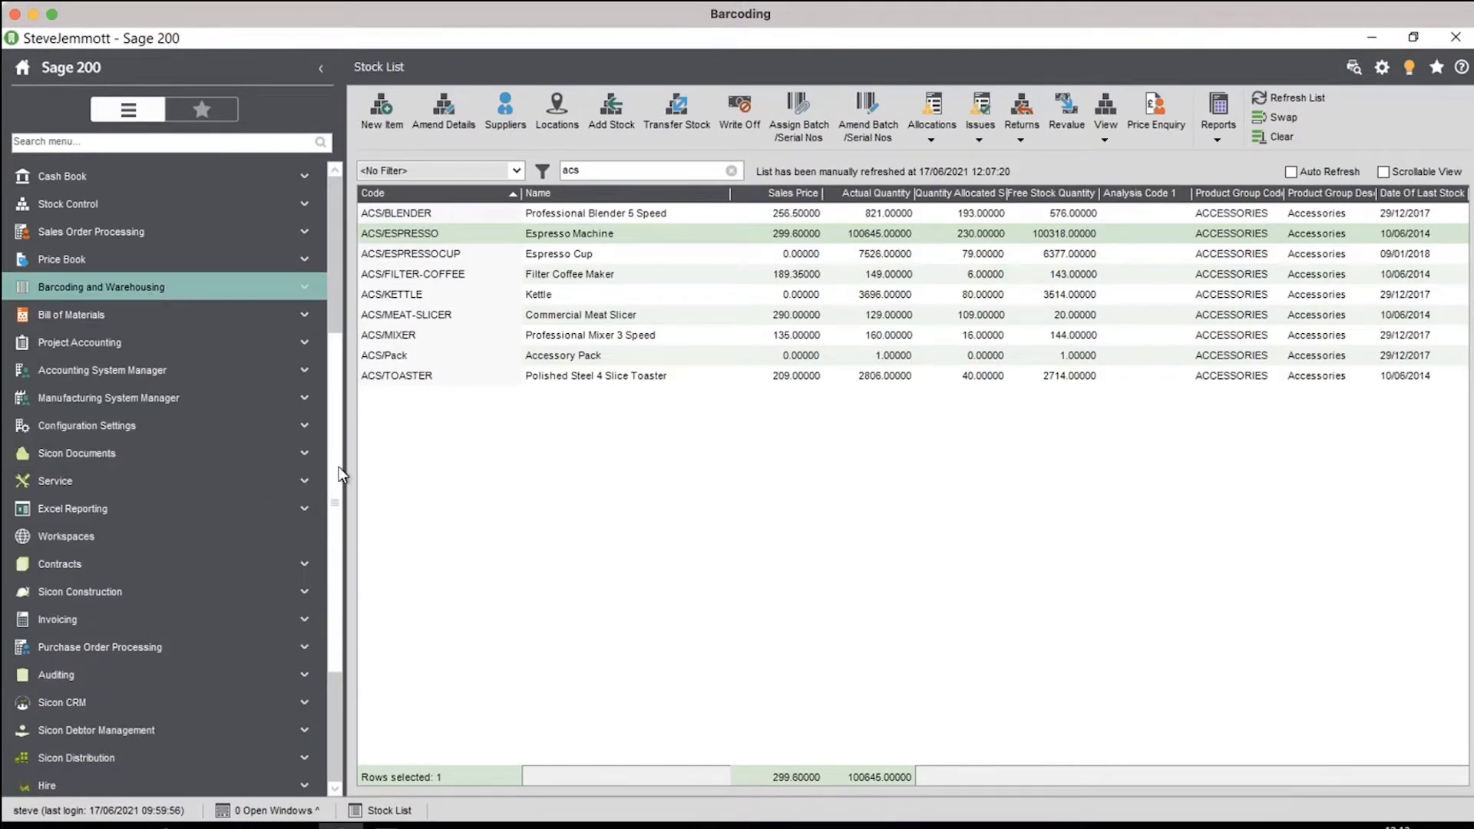
{"action": "left_click_drag", "start_coordinate": [339, 465], "coordinate": [348, 293]}
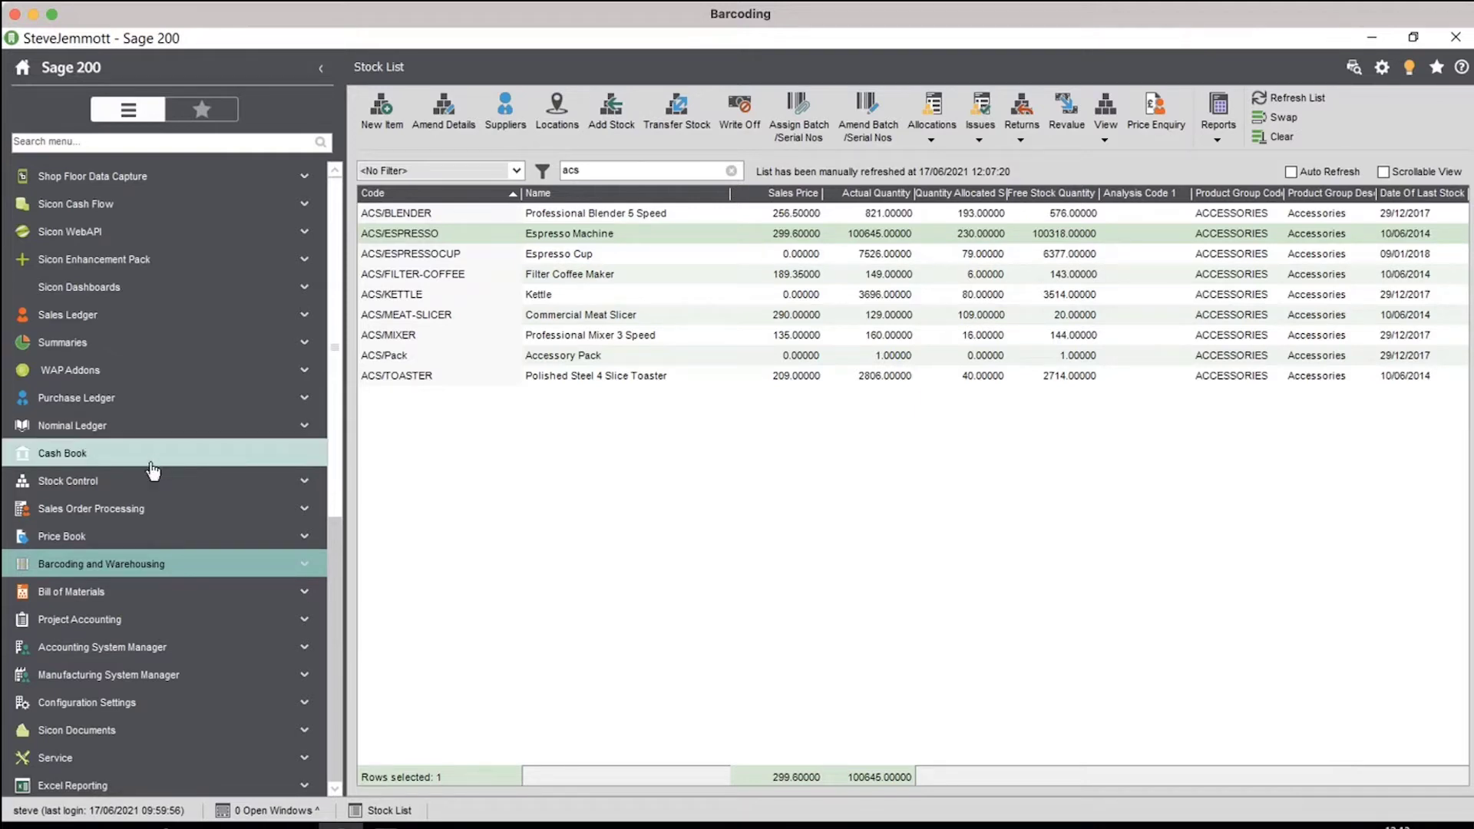
{"action": "scroll", "coordinate": [182, 694], "scroll_direction": "down", "scroll_amount": 3}
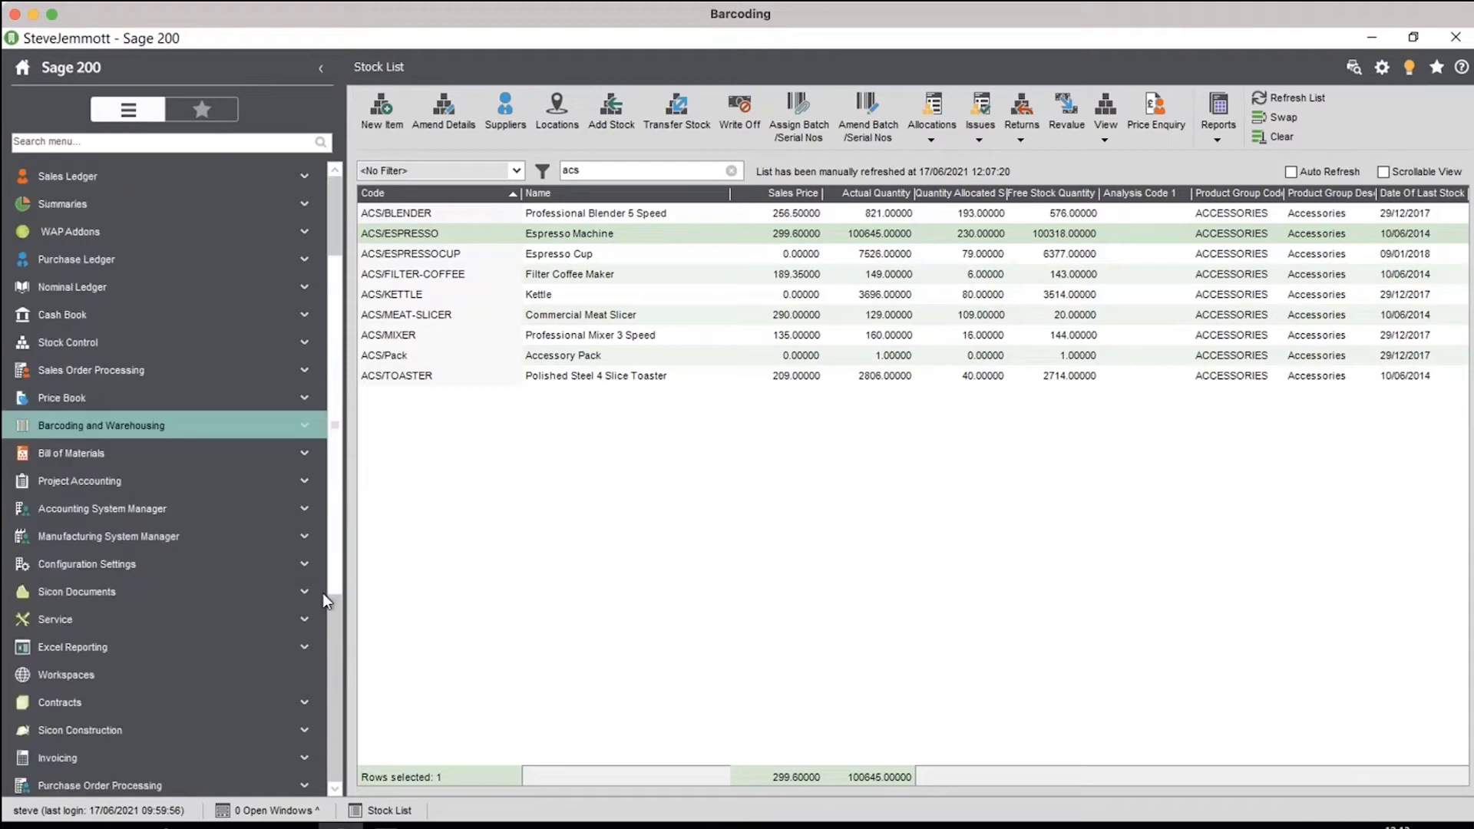
{"action": "left_click", "coordinate": [181, 688]}
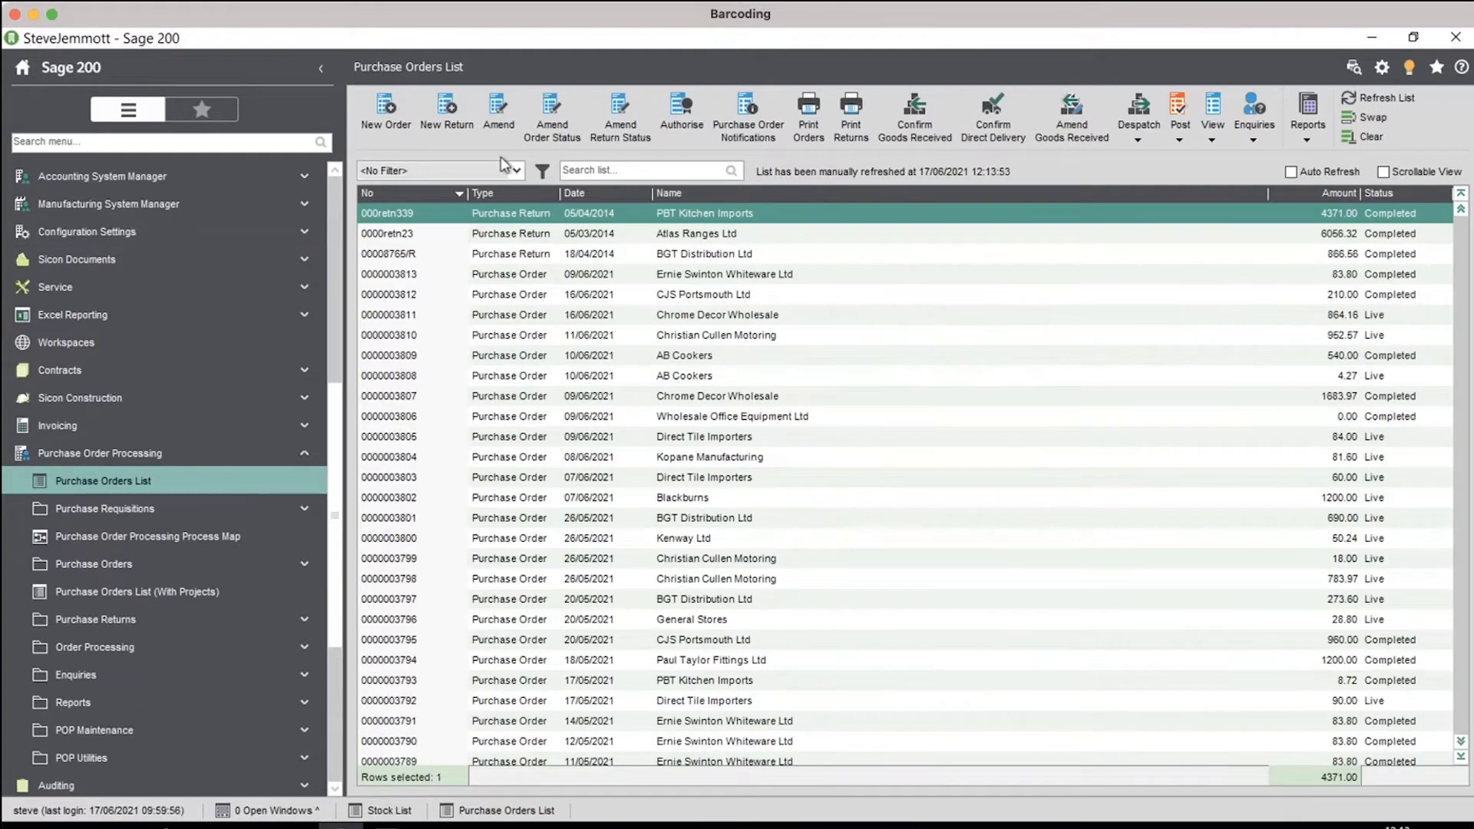
- Start a new purchase order for supplier Christian Cullen Motoring with a requested delivery date of 18/06/2021
{"action": "left_click", "coordinate": [386, 116]}
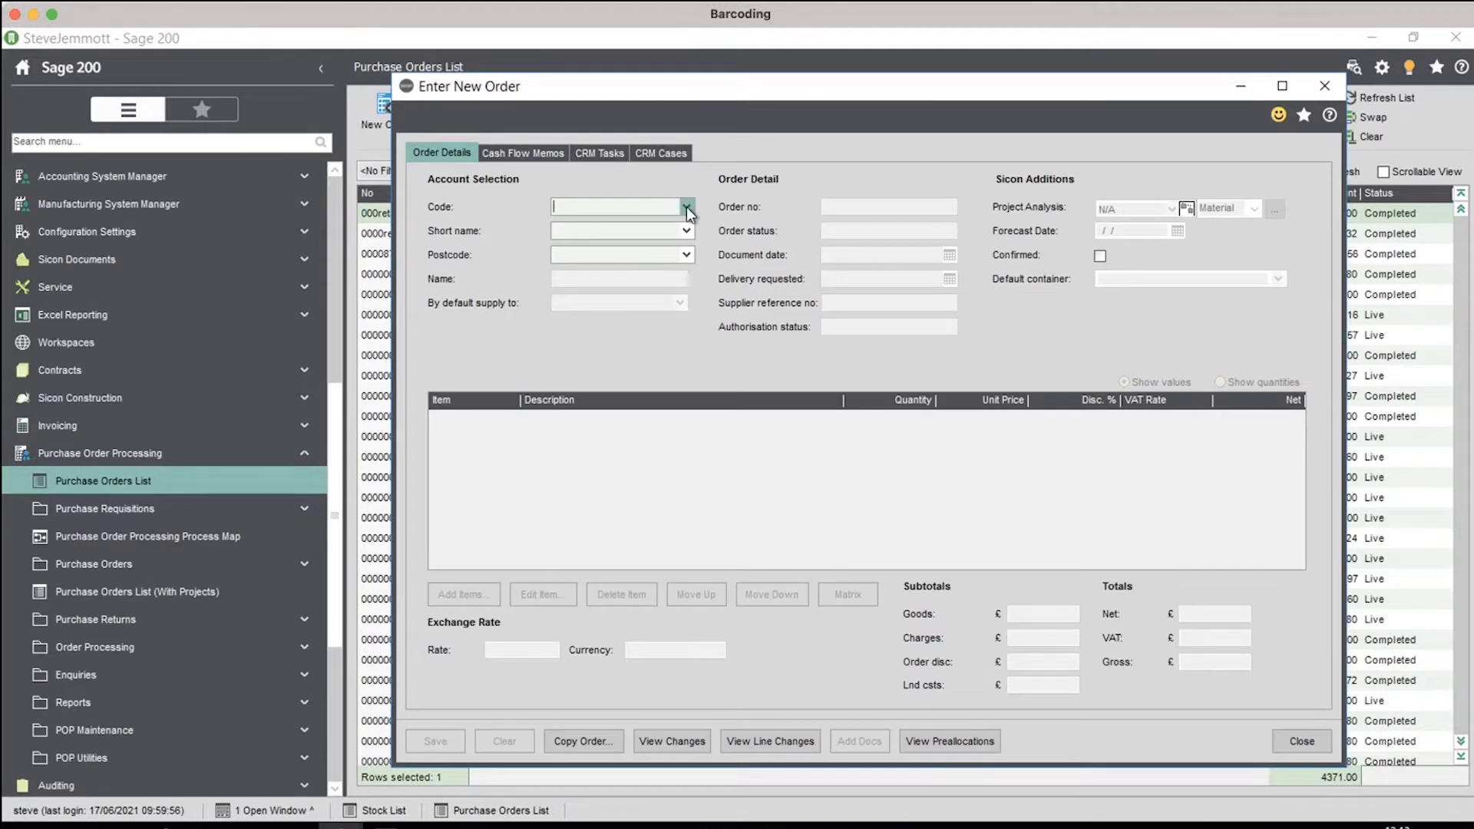
{"action": "left_click", "coordinate": [686, 206]}
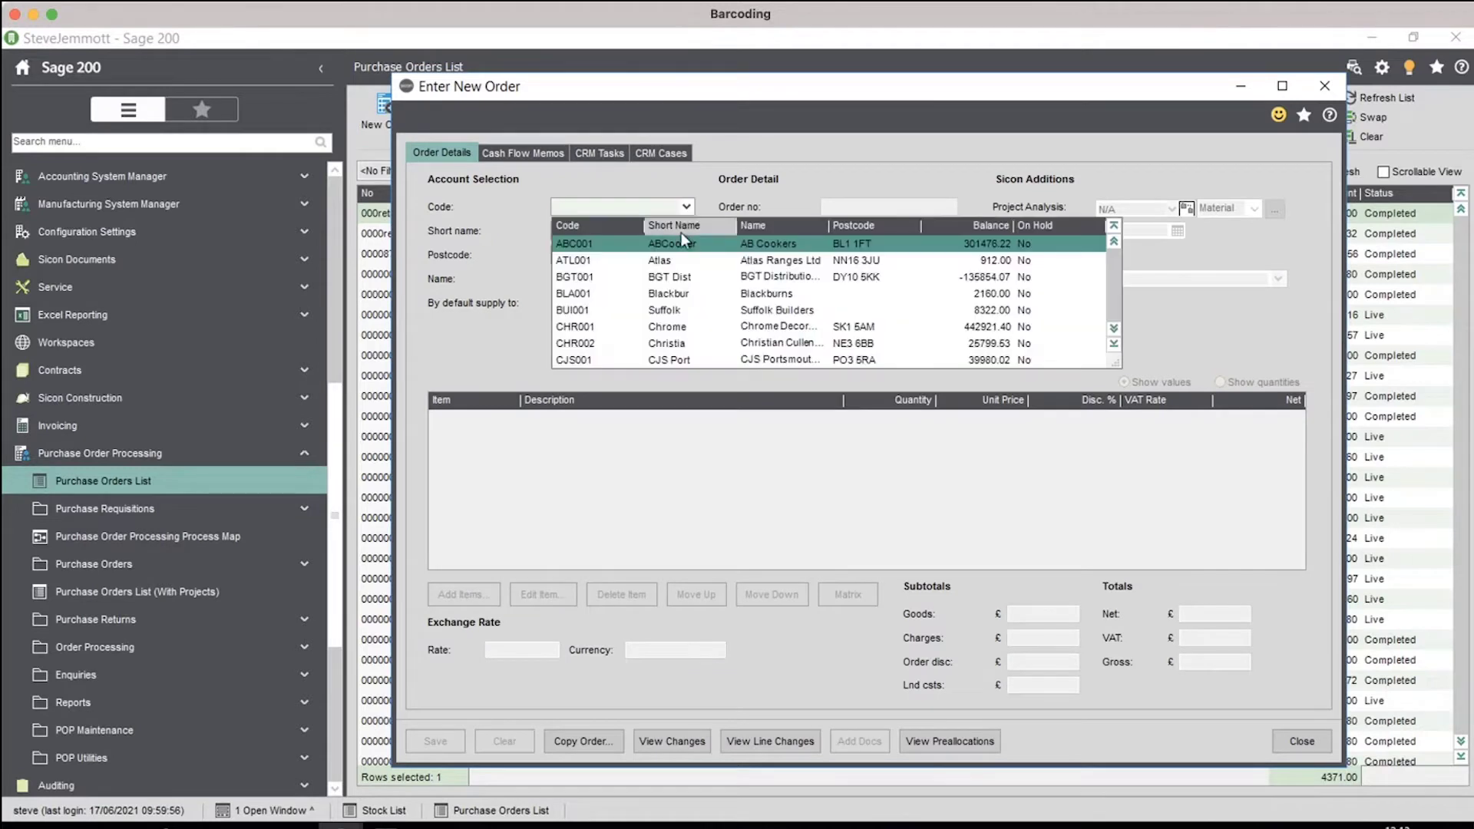
{"action": "left_click", "coordinate": [704, 343]}
{"action": "left_click", "coordinate": [883, 504]}
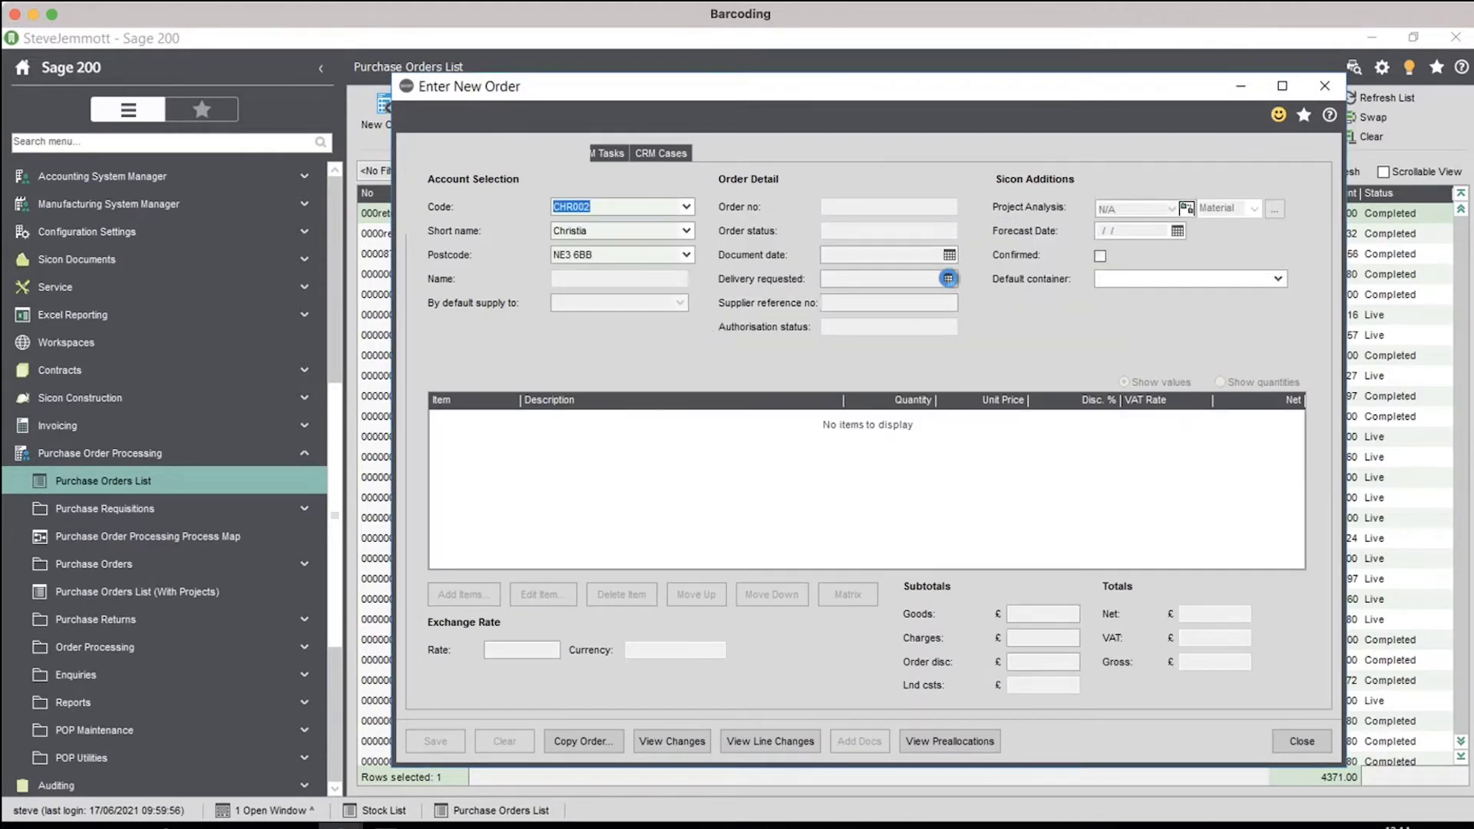
{"action": "left_click", "coordinate": [948, 278]}
{"action": "left_click", "coordinate": [956, 380]}
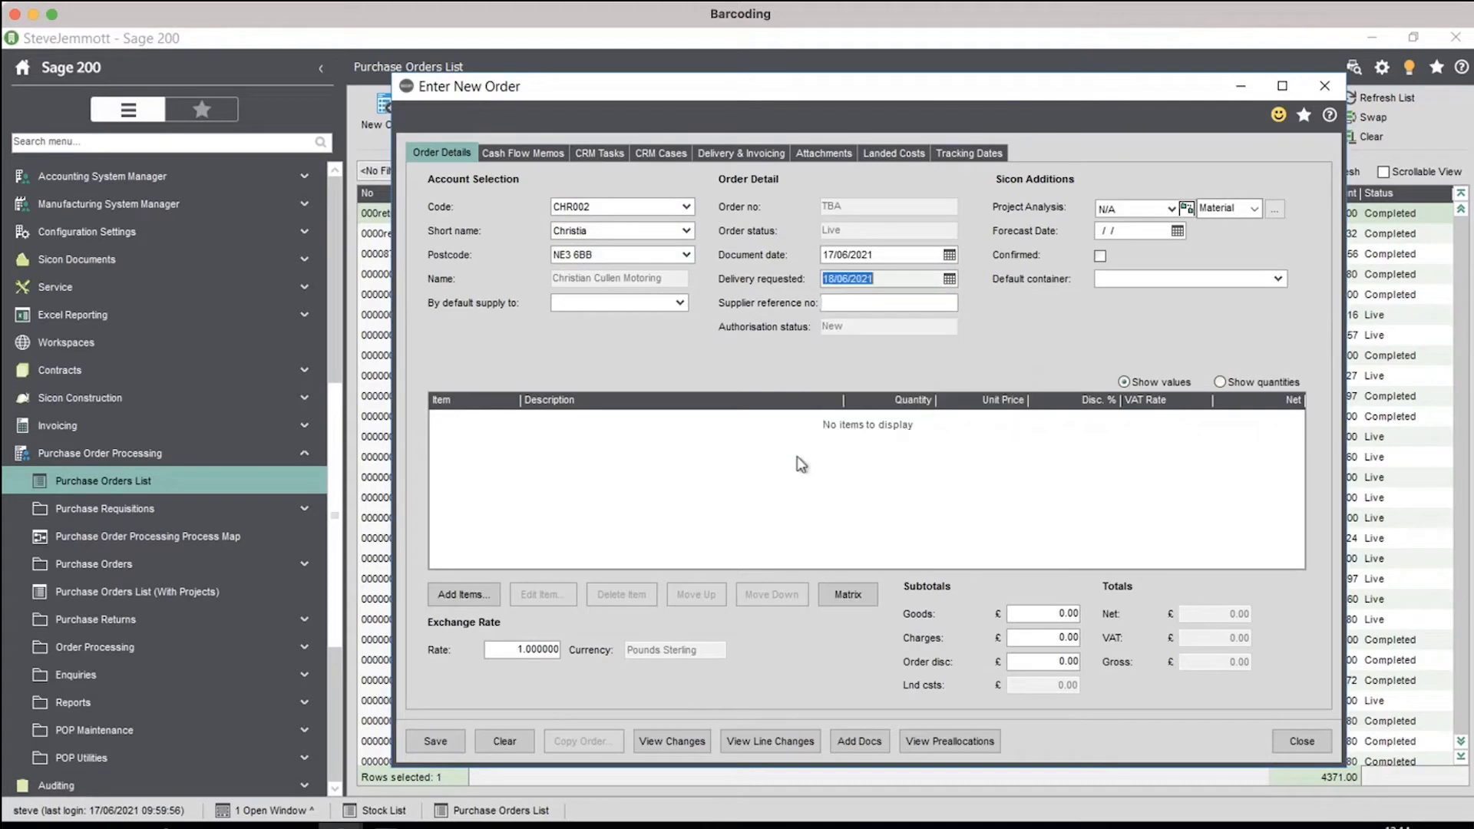
- Add an order line for 10 ACS/ESPRESSO Espresso Machines into WAREHOUSE, declining the superseding item, and save the line
{"action": "left_click", "coordinate": [464, 594]}
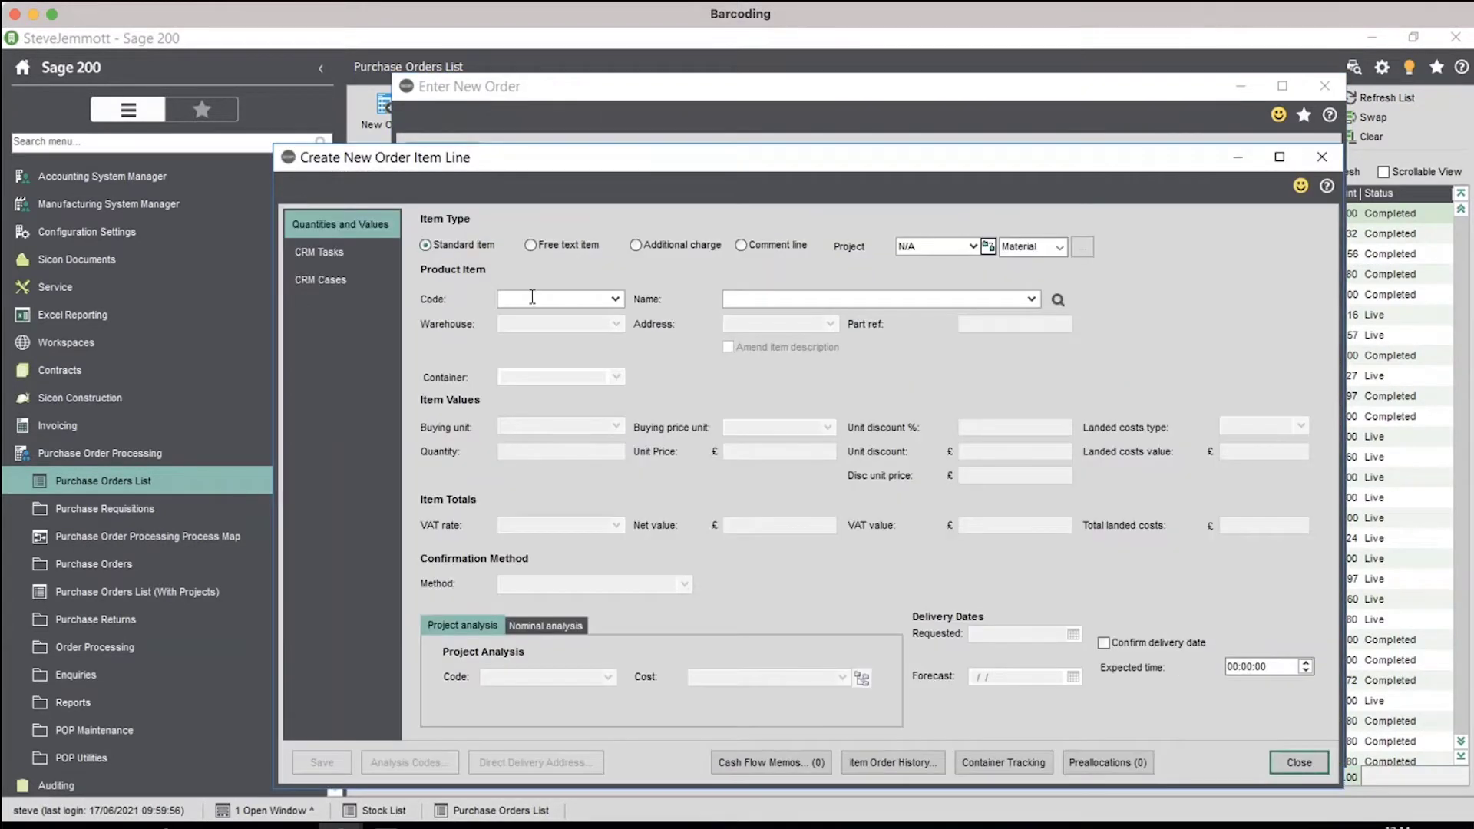
{"action": "left_click", "coordinate": [532, 297]}
{"action": "type", "text": "acs"}
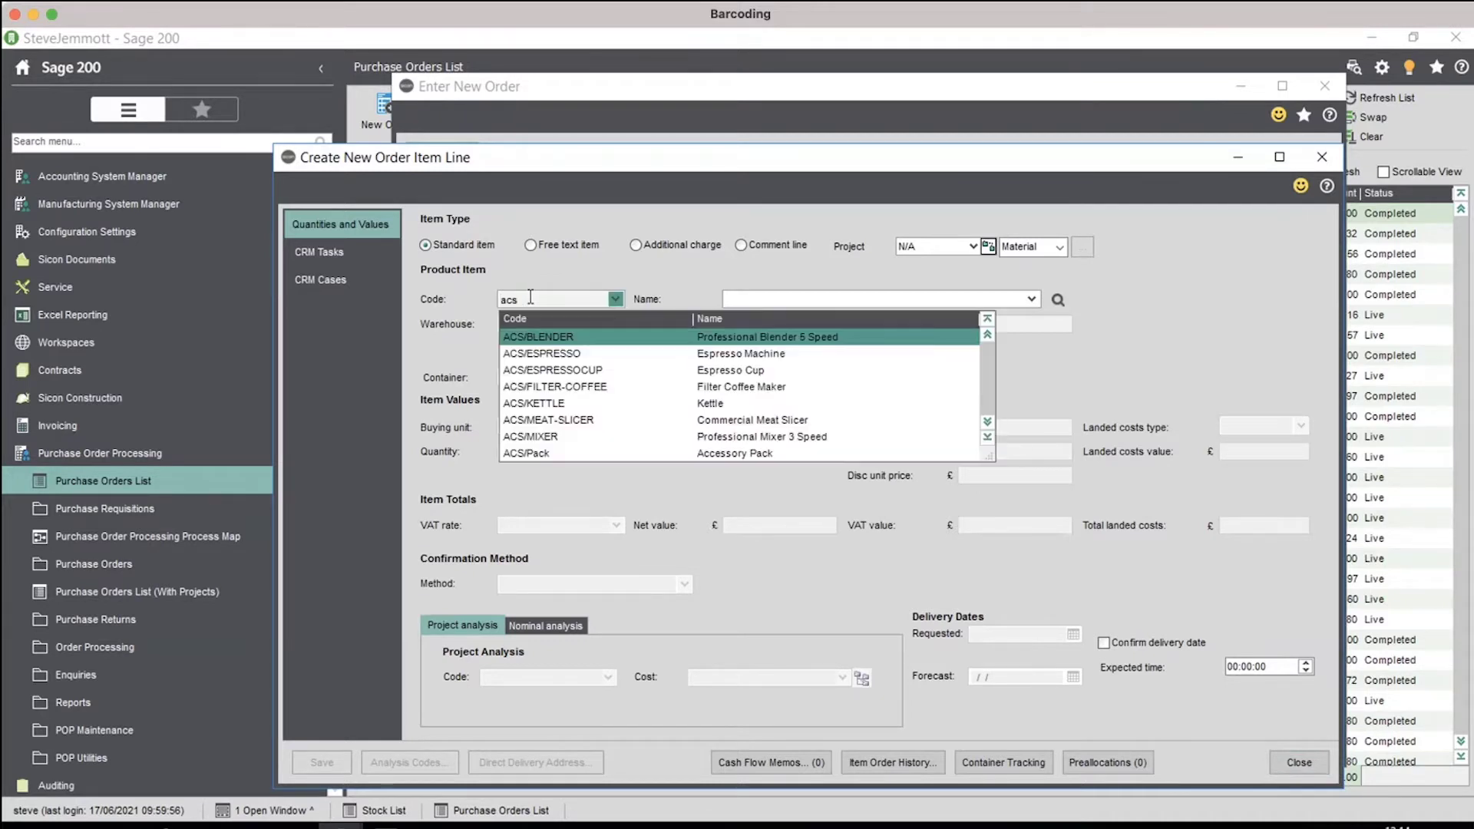
{"action": "left_click", "coordinate": [668, 327]}
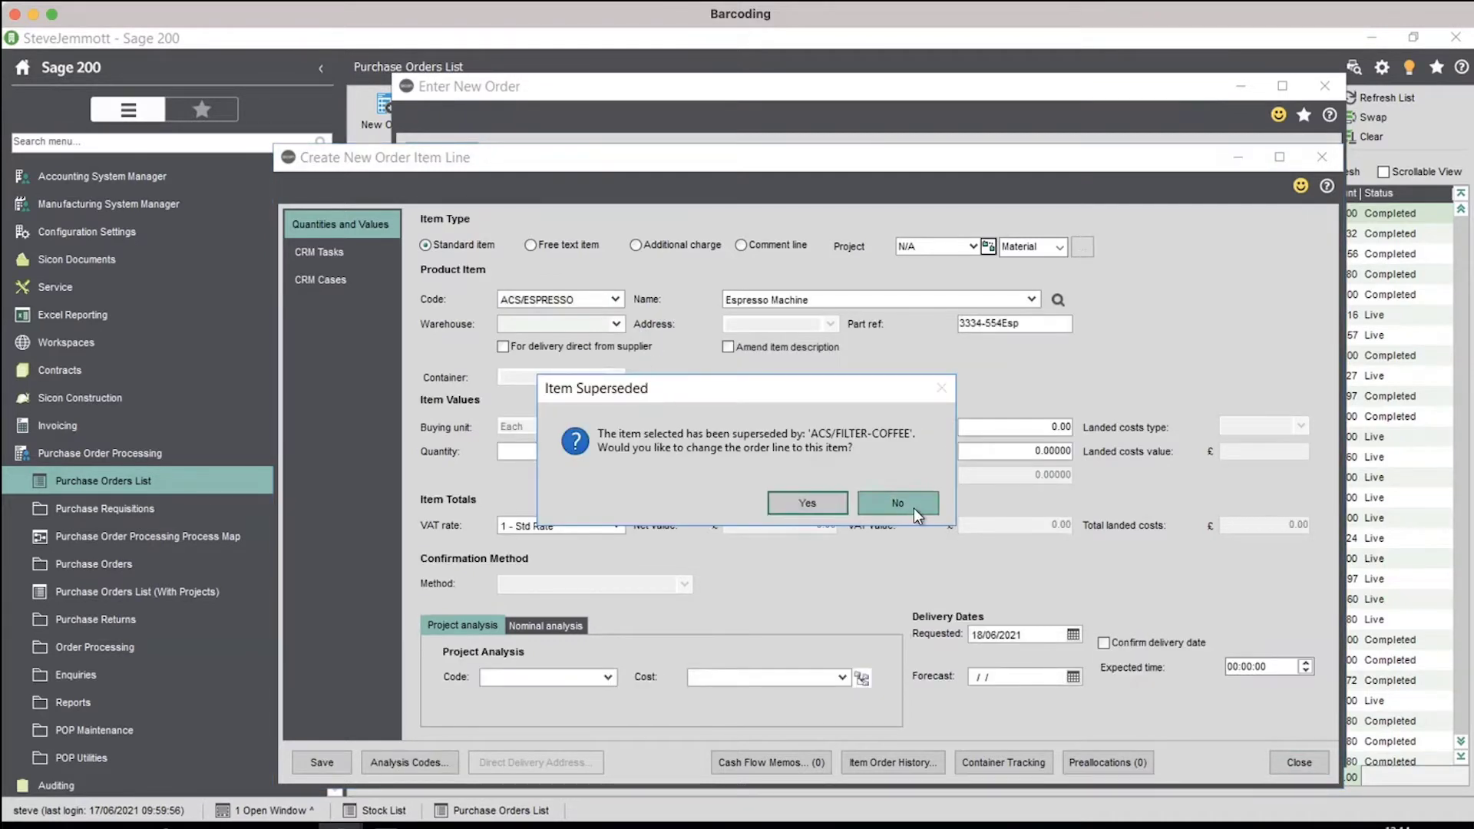
{"action": "left_click", "coordinate": [912, 507]}
{"action": "left_click", "coordinate": [617, 324]}
{"action": "left_click", "coordinate": [581, 422]}
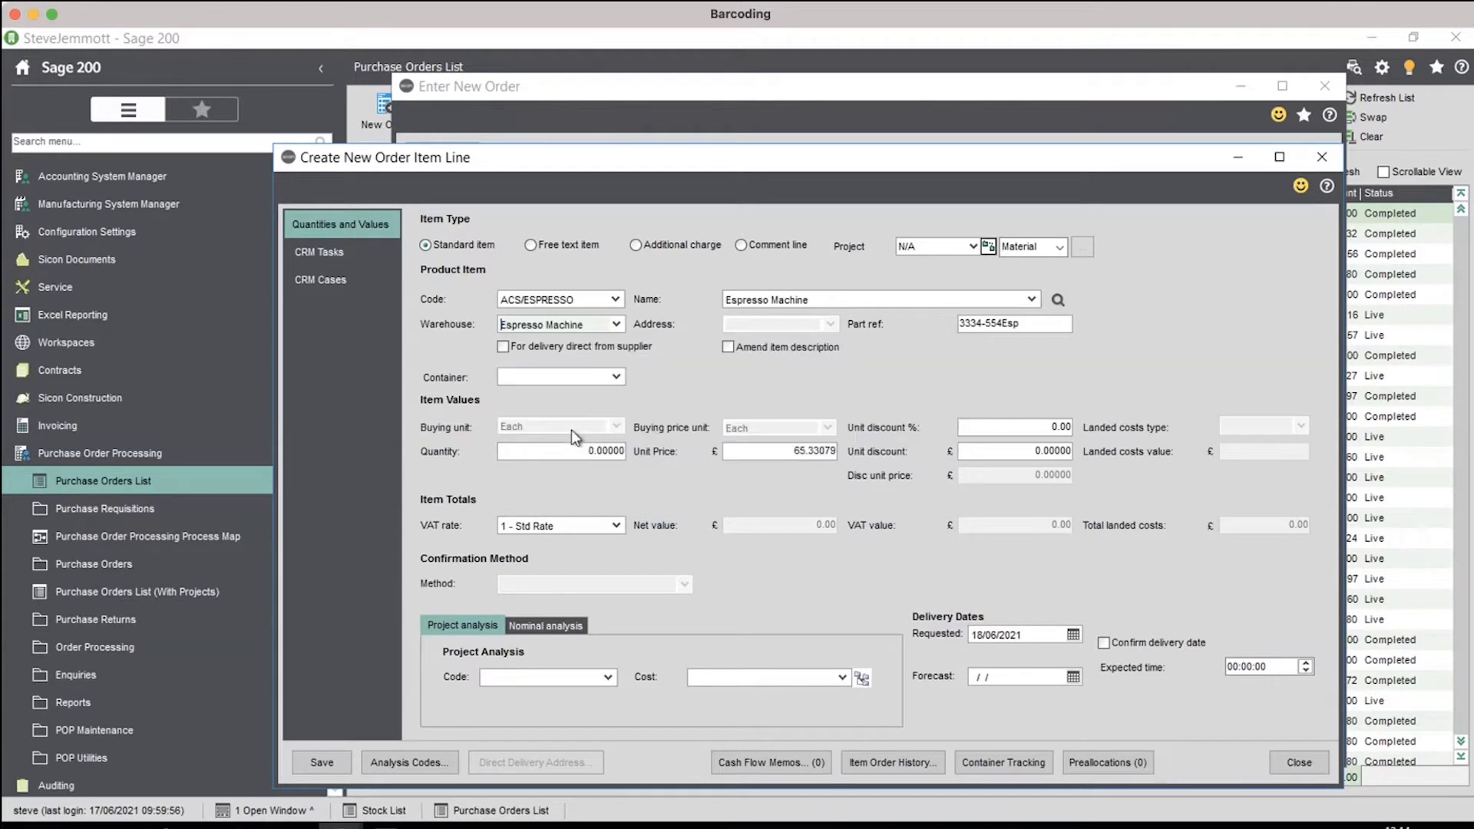
{"action": "left_click", "coordinate": [579, 456]}
{"action": "type", "text": "10"}
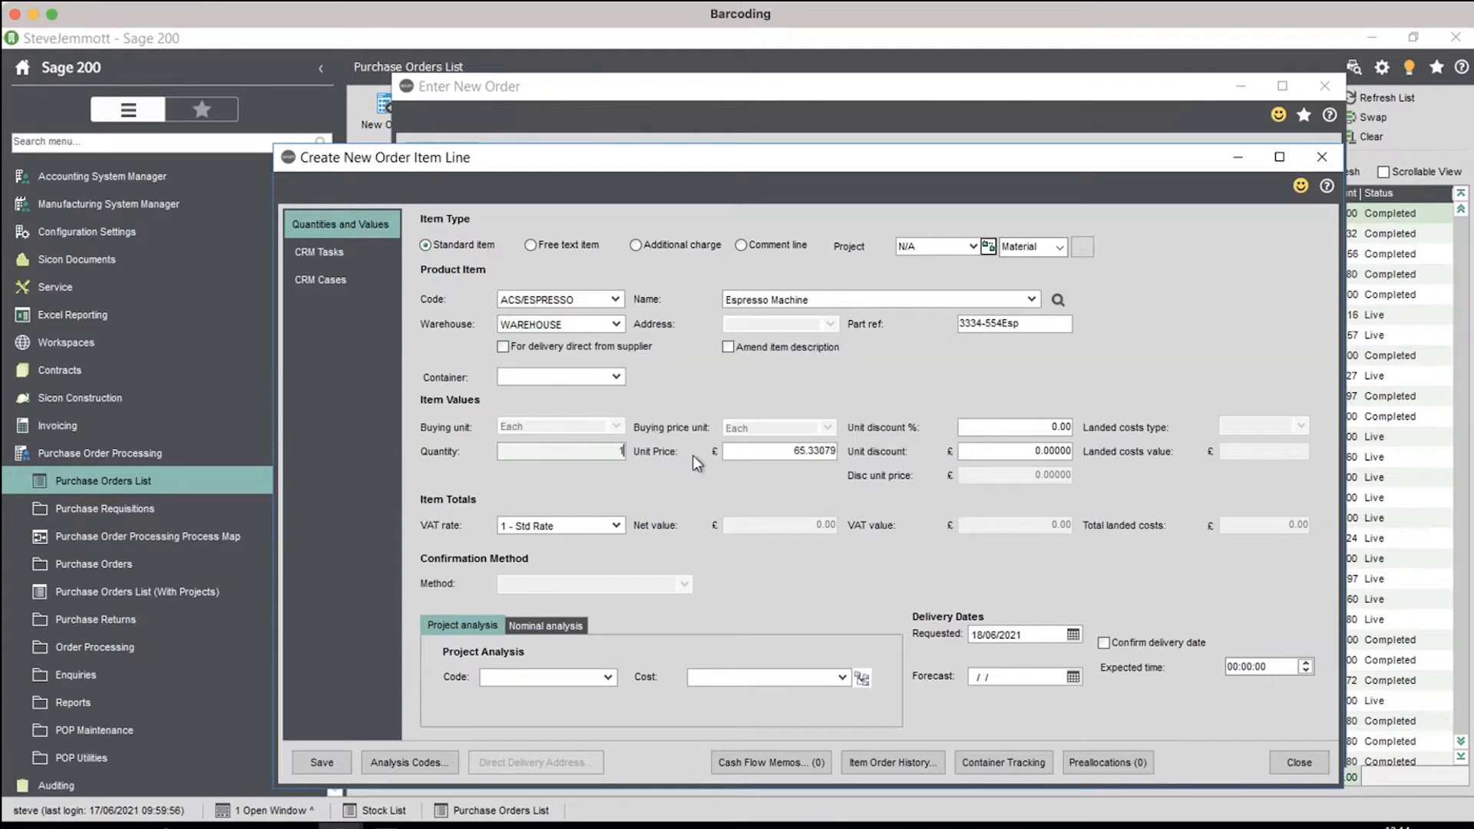
{"action": "key", "text": "Tab"}
{"action": "left_click", "coordinate": [322, 762]}
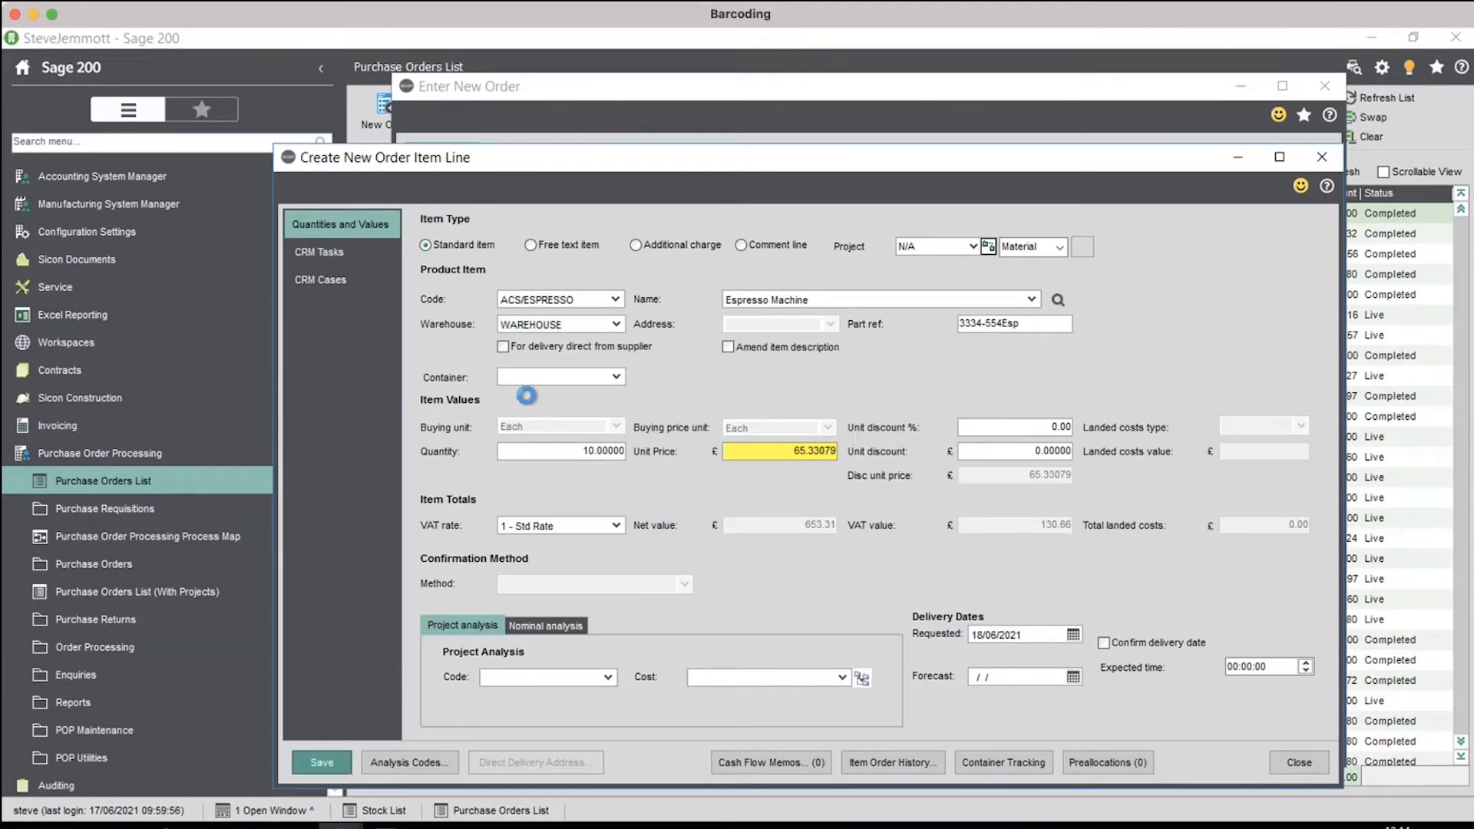
- Add an order line for 50 ACS/ESPRESSOCUP Espresso Cups into WAREHOUSE and save the line
{"action": "left_click", "coordinate": [532, 300]}
{"action": "type", "text": "acs"}
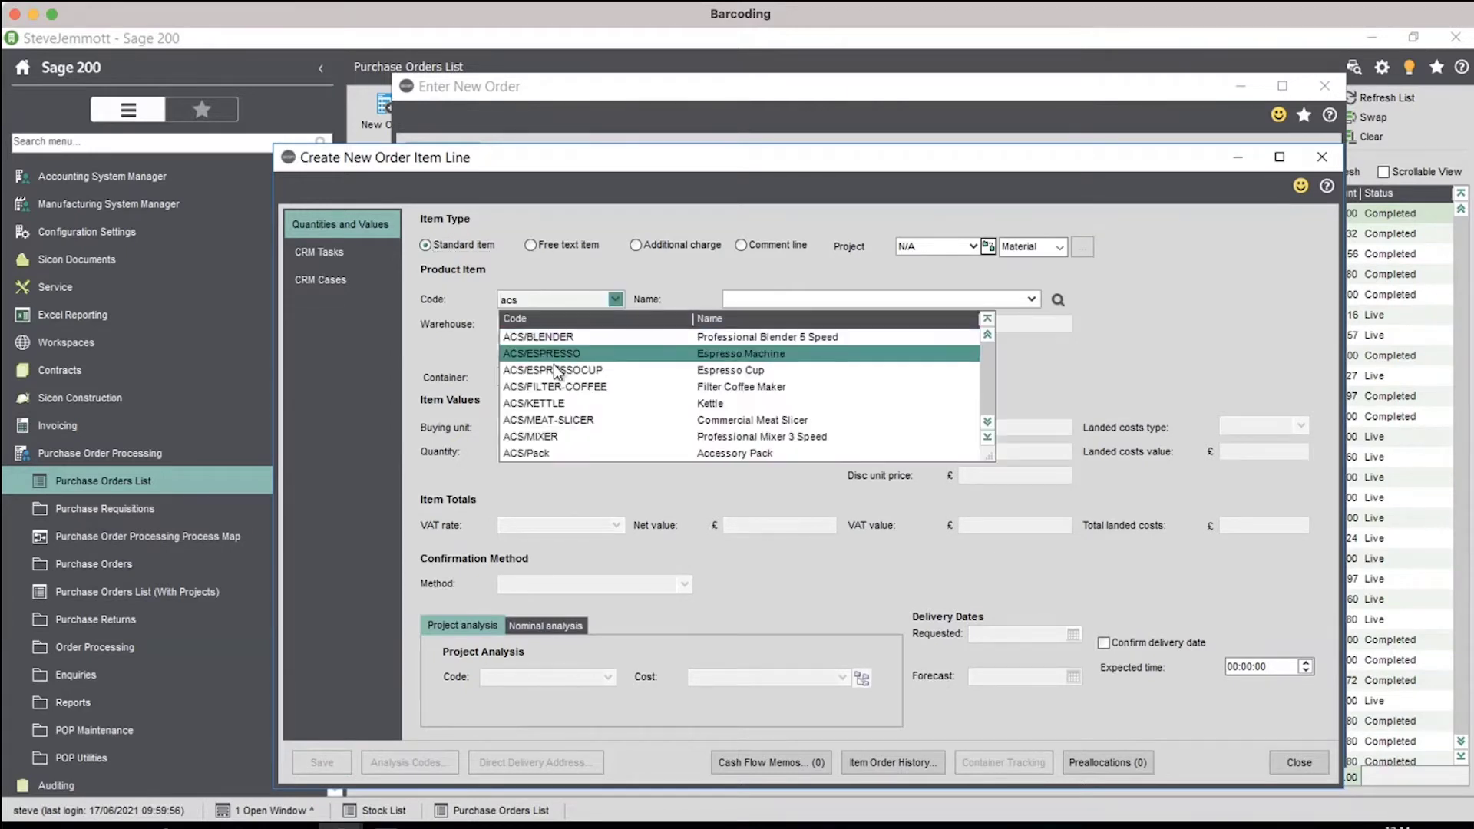
{"action": "left_click", "coordinate": [556, 372]}
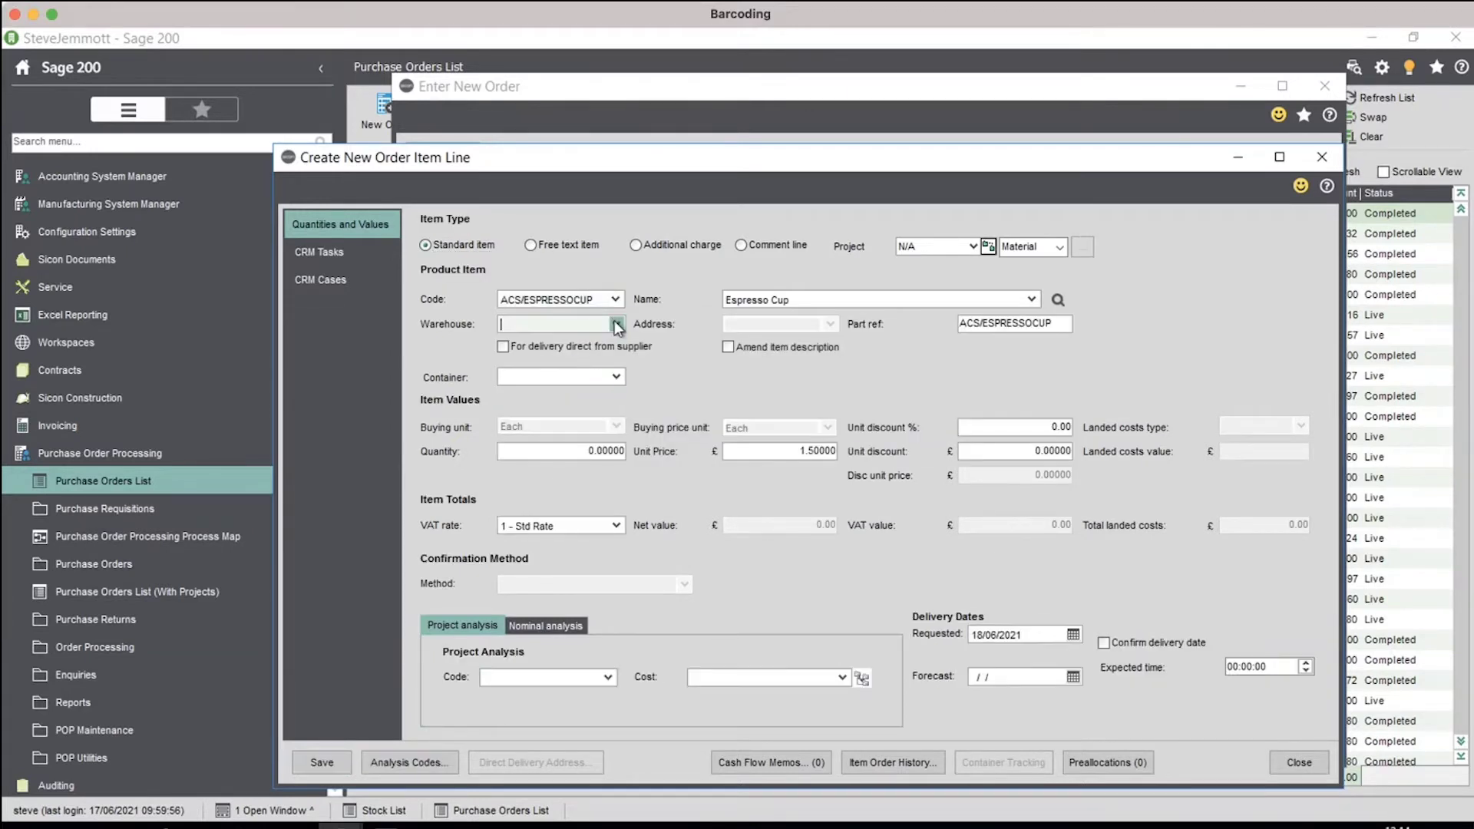
{"action": "left_click", "coordinate": [615, 324]}
{"action": "left_click", "coordinate": [595, 420]}
{"action": "left_click", "coordinate": [584, 452]}
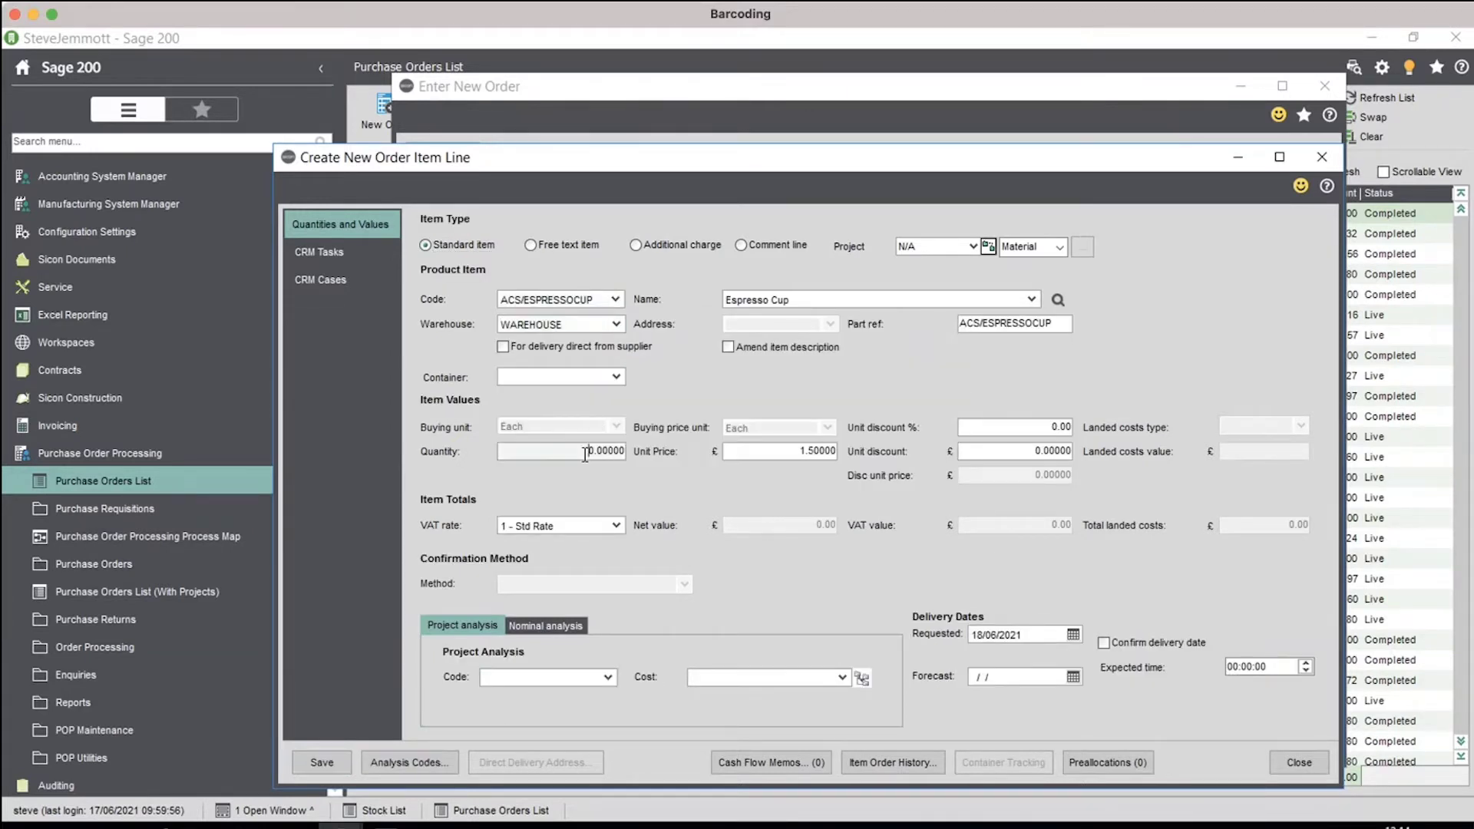
{"action": "type", "text": "50"}
{"action": "key", "text": "Tab"}
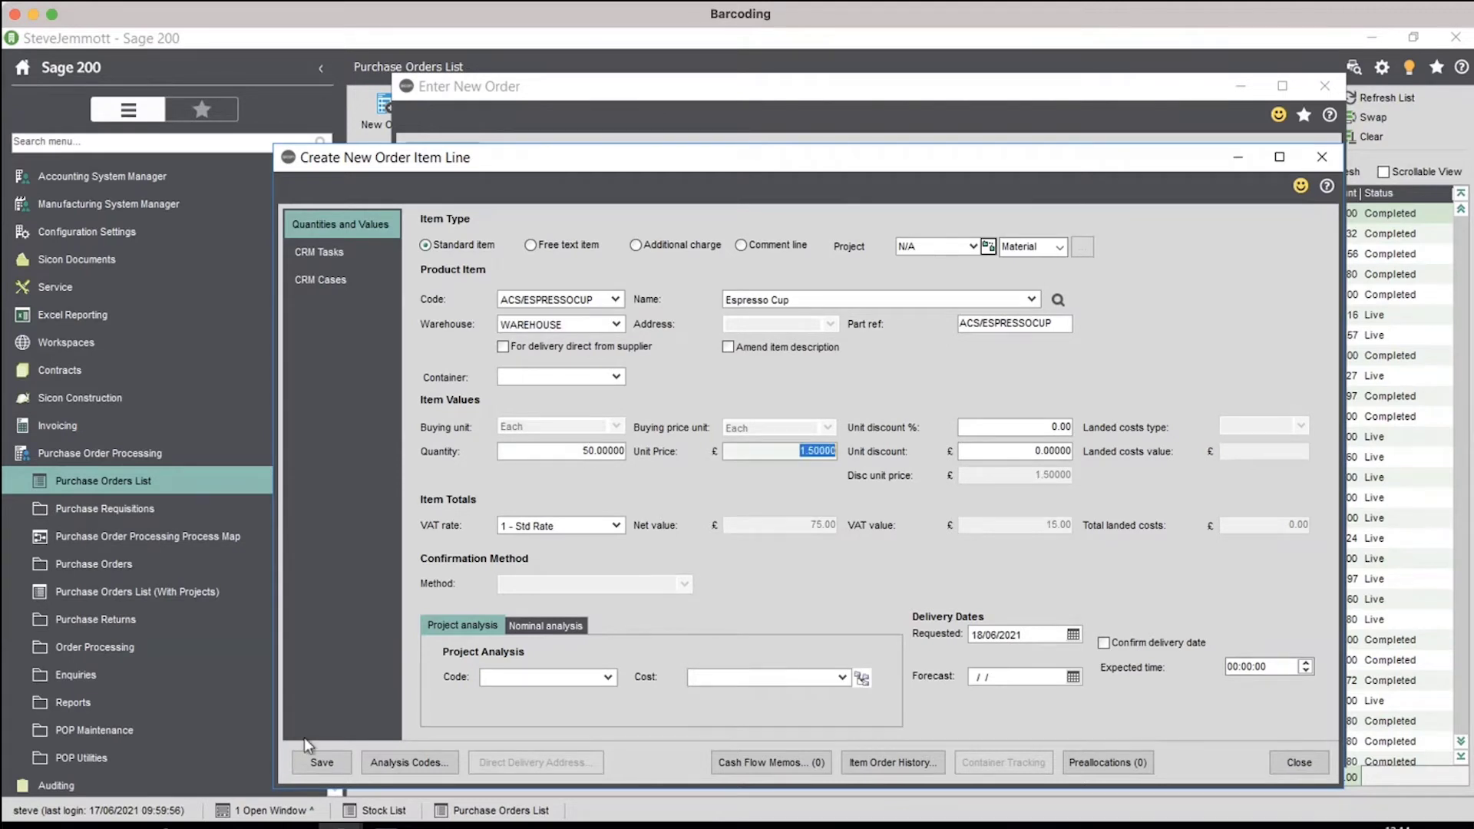
{"action": "left_click", "coordinate": [315, 760]}
- Add an order line for 1 WW/DISHWASHER/600 Dishwasher full size into WAREHOUSE, acknowledging the landed costs notices, and save the line
{"action": "left_click", "coordinate": [541, 298]}
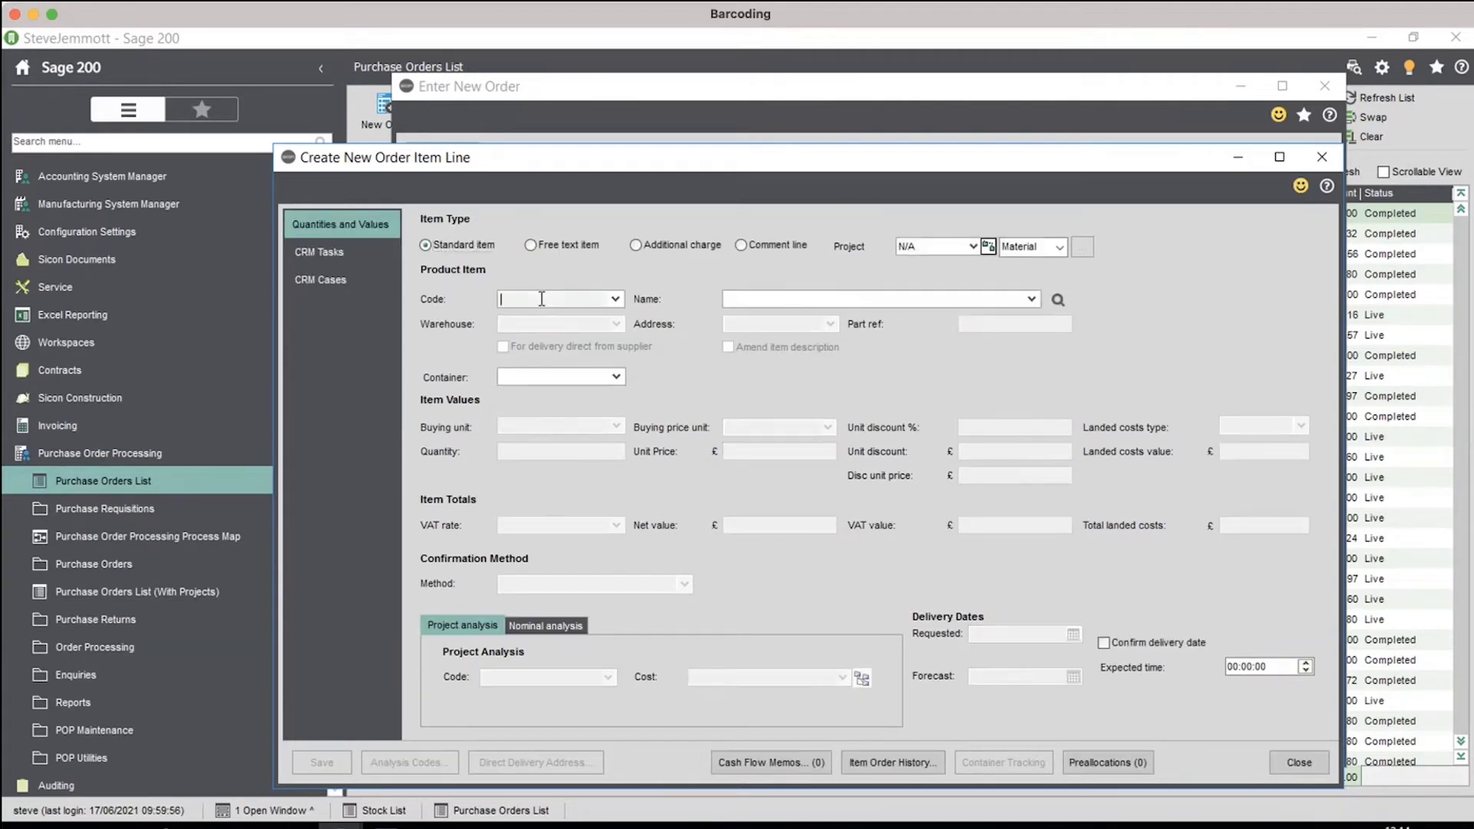
{"action": "type", "text": "ww"}
{"action": "left_click", "coordinate": [580, 335]}
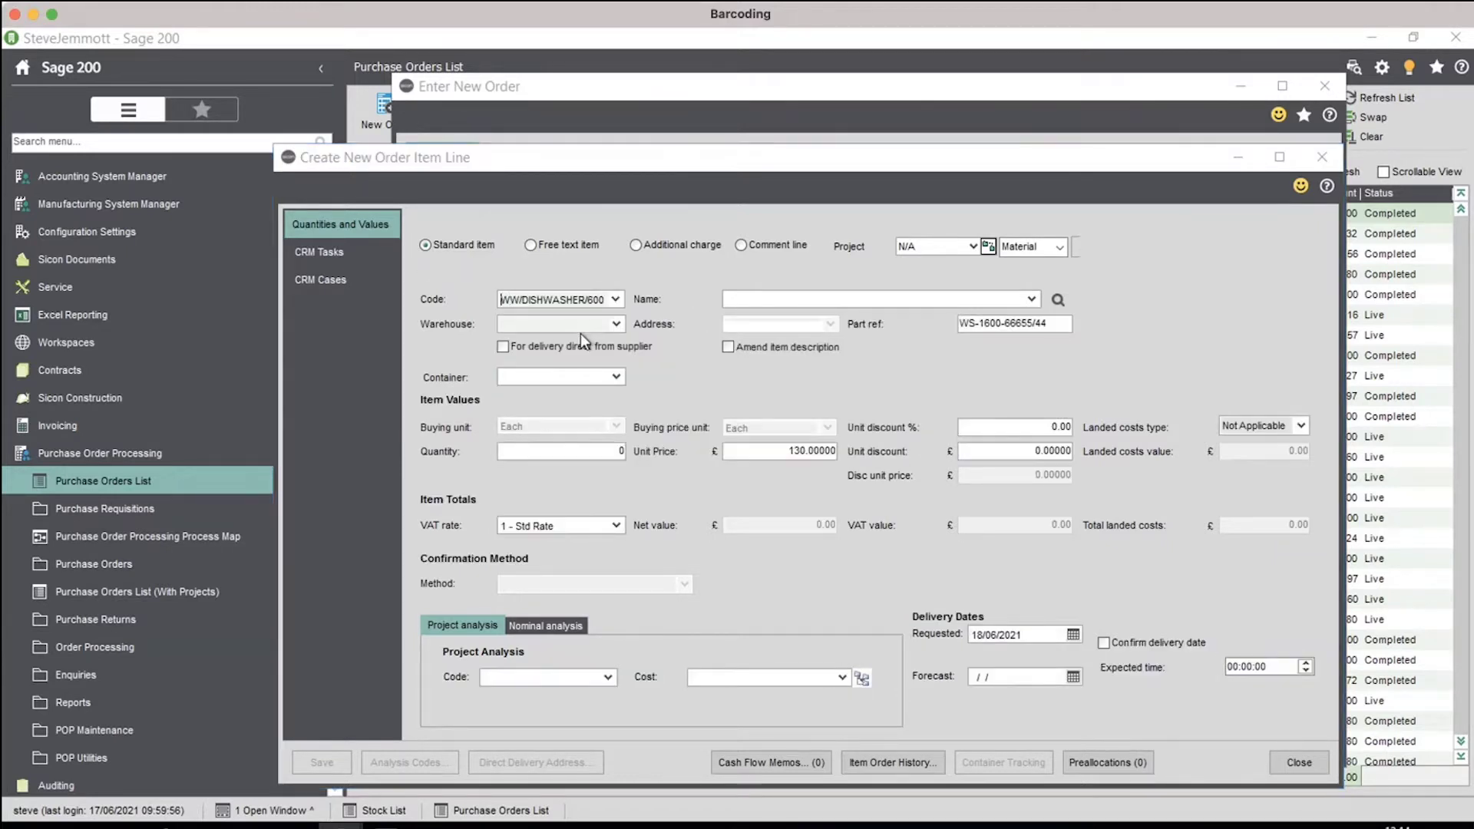
{"action": "left_click", "coordinate": [875, 514]}
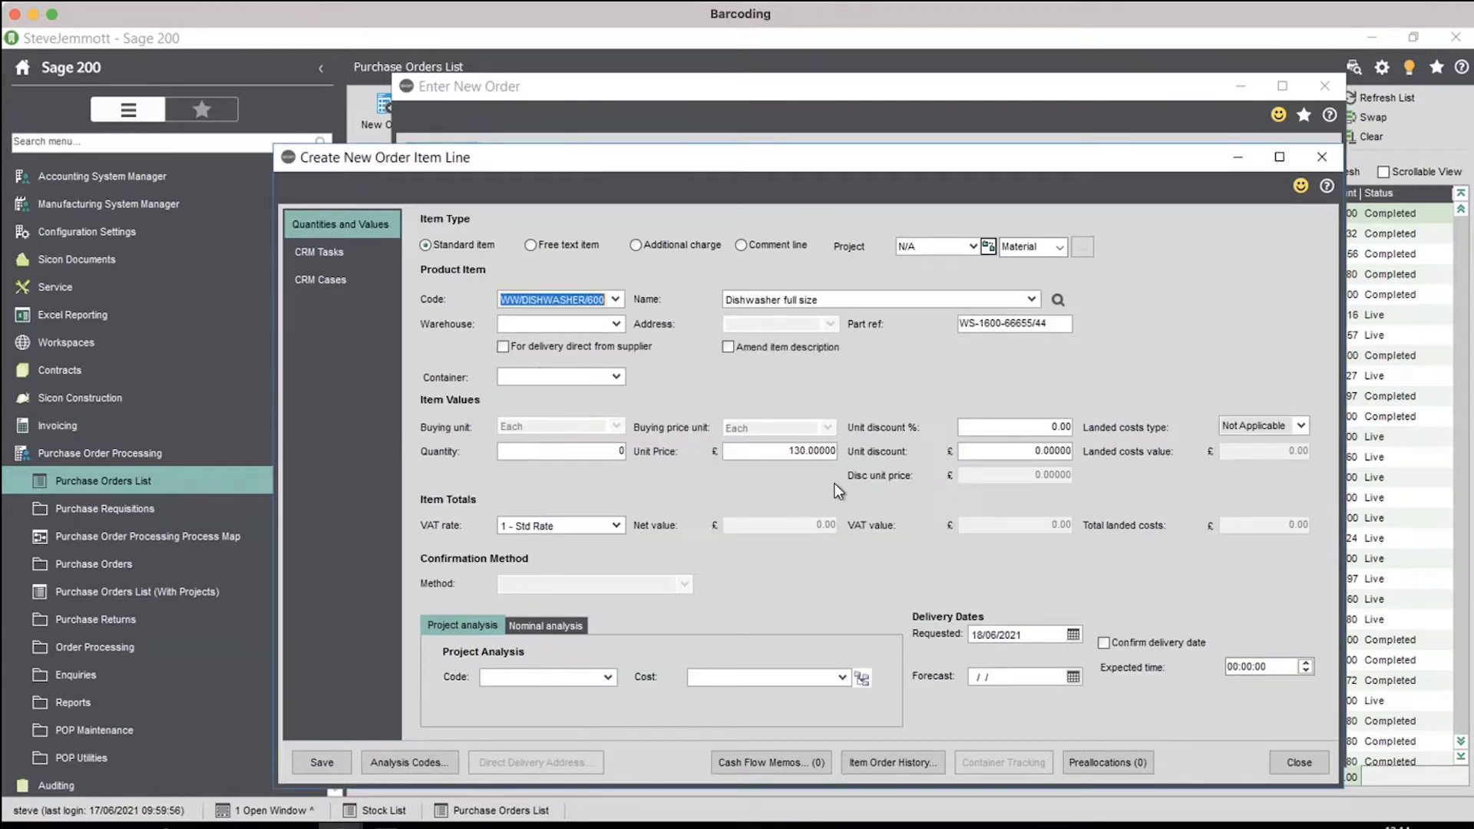
{"action": "left_click", "coordinate": [617, 324]}
{"action": "left_click", "coordinate": [591, 396]}
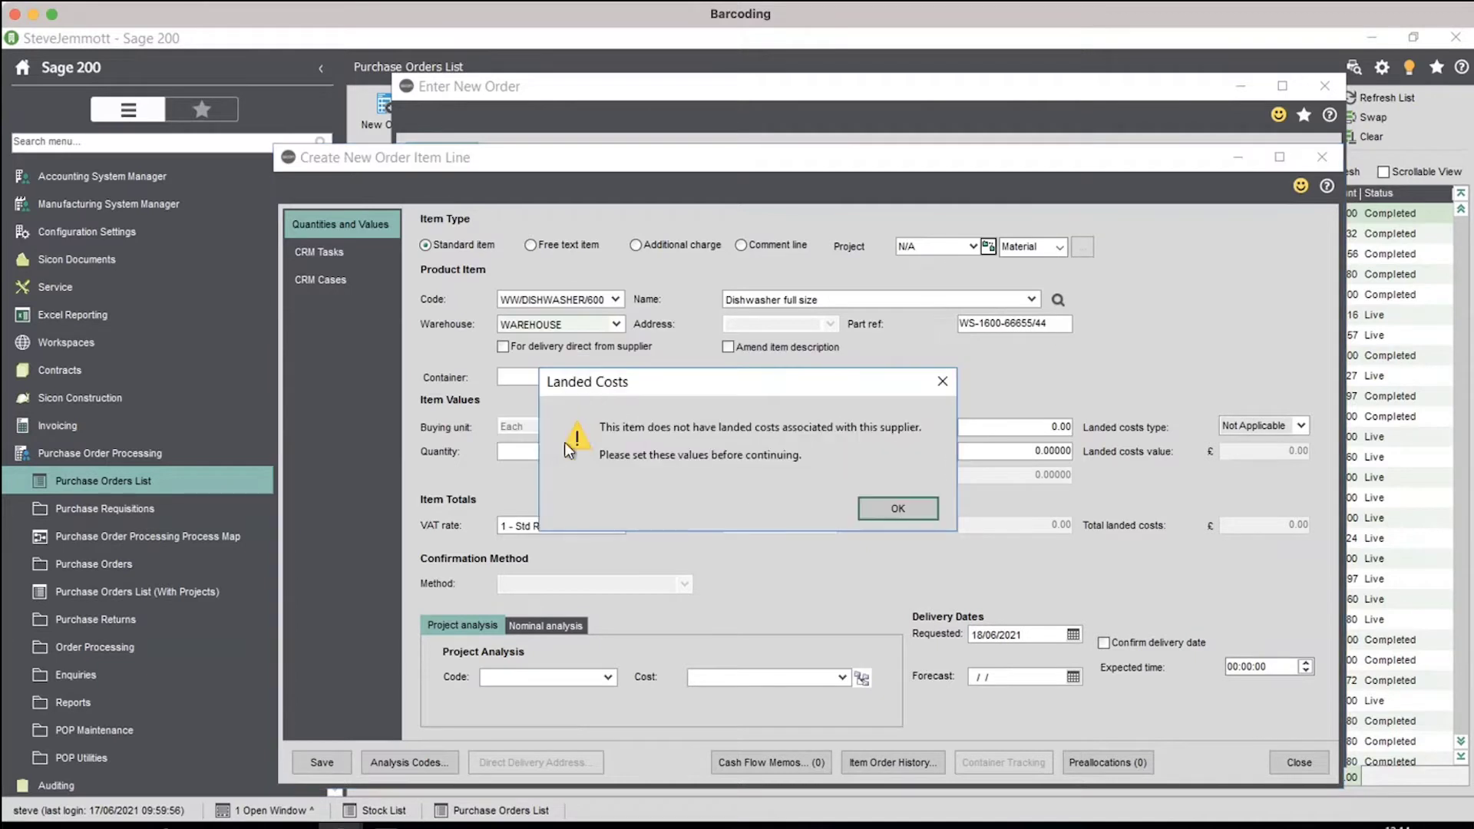
{"action": "left_click", "coordinate": [894, 510]}
{"action": "type", "text": "1"}
{"action": "key", "text": "Tab"}
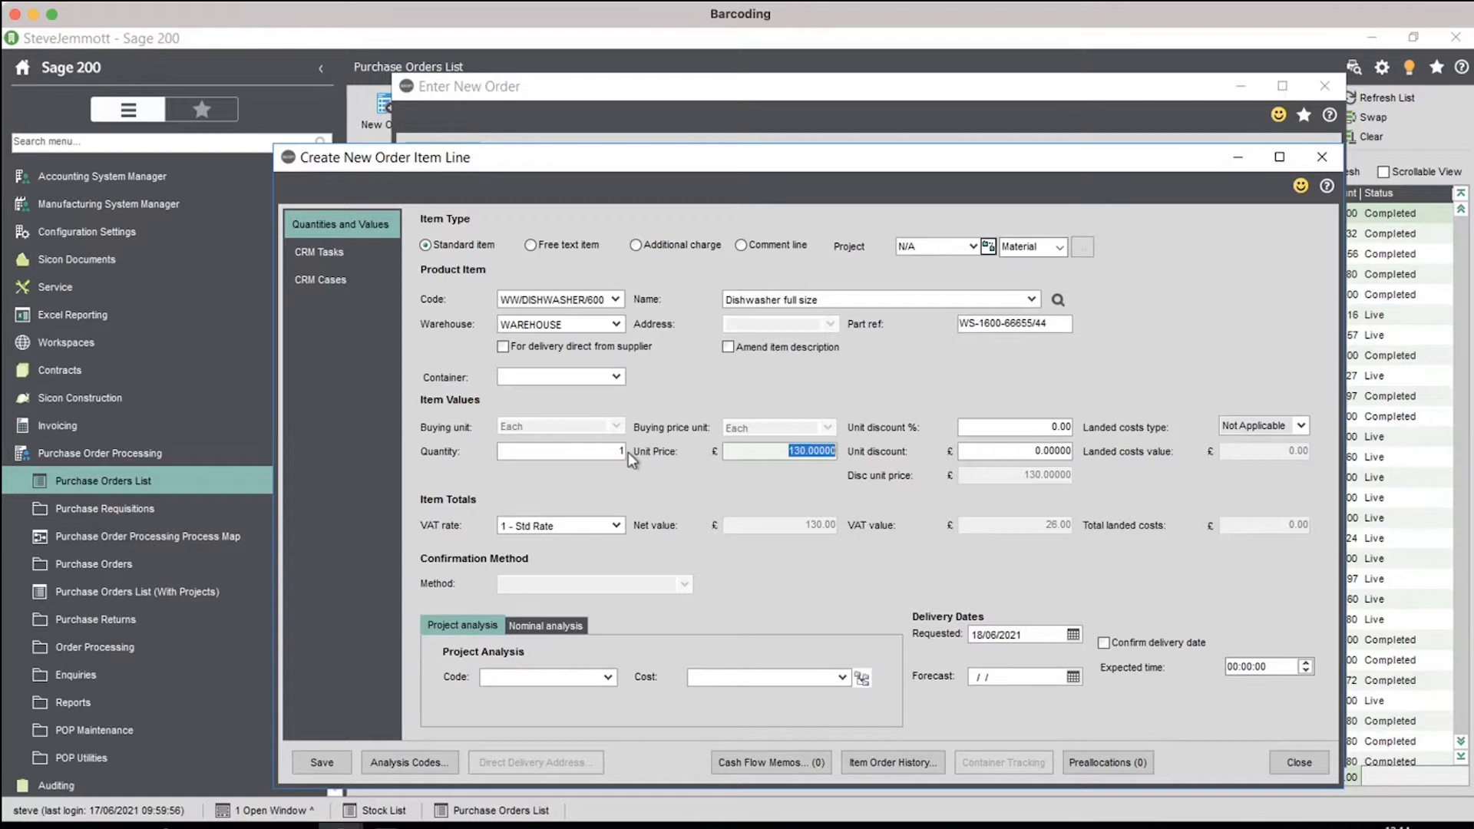
{"action": "left_click", "coordinate": [341, 760]}
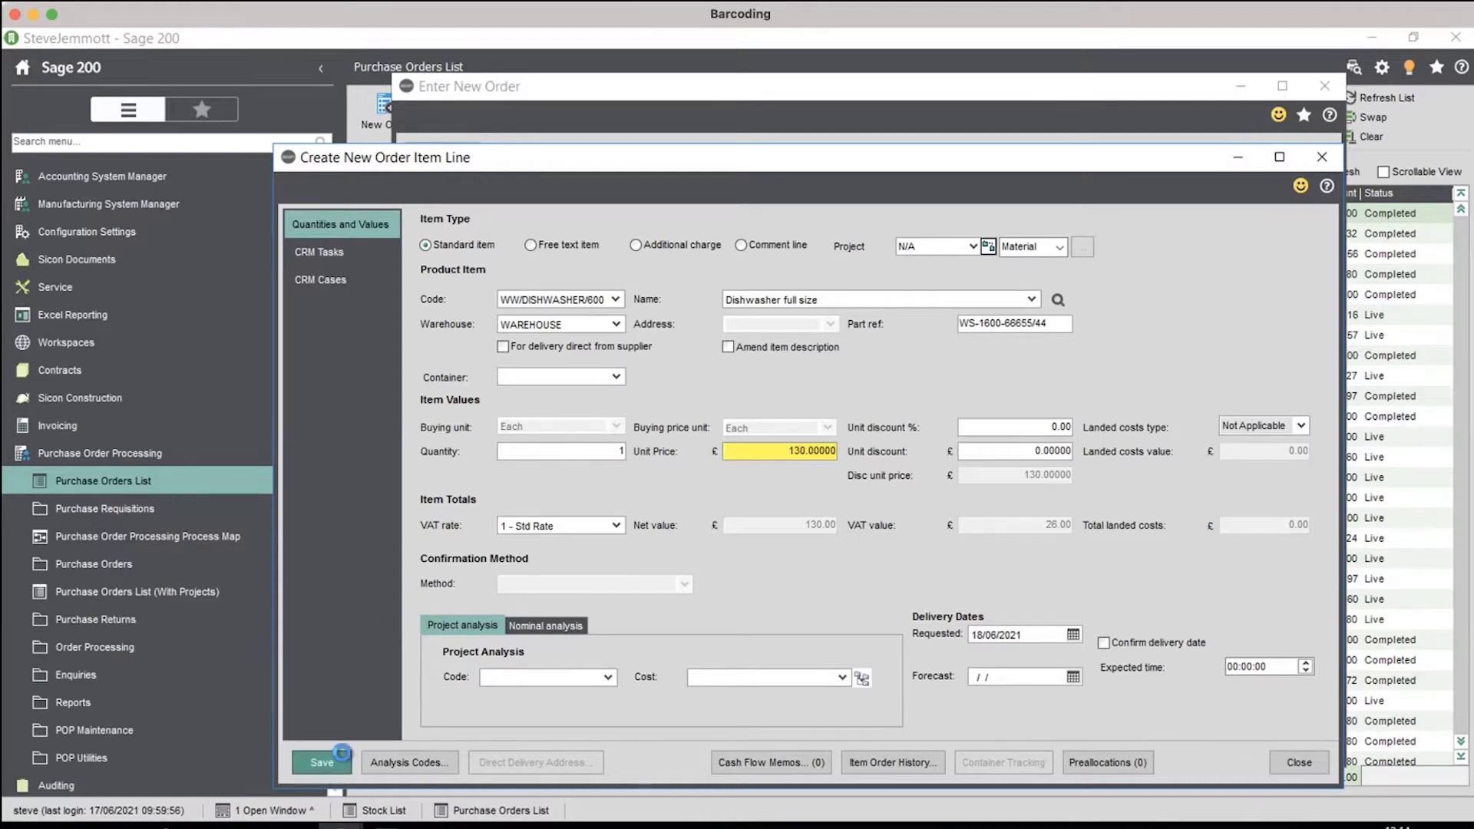
- Finish adding item lines and save the purchase order, leaving the supplier order number blank
{"action": "left_click", "coordinate": [1290, 761]}
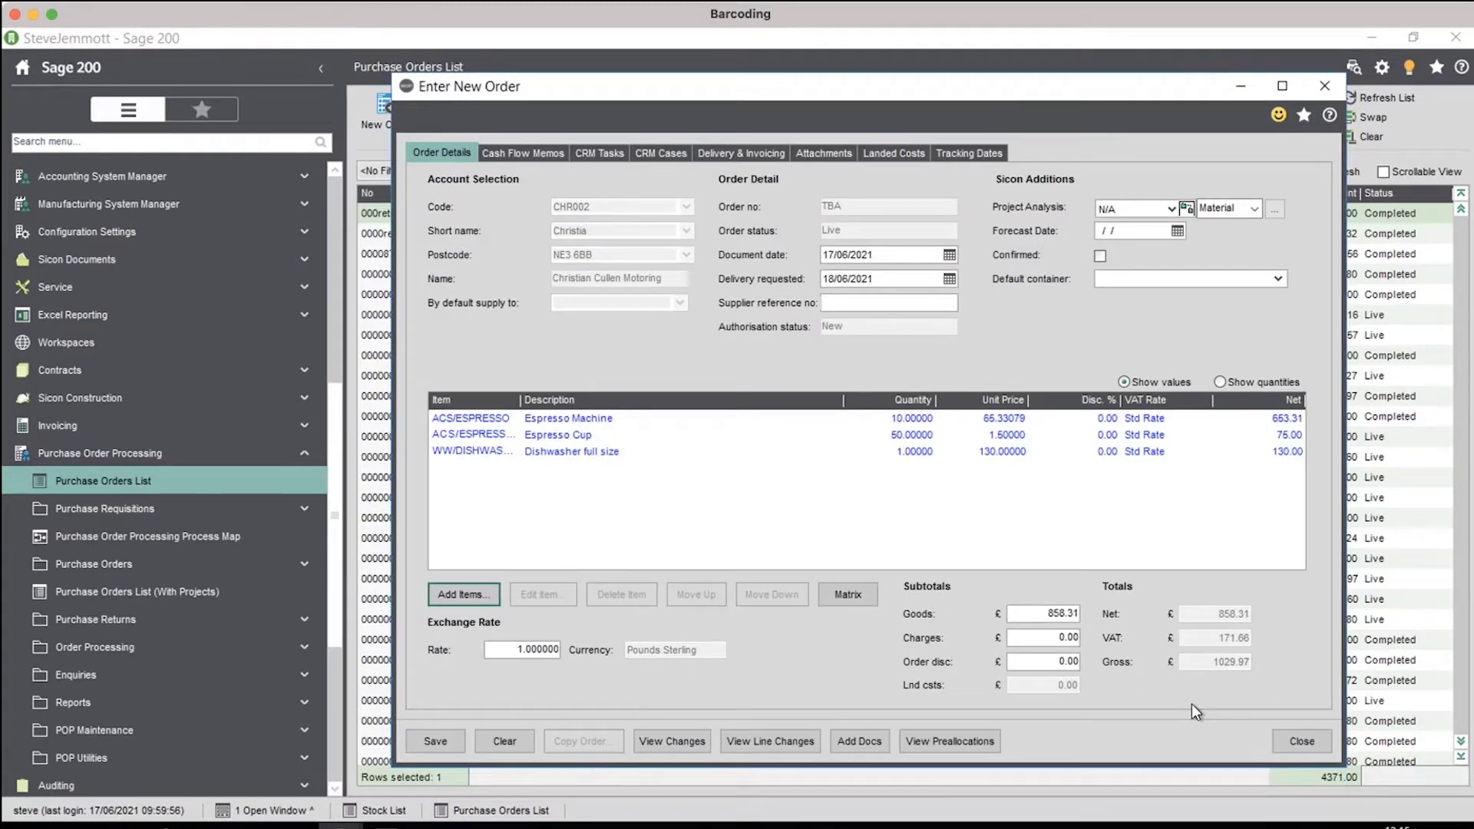
{"action": "left_click", "coordinate": [448, 742]}
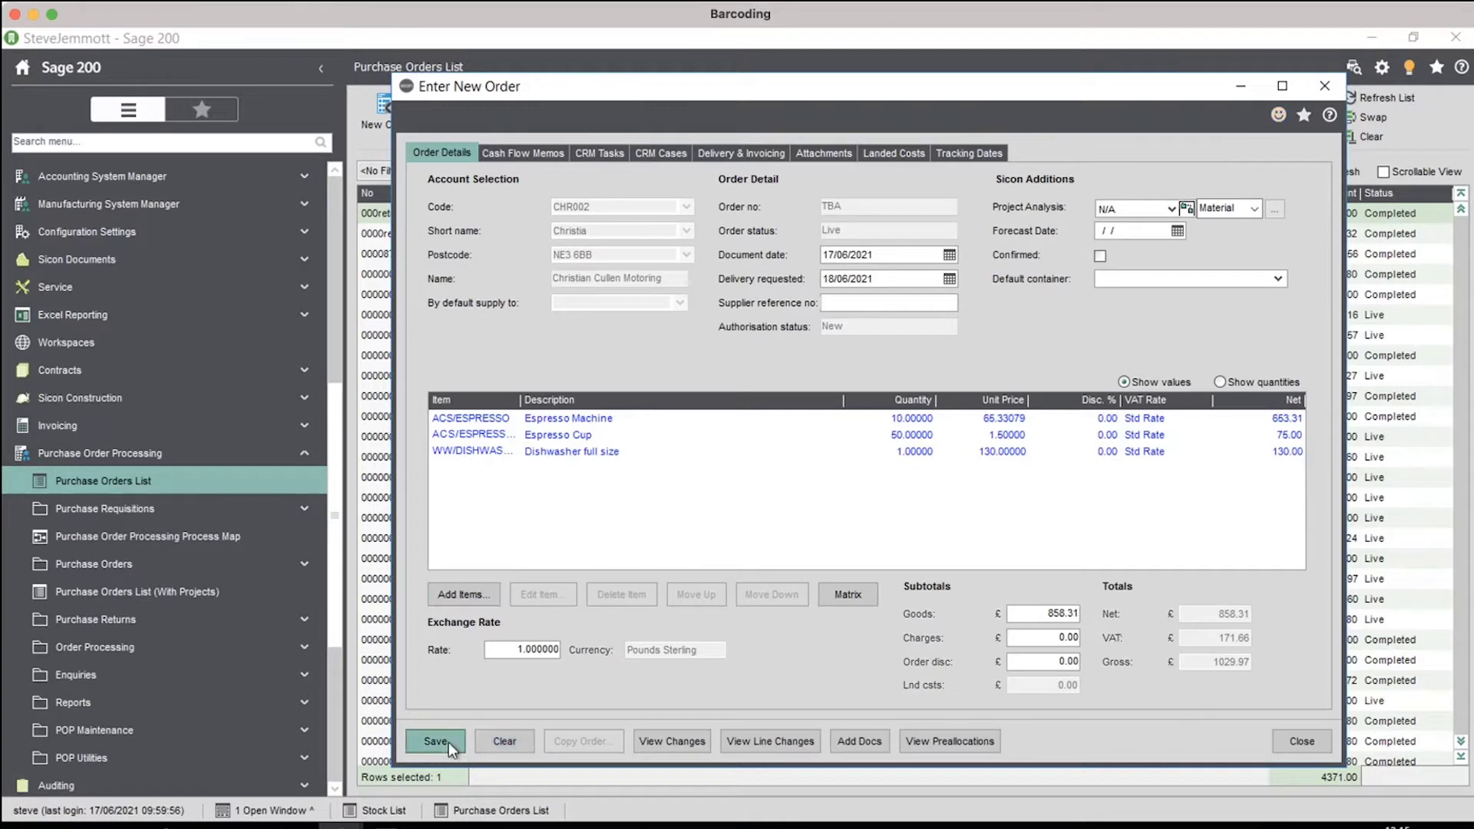
{"action": "left_click", "coordinate": [876, 496]}
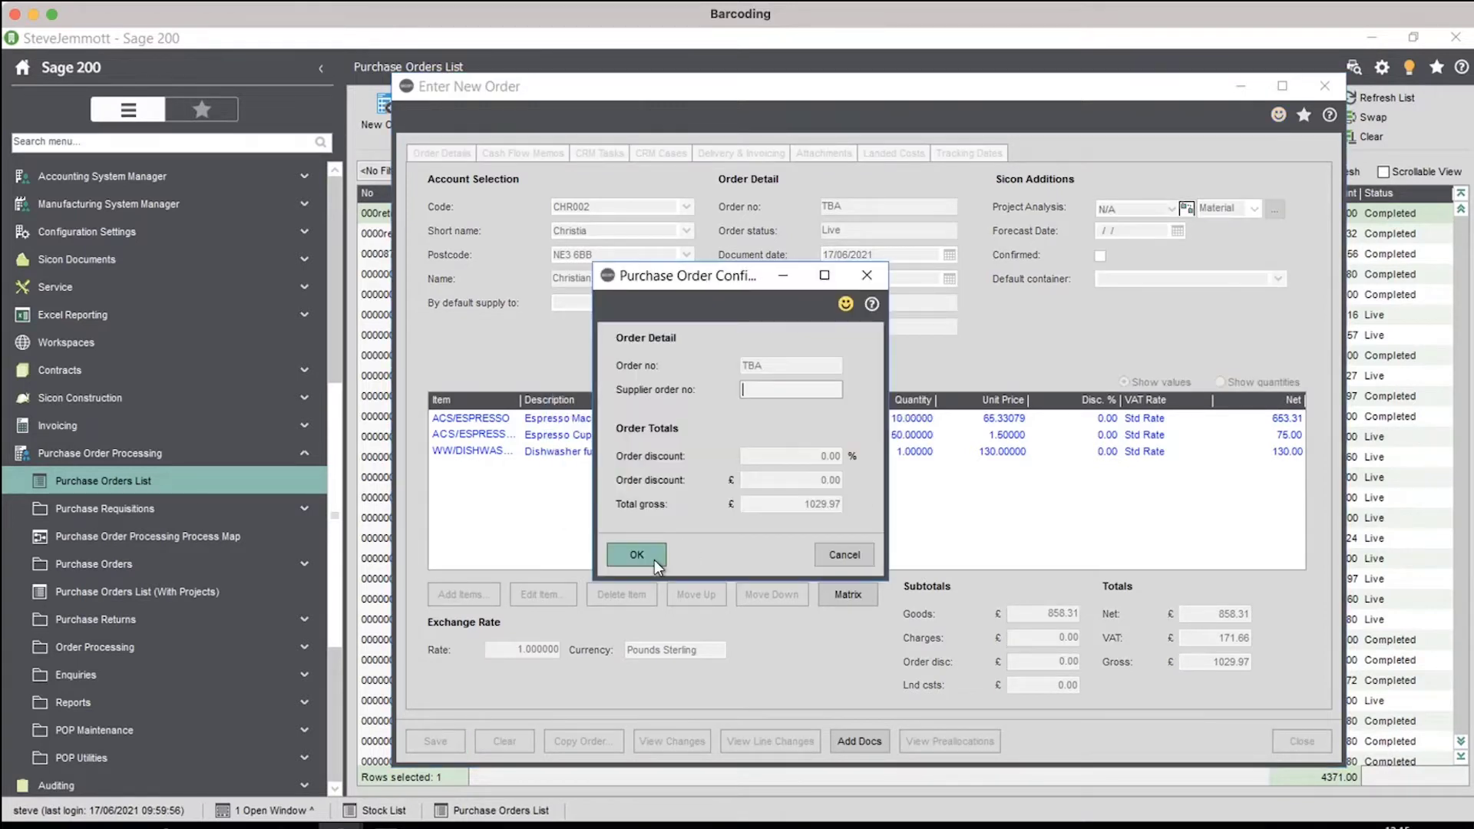
{"action": "left_click", "coordinate": [653, 557]}
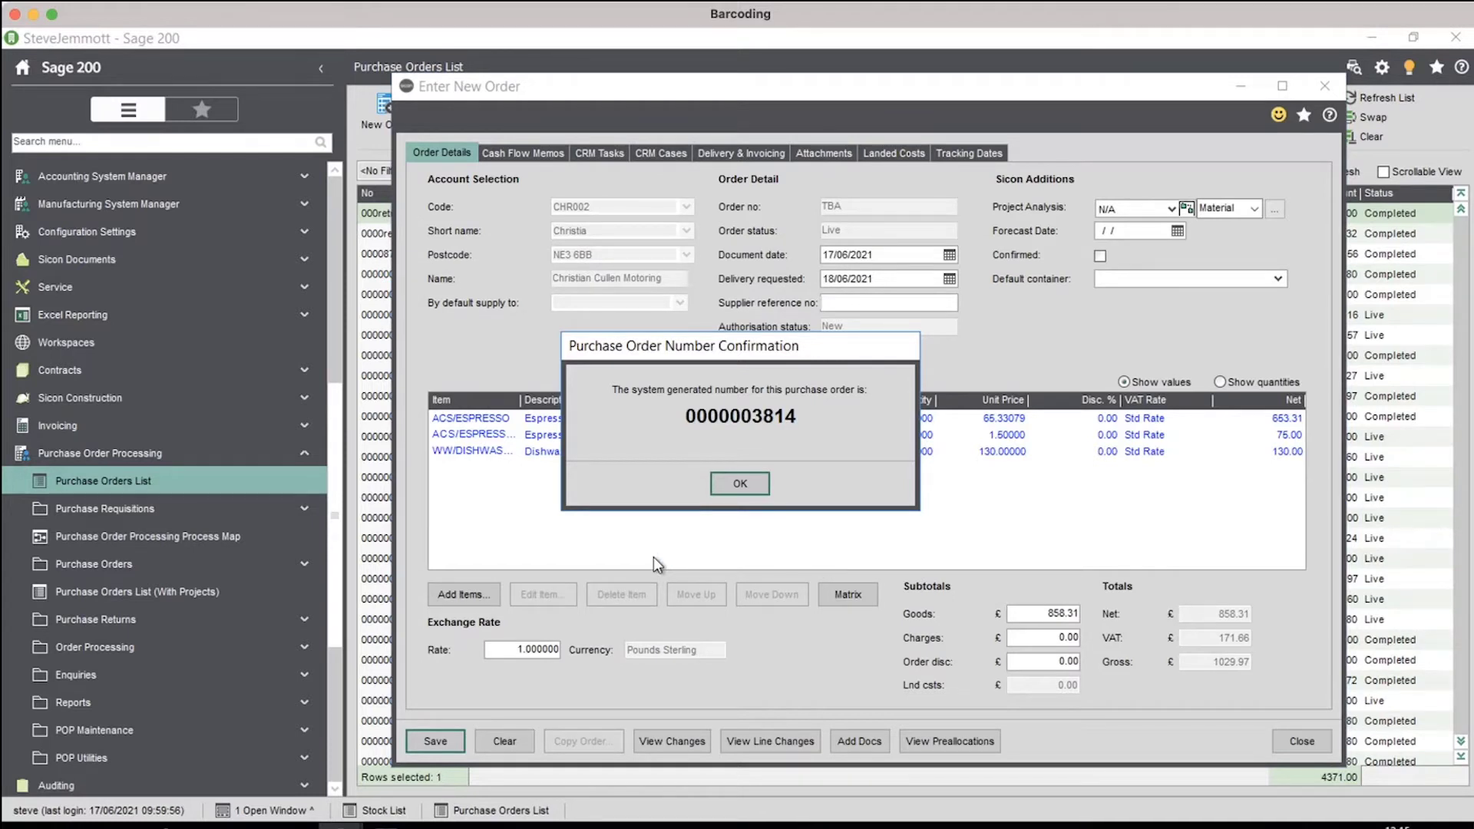
{"action": "left_click", "coordinate": [752, 484]}
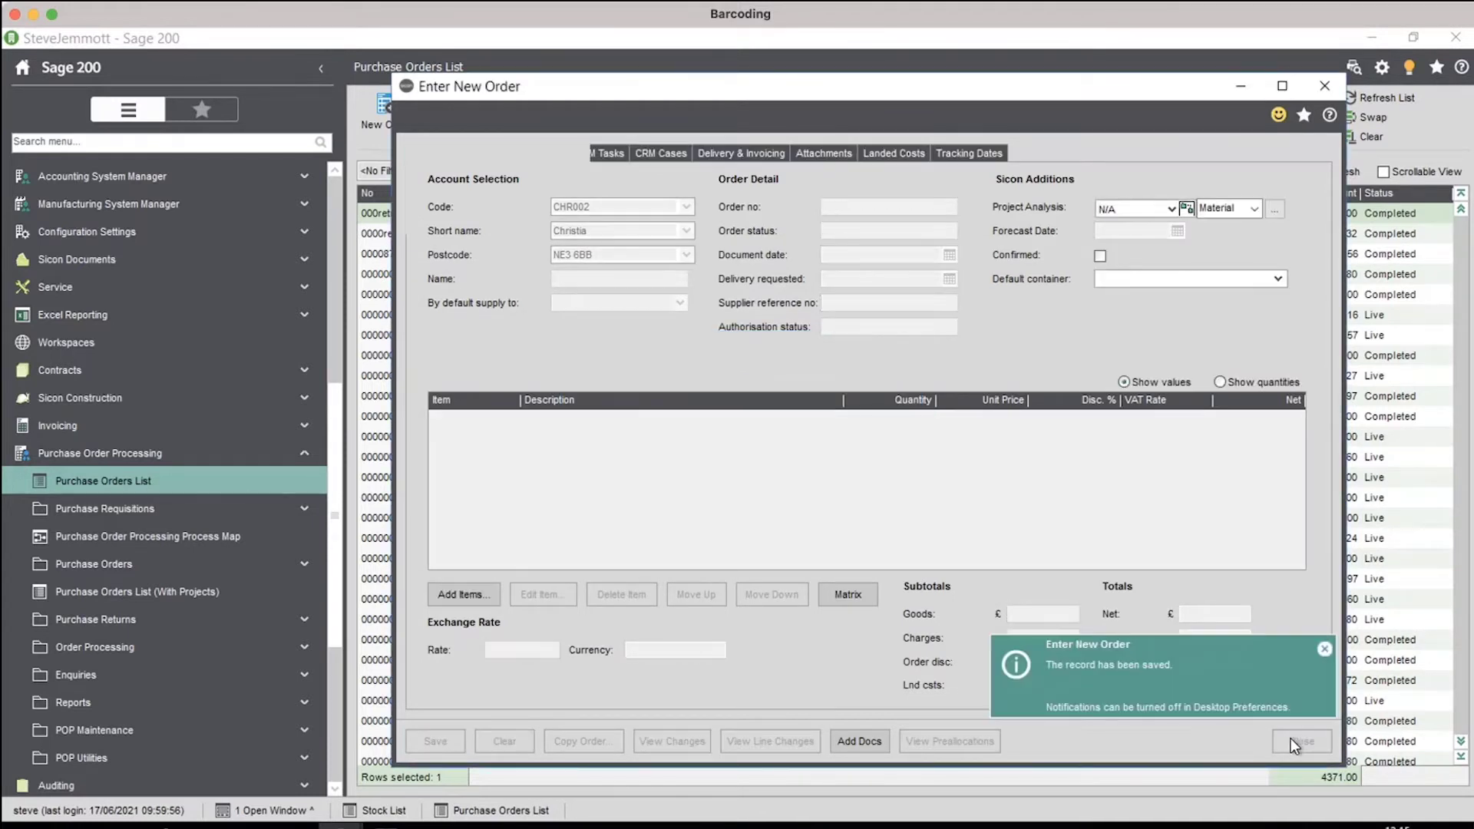
- Close the order entry form, refresh the Purchase Orders List and select the new Christian Cullen Motoring order dated 17/06/2021
{"action": "left_click", "coordinate": [1289, 739]}
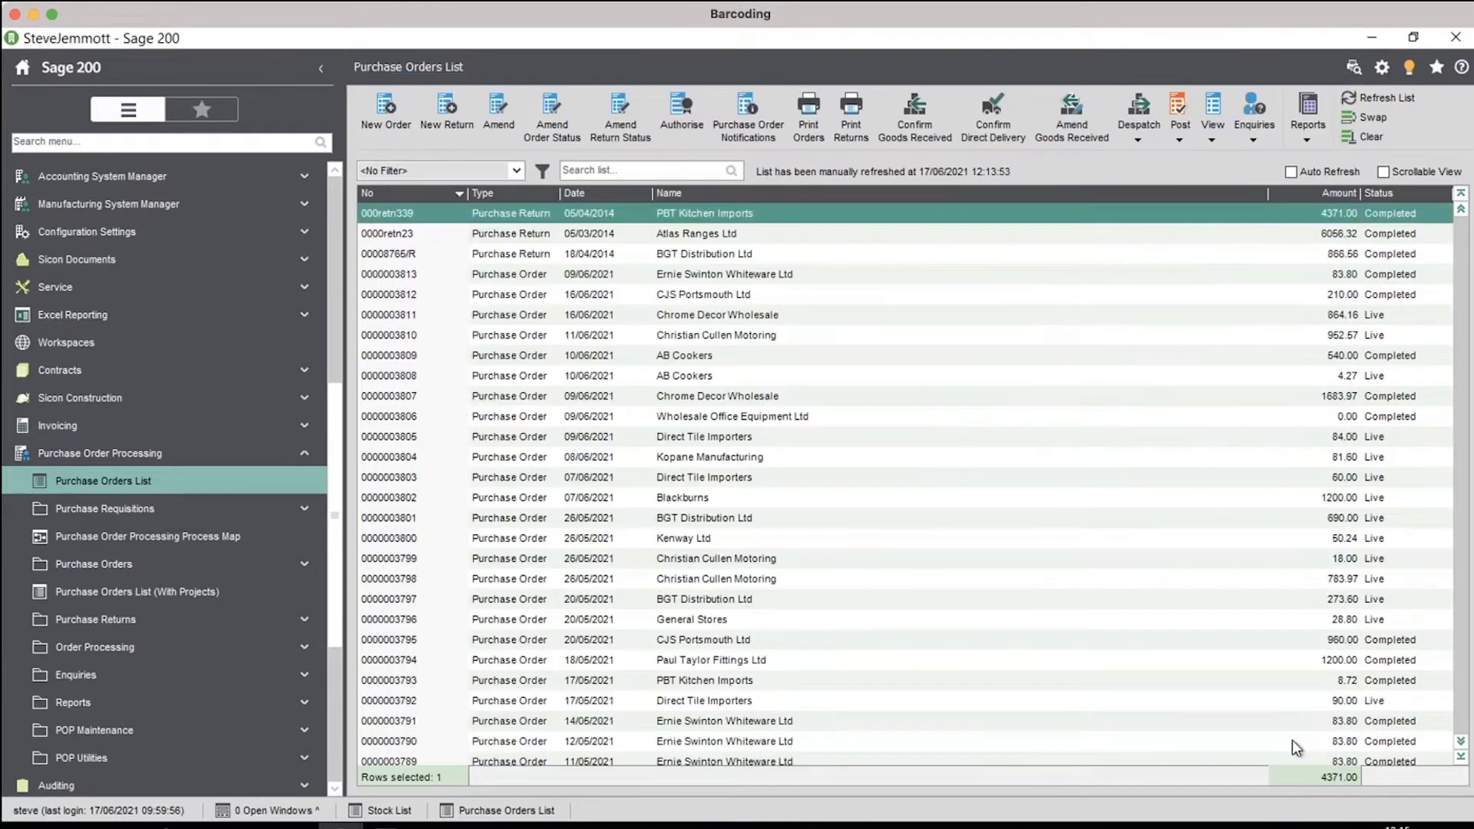
{"action": "left_click", "coordinate": [1387, 98]}
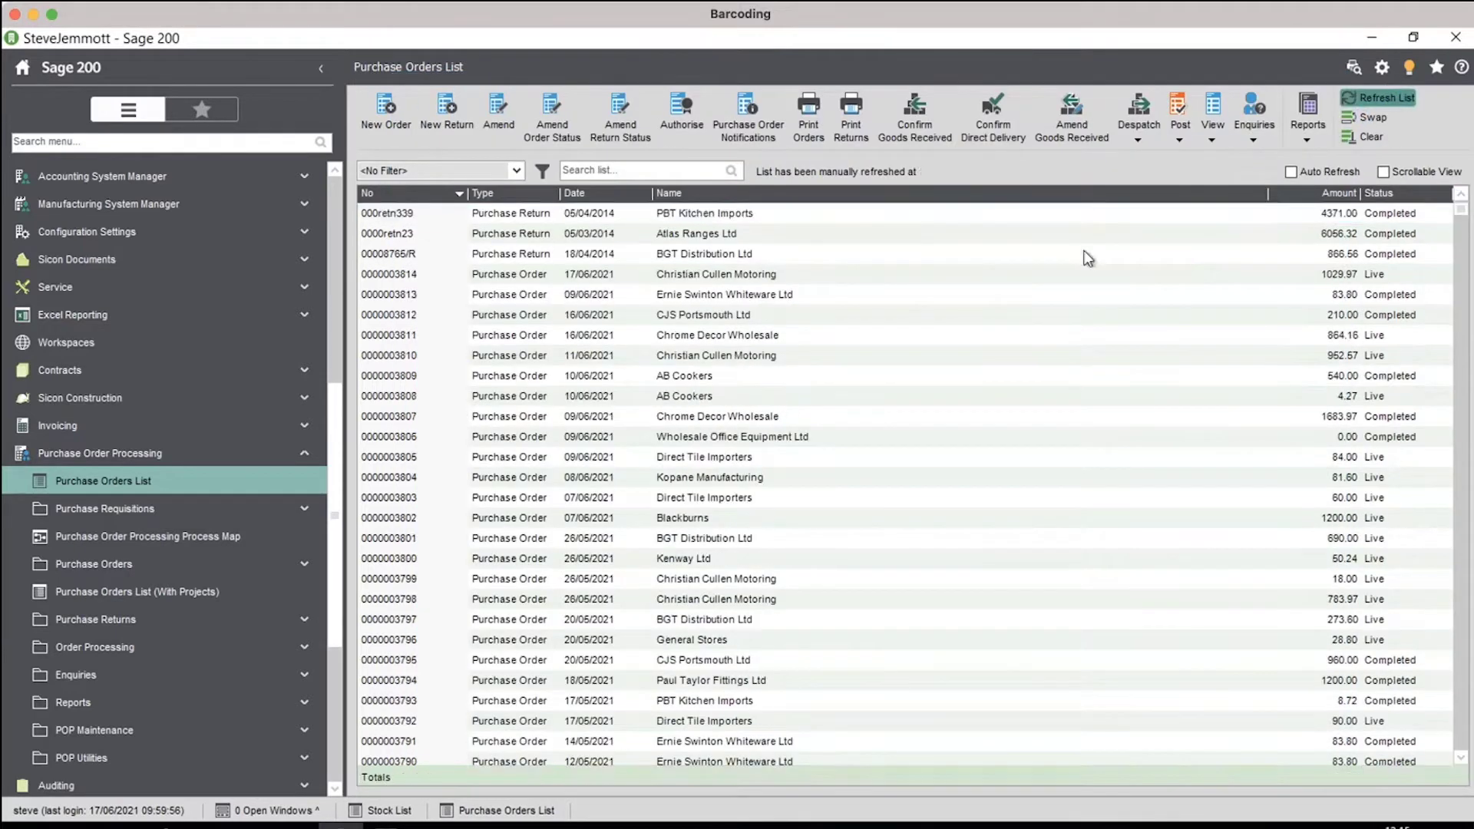
{"action": "left_click", "coordinate": [522, 277]}
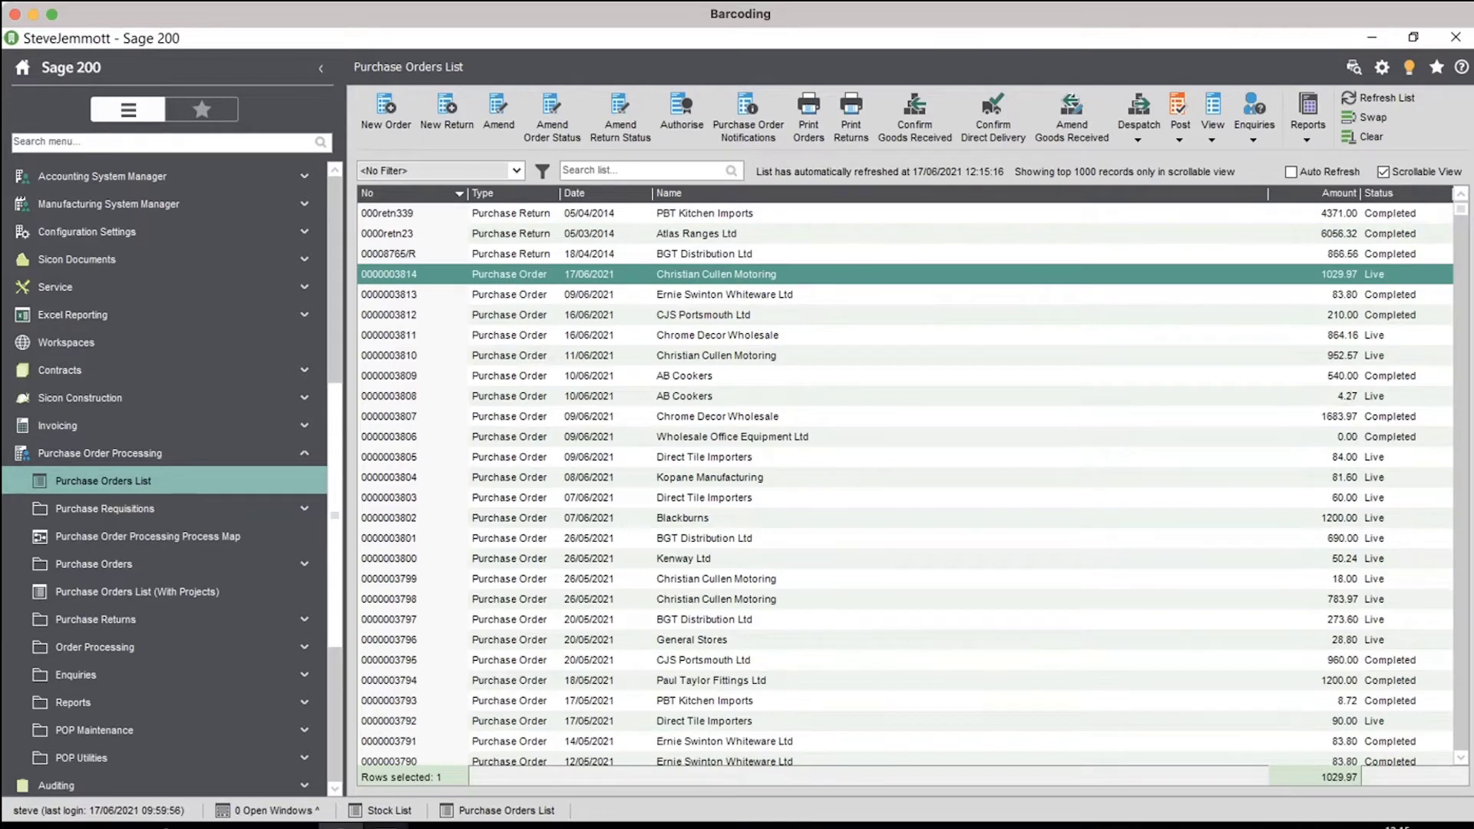
- Switch to the handheld's remote control session and set the received quantity of the ACS/ESPRESSOCUP line to 50
{"action": "left_click", "coordinate": [440, 801]}
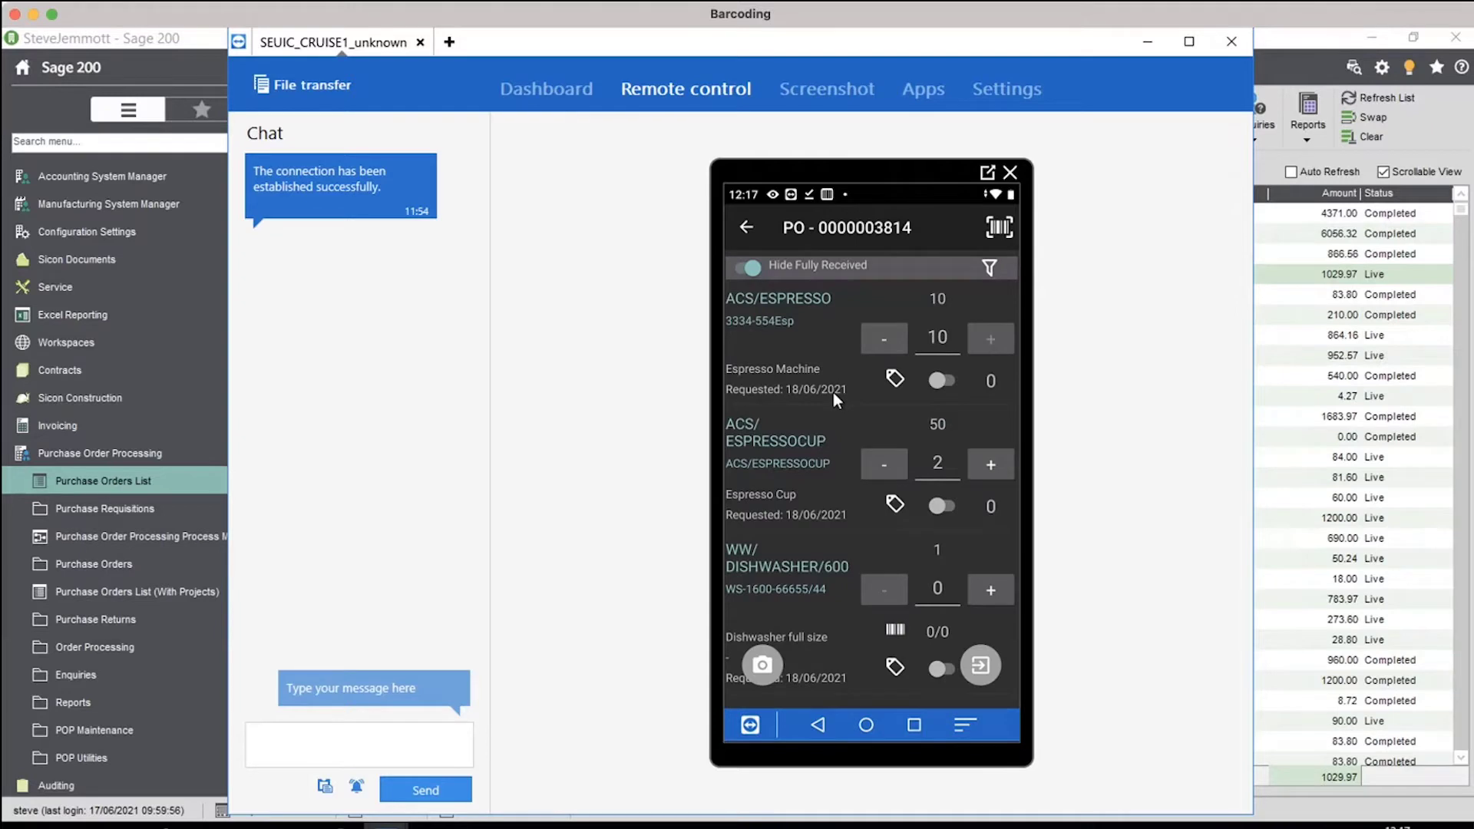
{"action": "left_click", "coordinate": [942, 470]}
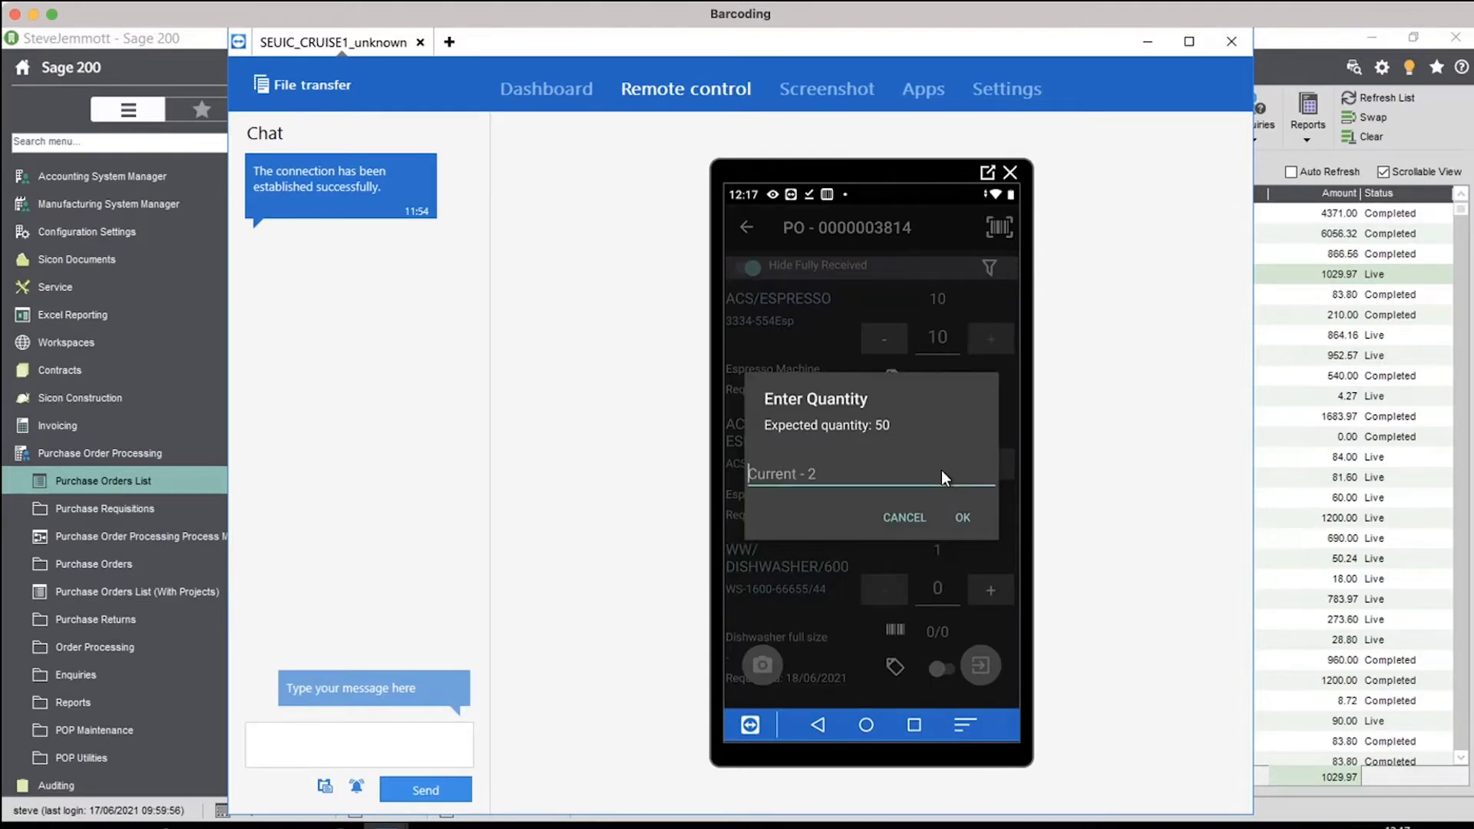
{"action": "type", "text": "50"}
{"action": "key", "text": "Return"}
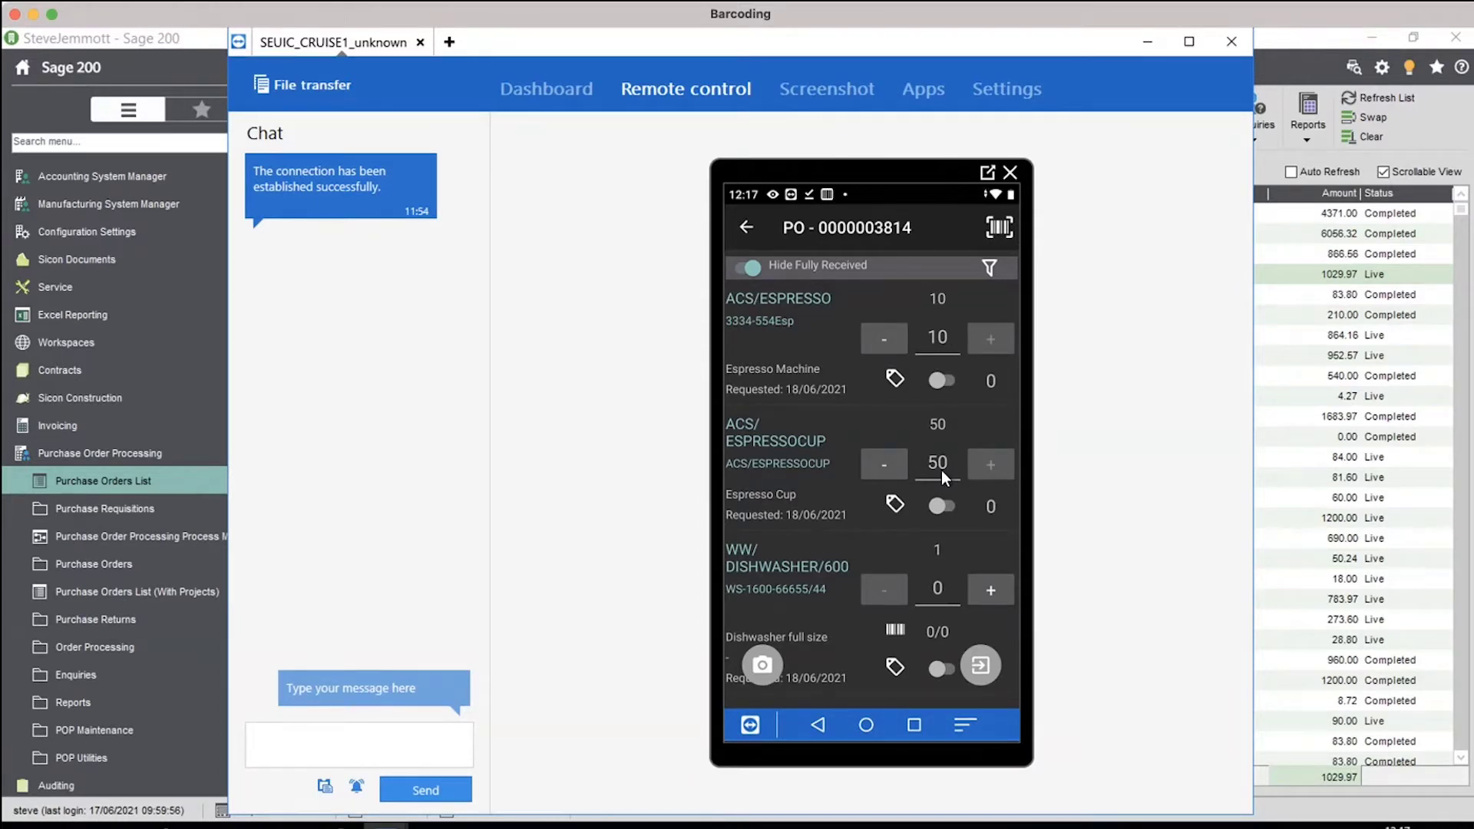
- Mark the Espresso Cup and Dishwasher full size lines for labels and open the Print Labels screen
{"action": "scroll", "coordinate": [941, 469], "scroll_direction": "down", "scroll_amount": 1}
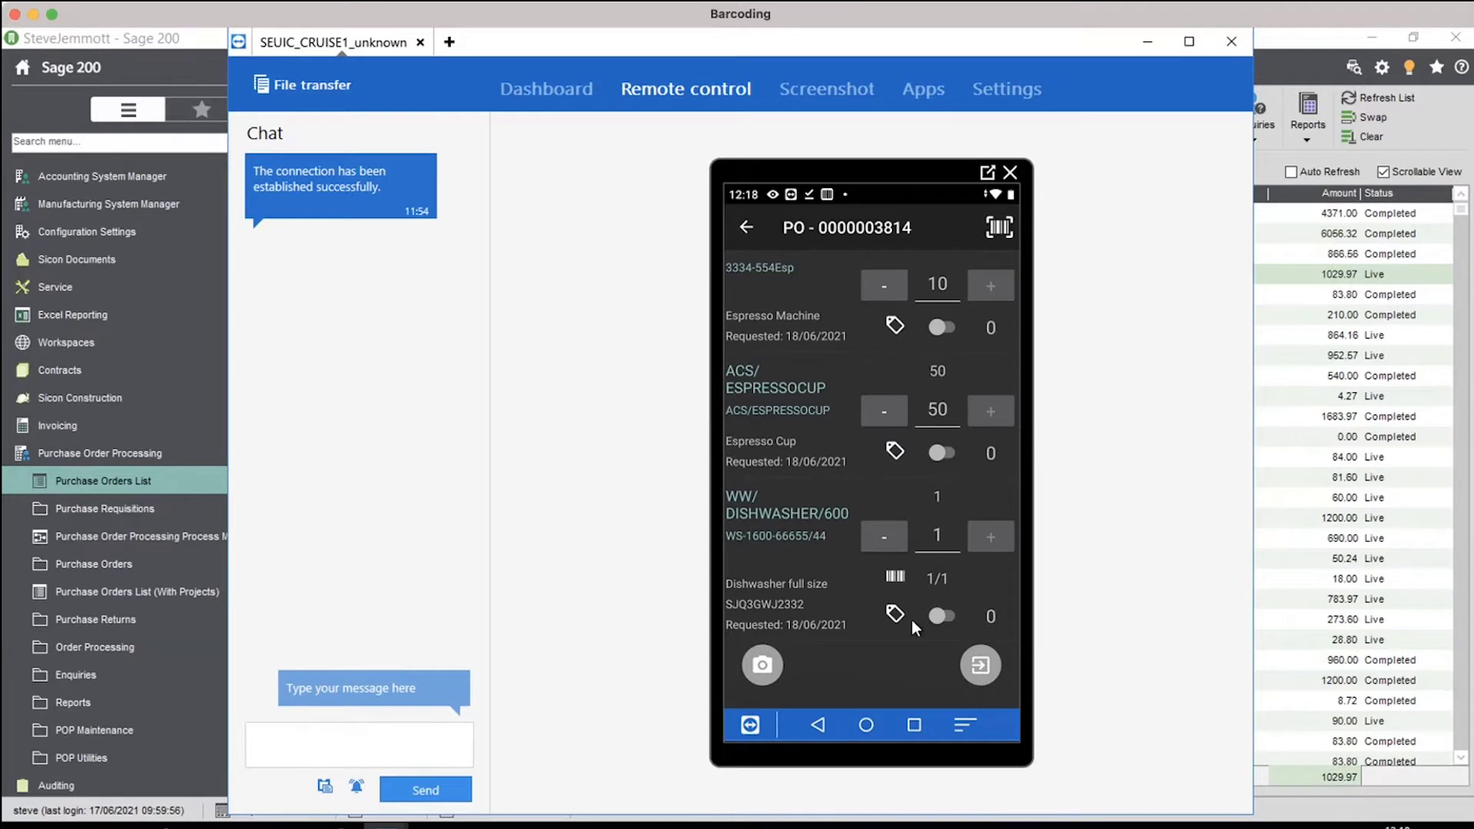
{"action": "left_click", "coordinate": [948, 618]}
{"action": "left_click", "coordinate": [943, 455]}
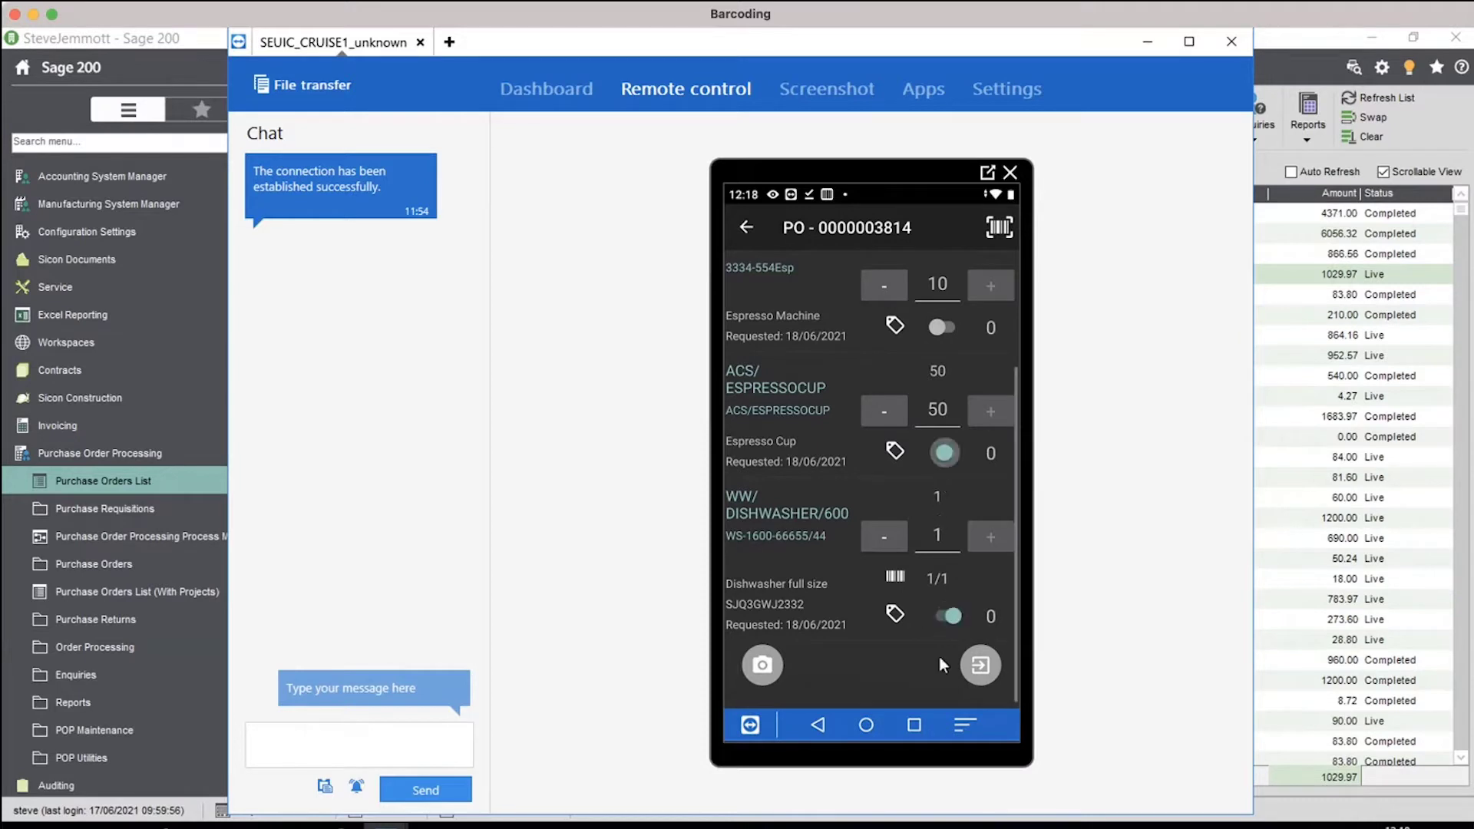
{"action": "left_click", "coordinate": [967, 665]}
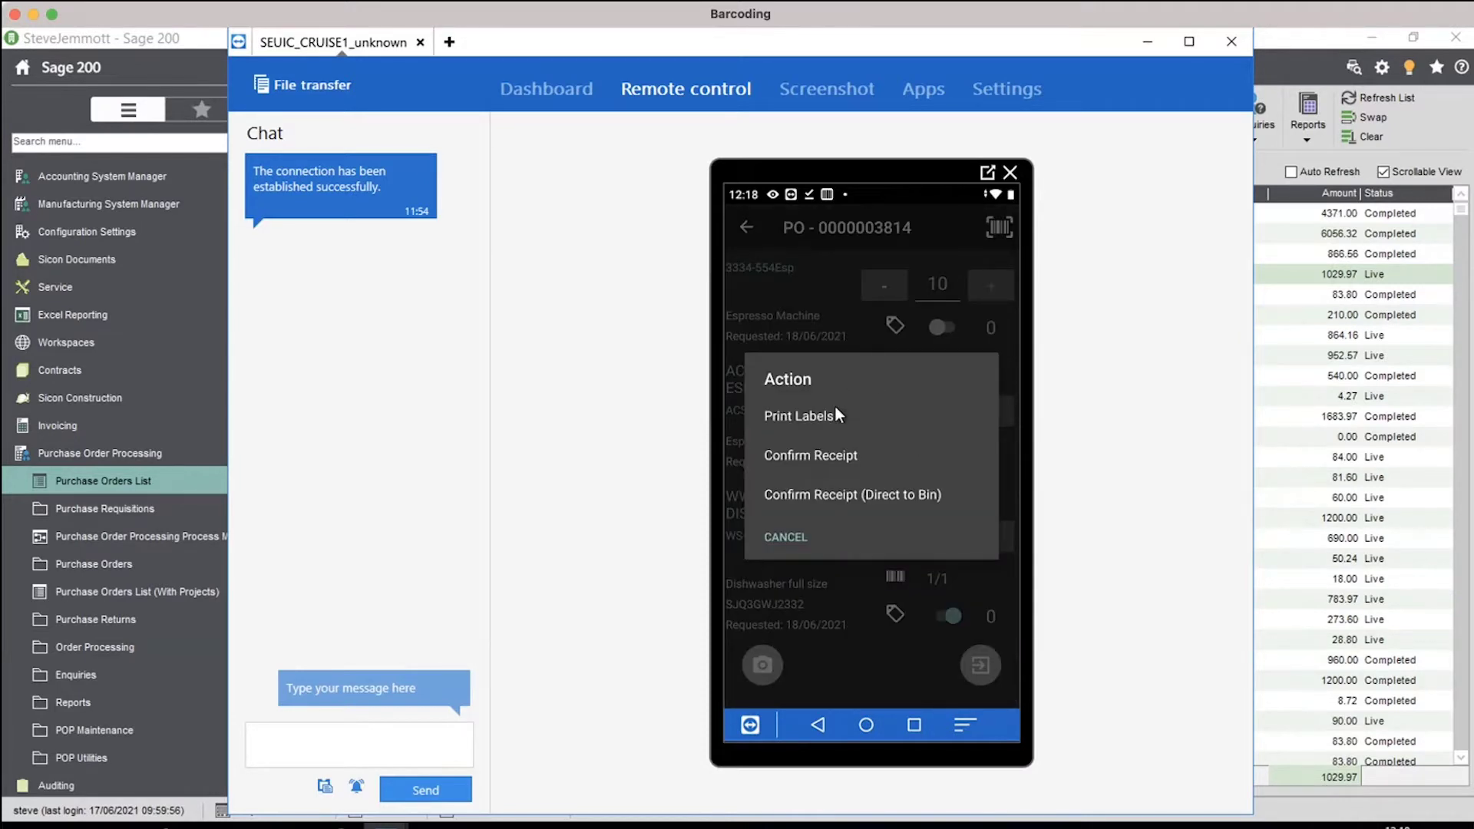
{"action": "left_click", "coordinate": [836, 415]}
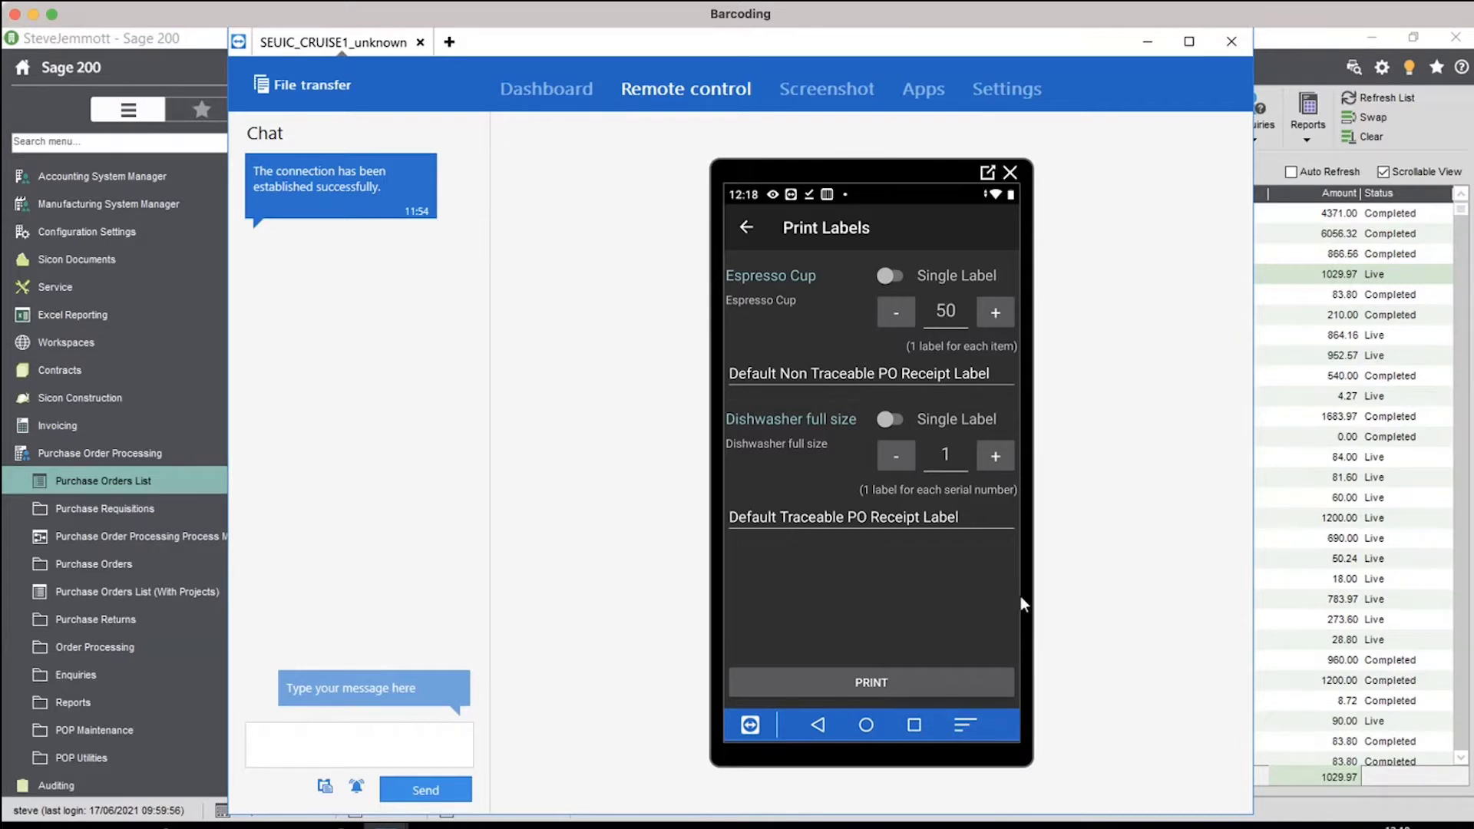
- Leave the Print Labels screen without printing and unmark the Espresso Cup and Dishwasher full size lines
{"action": "left_click", "coordinate": [758, 233]}
{"action": "left_click", "coordinate": [944, 453]}
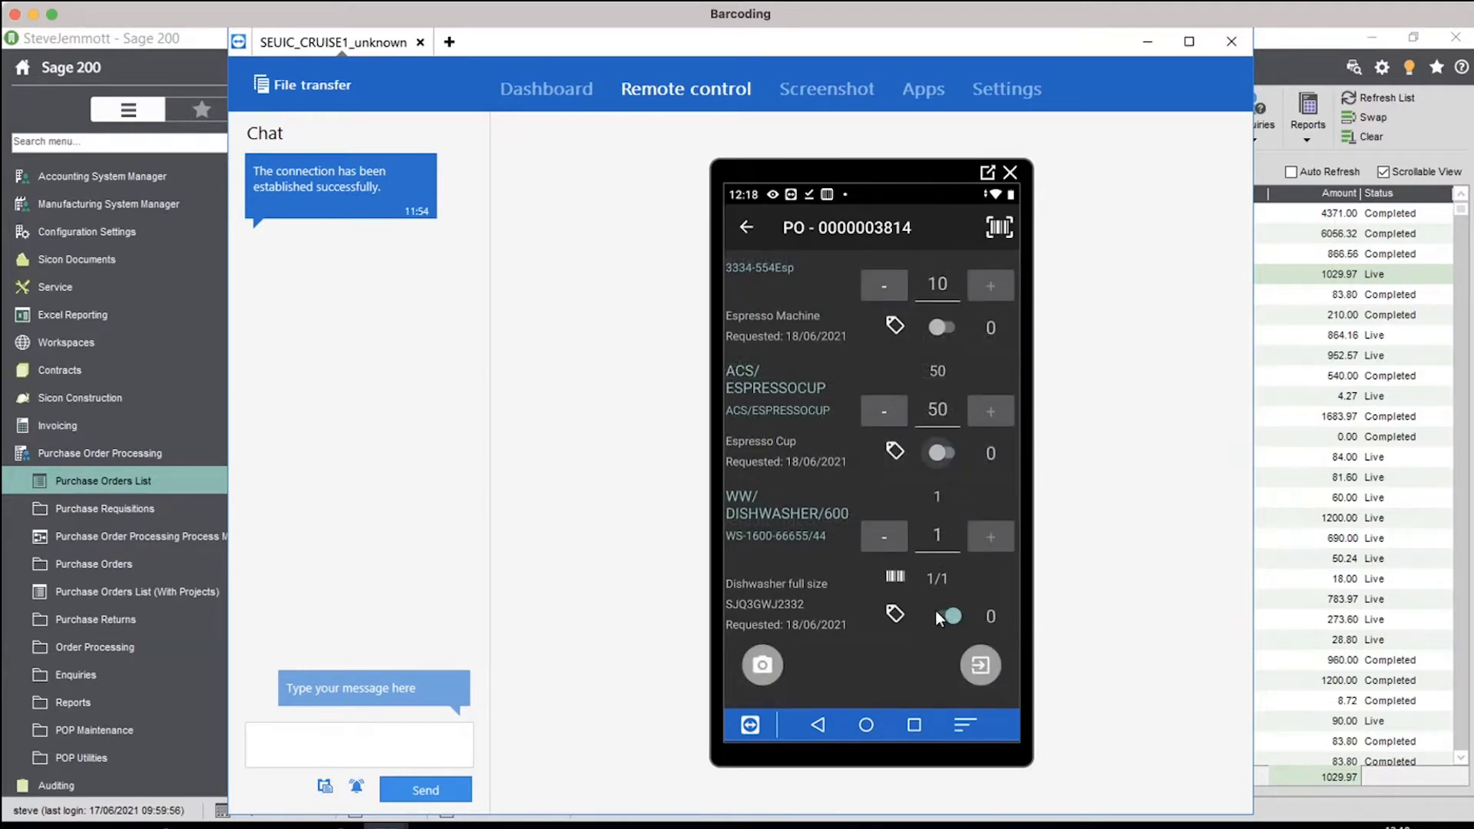
{"action": "left_click", "coordinate": [940, 614]}
- Confirm the order's receipt without the direct-to-bin option, submitting the supplier GRN number "djddjd" and no narrative
{"action": "left_click", "coordinate": [980, 665]}
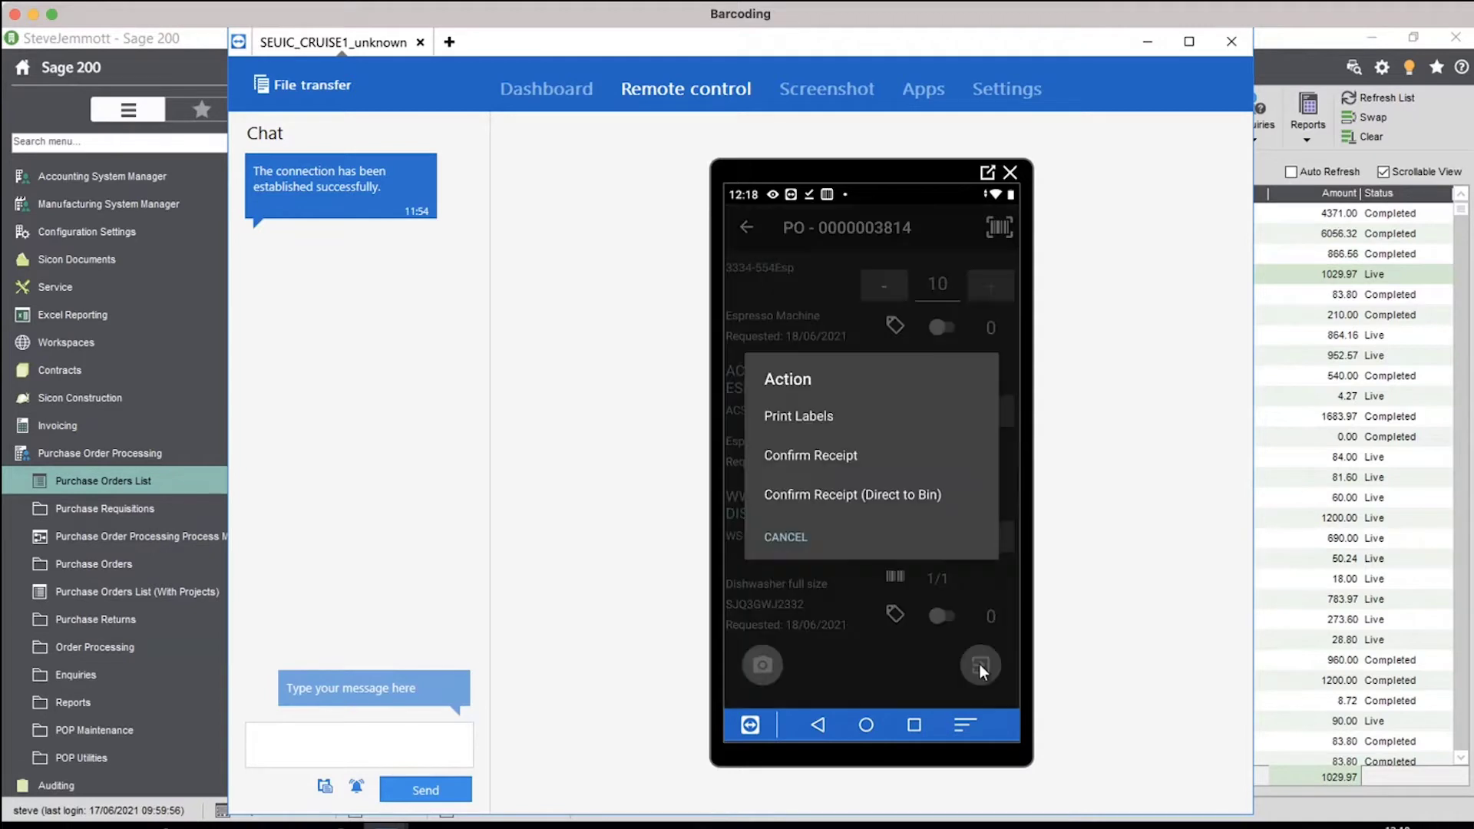
{"action": "left_click", "coordinate": [831, 456]}
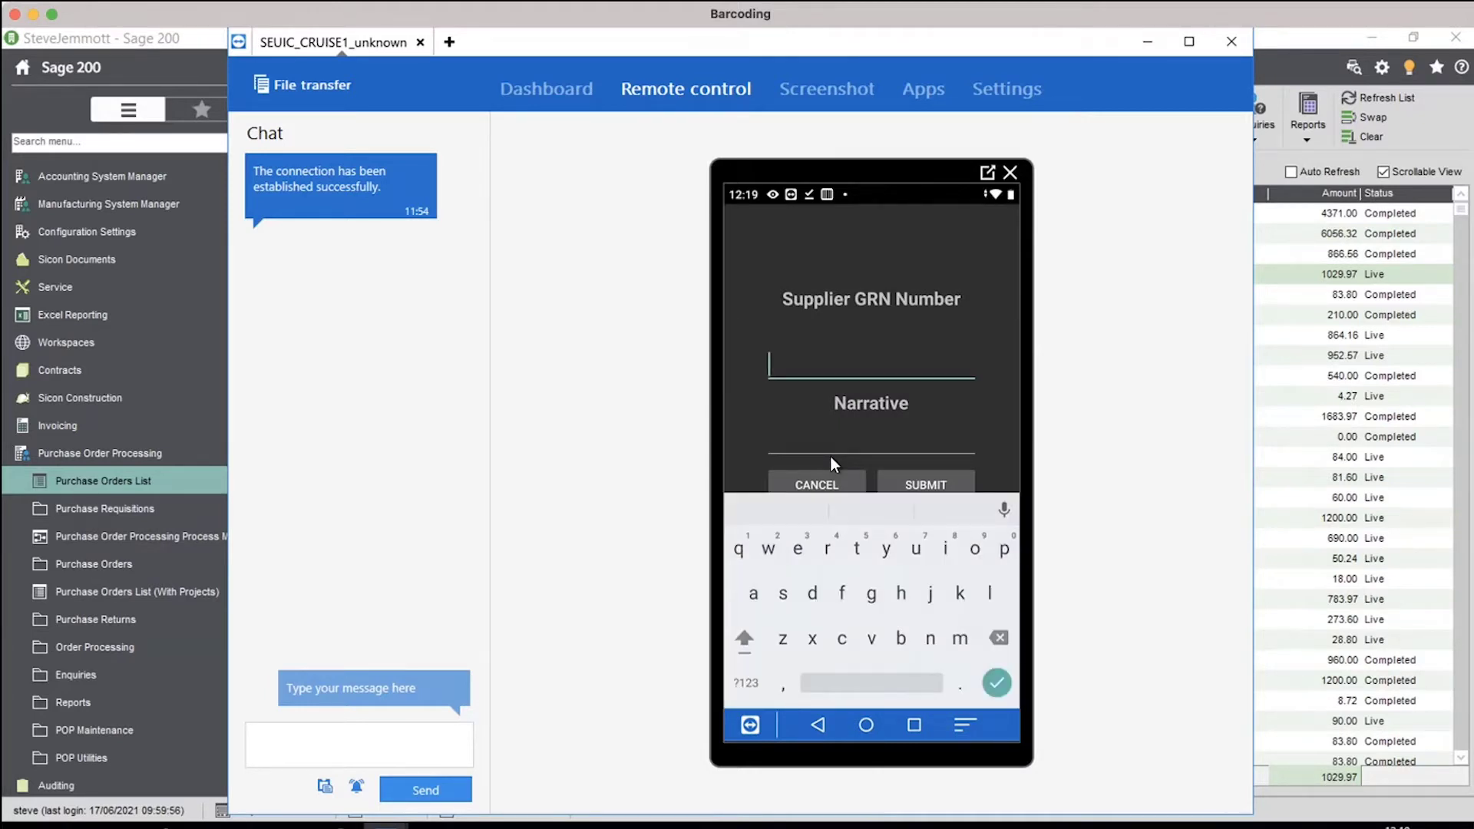
{"action": "type", "text": "djddjd"}
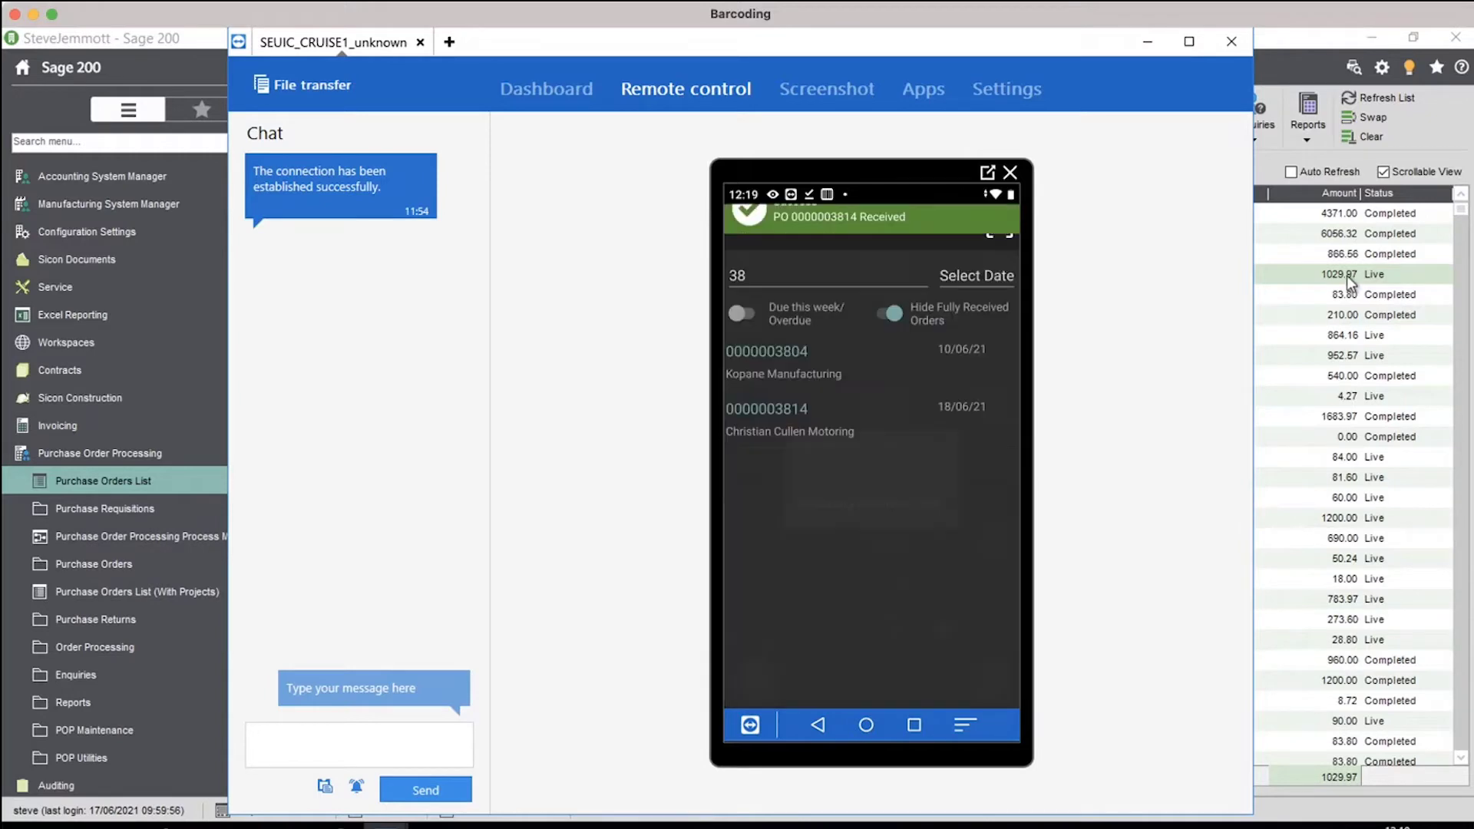
- Switch back to Sage 200, view the Christian Cullen Motoring order and show its line quantities
{"action": "left_click", "coordinate": [1347, 275]}
{"action": "left_click", "coordinate": [1214, 111]}
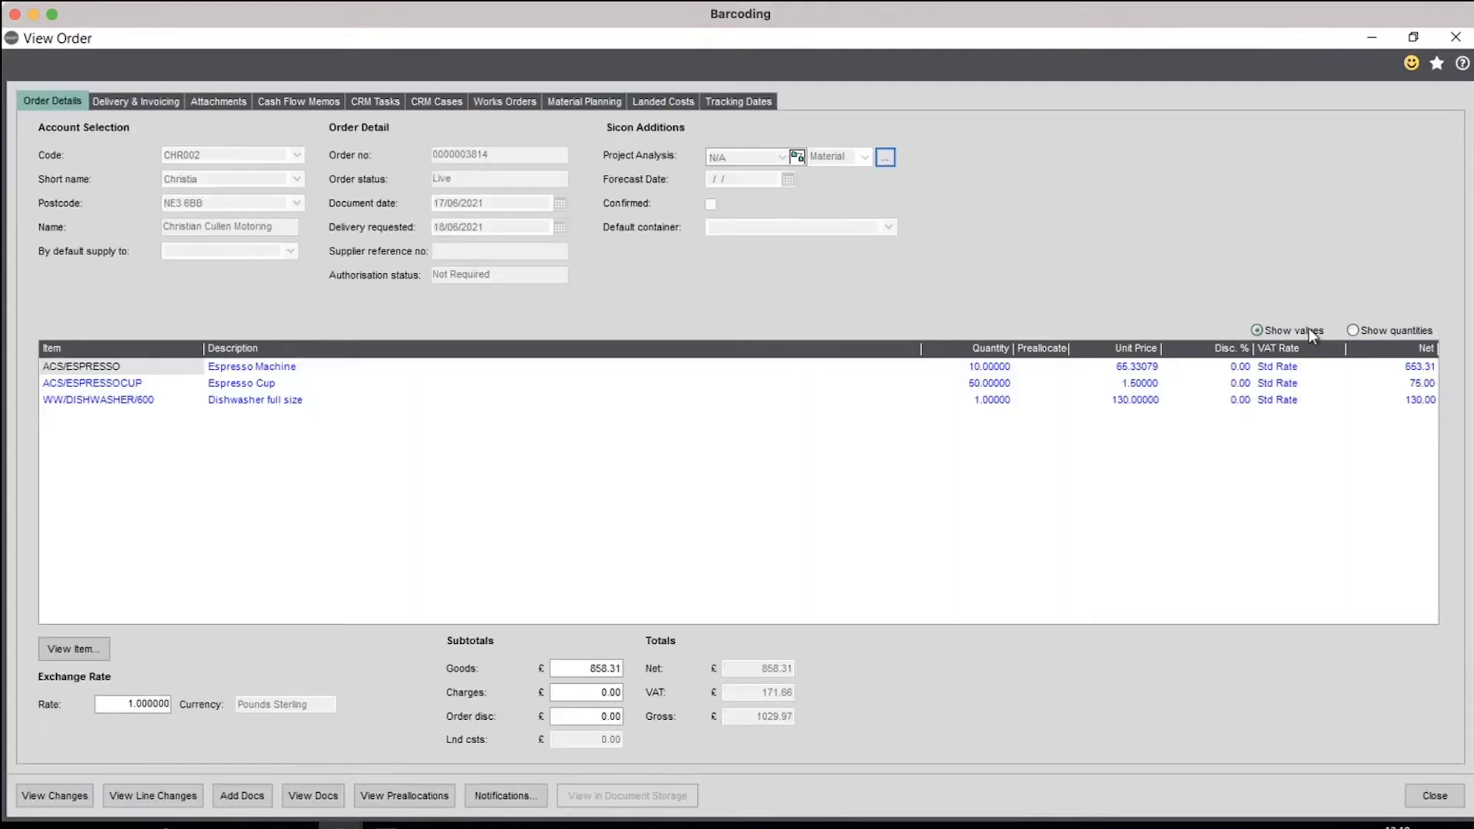
{"action": "left_click", "coordinate": [1354, 330]}
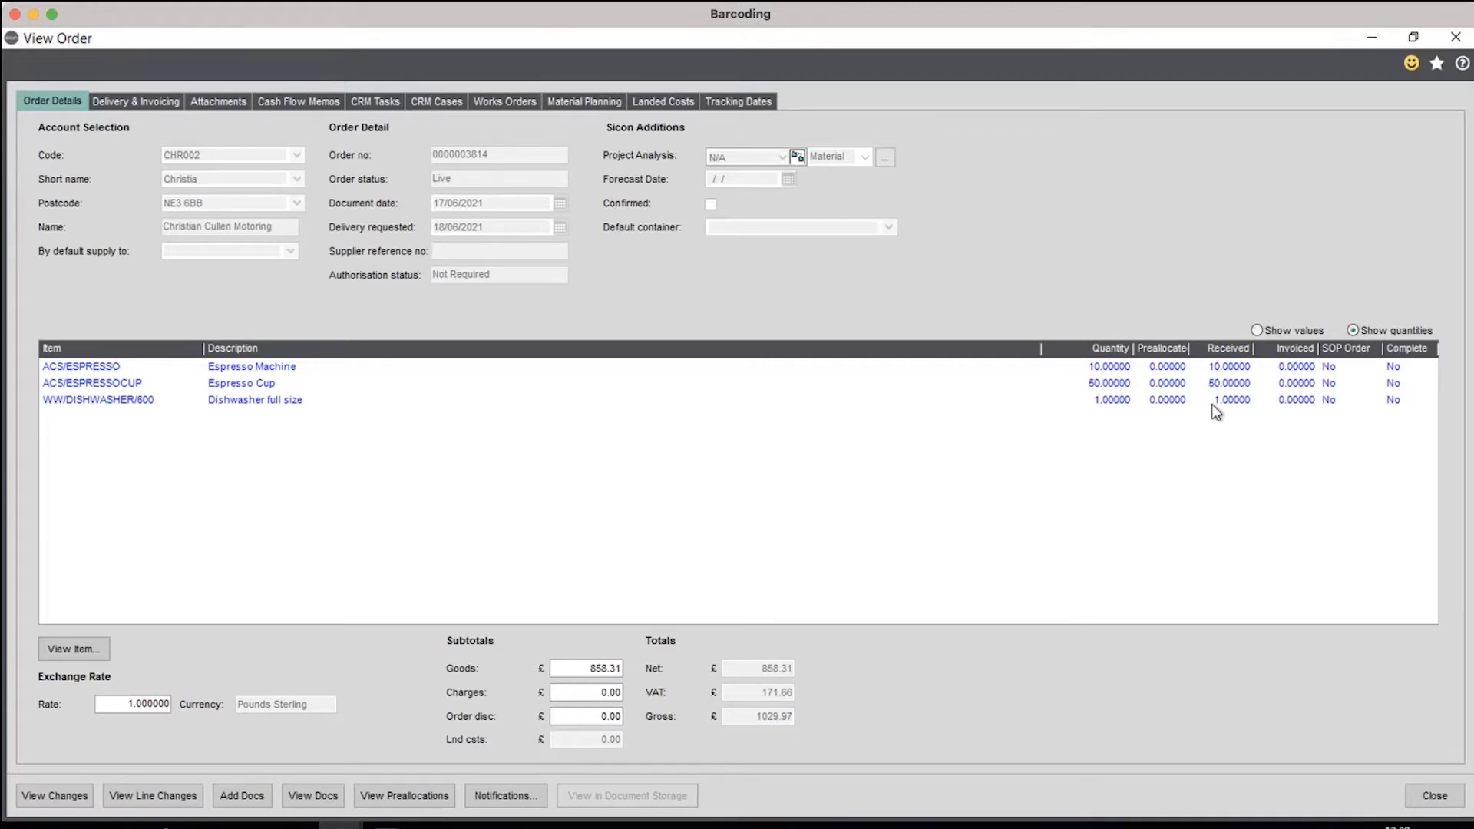
- Examine the WW/DISHWASHER/600 line's delivery history and serial number details, and close the serial number window
{"action": "left_click", "coordinate": [73, 649]}
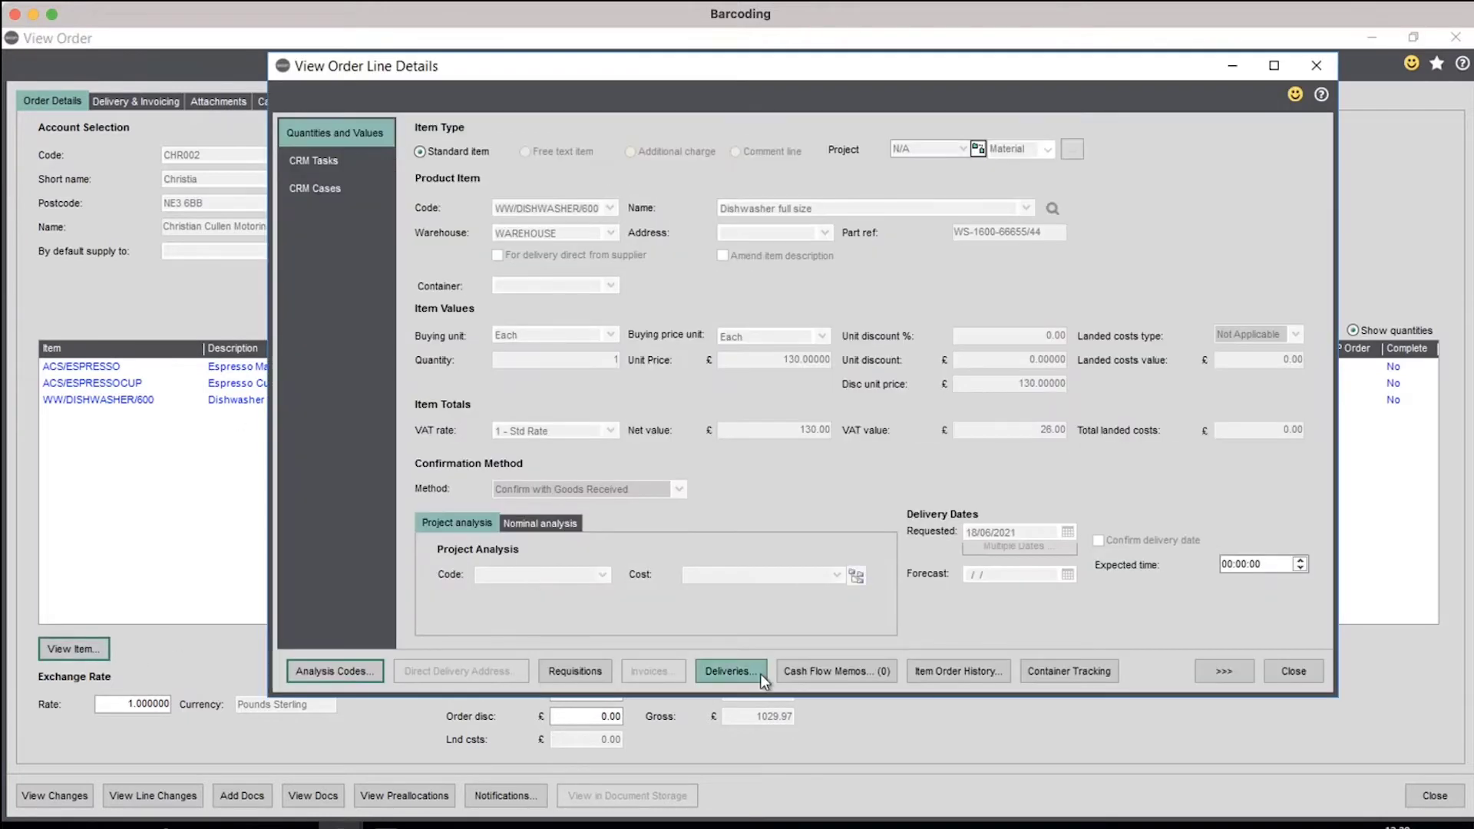
{"action": "left_click", "coordinate": [756, 656]}
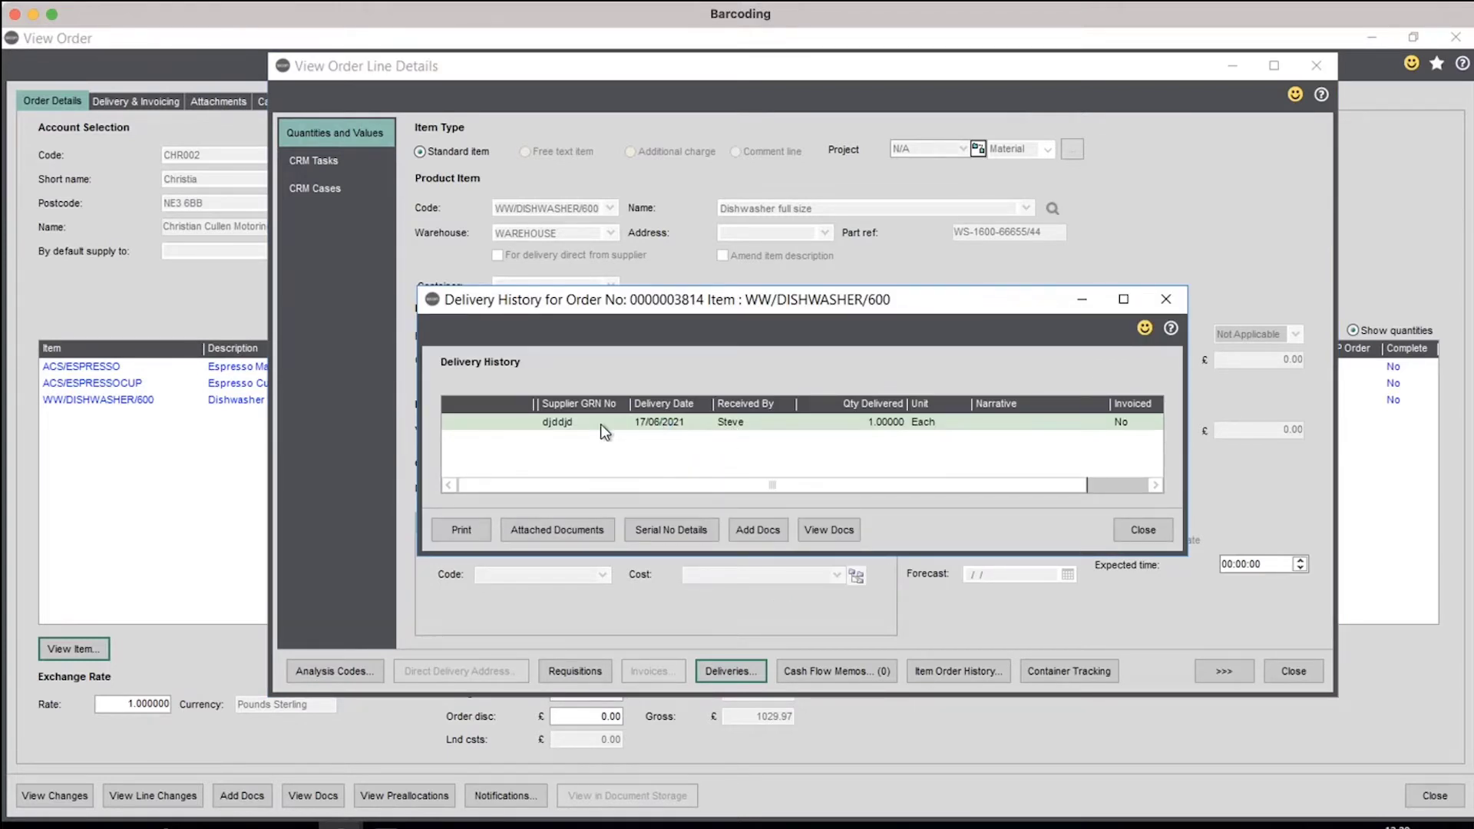
{"action": "left_click", "coordinate": [676, 531]}
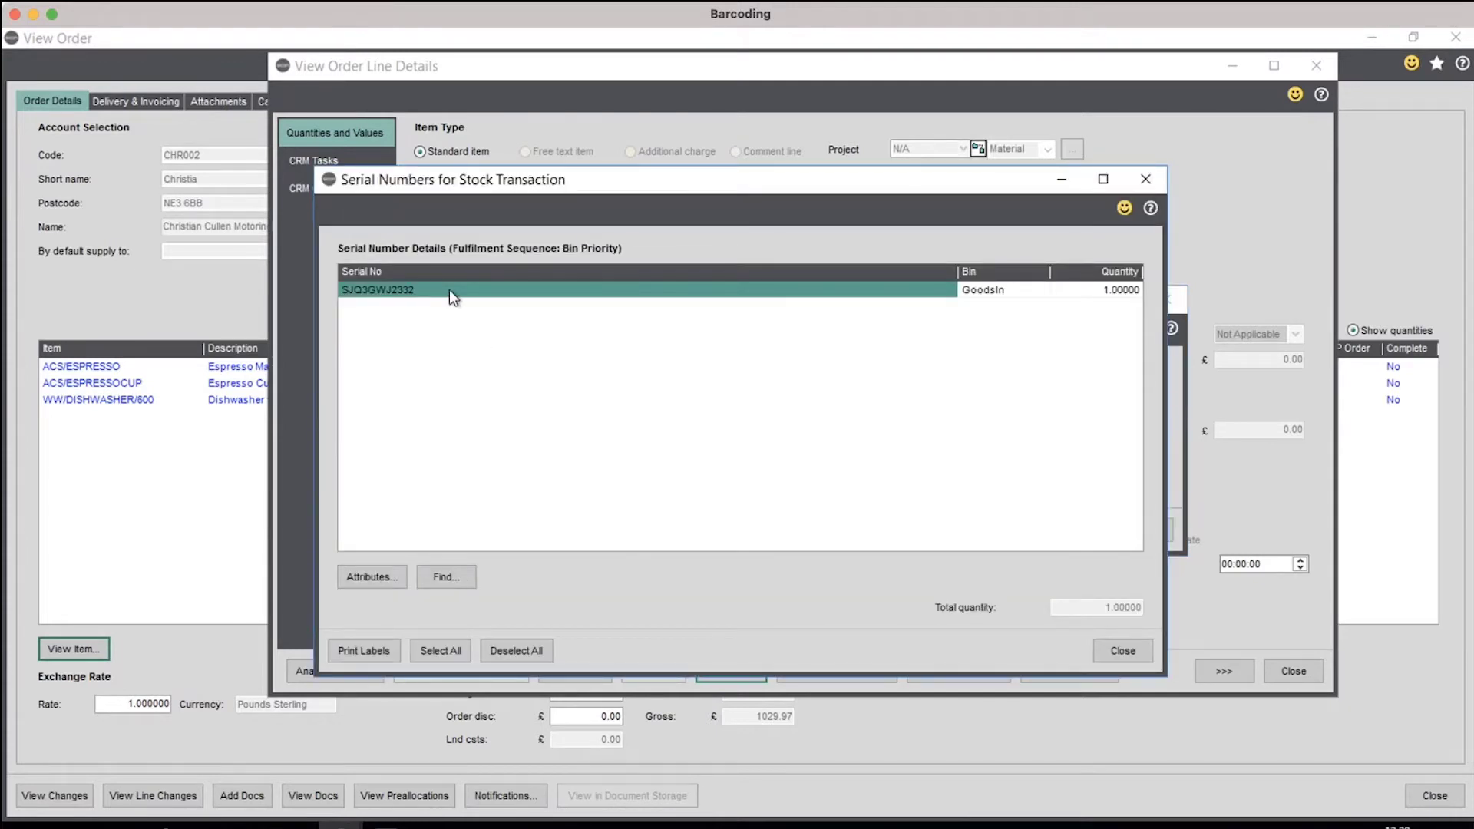
{"action": "left_click", "coordinate": [1122, 650]}
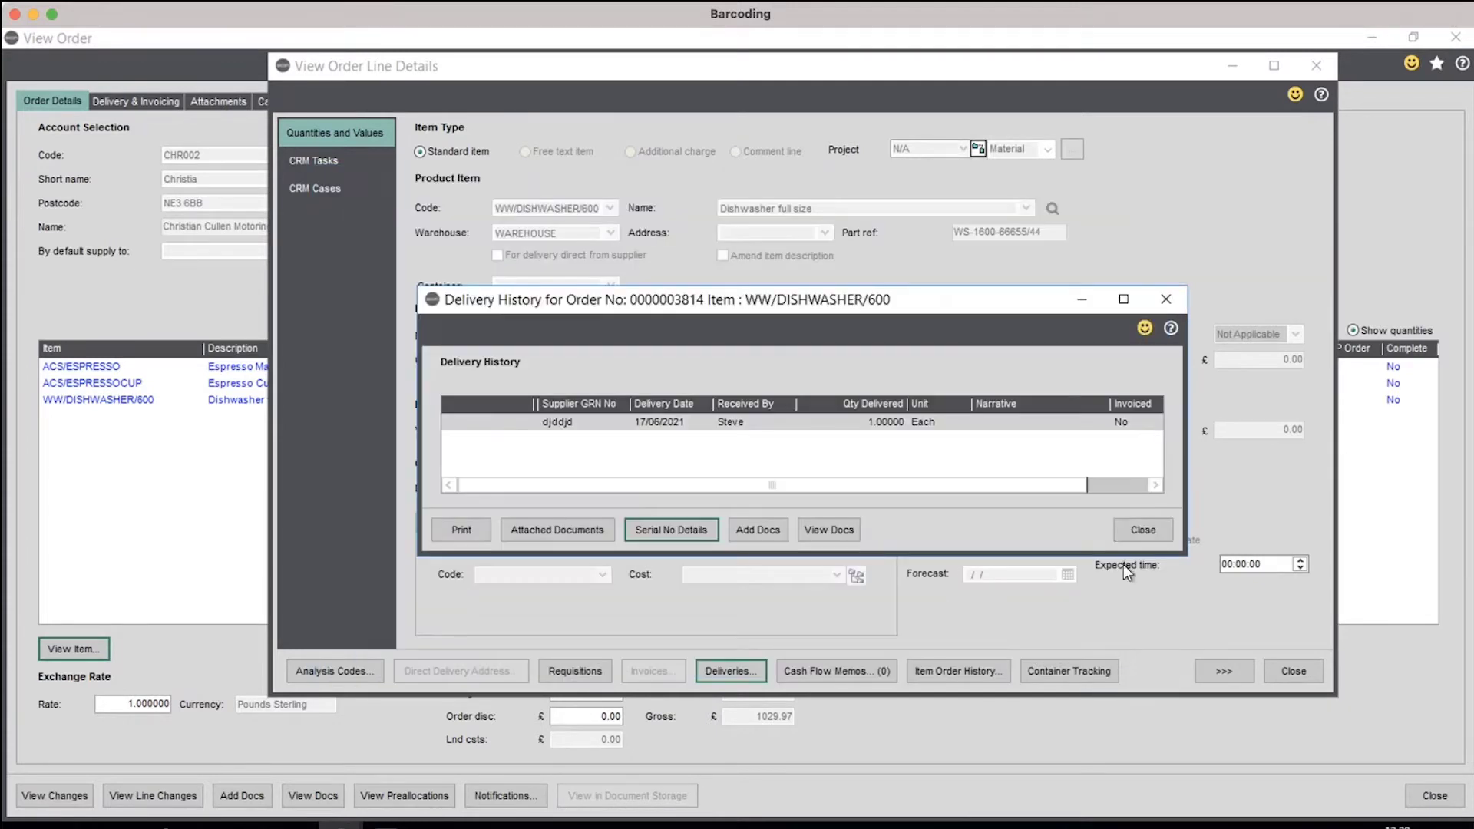
- Close the delivery history, the order line details and the Christian Cullen Motoring order
{"action": "left_click", "coordinate": [1143, 531]}
{"action": "left_click", "coordinate": [1294, 671]}
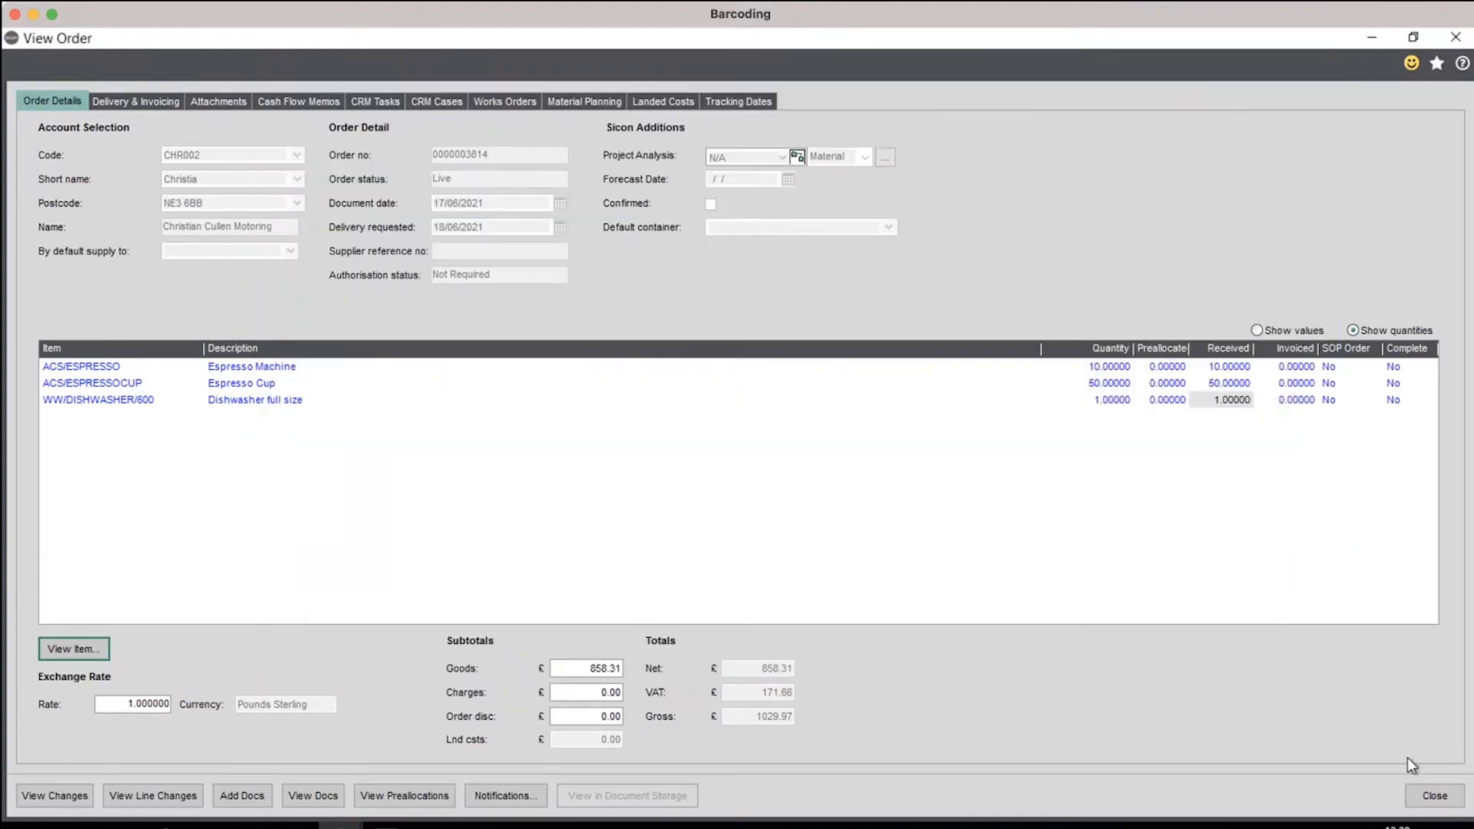
{"action": "left_click", "coordinate": [1443, 797]}
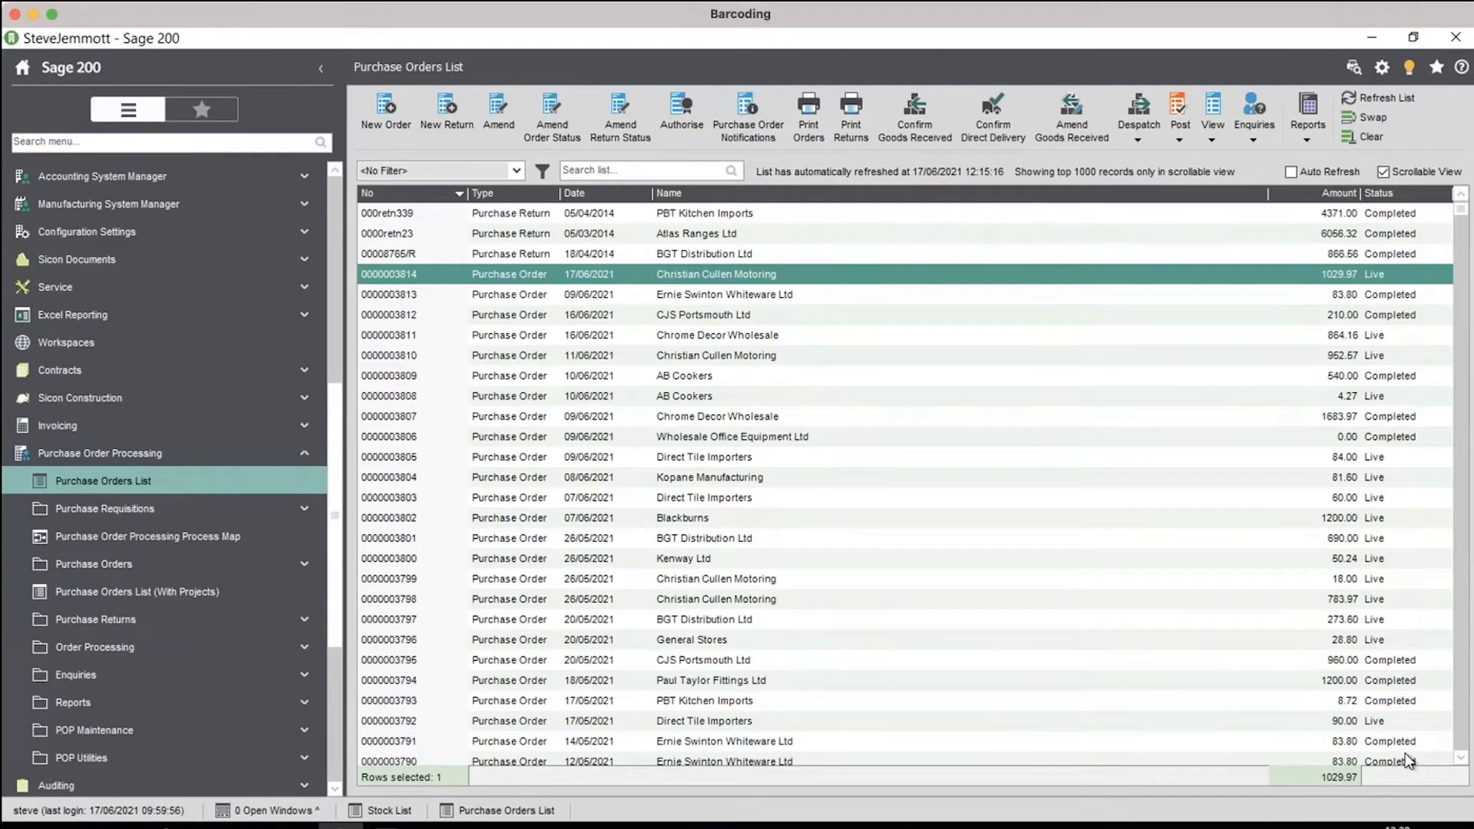
- Go to the Stock Control stock list and view the history of the ACS/ESPRESSO item
{"action": "left_click", "coordinate": [151, 458]}
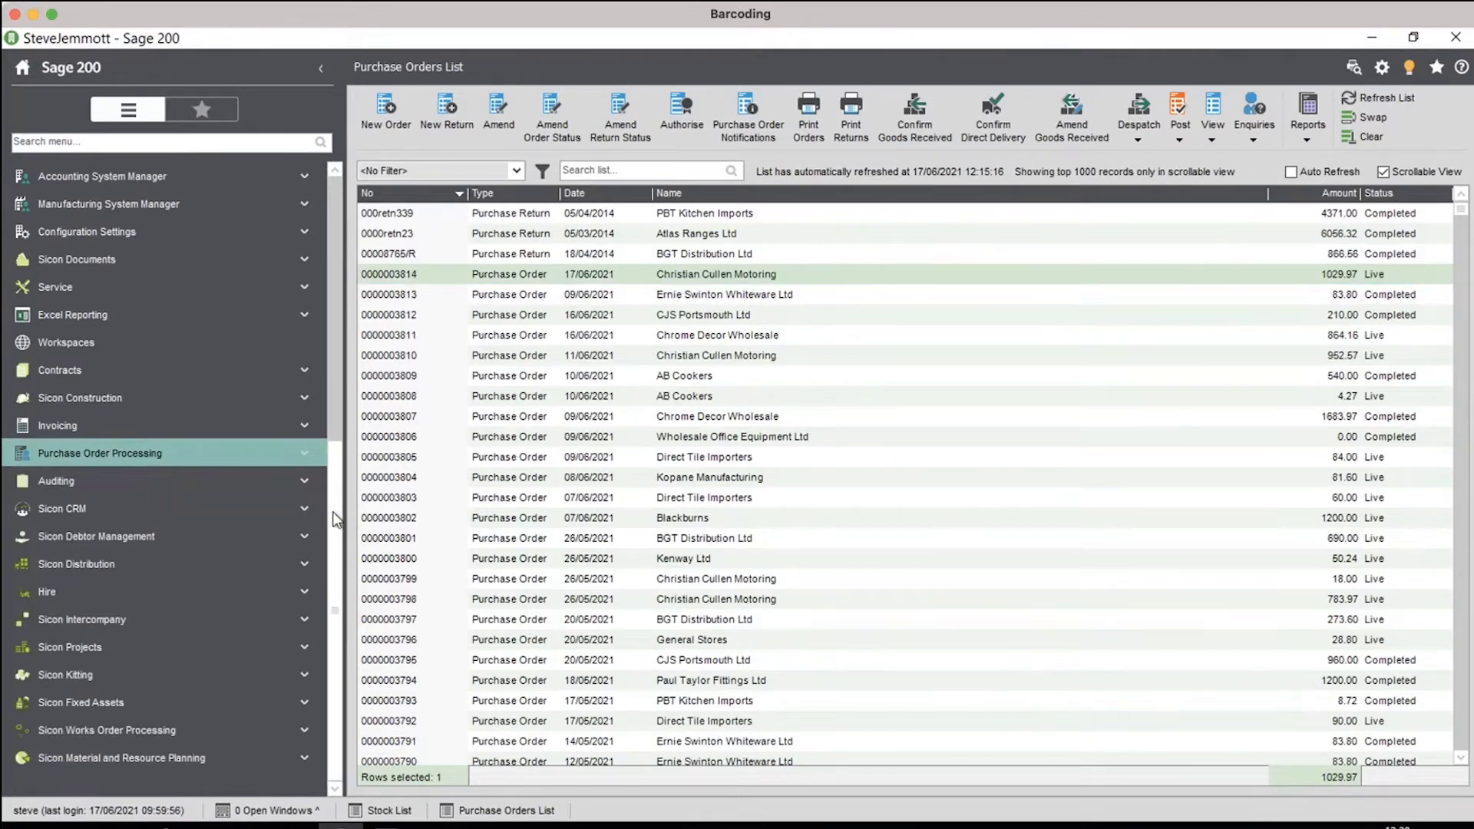
{"action": "scroll", "coordinate": [157, 415], "scroll_direction": "up", "scroll_amount": 5}
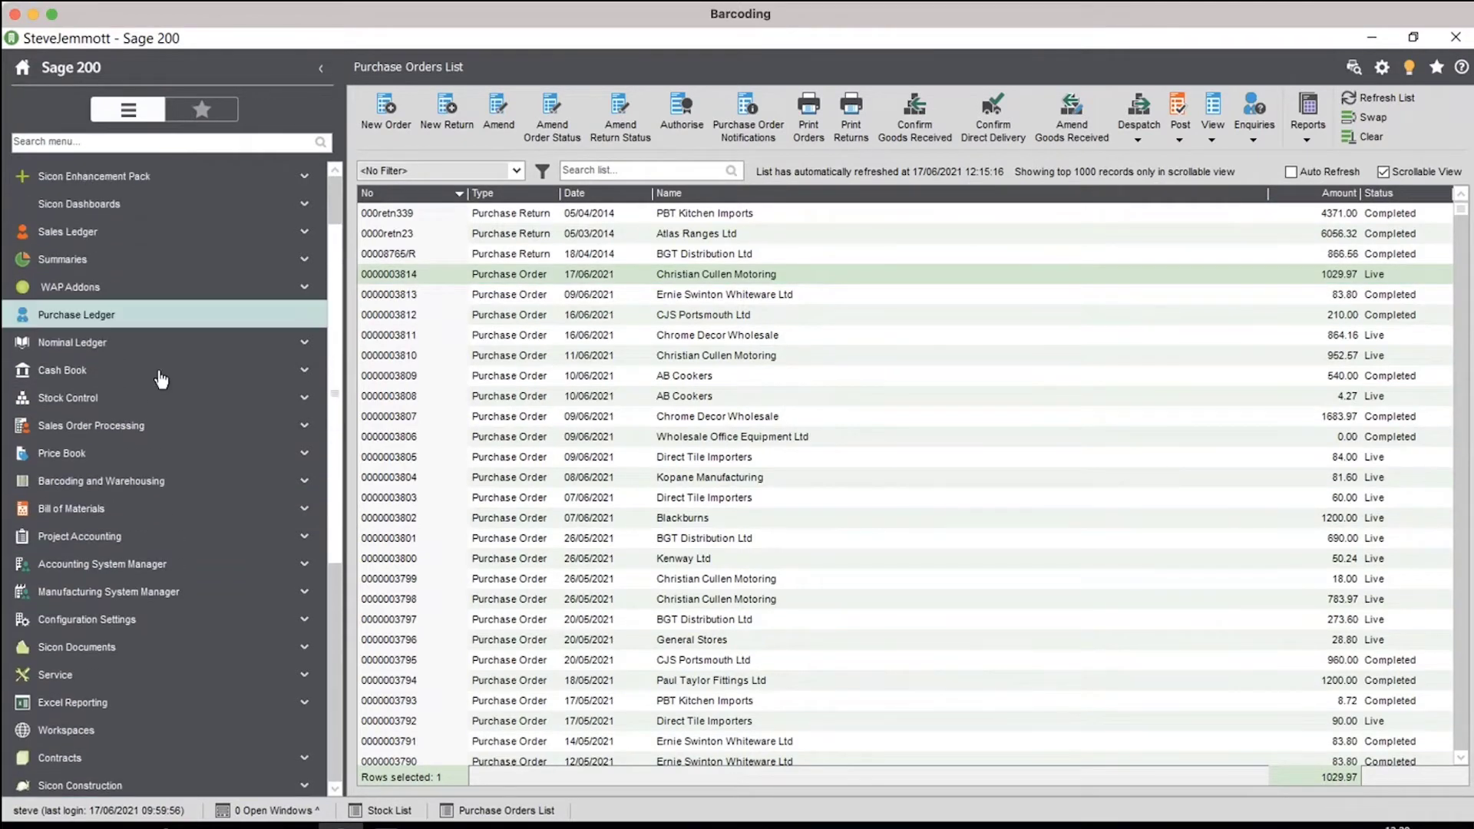
{"action": "left_click", "coordinate": [104, 398]}
{"action": "left_click", "coordinate": [113, 423]}
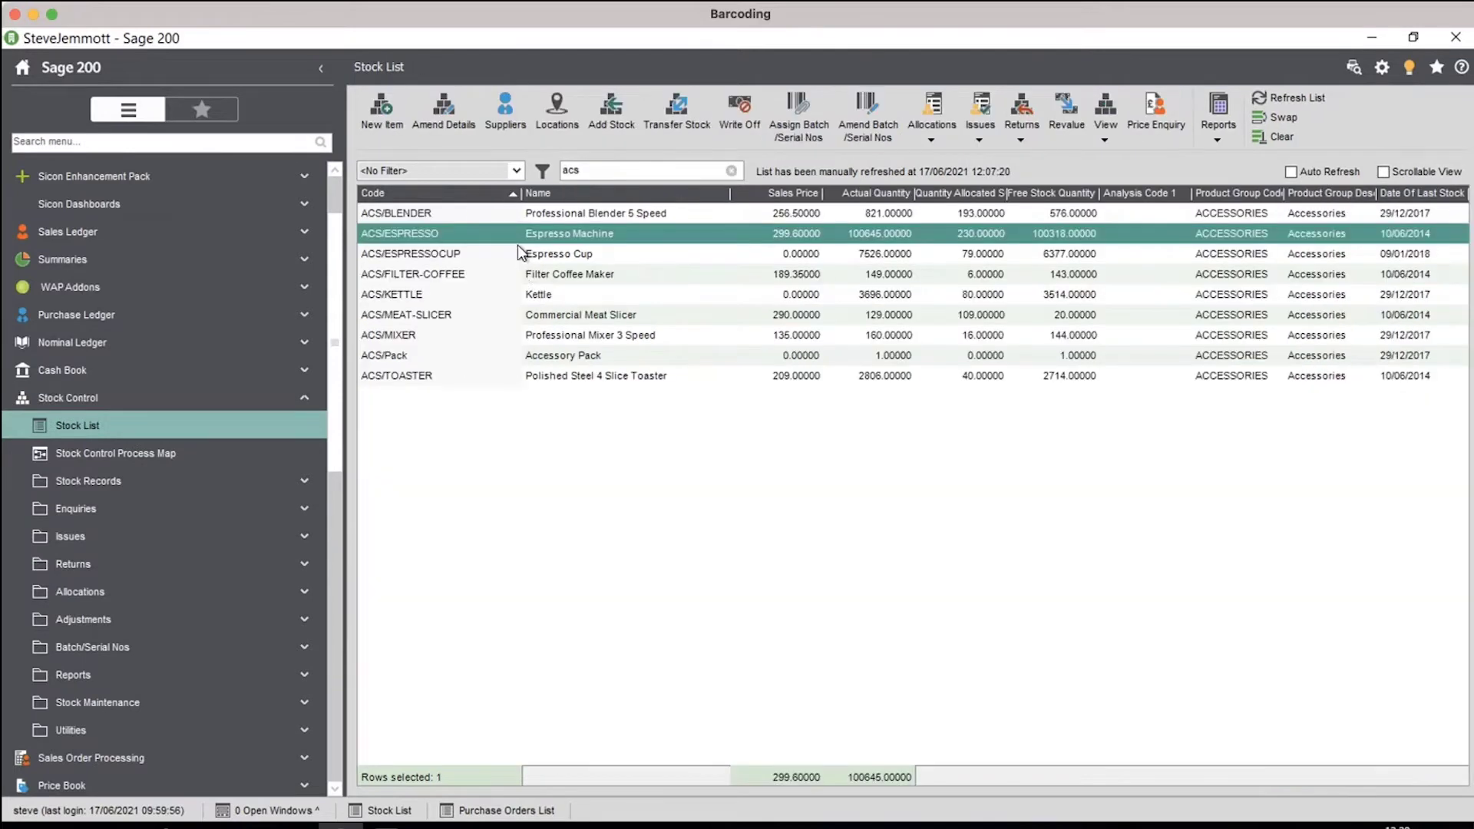
{"action": "left_click", "coordinate": [1108, 129]}
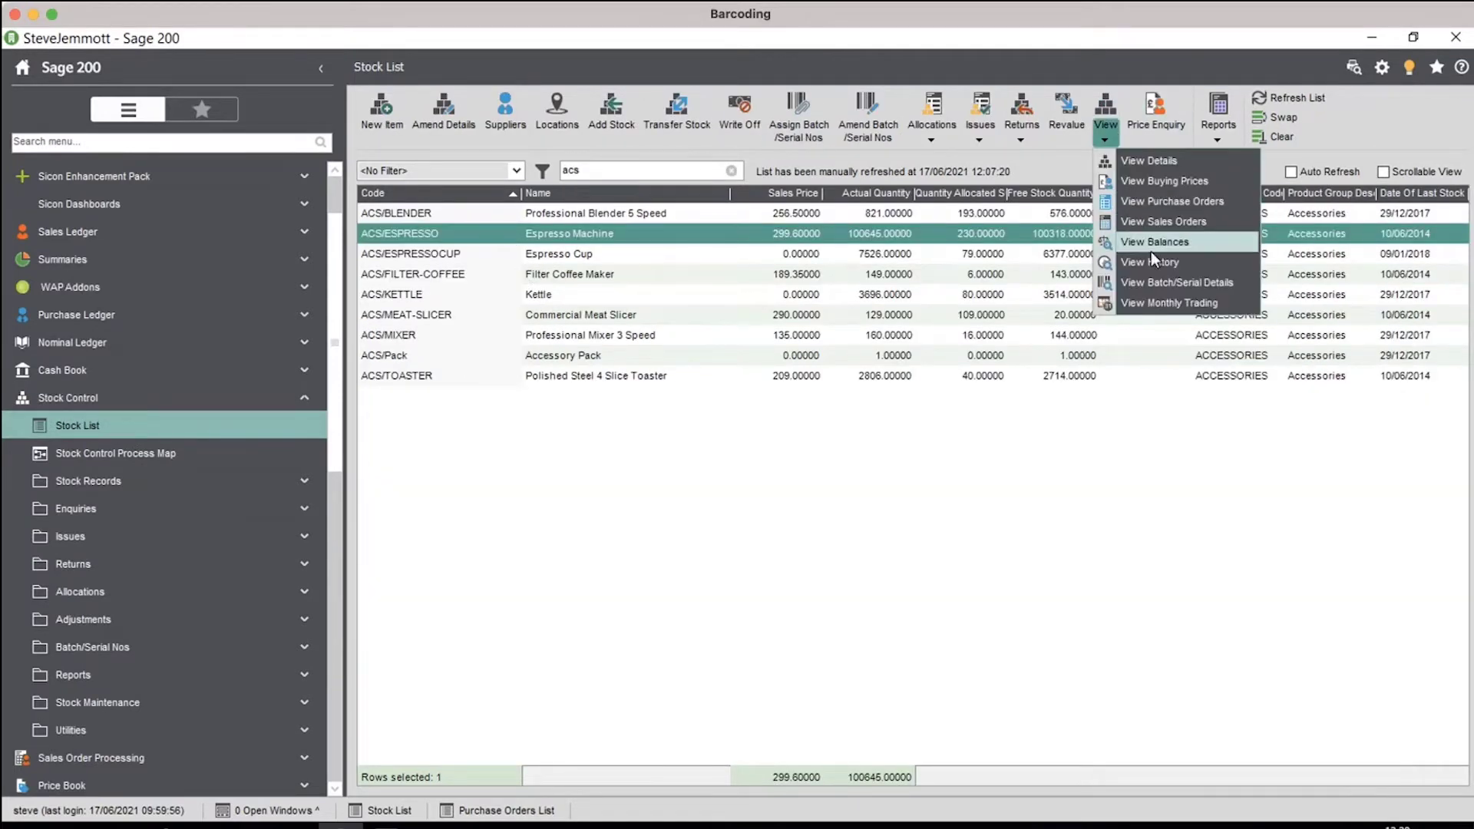
{"action": "left_click", "coordinate": [1090, 375]}
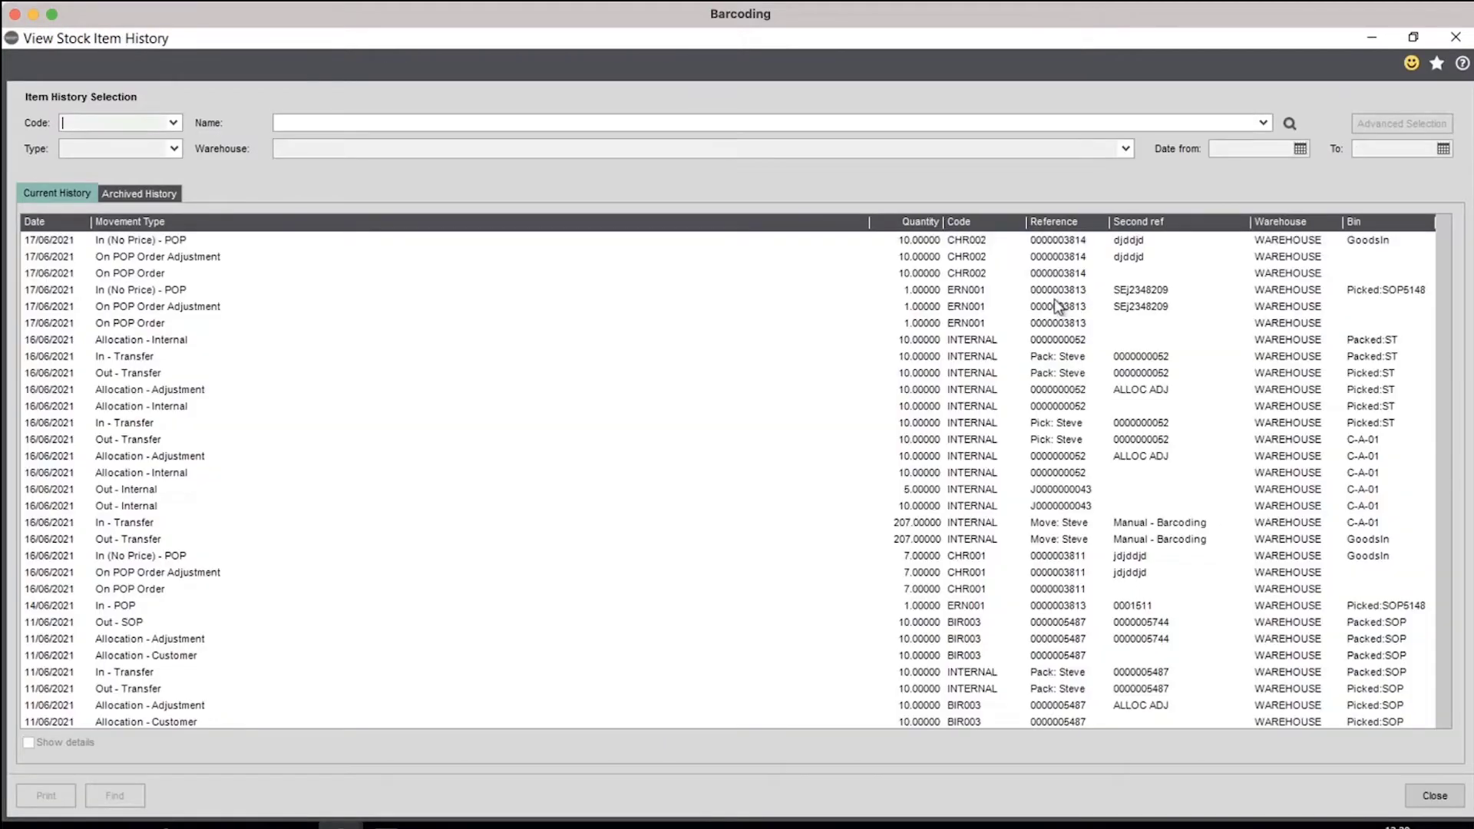
- Examine the newest purchase order's on-order, adjustment and GoodsIn receipt movements for the Espresso Machine, and close the history
{"action": "left_click", "coordinate": [941, 275]}
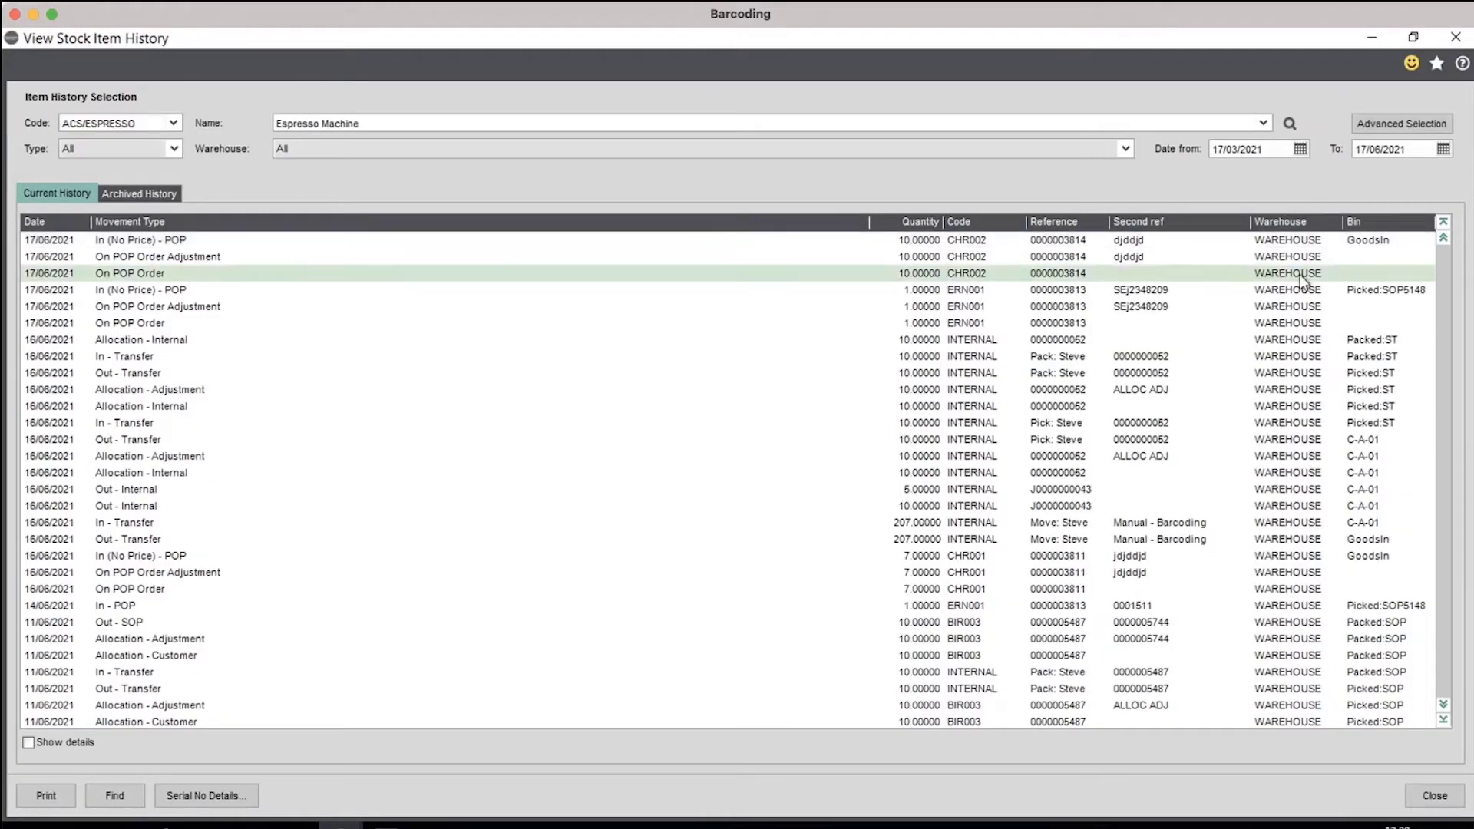
{"action": "left_click", "coordinate": [934, 257]}
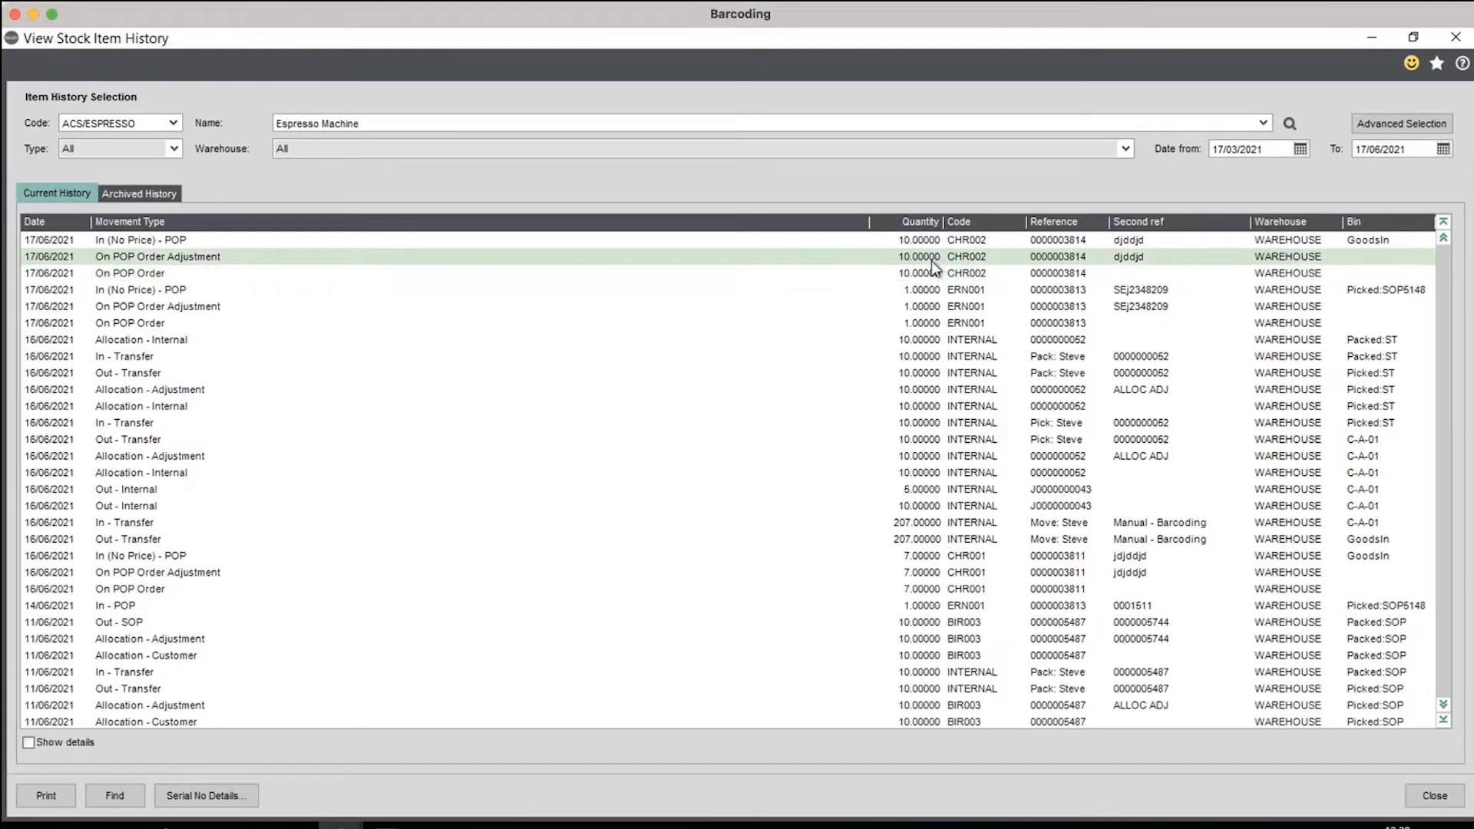
{"action": "left_click", "coordinate": [932, 241]}
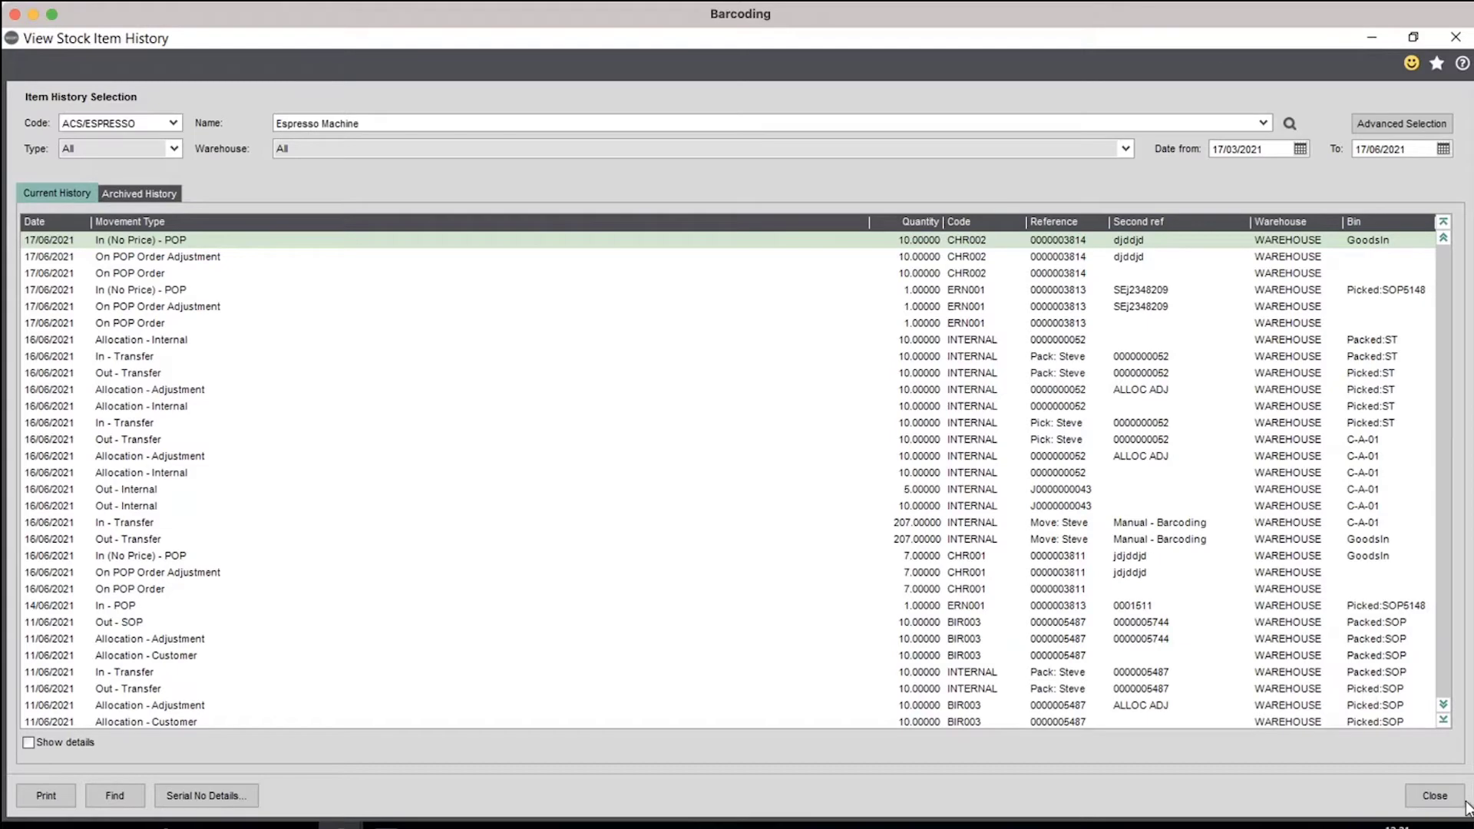
{"action": "left_click", "coordinate": [1434, 796]}
- Switch to the handheld's TeamViewer session and put away 10 ACS/ESPRESSO from GoodsIn into bin C-A-01
{"action": "mouse_move", "coordinate": [476, 822]}
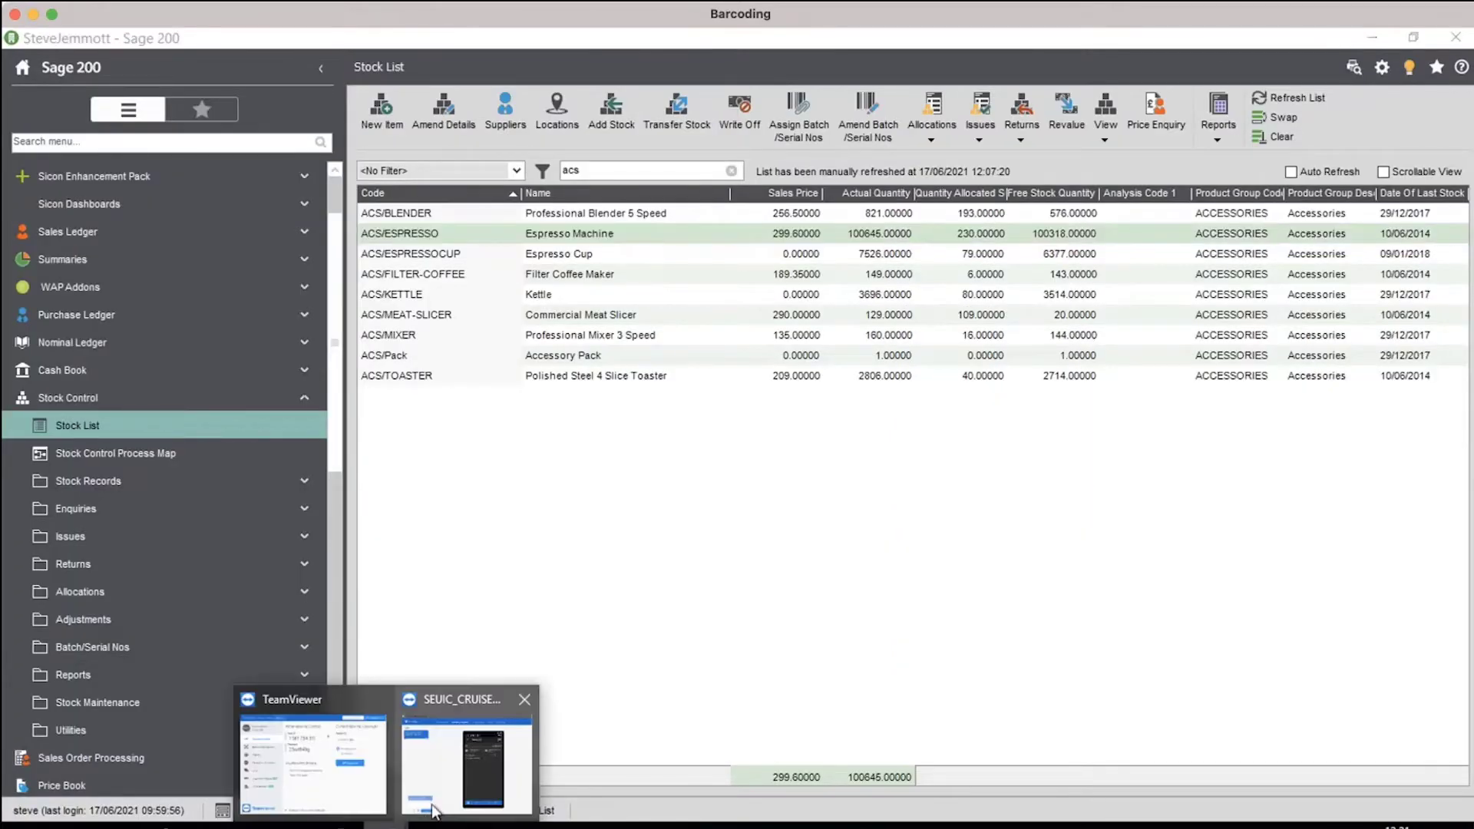
{"action": "left_click", "coordinate": [439, 806]}
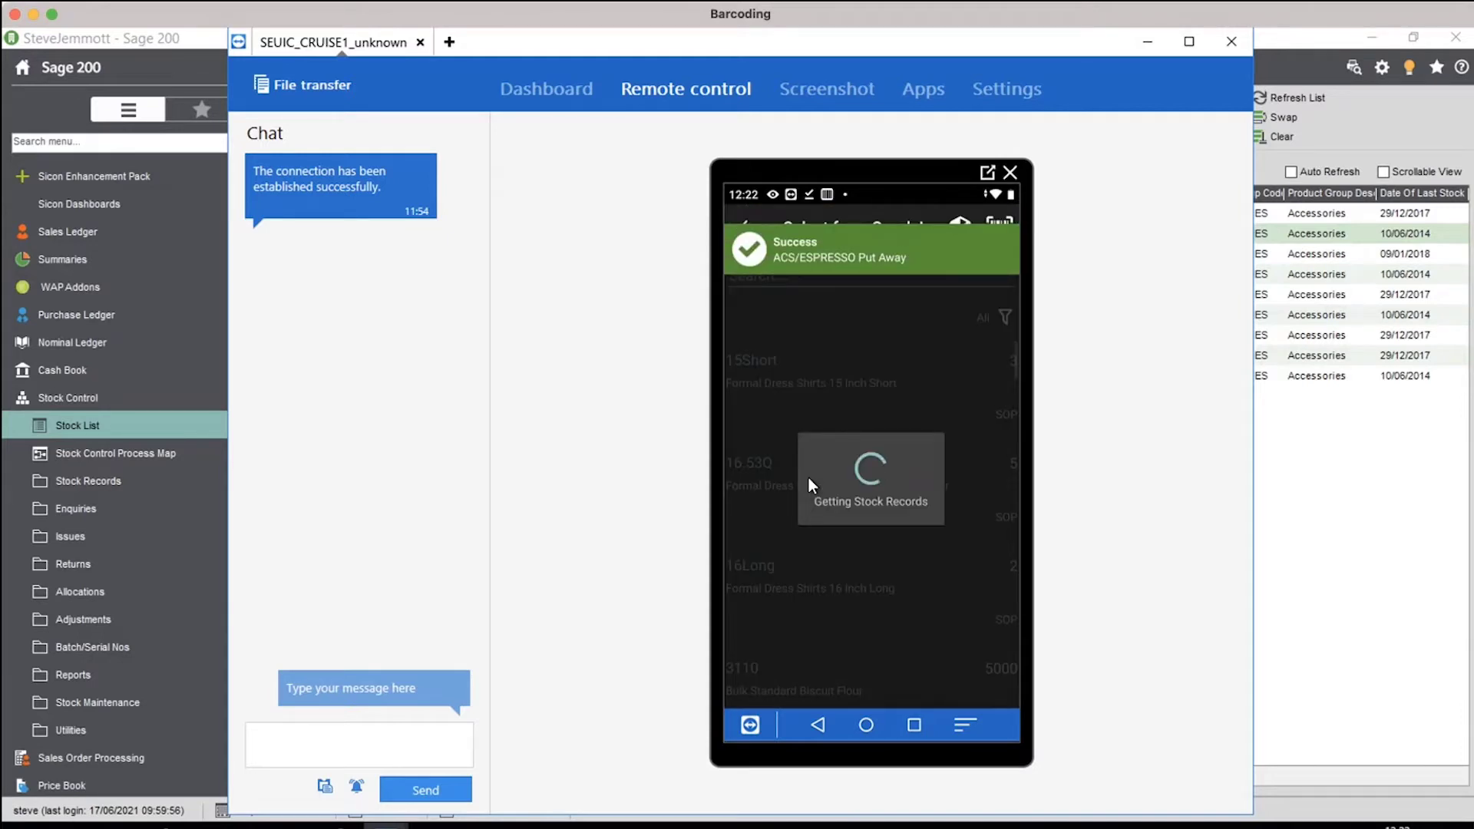
- Return to Sage 200, check the Espresso Machine history for the out and in transfers between bins, and close it
{"action": "left_click", "coordinate": [1347, 469]}
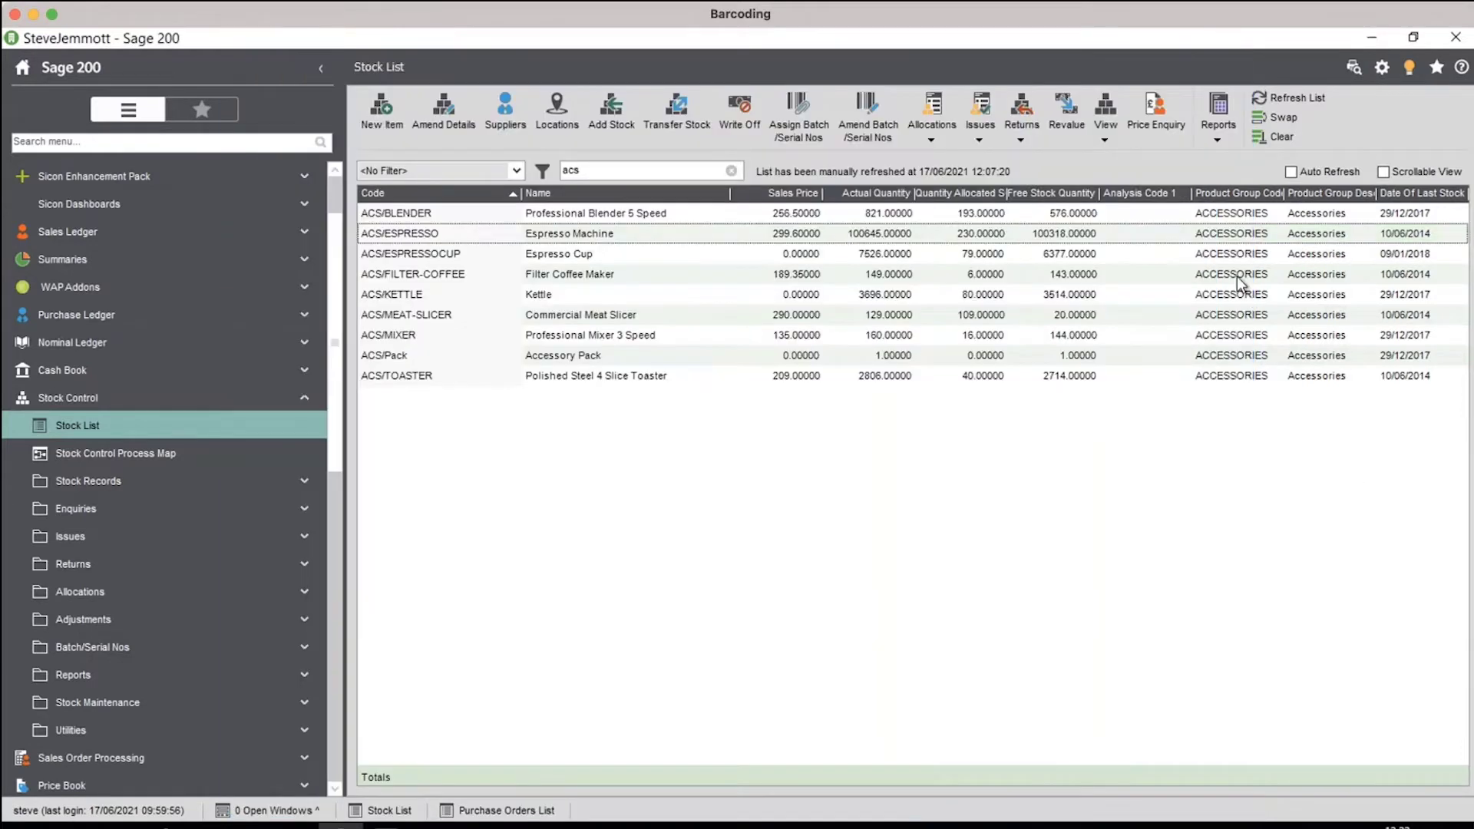
{"action": "left_click", "coordinate": [1115, 137]}
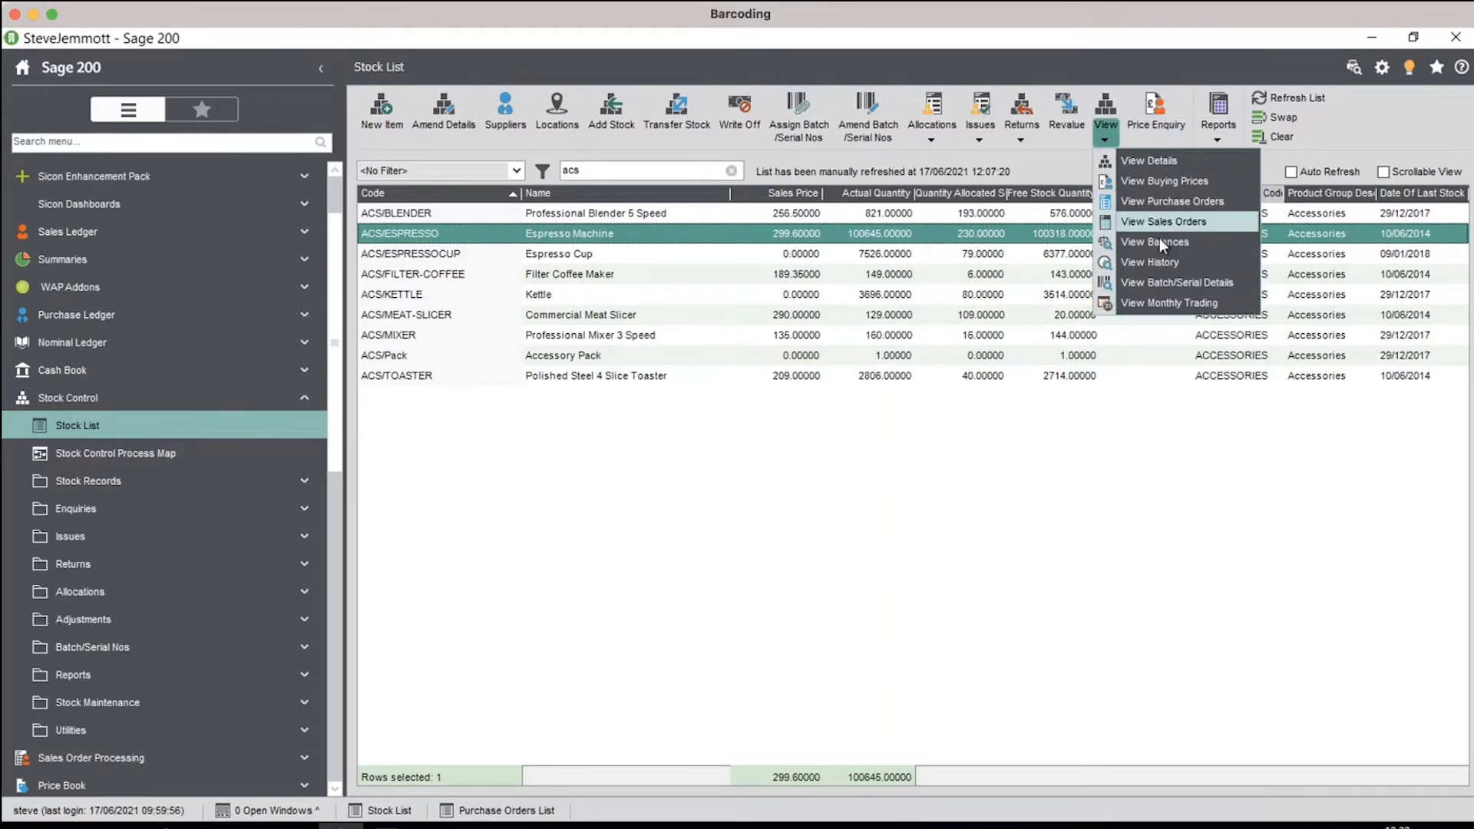
{"action": "left_click", "coordinate": [1155, 262]}
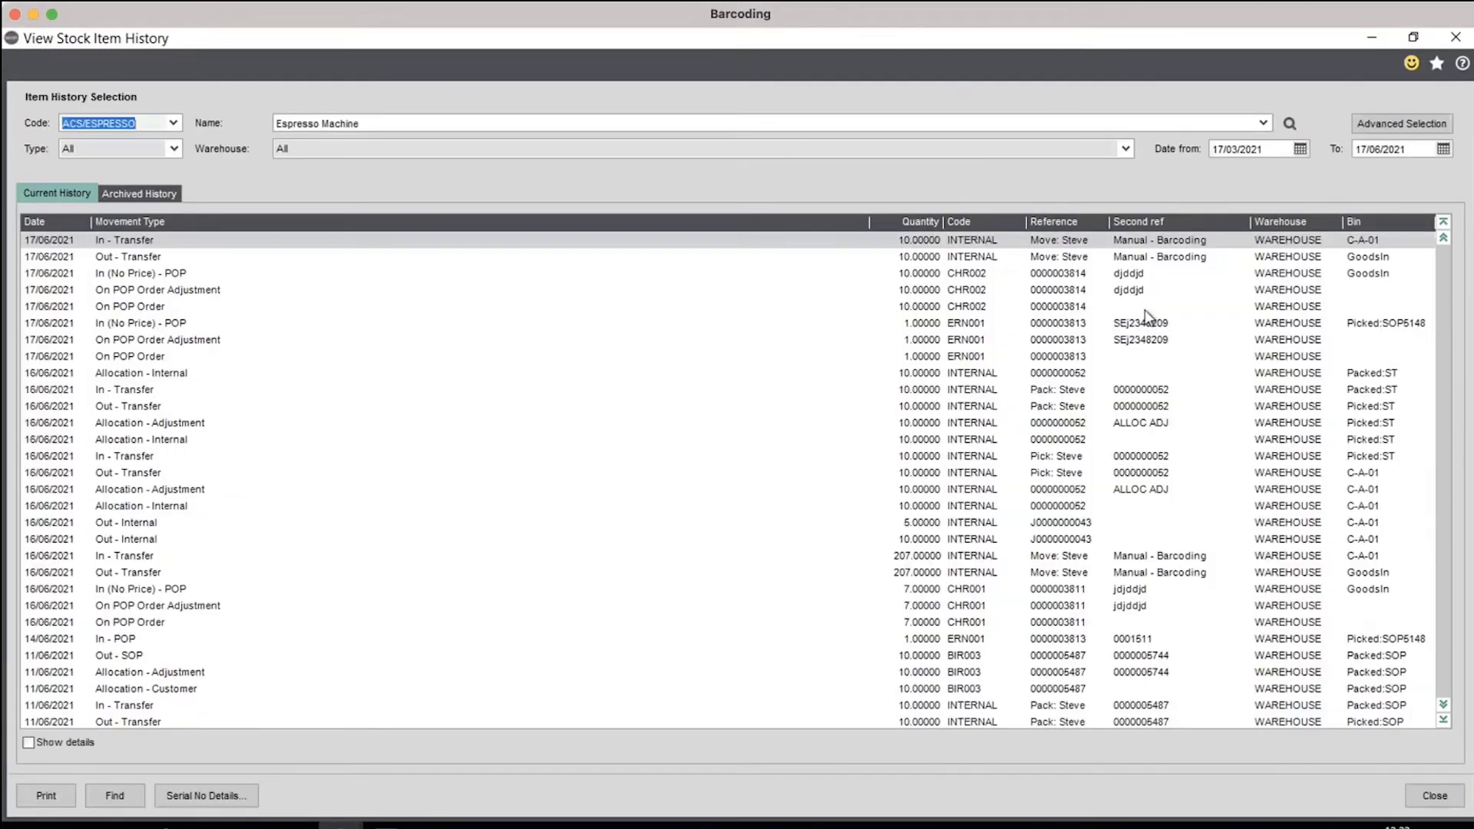
{"action": "left_click", "coordinate": [990, 259]}
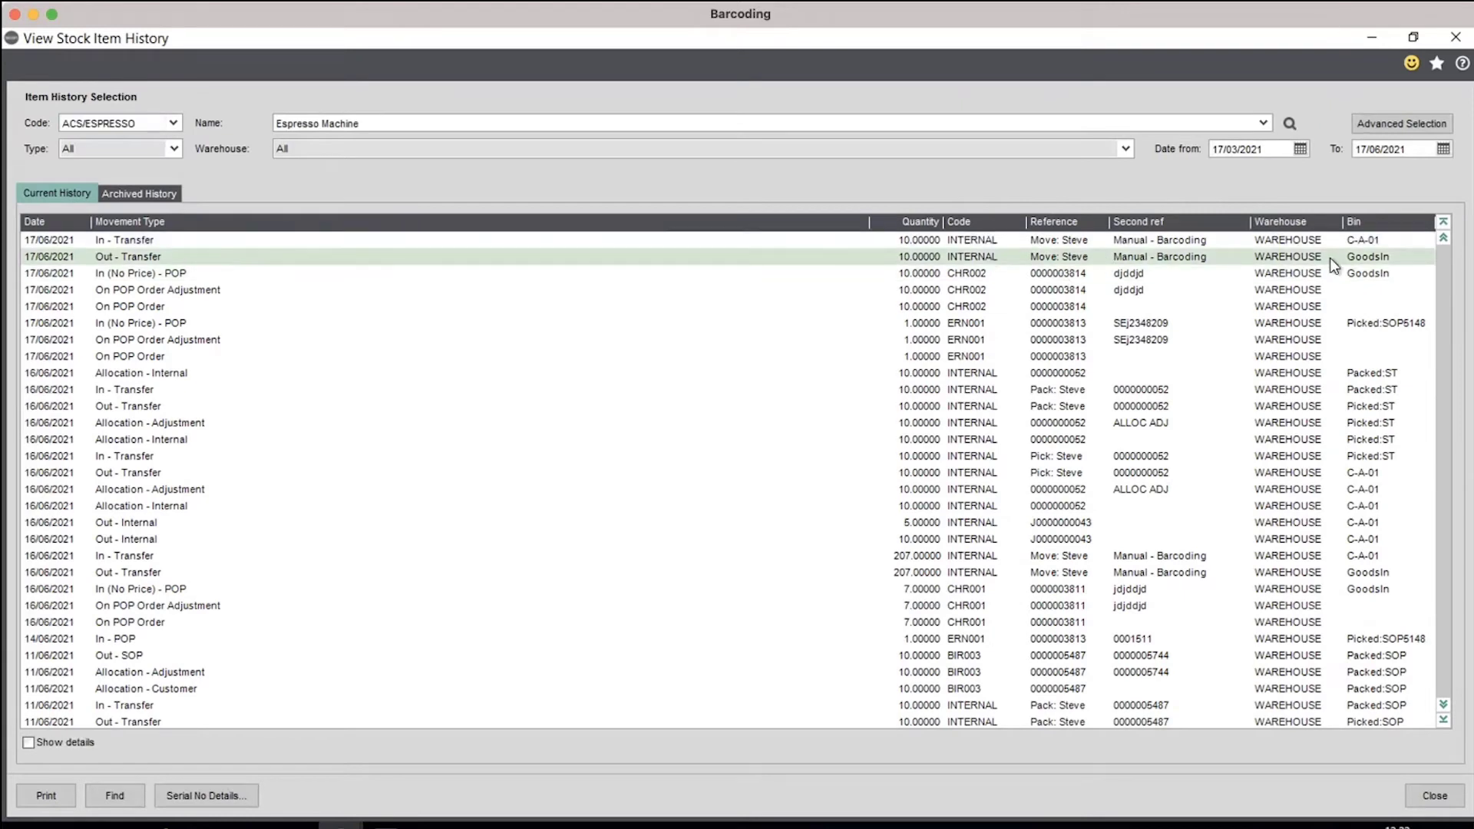
{"action": "left_click", "coordinate": [1075, 244]}
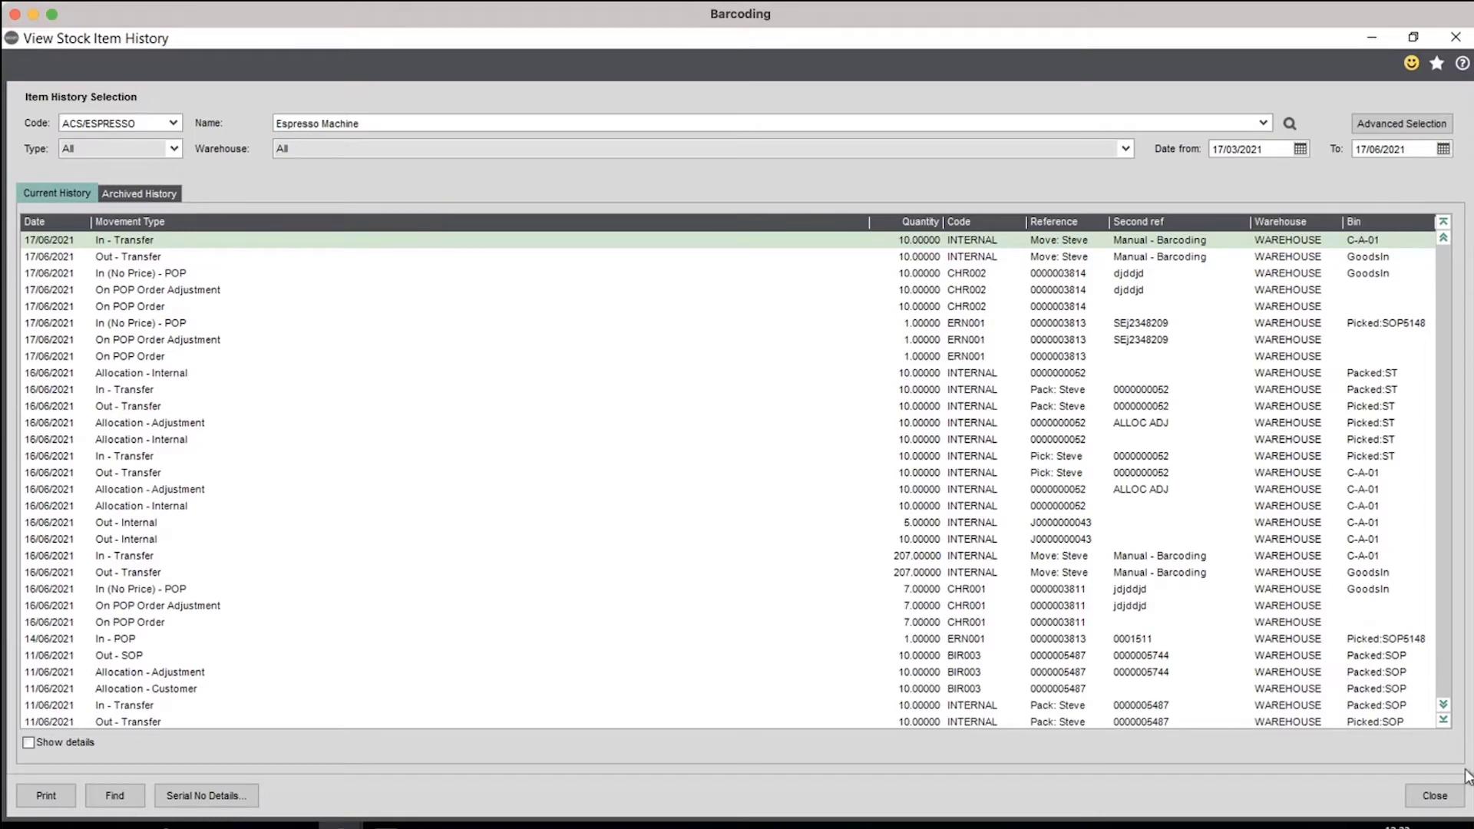
{"action": "left_click", "coordinate": [1443, 800]}
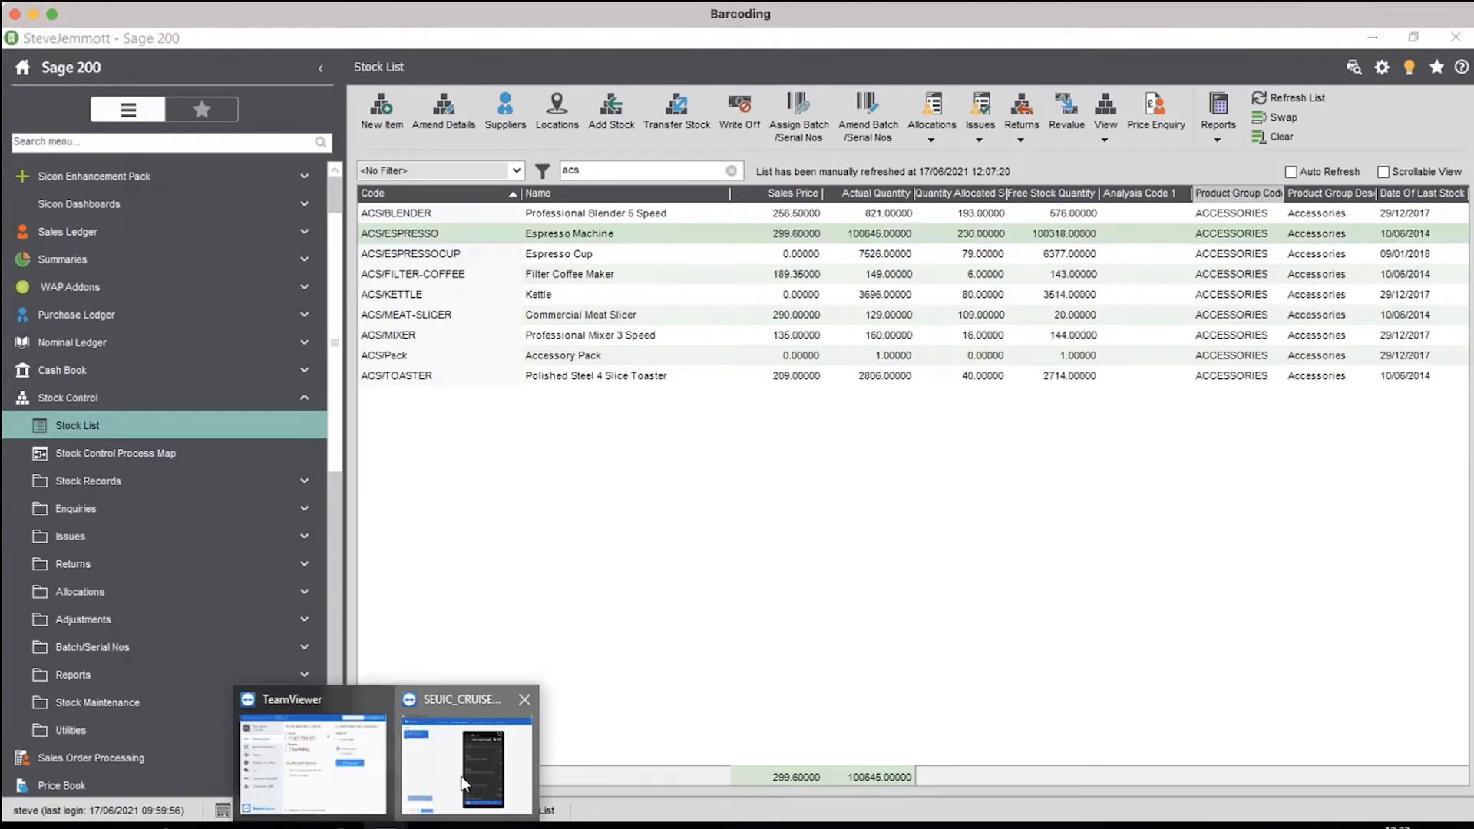
- Switch to the handheld's TeamViewer session and transfer one ACS/KETTLE from bin B-A-01 to A-A-01
{"action": "left_click", "coordinate": [464, 784]}
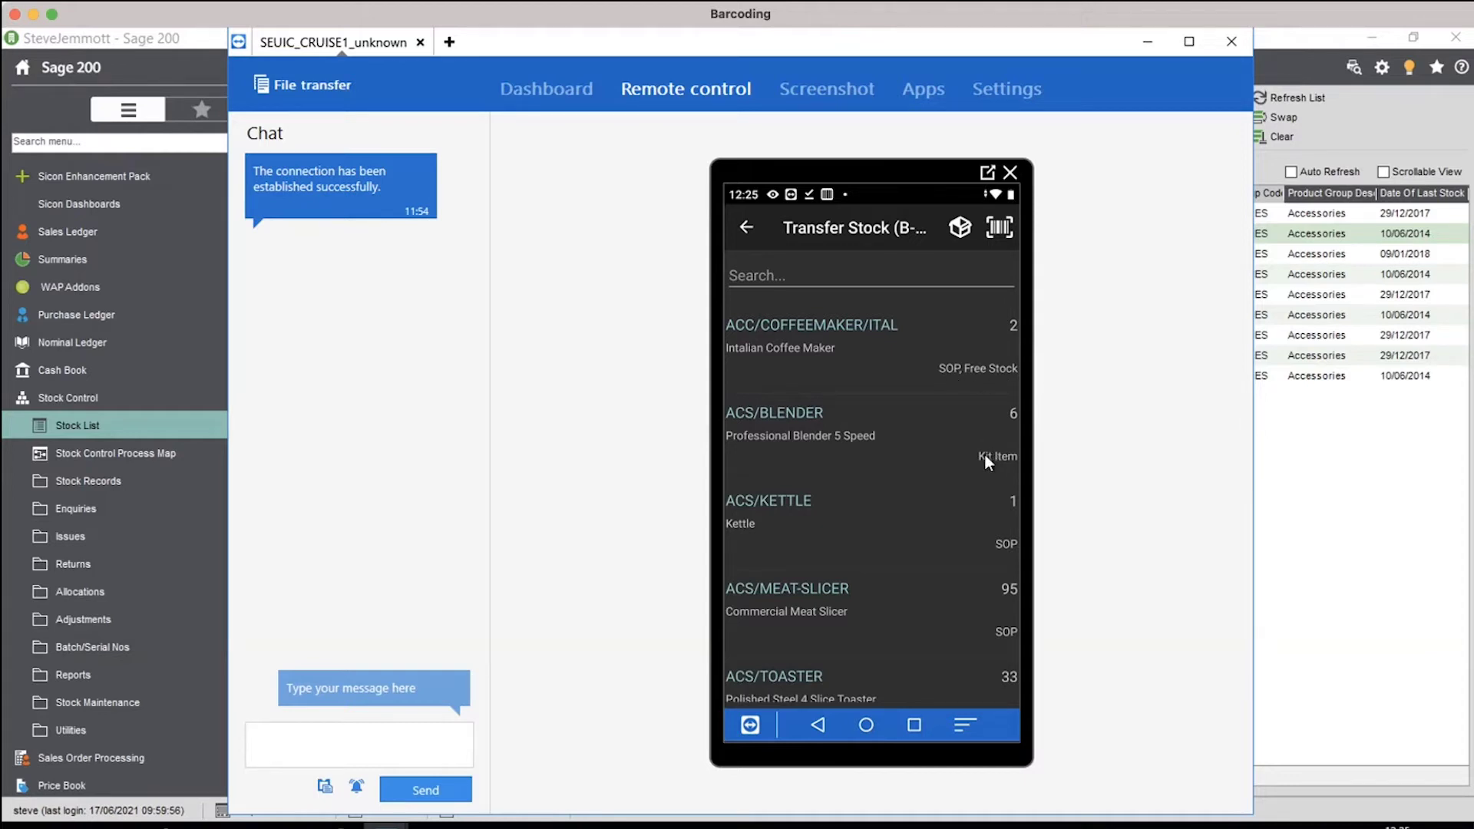
{"action": "left_click", "coordinate": [981, 624]}
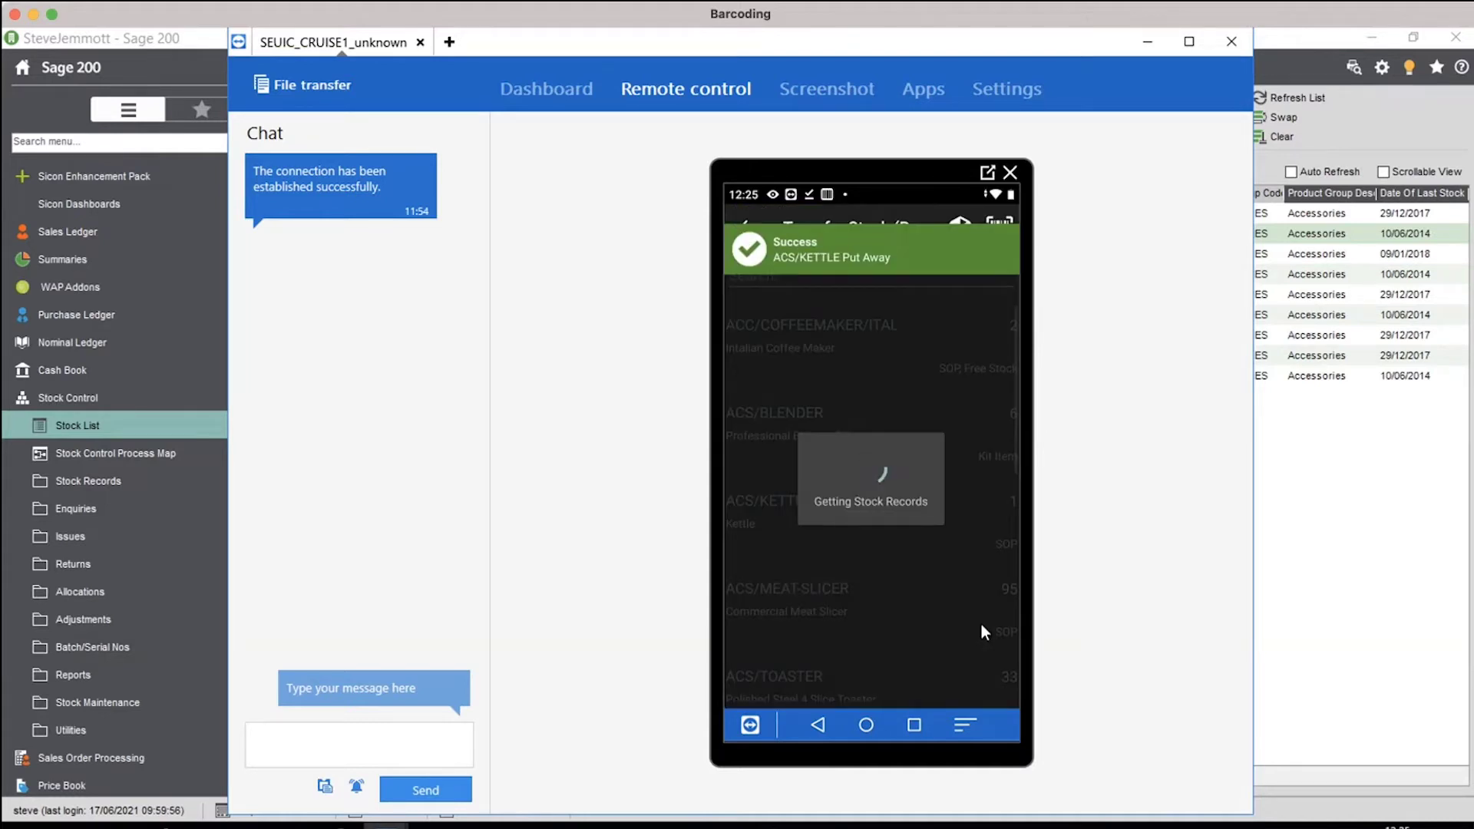
- Return to Sage 200 and view the stock item history of ACS/KETTLE, dismissing its popup note
{"action": "left_click", "coordinate": [1337, 543]}
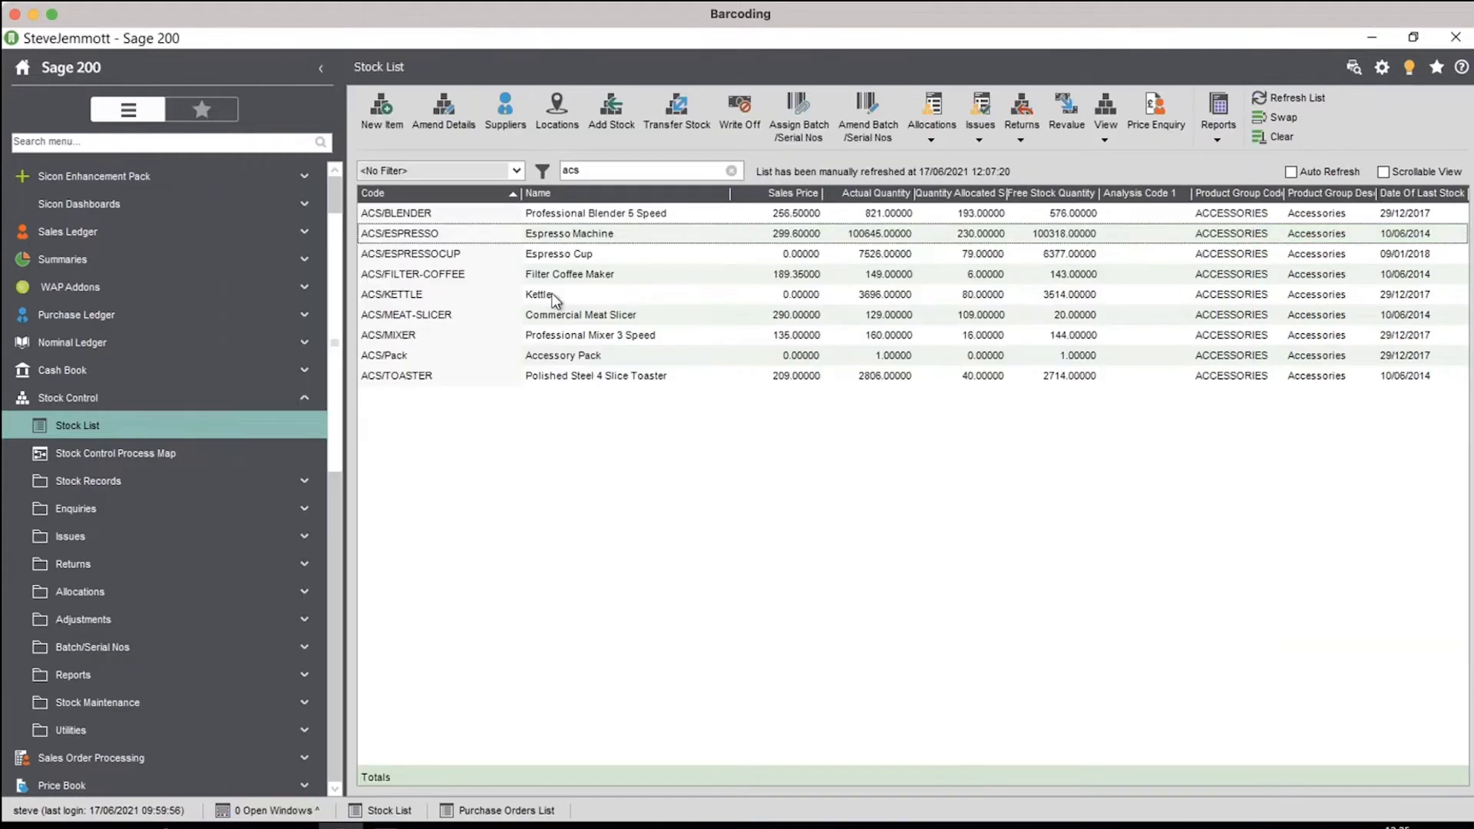
{"action": "left_click", "coordinate": [673, 290]}
{"action": "left_click", "coordinate": [1113, 135]}
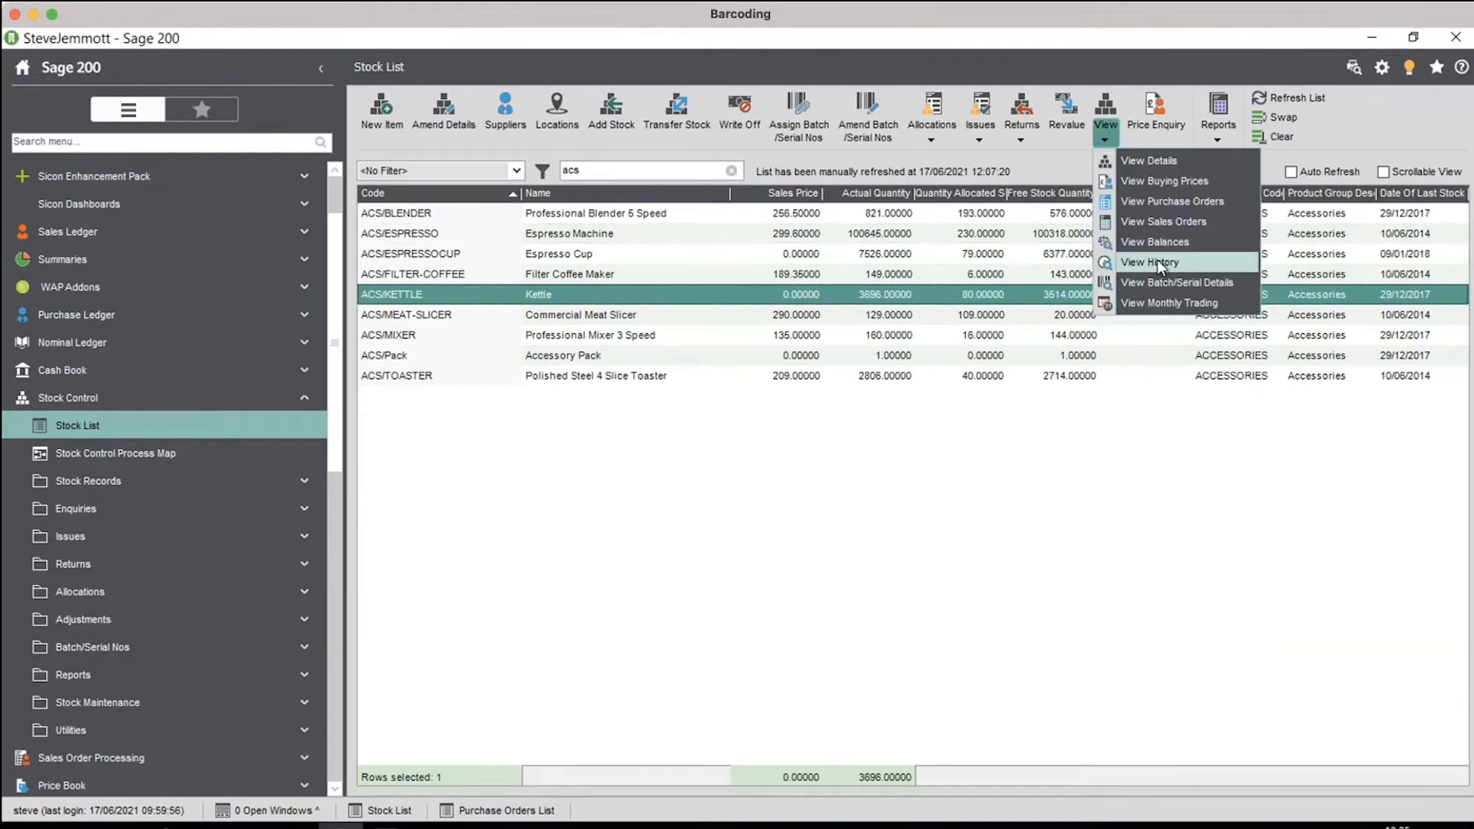
{"action": "left_click", "coordinate": [1158, 260]}
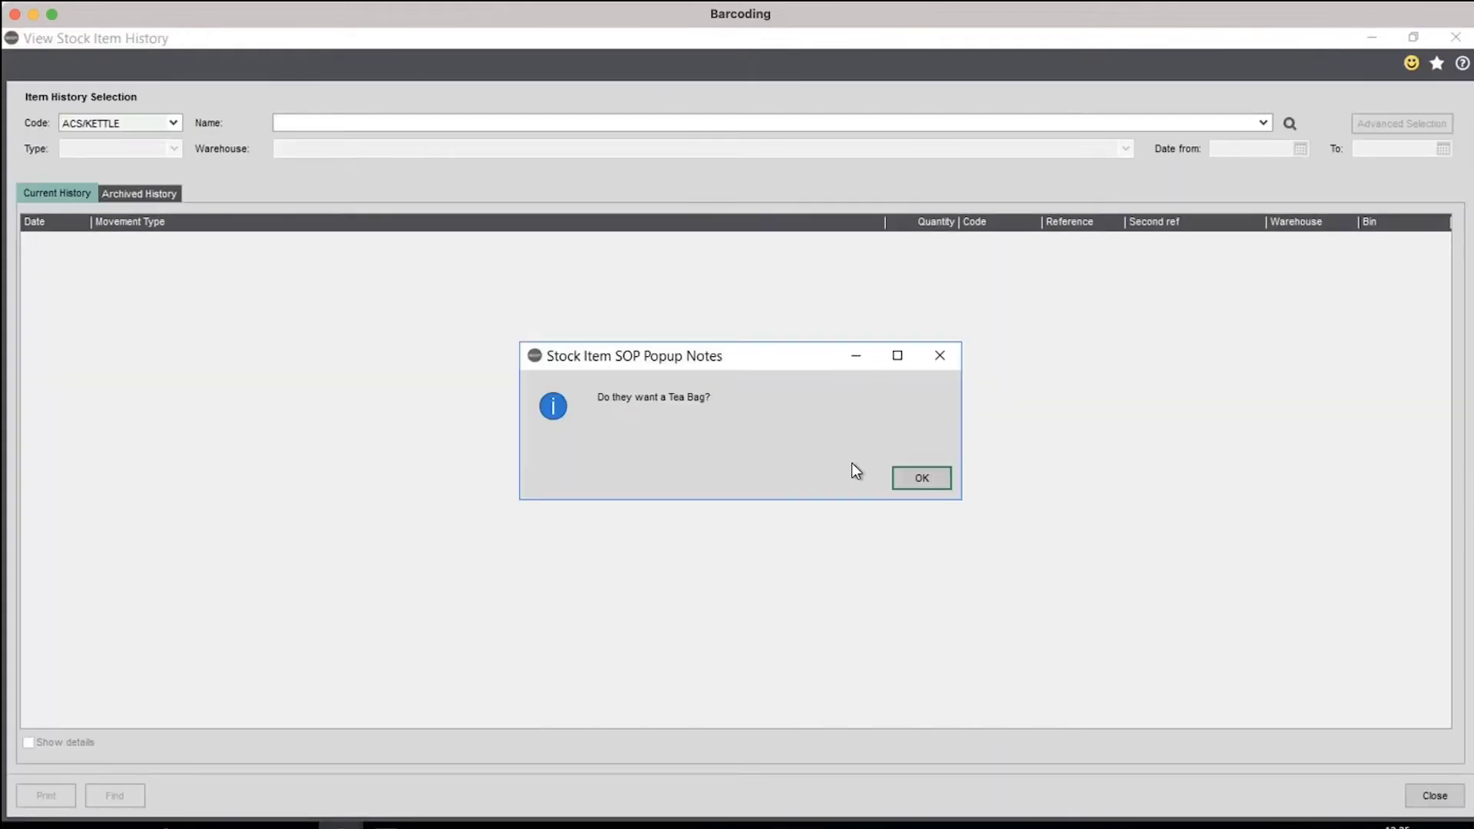
{"action": "left_click", "coordinate": [903, 478]}
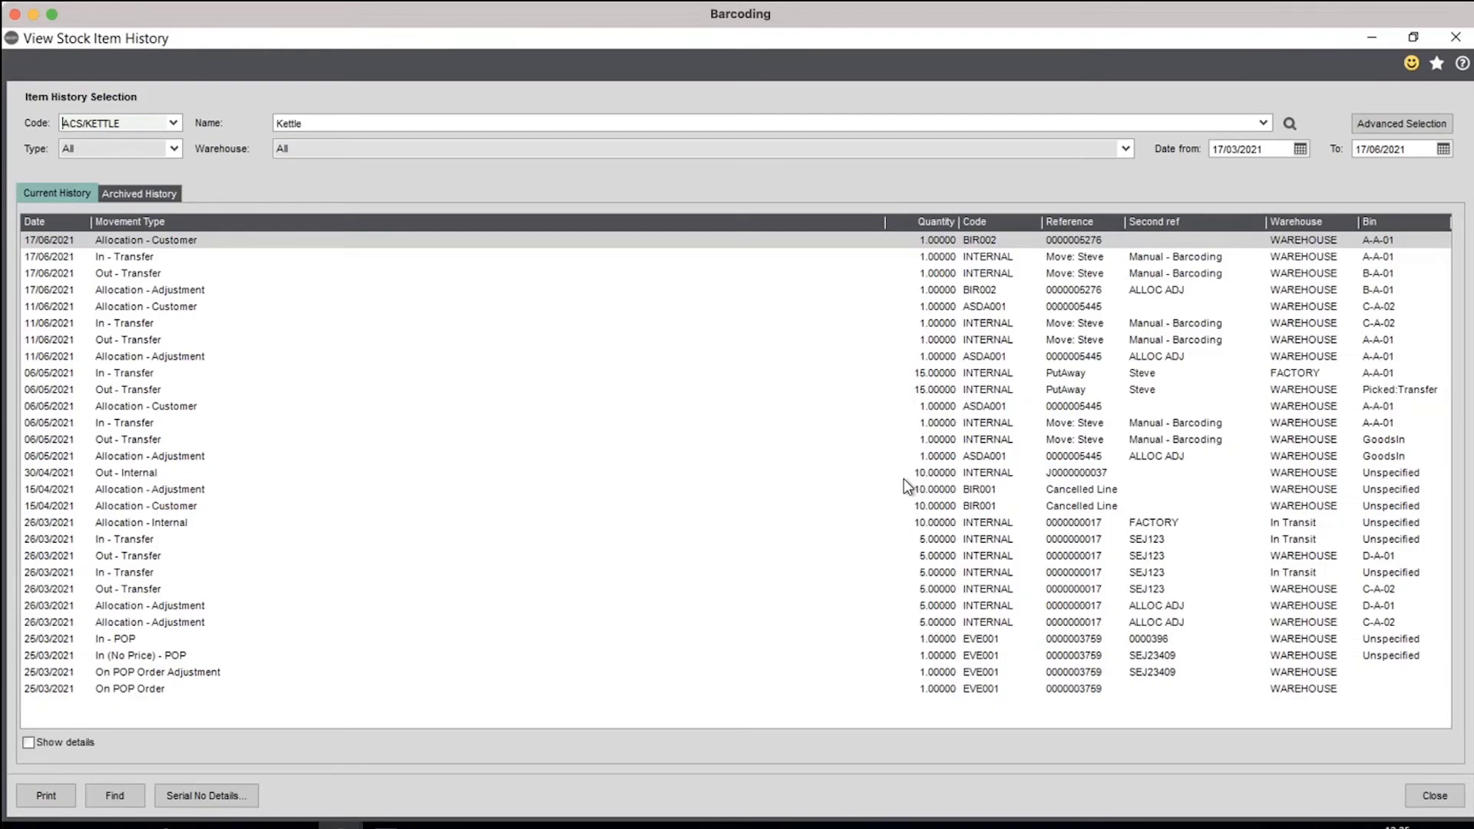
- Examine the Kettle's latest allocation adjustment, out and in transfers and customer allocation, and close the history
{"action": "left_click", "coordinate": [1038, 290]}
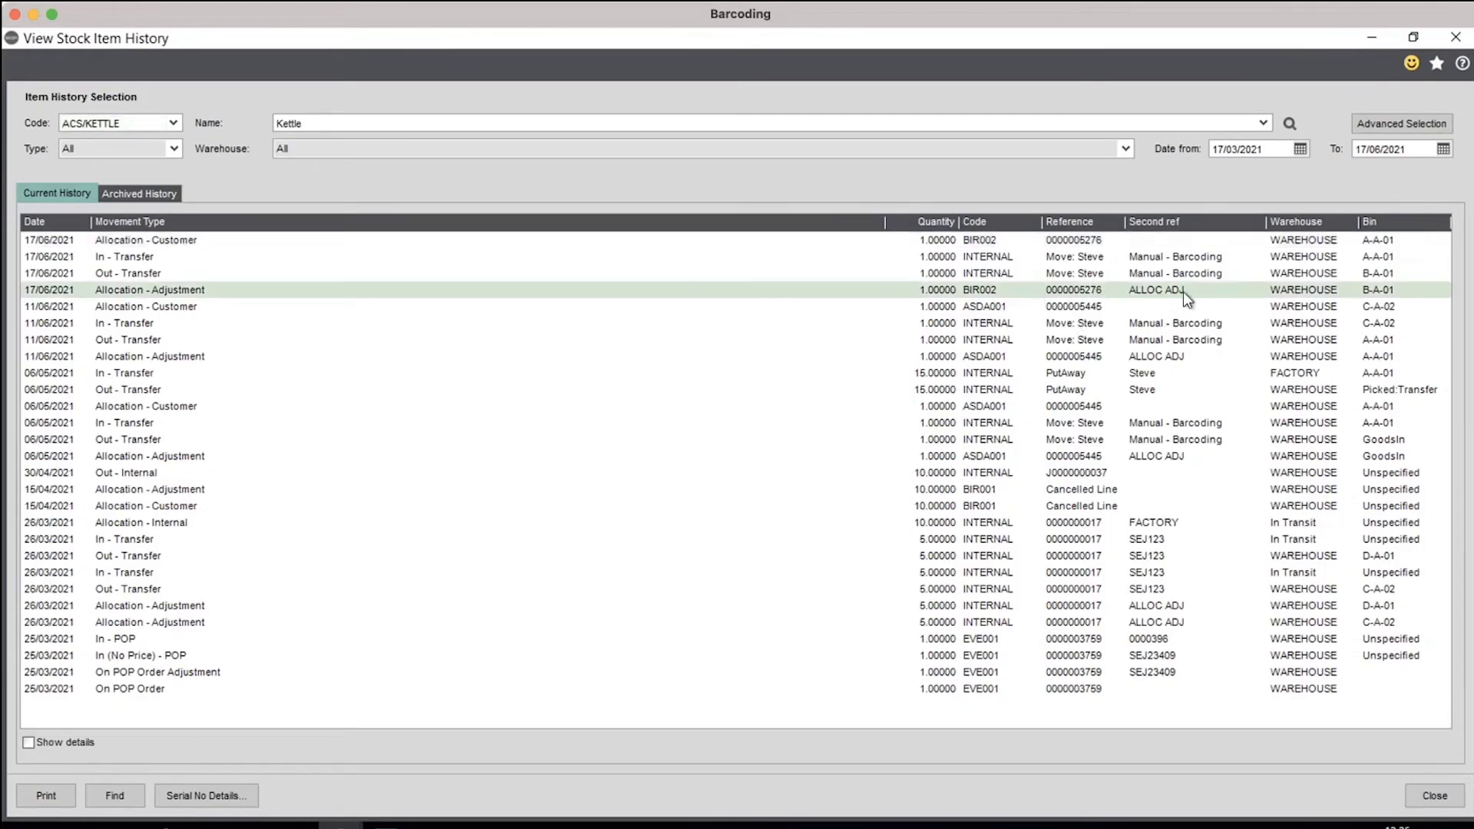
{"action": "left_click", "coordinate": [1094, 277]}
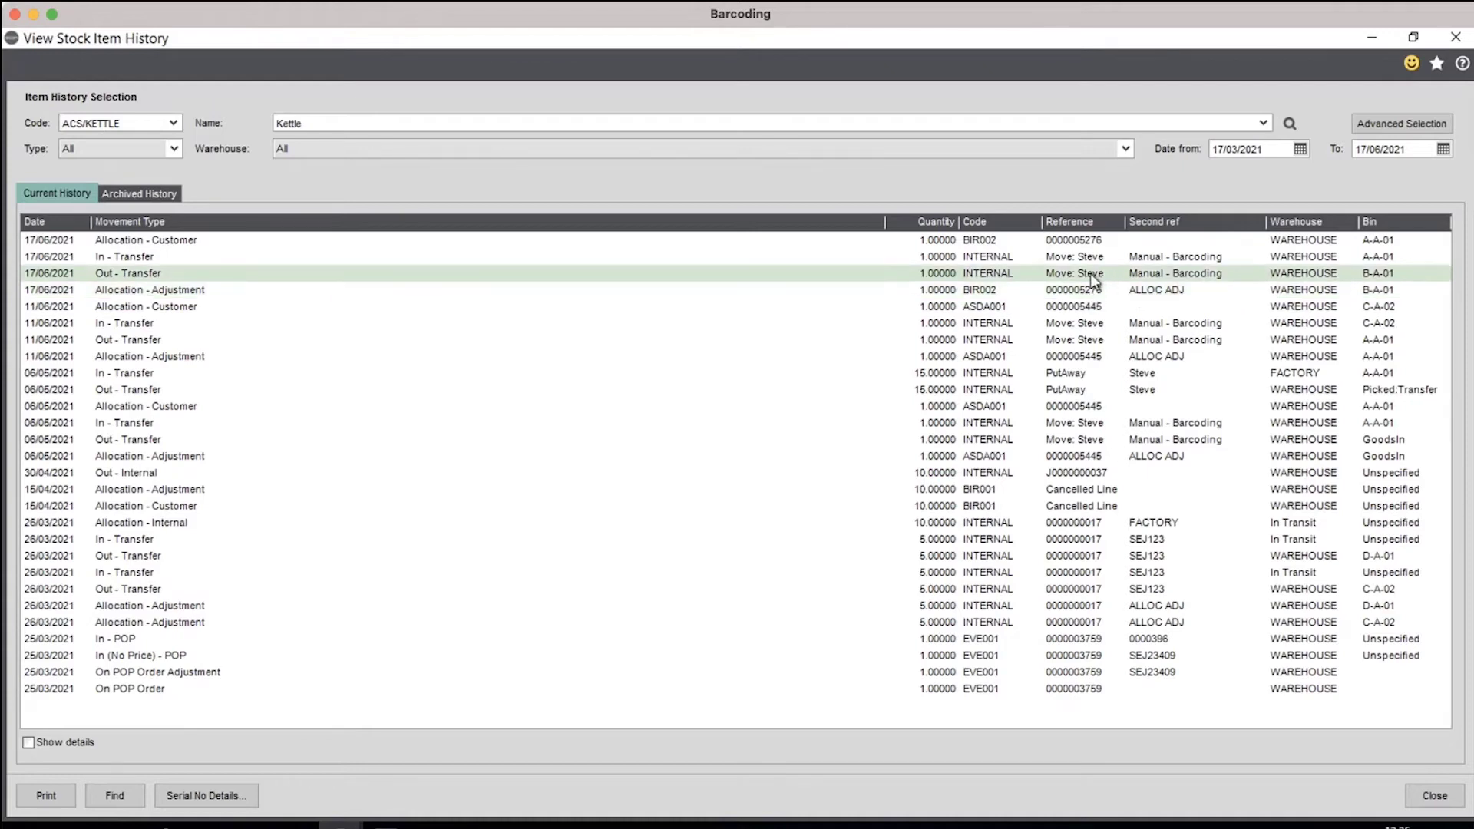
{"action": "left_click", "coordinate": [1025, 258]}
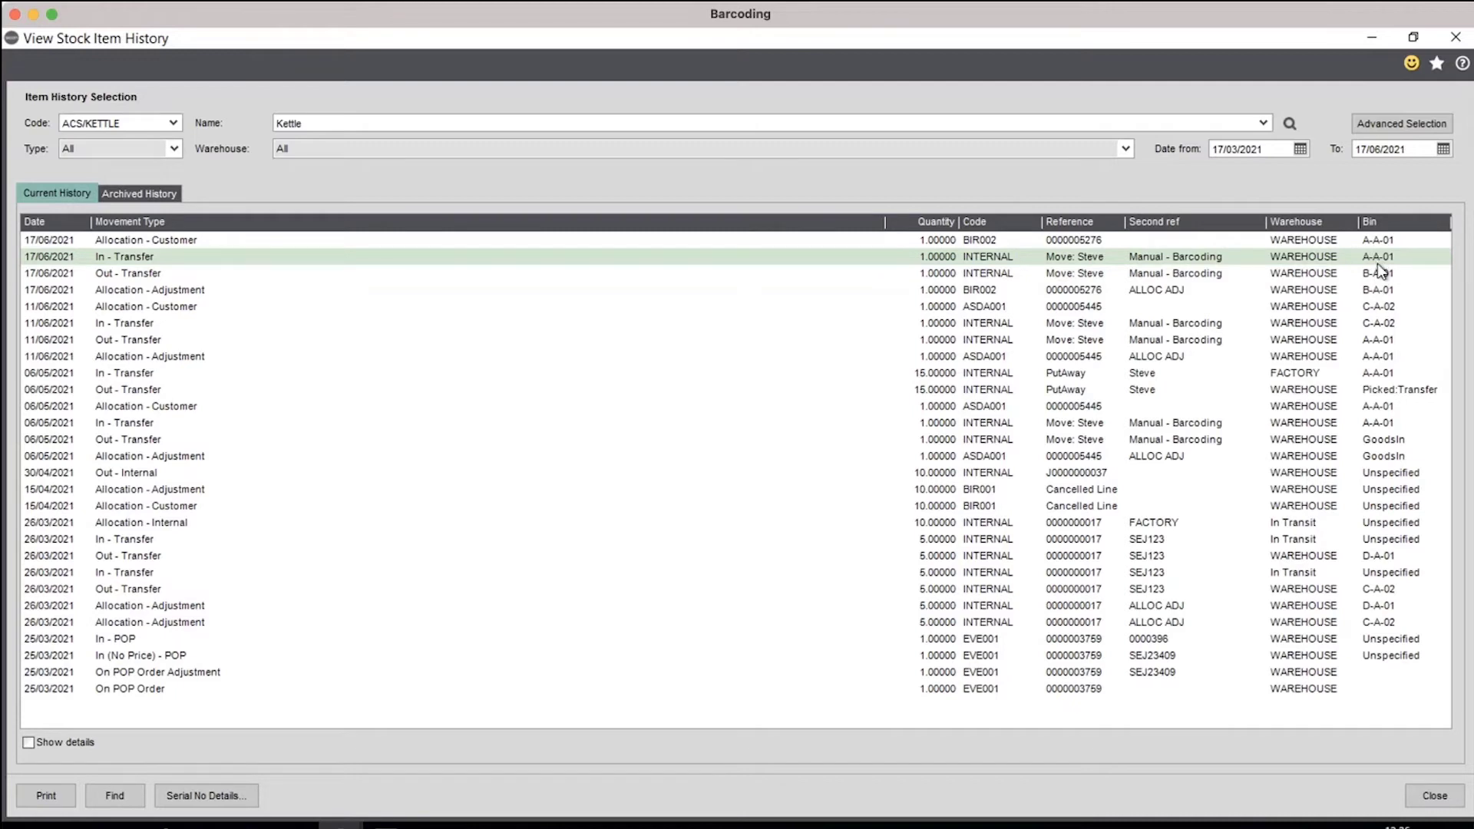
{"action": "left_click", "coordinate": [1114, 248]}
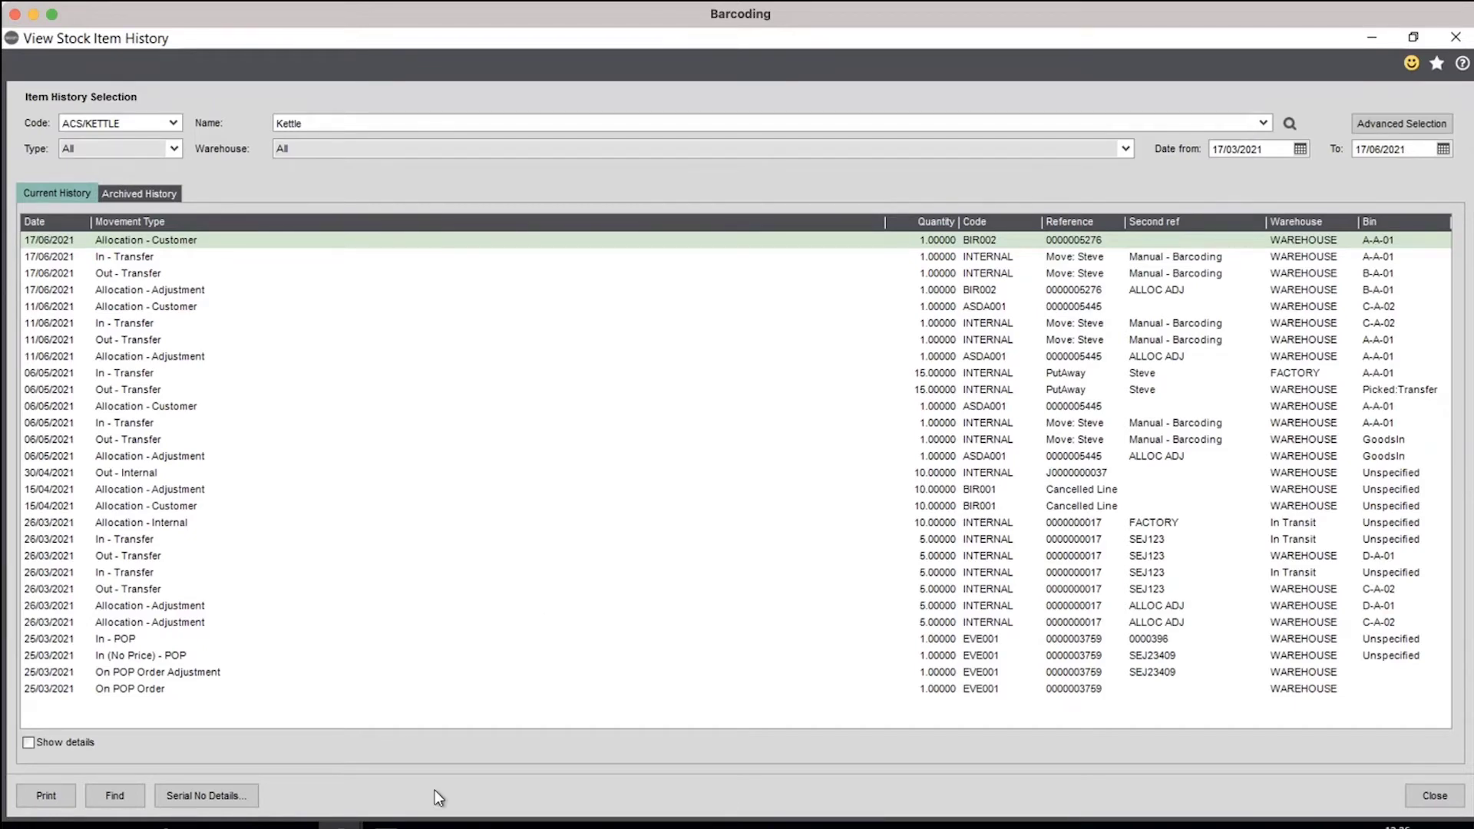
{"action": "left_click", "coordinate": [1434, 795]}
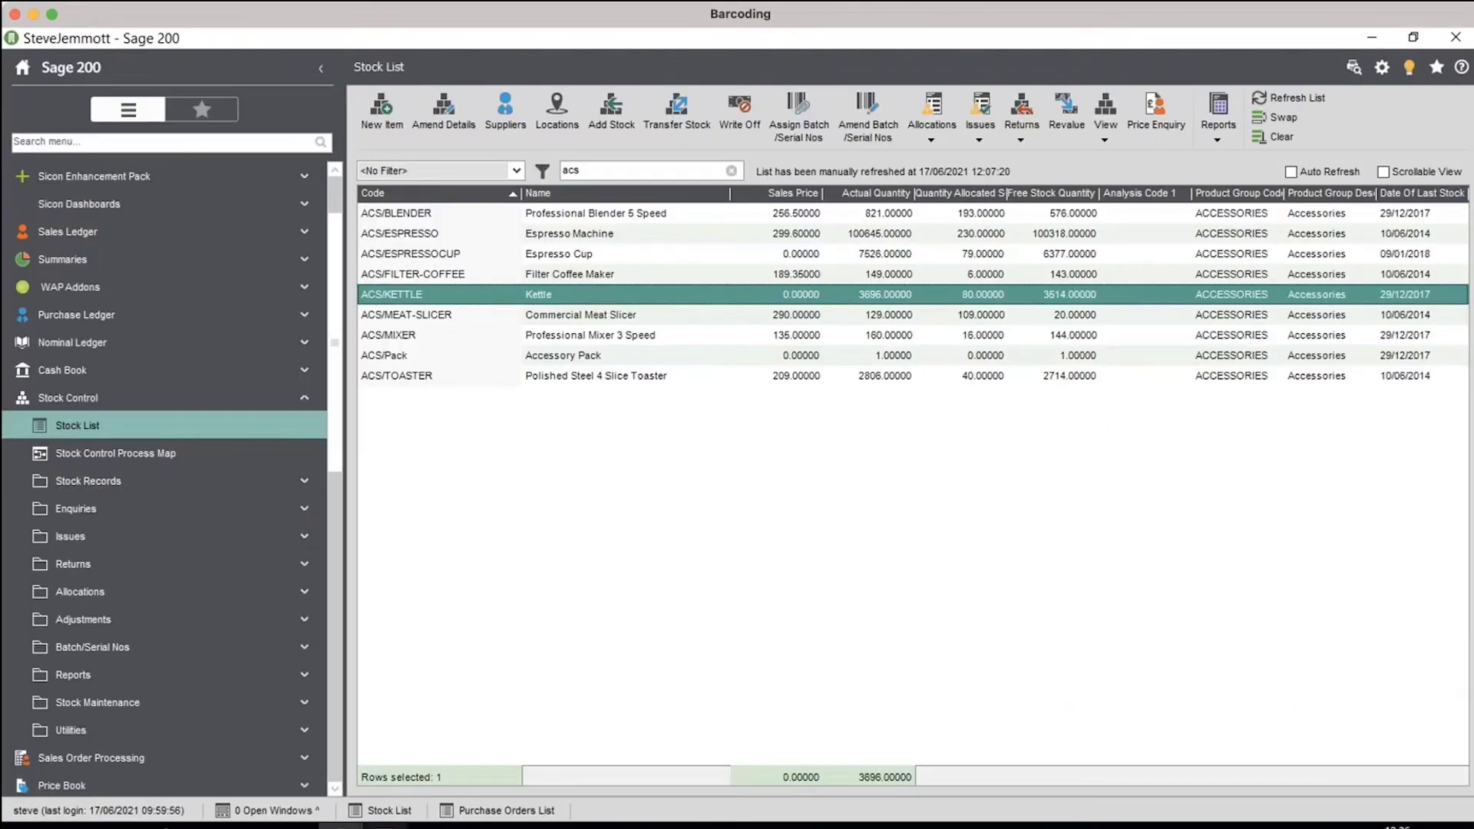
- Switch to the handheld's TeamViewer session and look at the Warehouse Transfer list among its stock functions
{"action": "left_click", "coordinate": [430, 806]}
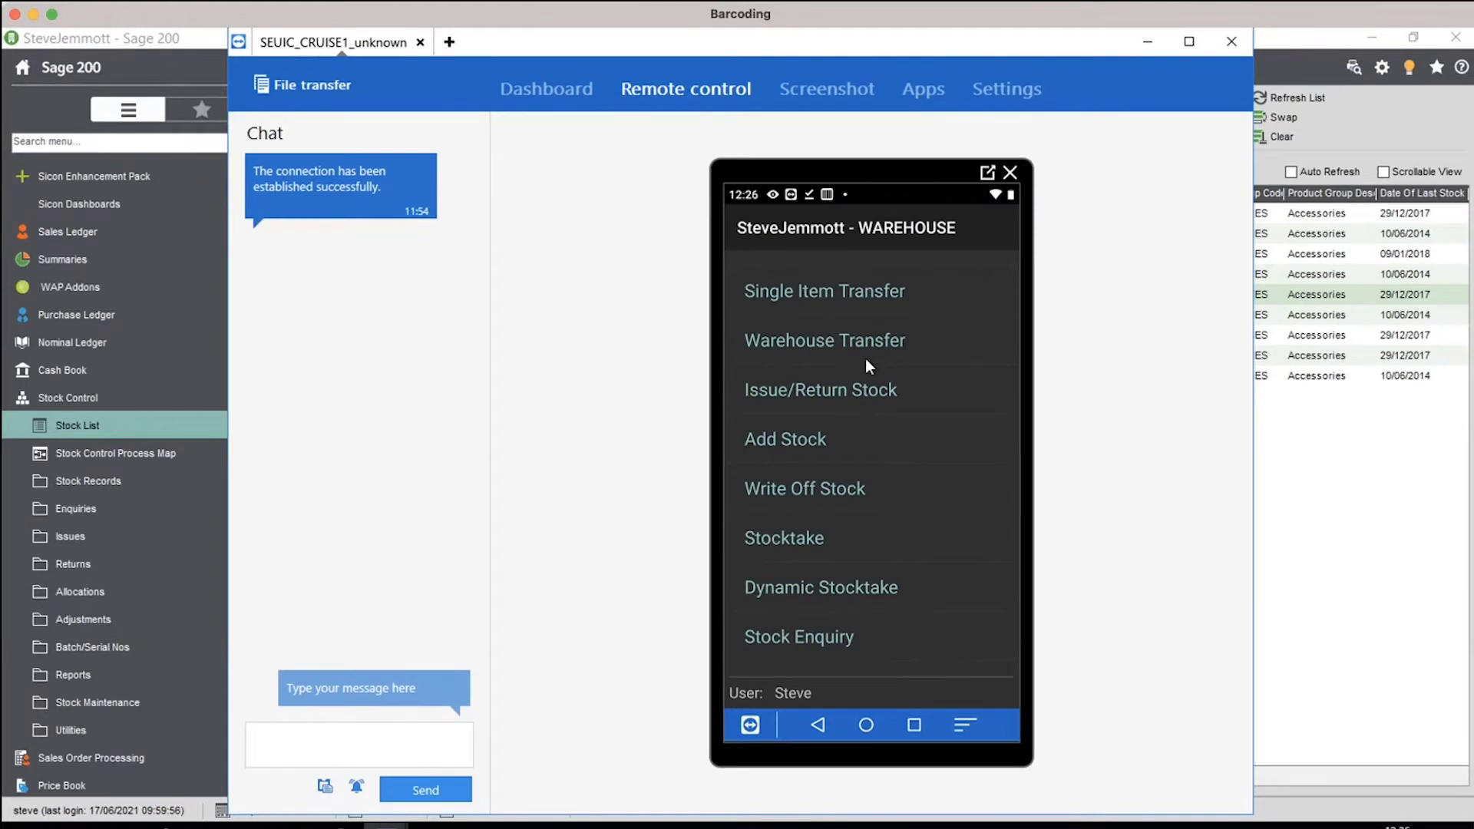
{"action": "scroll", "coordinate": [864, 357], "scroll_direction": "up", "scroll_amount": 1}
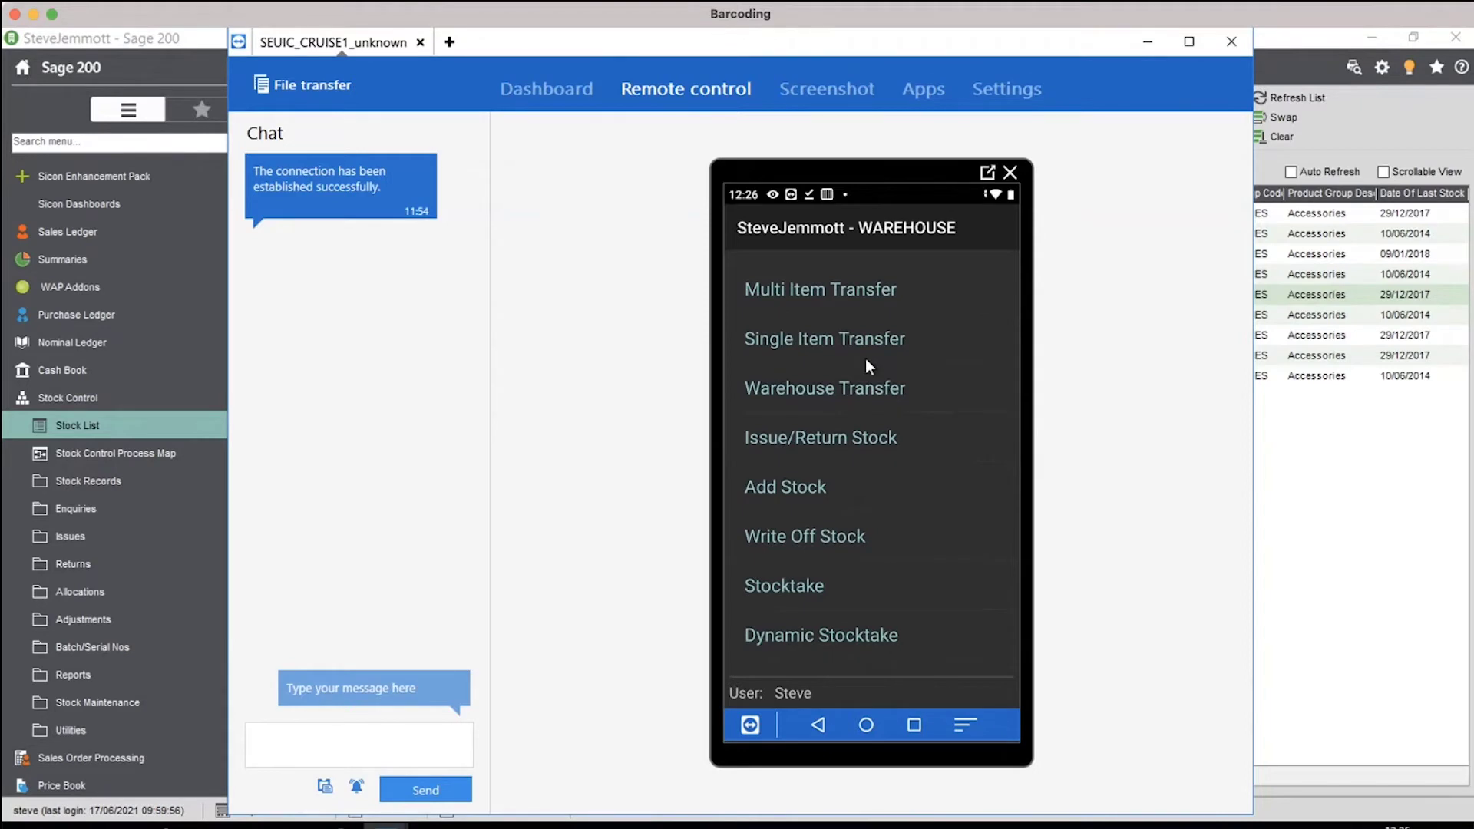
{"action": "scroll", "coordinate": [866, 361], "scroll_direction": "up", "scroll_amount": 2}
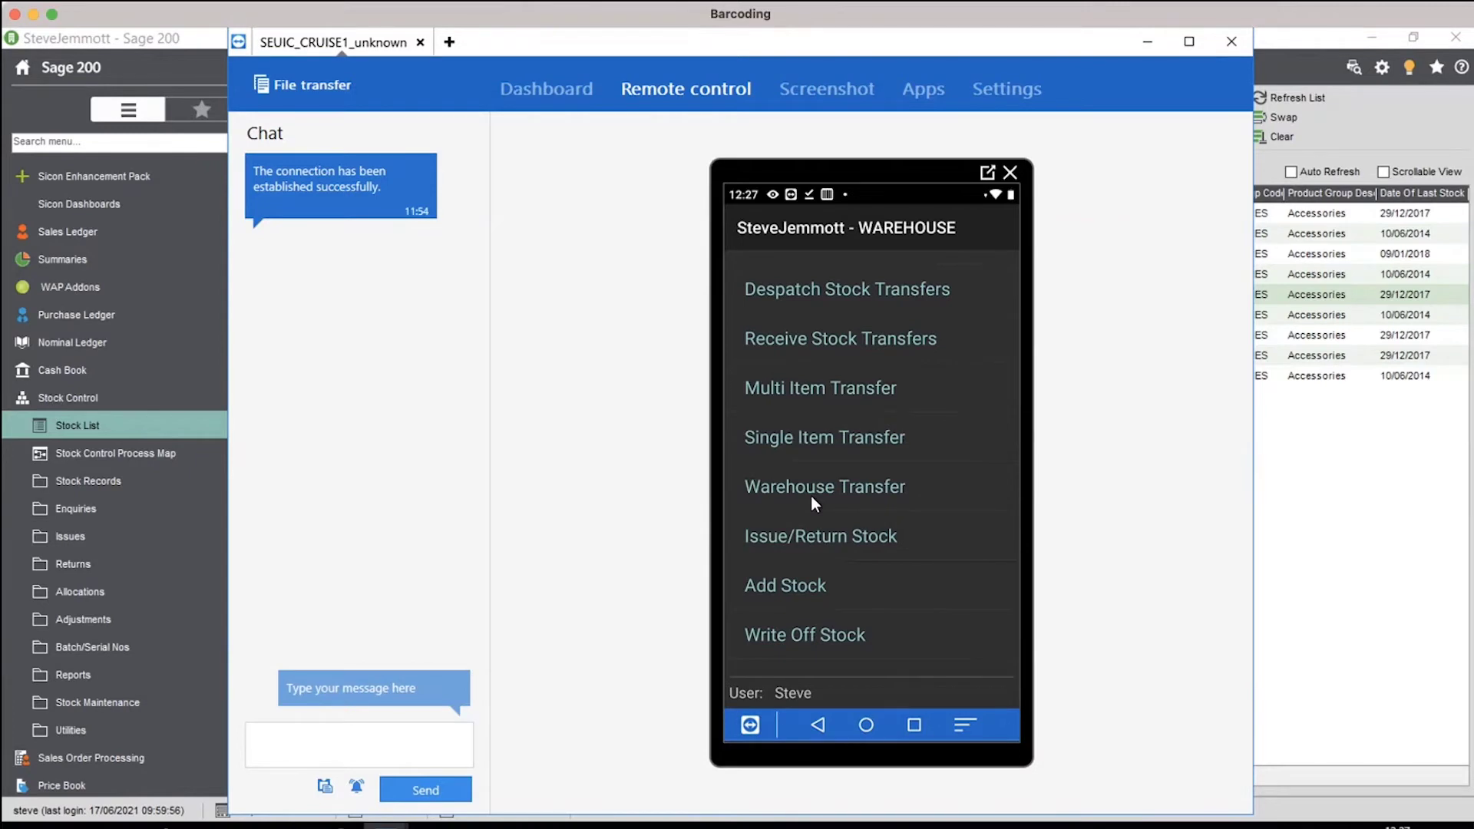
{"action": "left_click", "coordinate": [811, 495]}
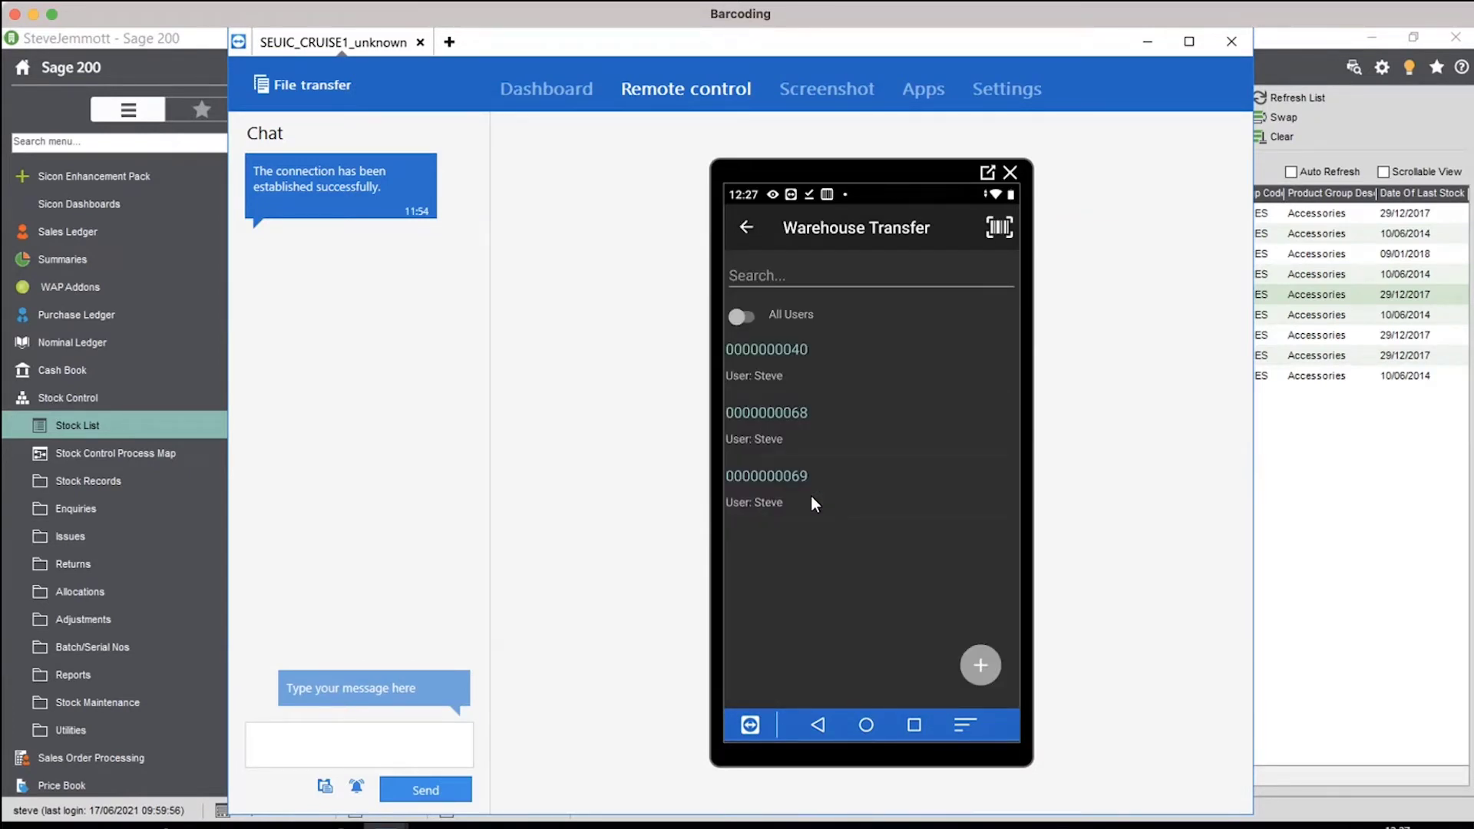
{"action": "left_click", "coordinate": [811, 495]}
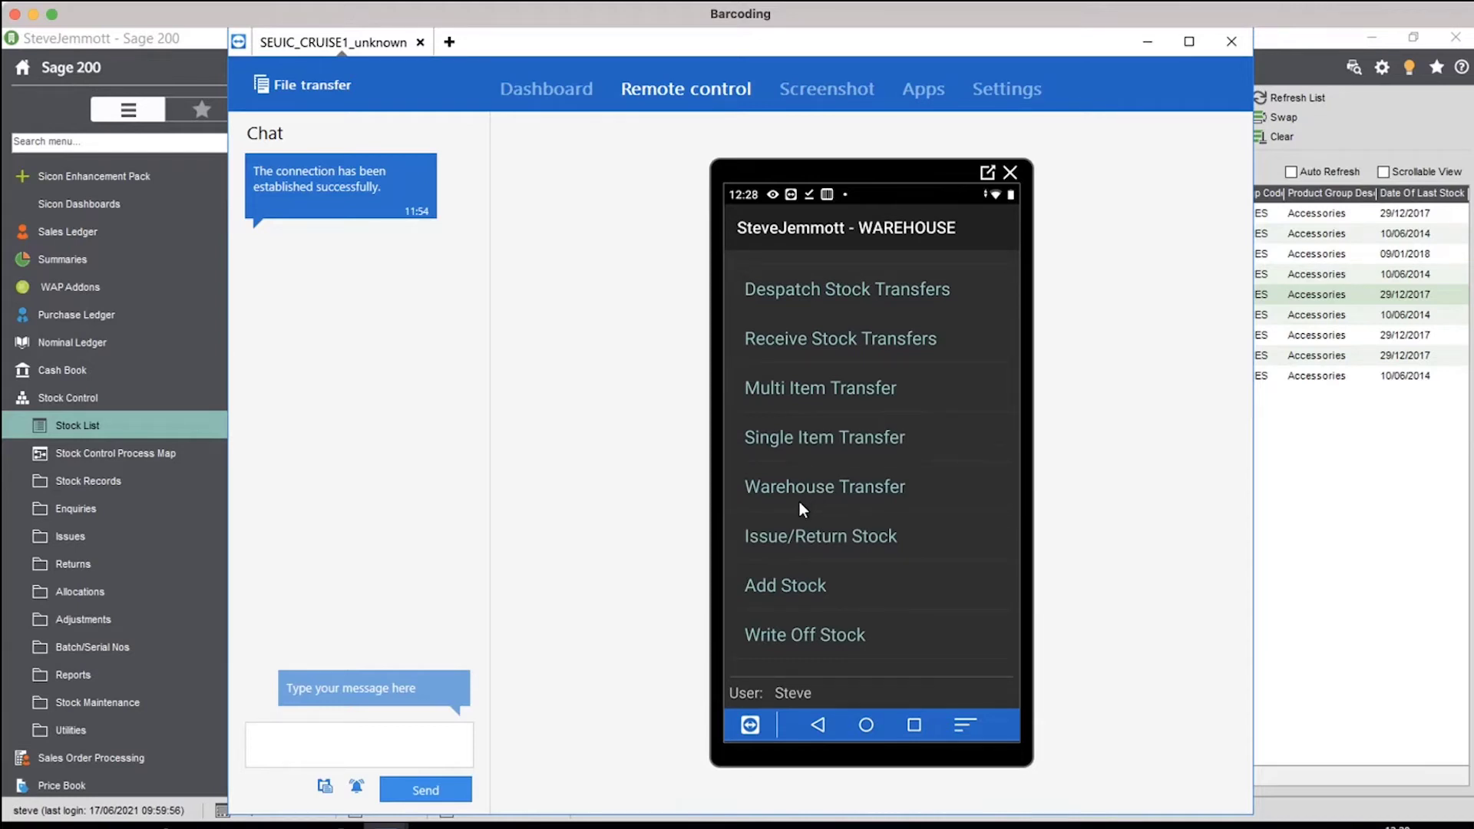
- Switch to Sage 200, view the items on the Move stock transfer in Stock Shortage Transfers, and close the window
{"action": "left_click", "coordinate": [98, 398]}
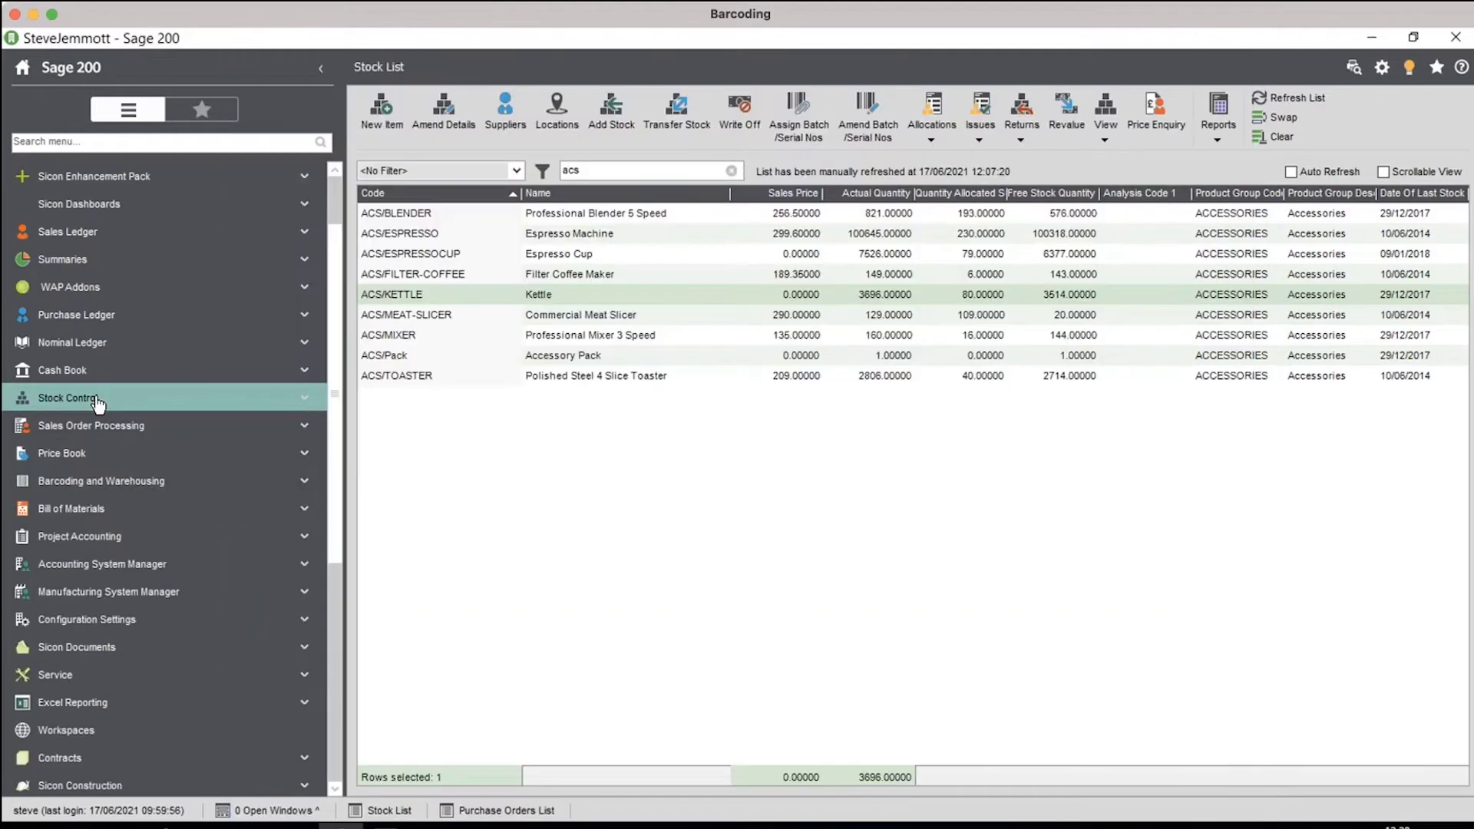
{"action": "left_click", "coordinate": [170, 482]}
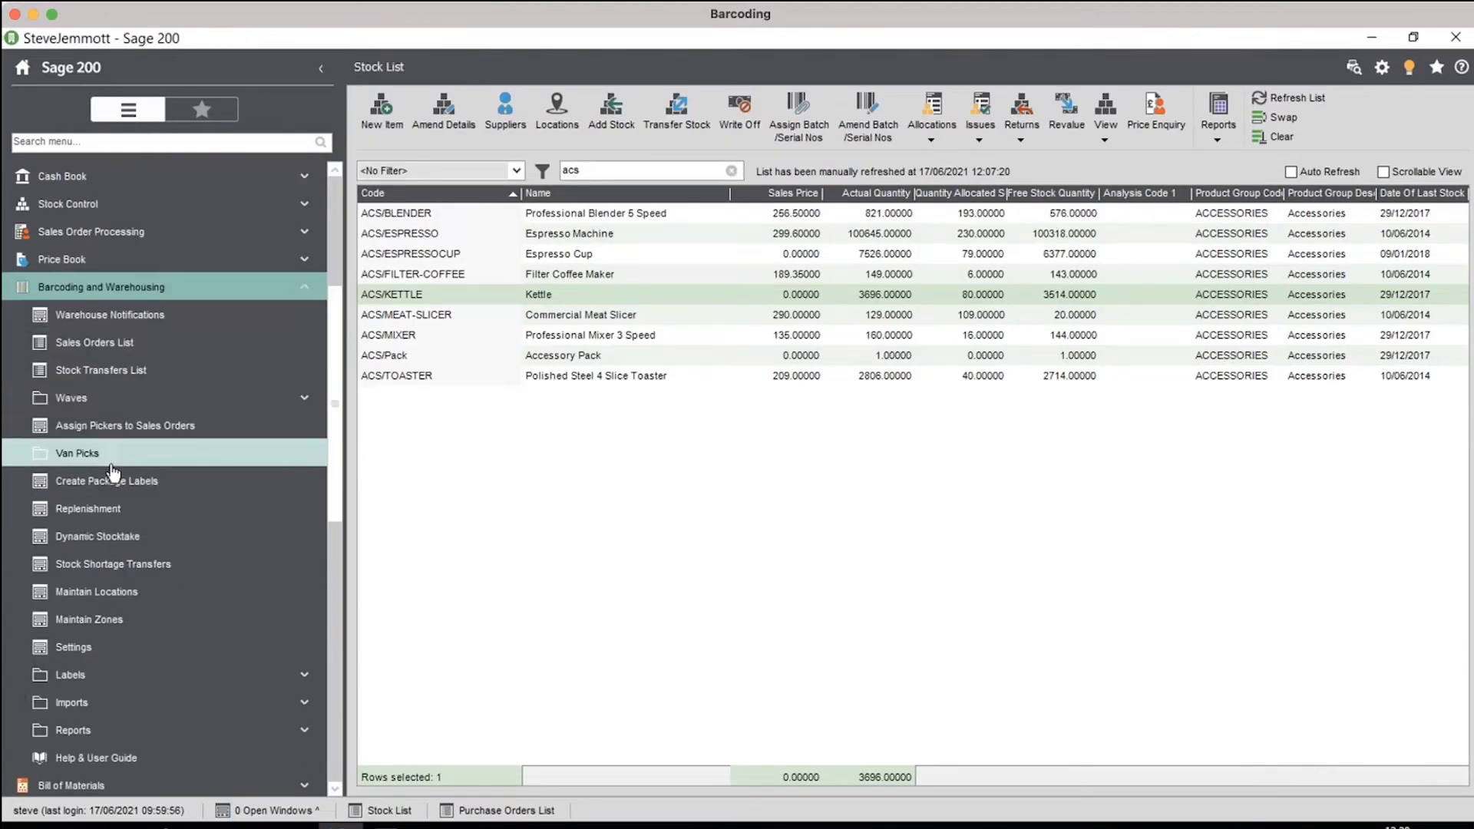
{"action": "left_click", "coordinate": [209, 565]}
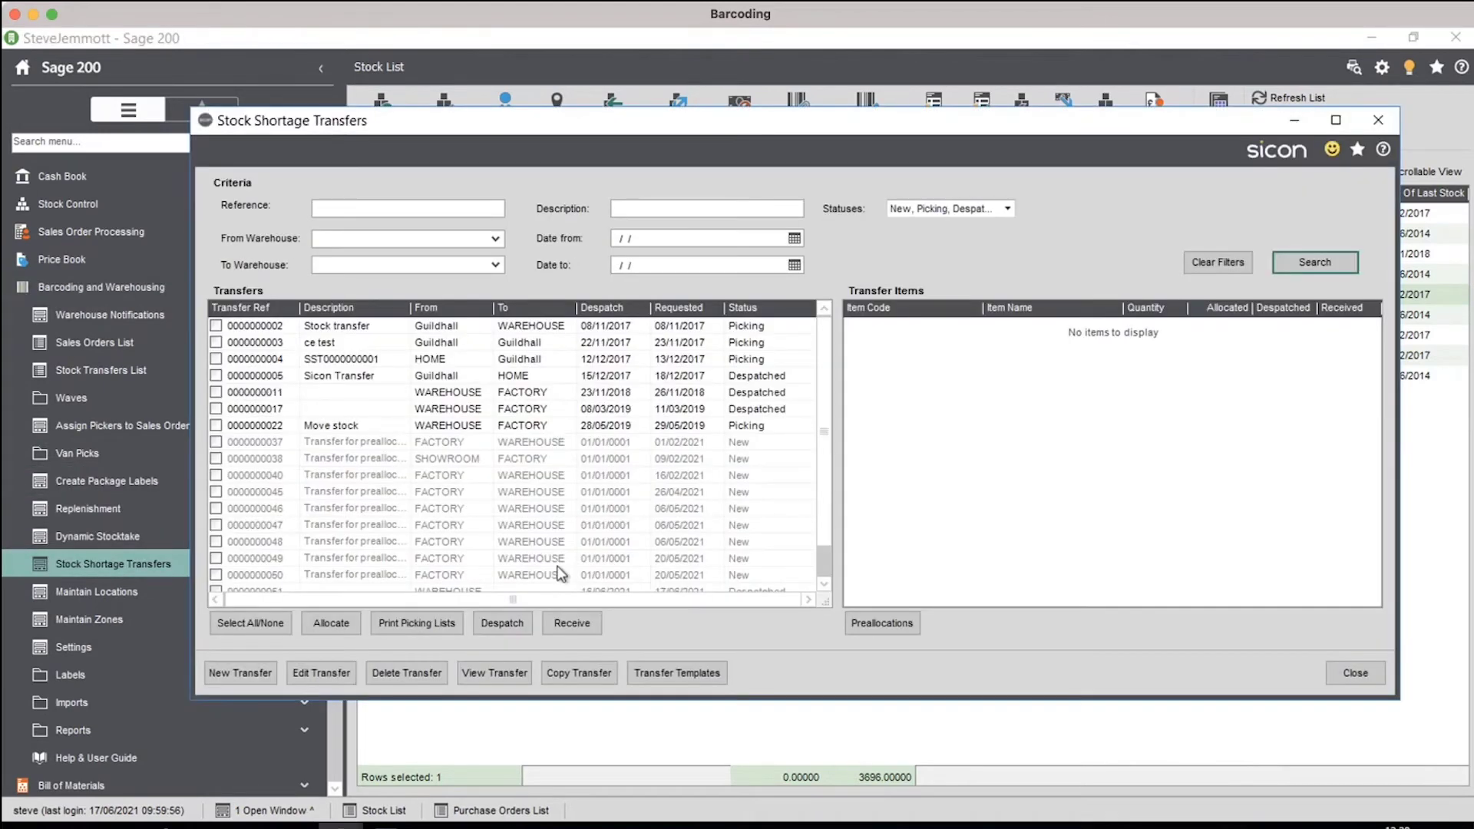
{"action": "left_click", "coordinate": [322, 427]}
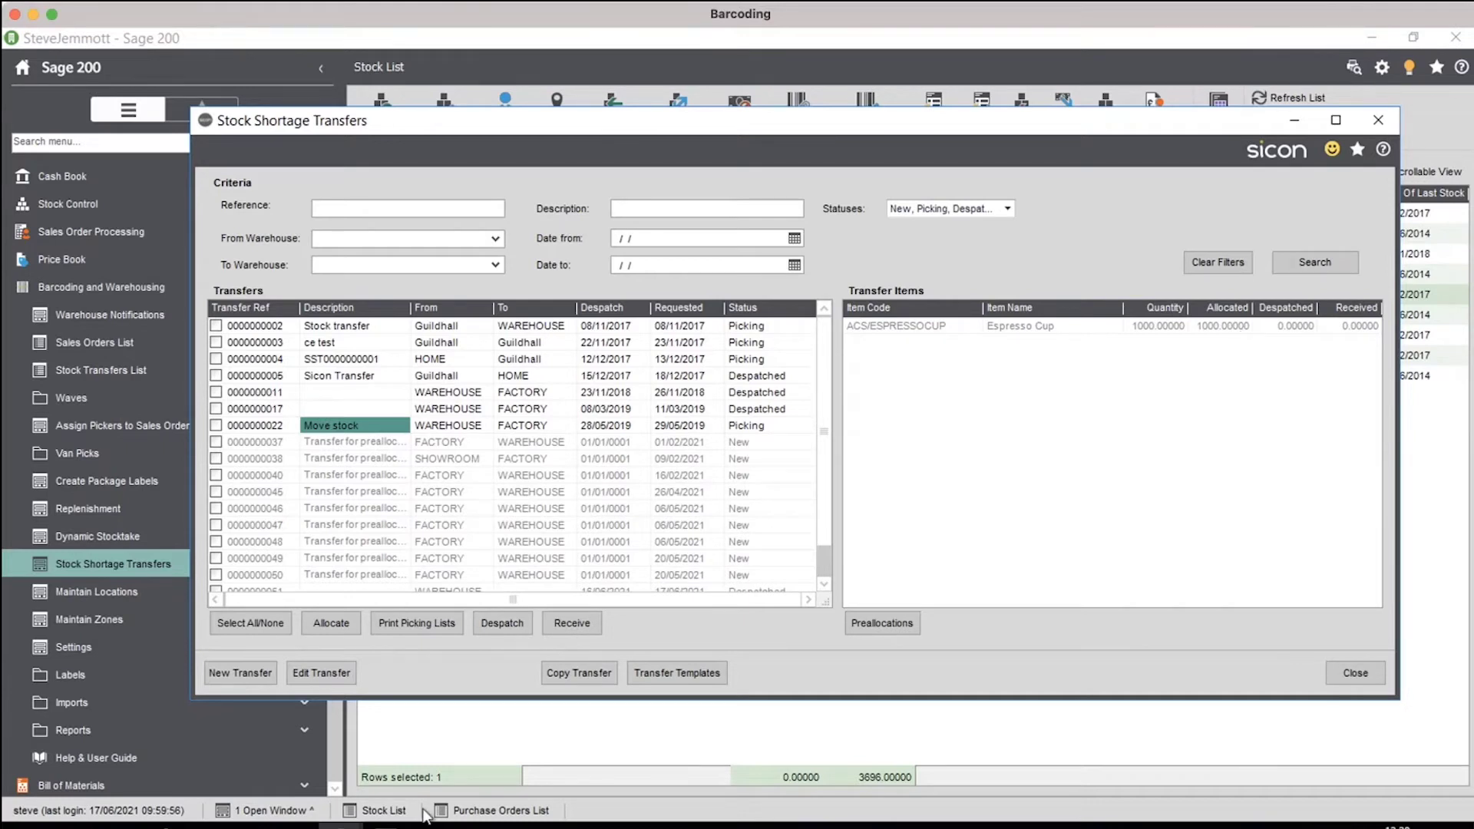
{"action": "left_click", "coordinate": [395, 825]}
{"action": "left_click", "coordinate": [441, 798]}
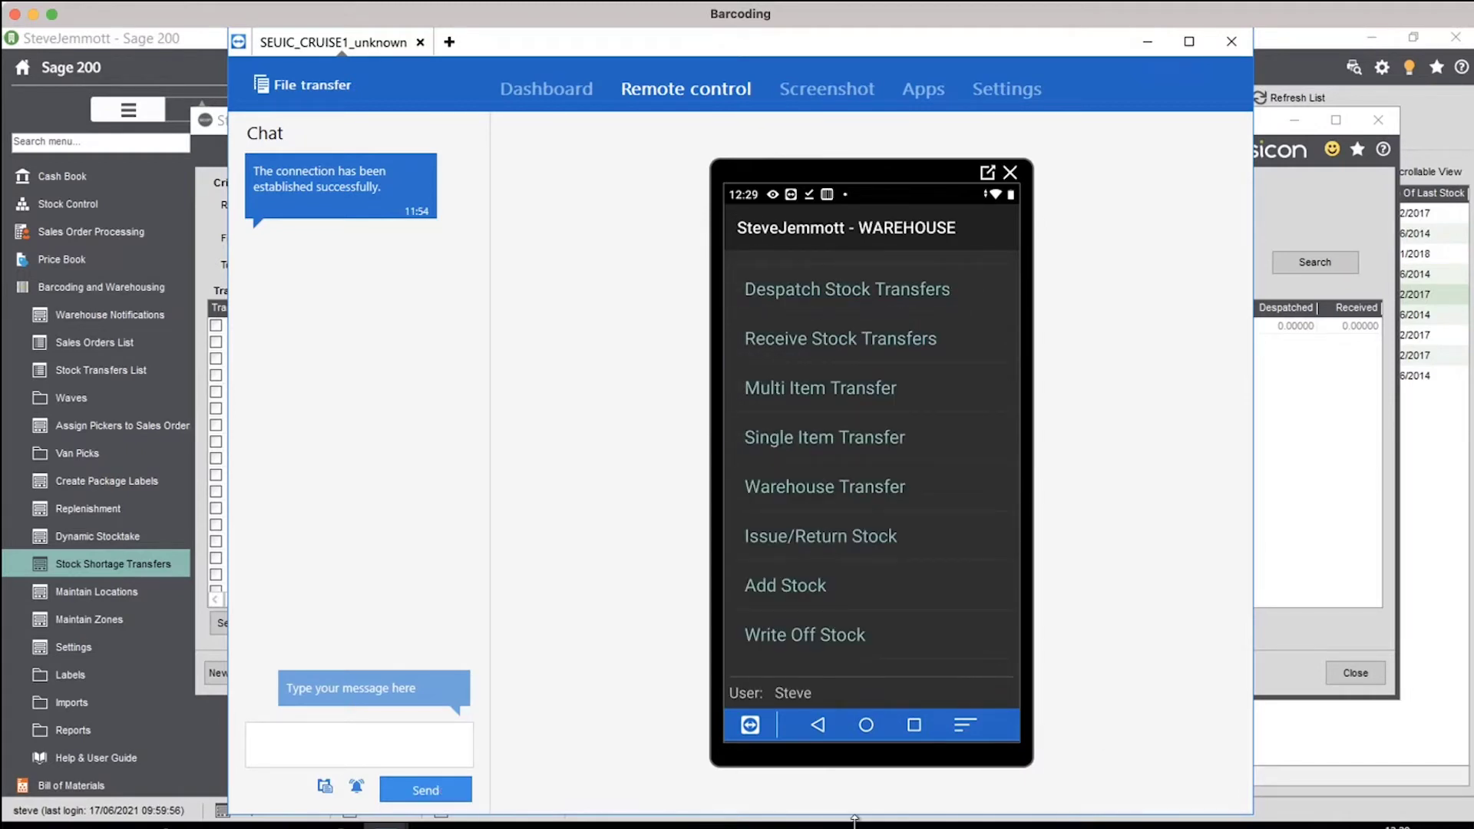
{"action": "left_click", "coordinate": [1335, 674]}
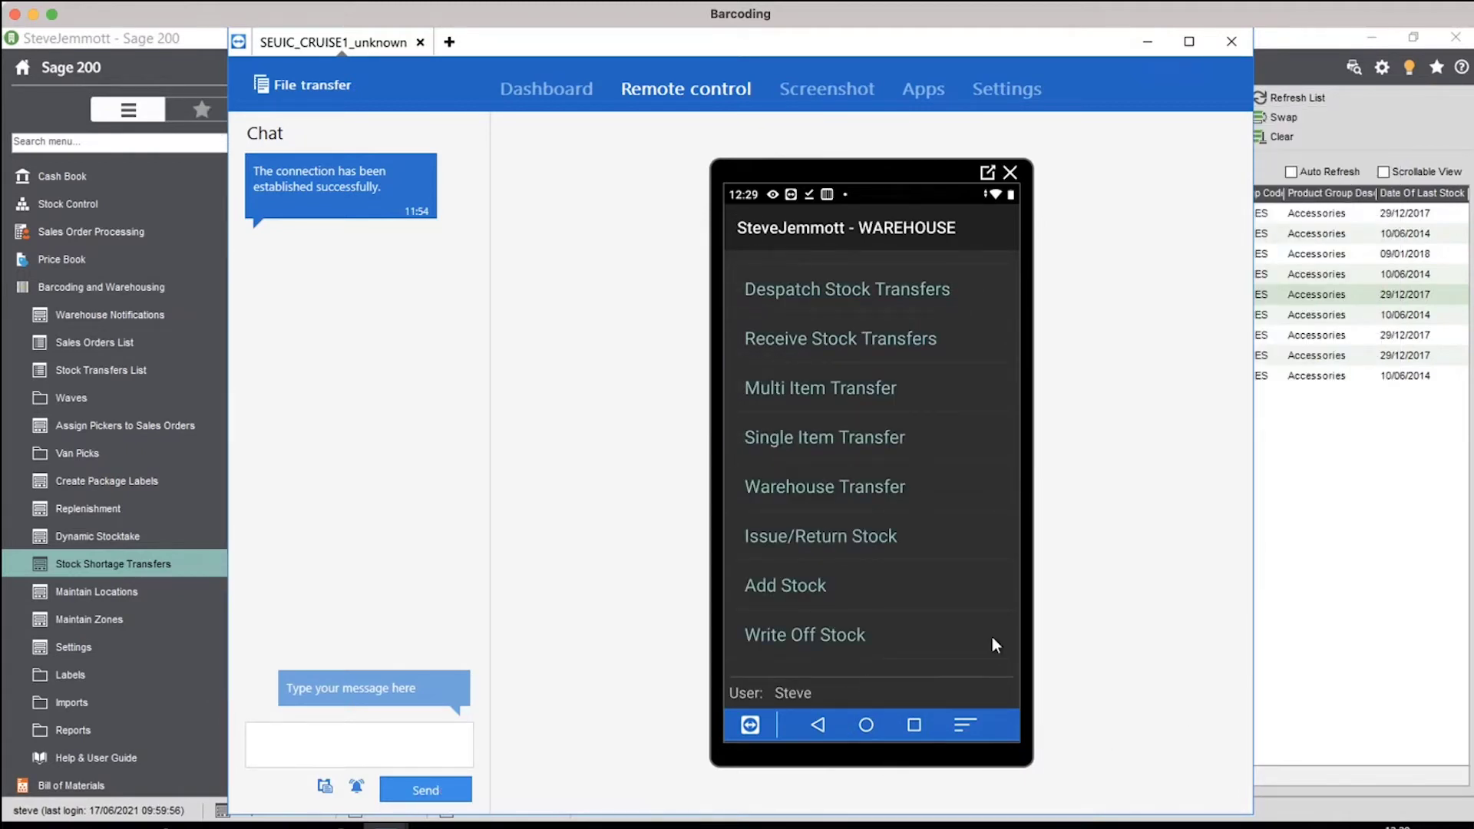
- In the handheld's TeamViewer session, look at the Internal Issue and Stock Enquiry screens among its stock functions
{"action": "scroll", "coordinate": [992, 637], "scroll_direction": "down", "scroll_amount": 5}
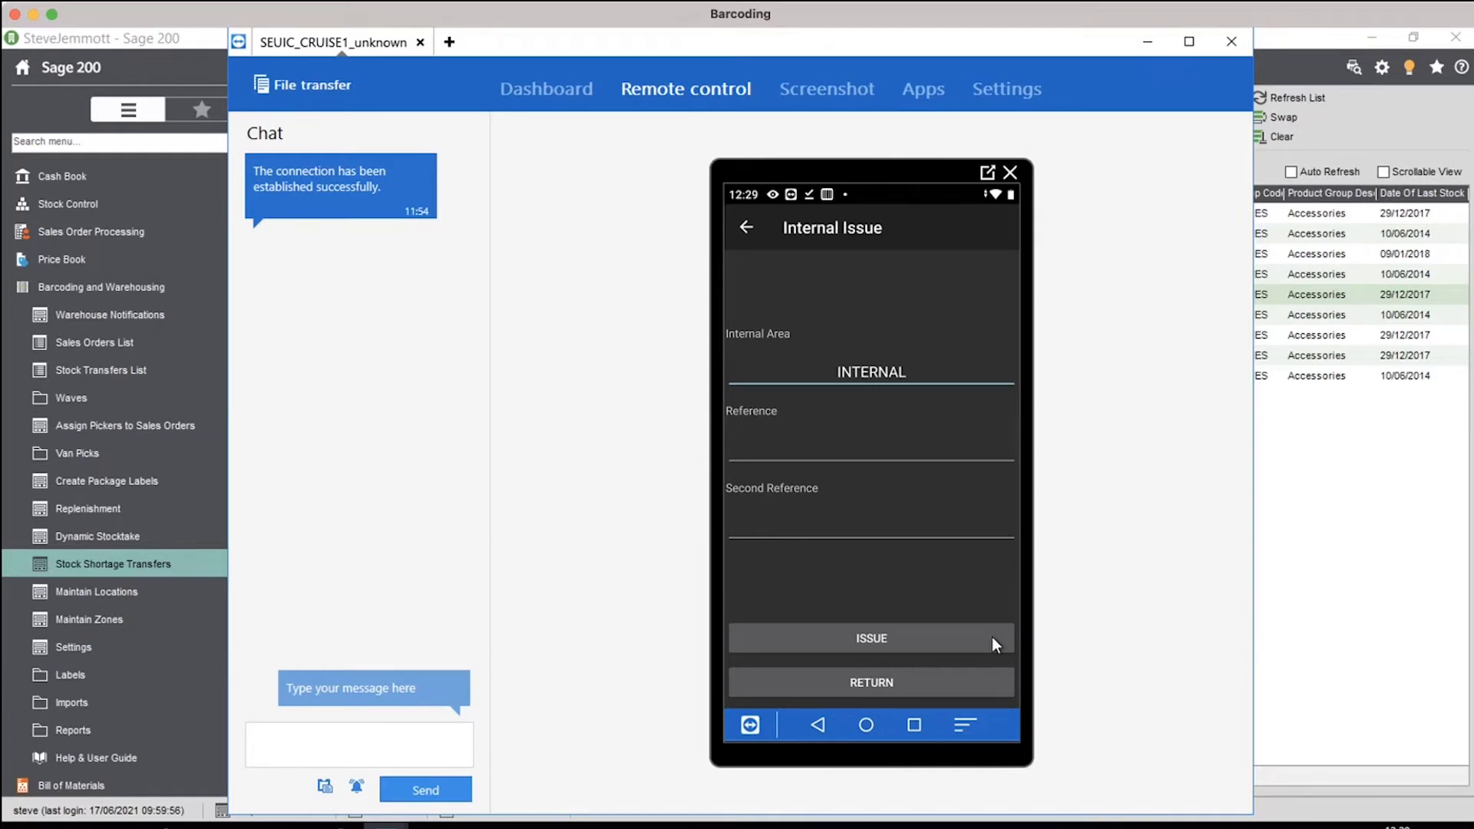
{"action": "left_click", "coordinate": [992, 637]}
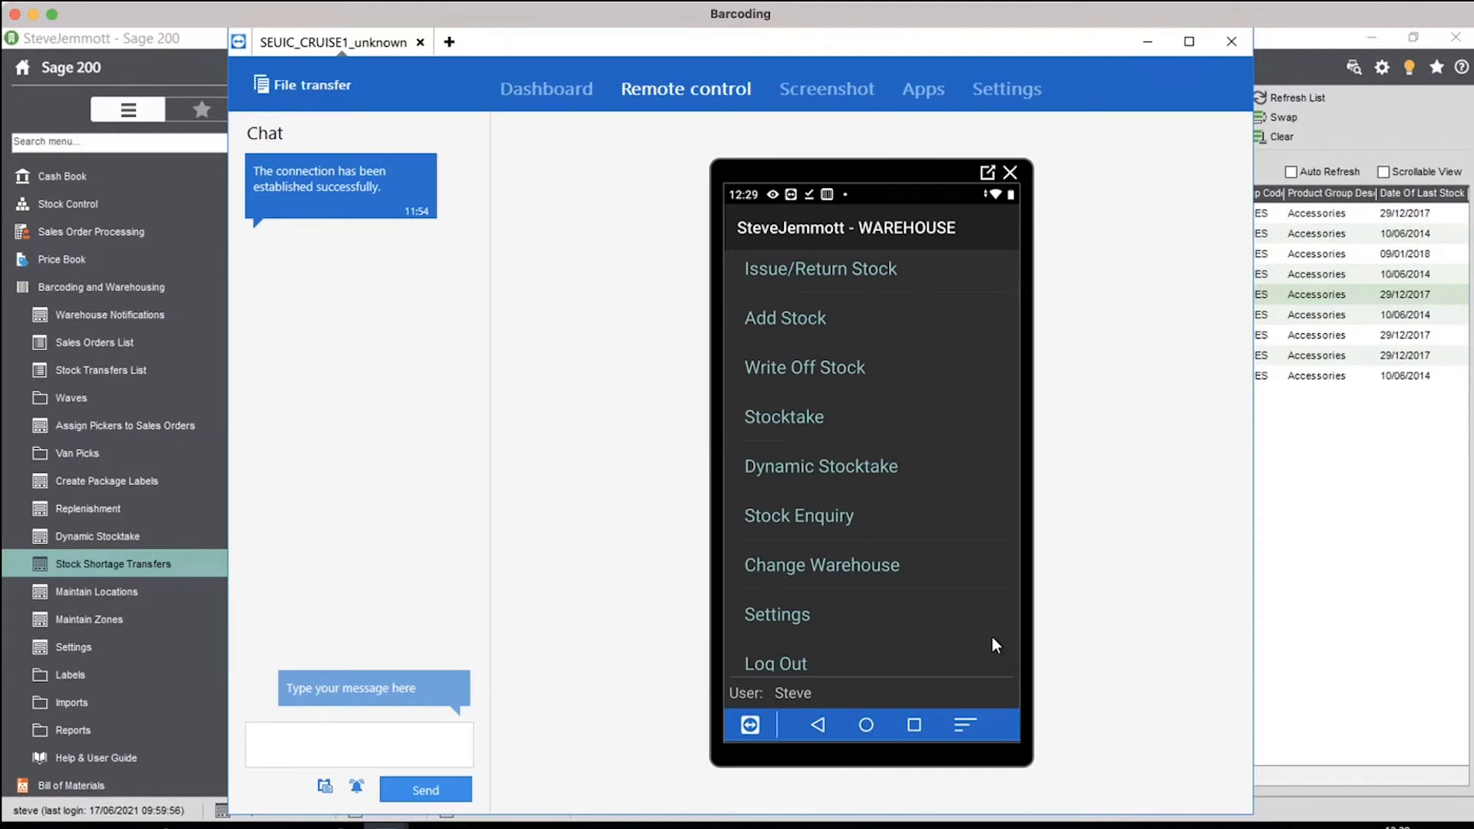
{"action": "left_click", "coordinate": [792, 529]}
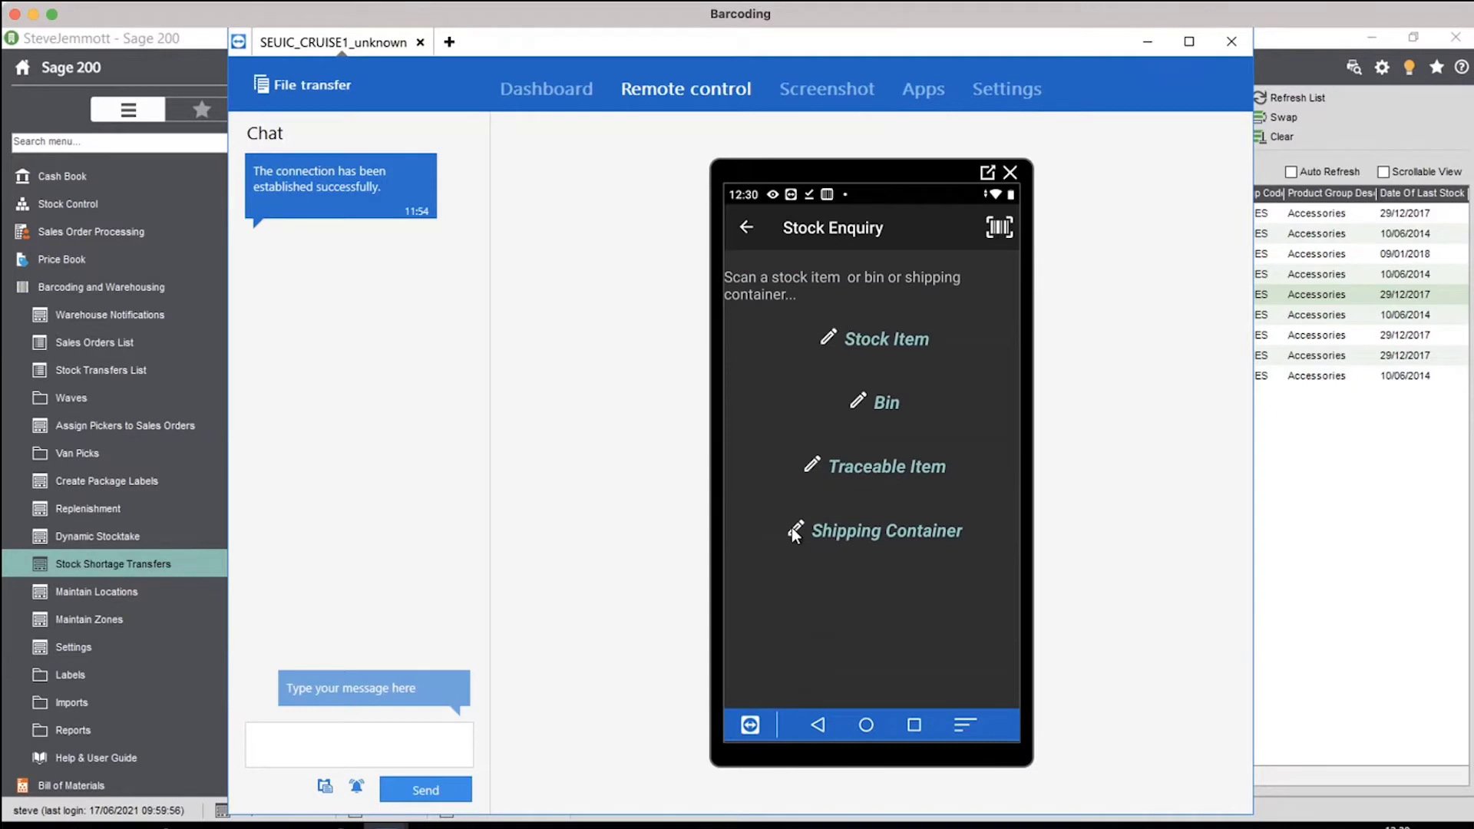
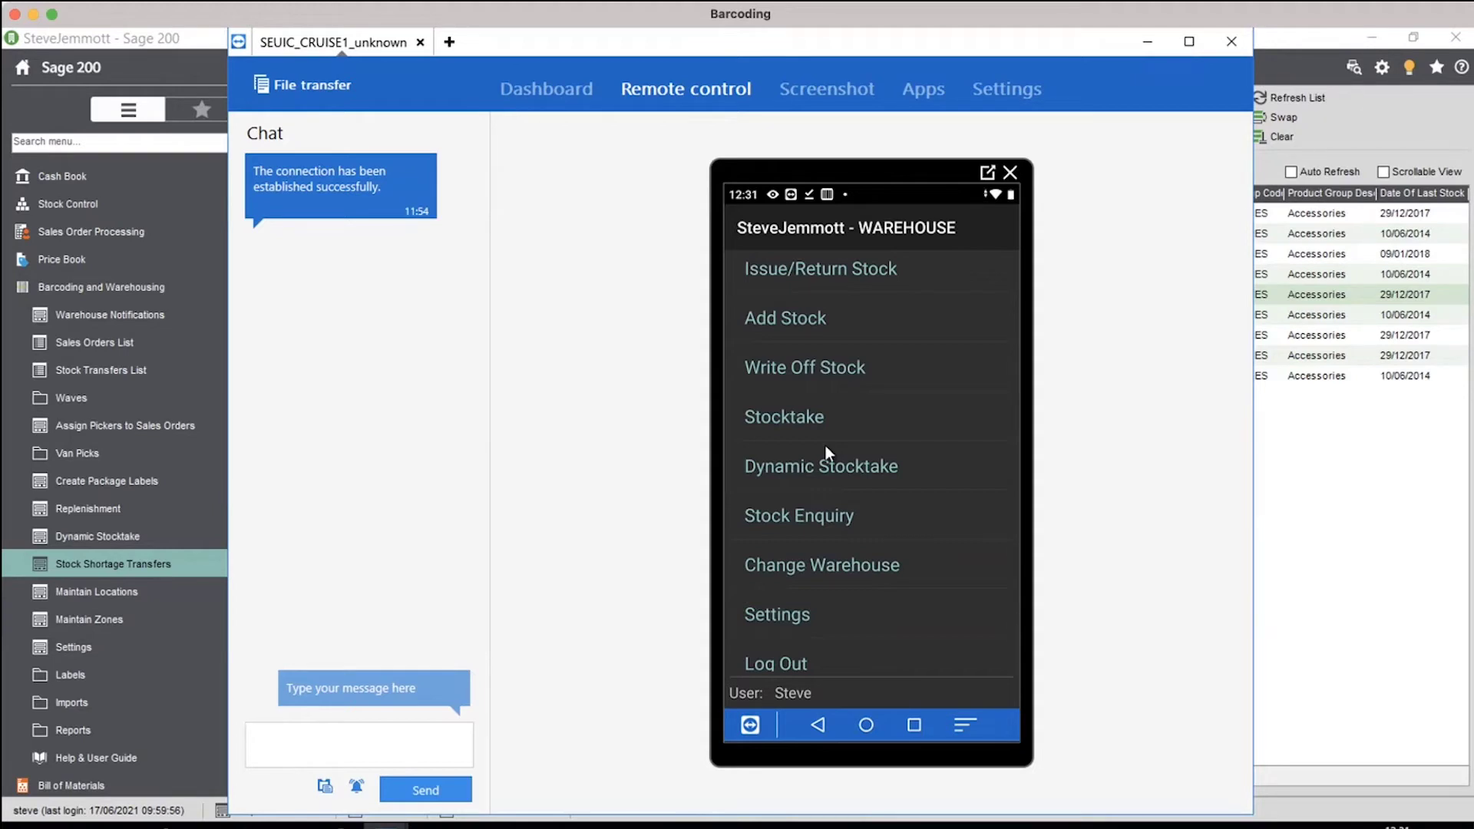
- Switch to Sage 200, open Manage Stocktake under the stock adjustments, and delete the Brisant stocktake
{"action": "left_click", "coordinate": [92, 278]}
{"action": "left_click", "coordinate": [98, 205]}
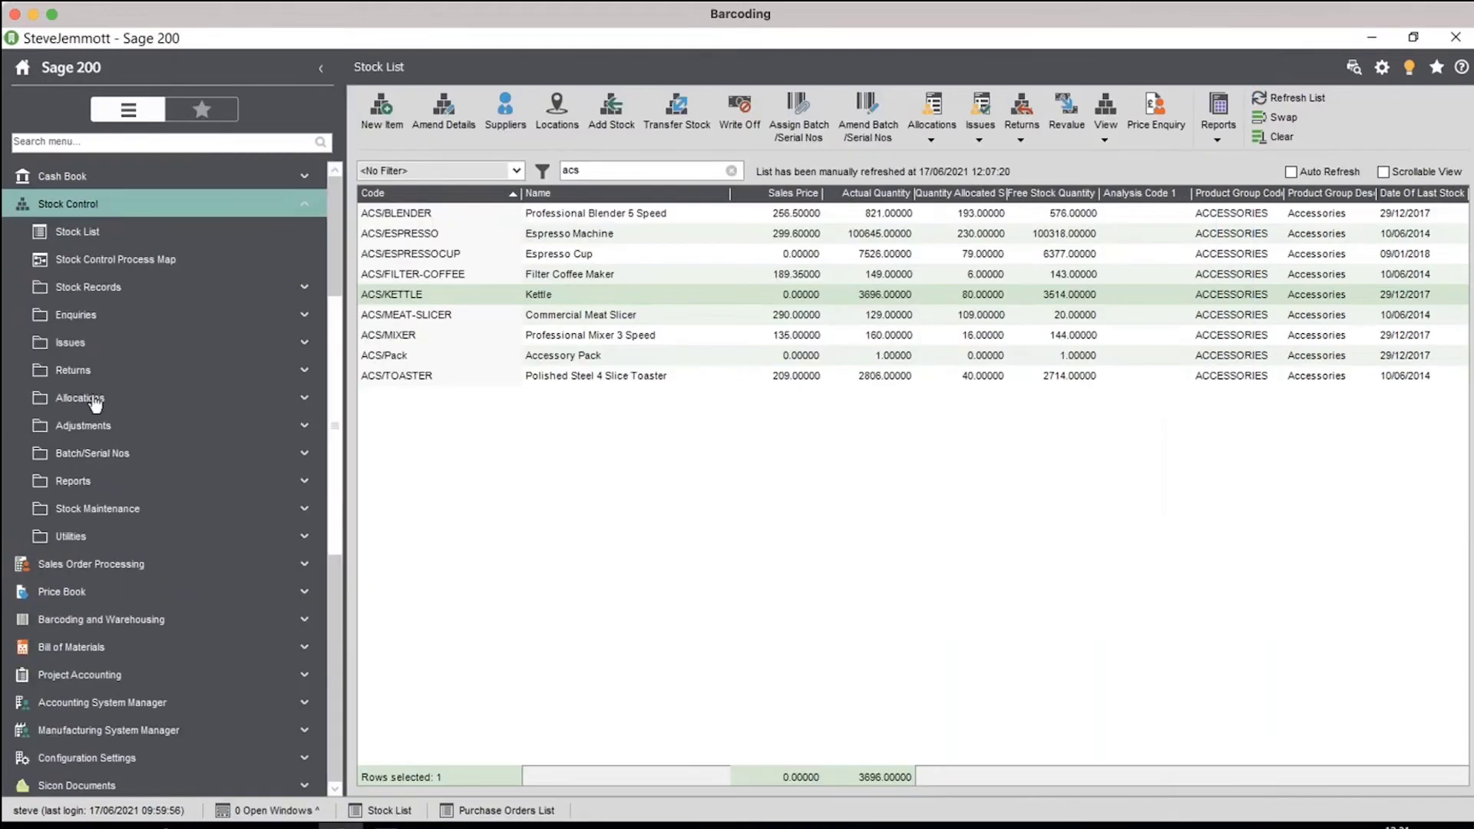
{"action": "left_click", "coordinate": [99, 521]}
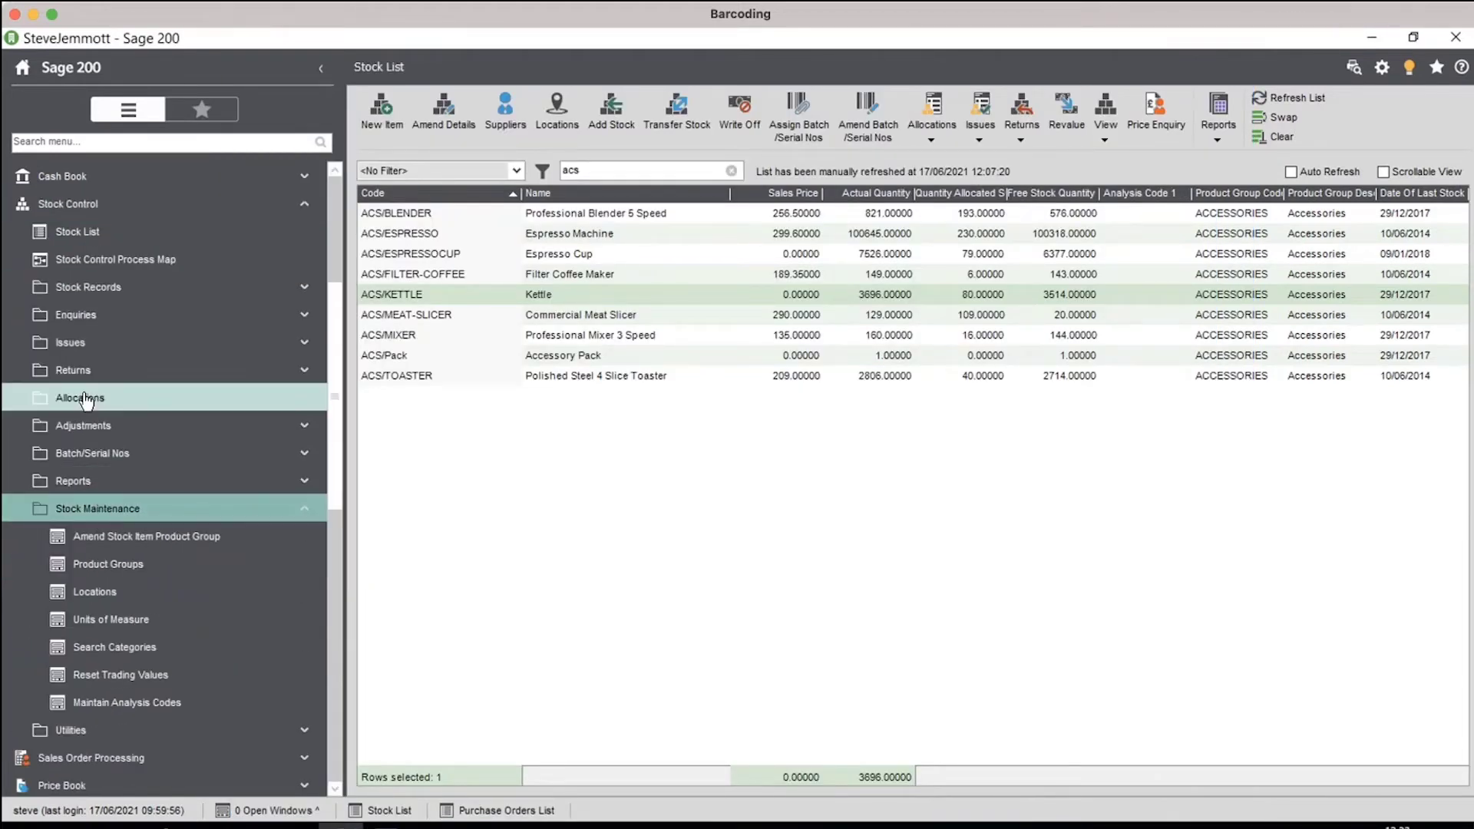
{"action": "left_click", "coordinate": [86, 426]}
{"action": "left_click", "coordinate": [113, 560]}
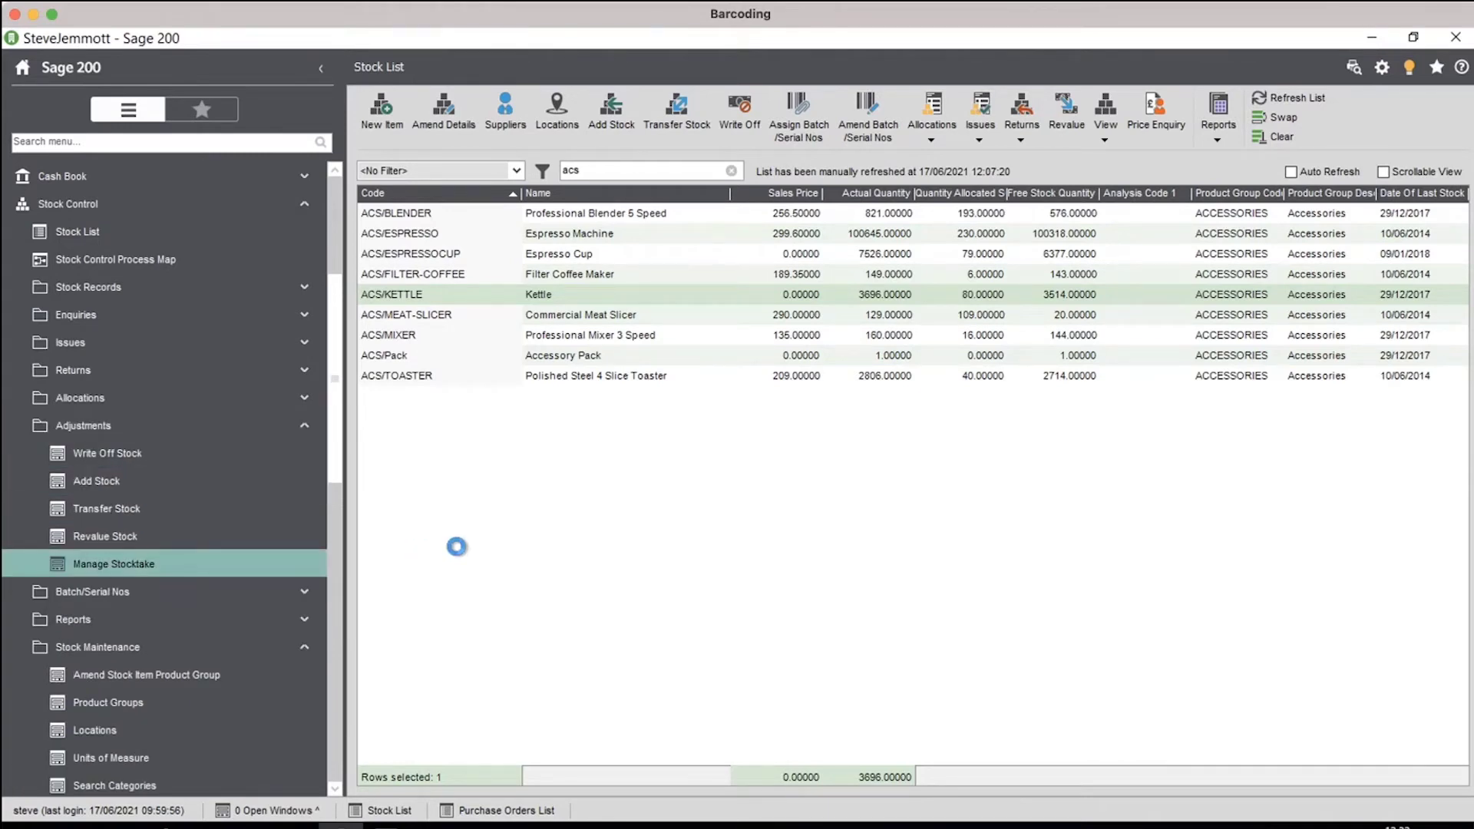
{"action": "left_click", "coordinate": [850, 619]}
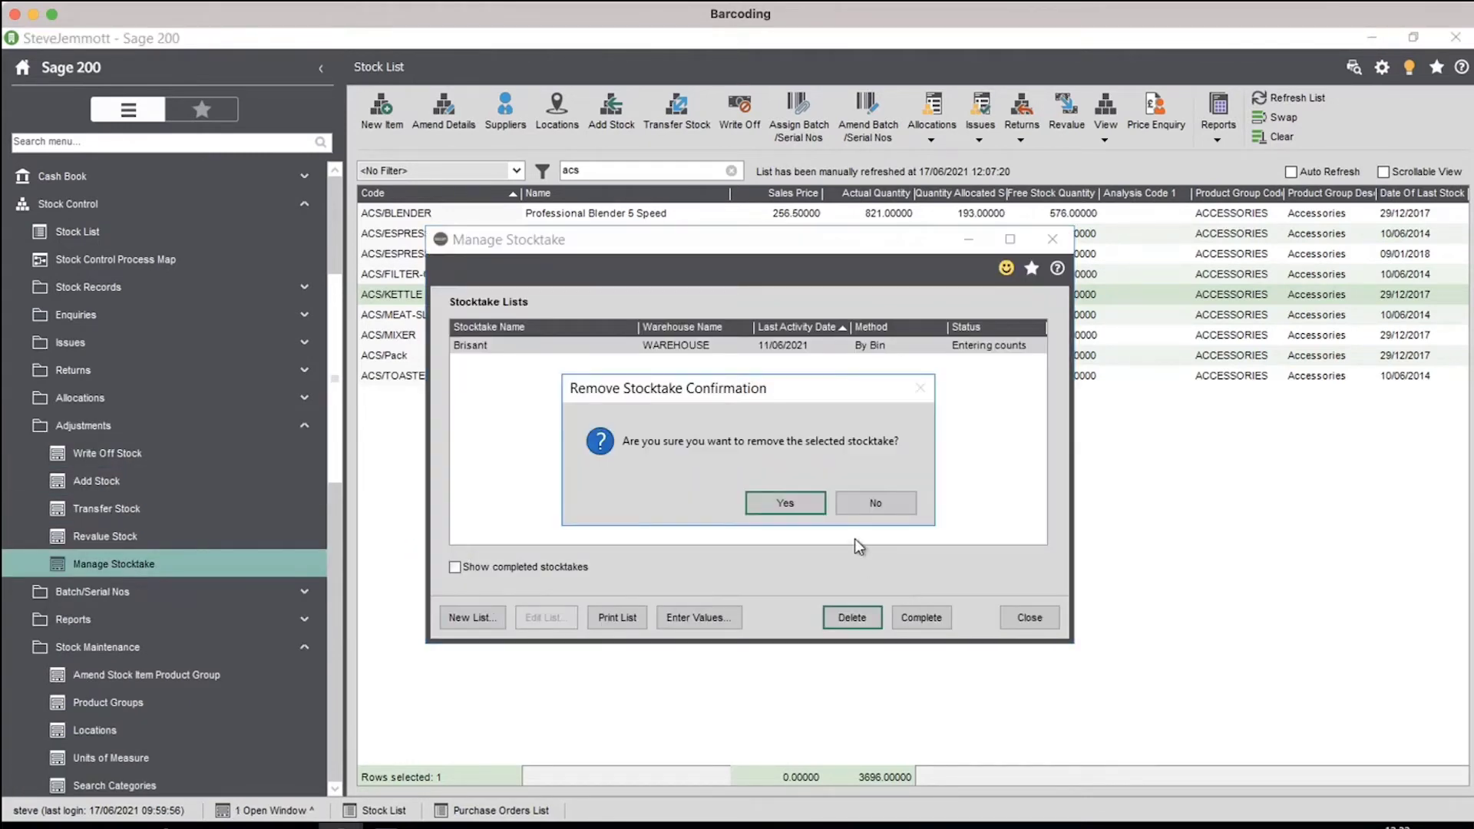
{"action": "left_click", "coordinate": [802, 500]}
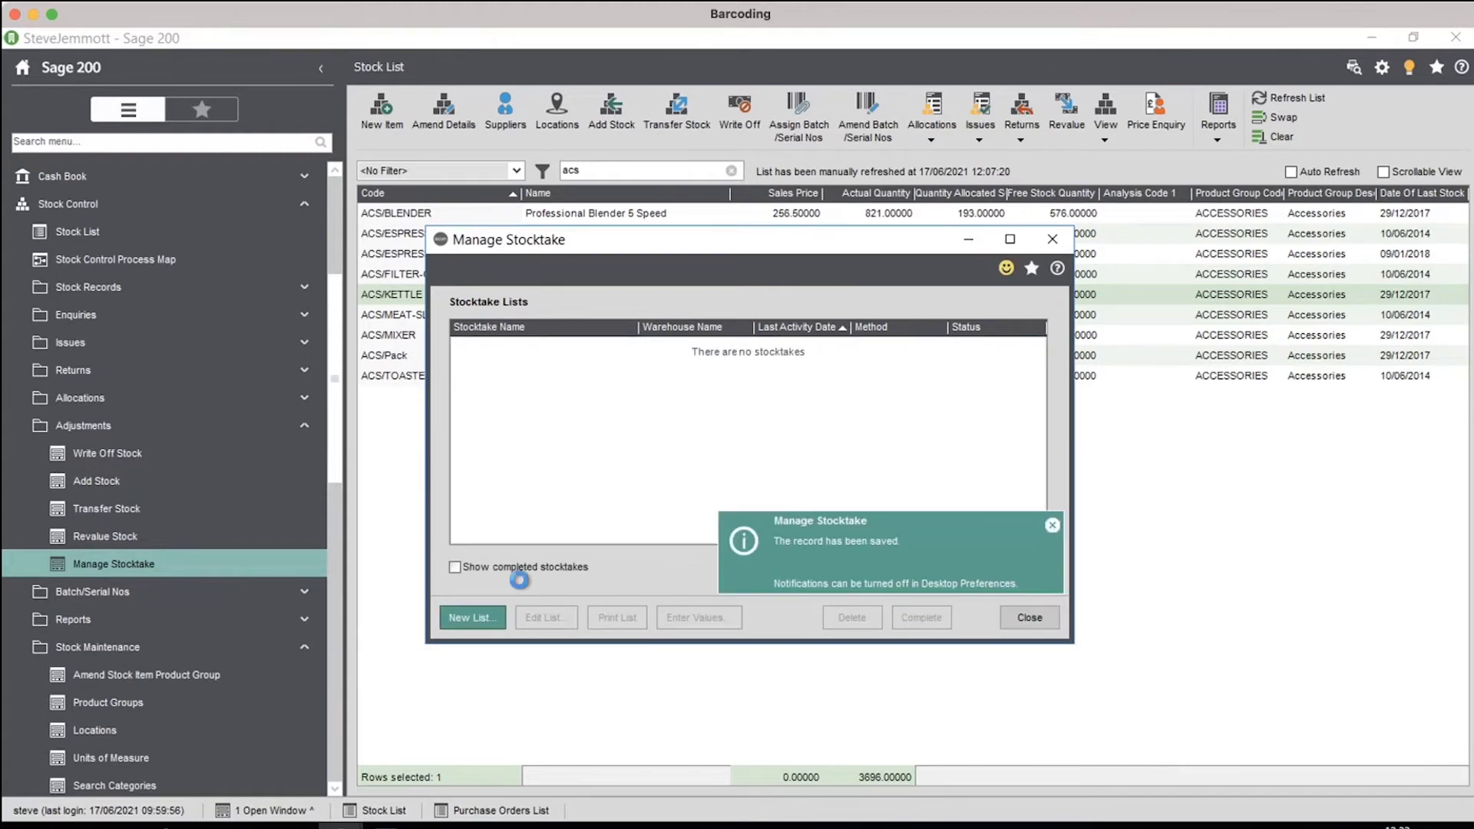
- Start a new stocktake list for WAREHOUSE that counts bins, and name it EBS
{"action": "left_click", "coordinate": [472, 617]}
{"action": "left_click", "coordinate": [624, 246]}
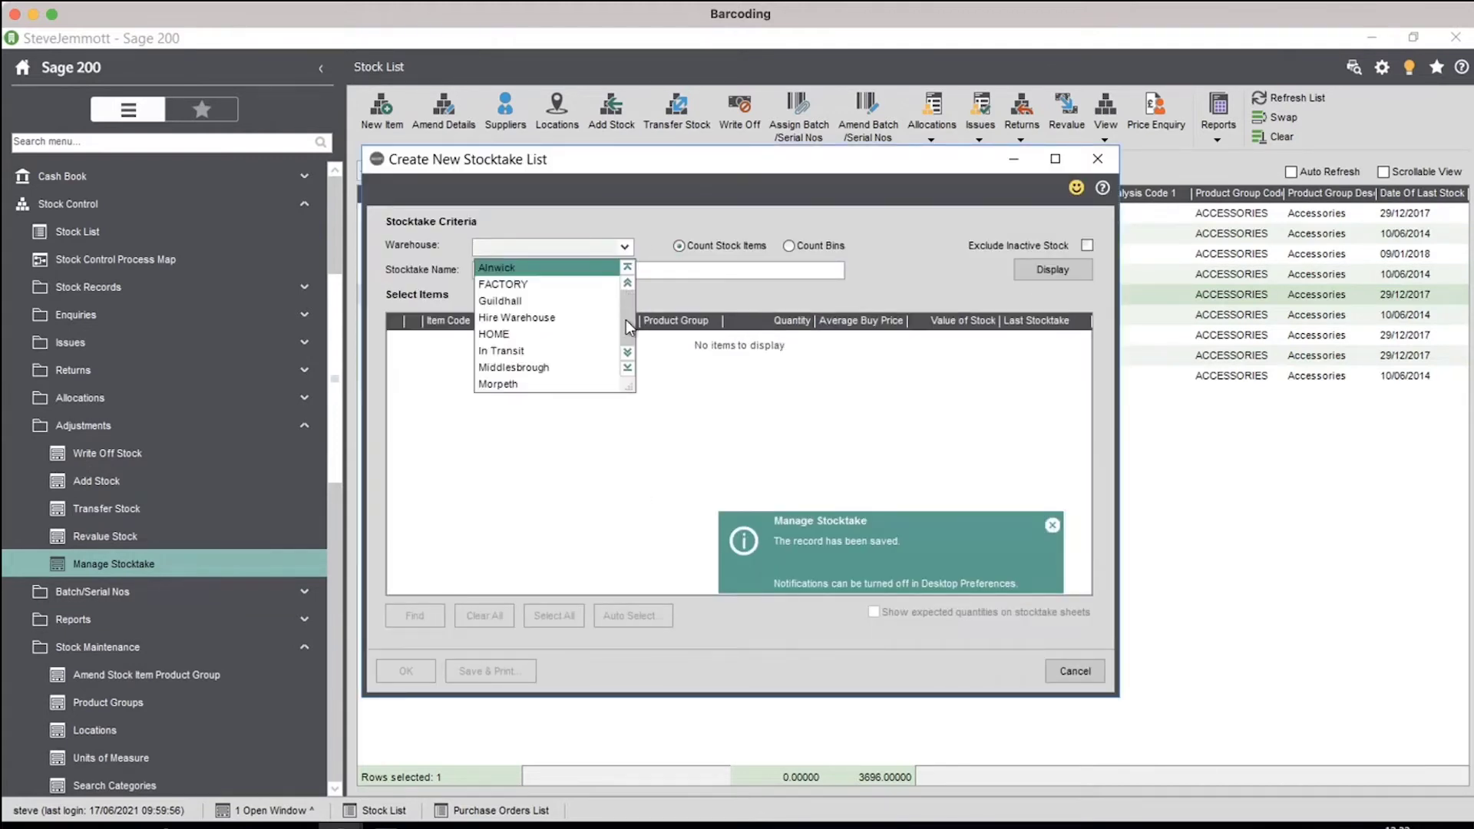
{"action": "left_click", "coordinate": [628, 374]}
{"action": "left_click", "coordinate": [600, 388]}
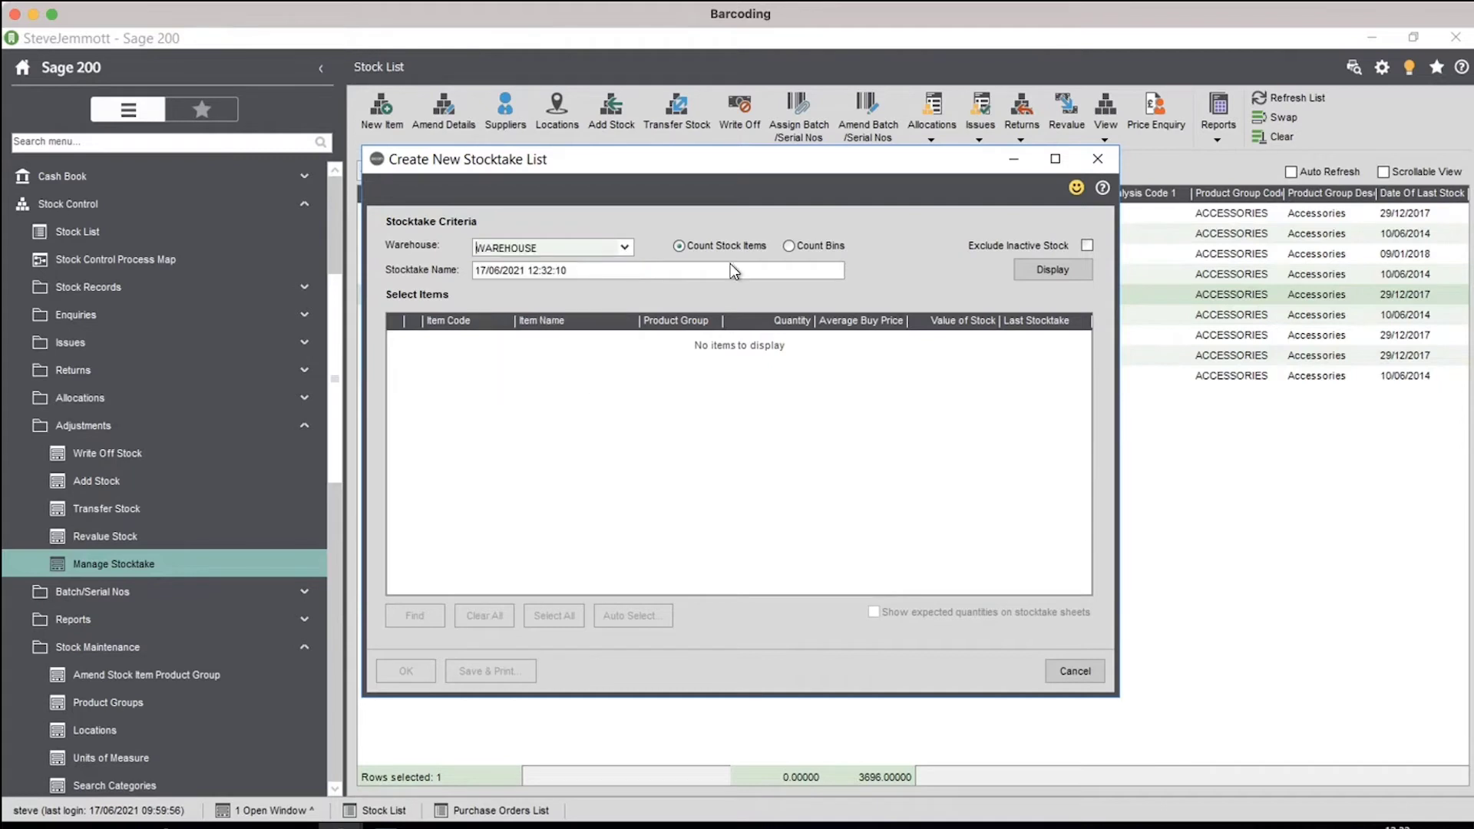
{"action": "left_click", "coordinate": [797, 247]}
{"action": "left_click_drag", "start_coordinate": [733, 270], "coordinate": [431, 274]}
{"action": "type", "text": "EBS"}
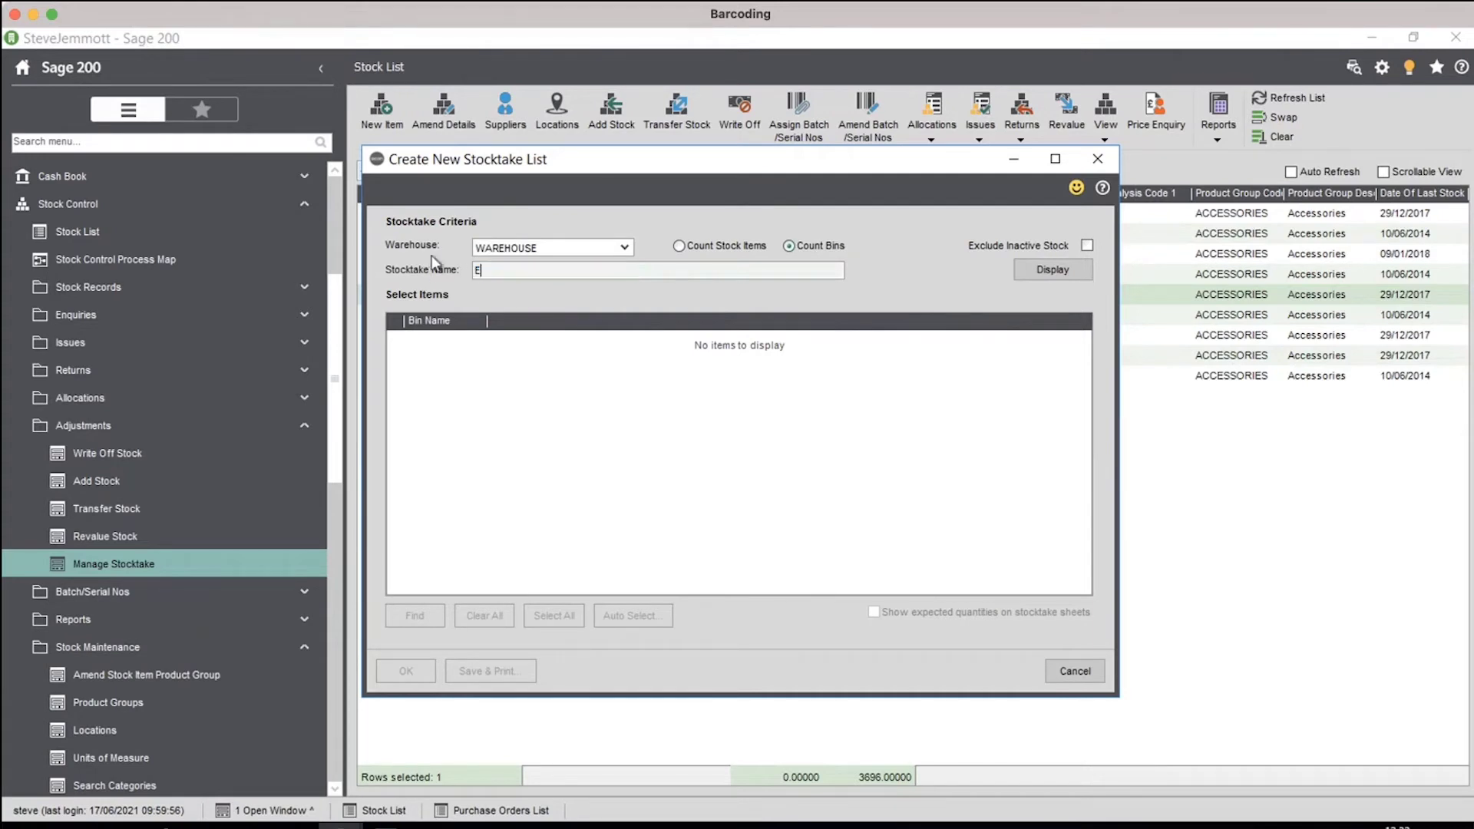
- Display the warehouse bins, include A-A-01, B-A-01 and C-A-01 in the stocktake, and save and print it
{"action": "left_click", "coordinate": [1046, 266]}
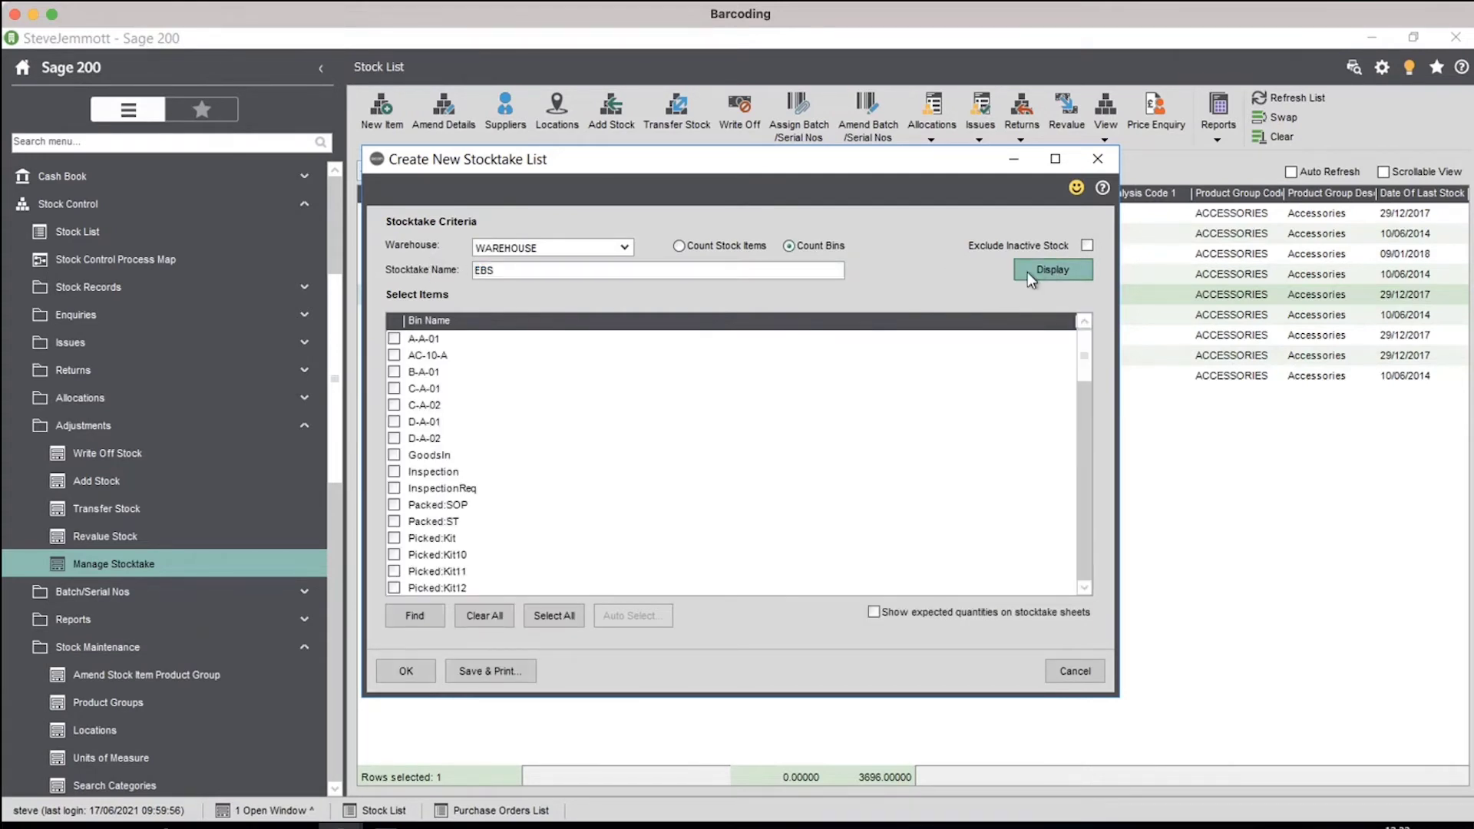
{"action": "left_click", "coordinate": [394, 339]}
{"action": "left_click", "coordinate": [394, 373]}
{"action": "left_click", "coordinate": [394, 388]}
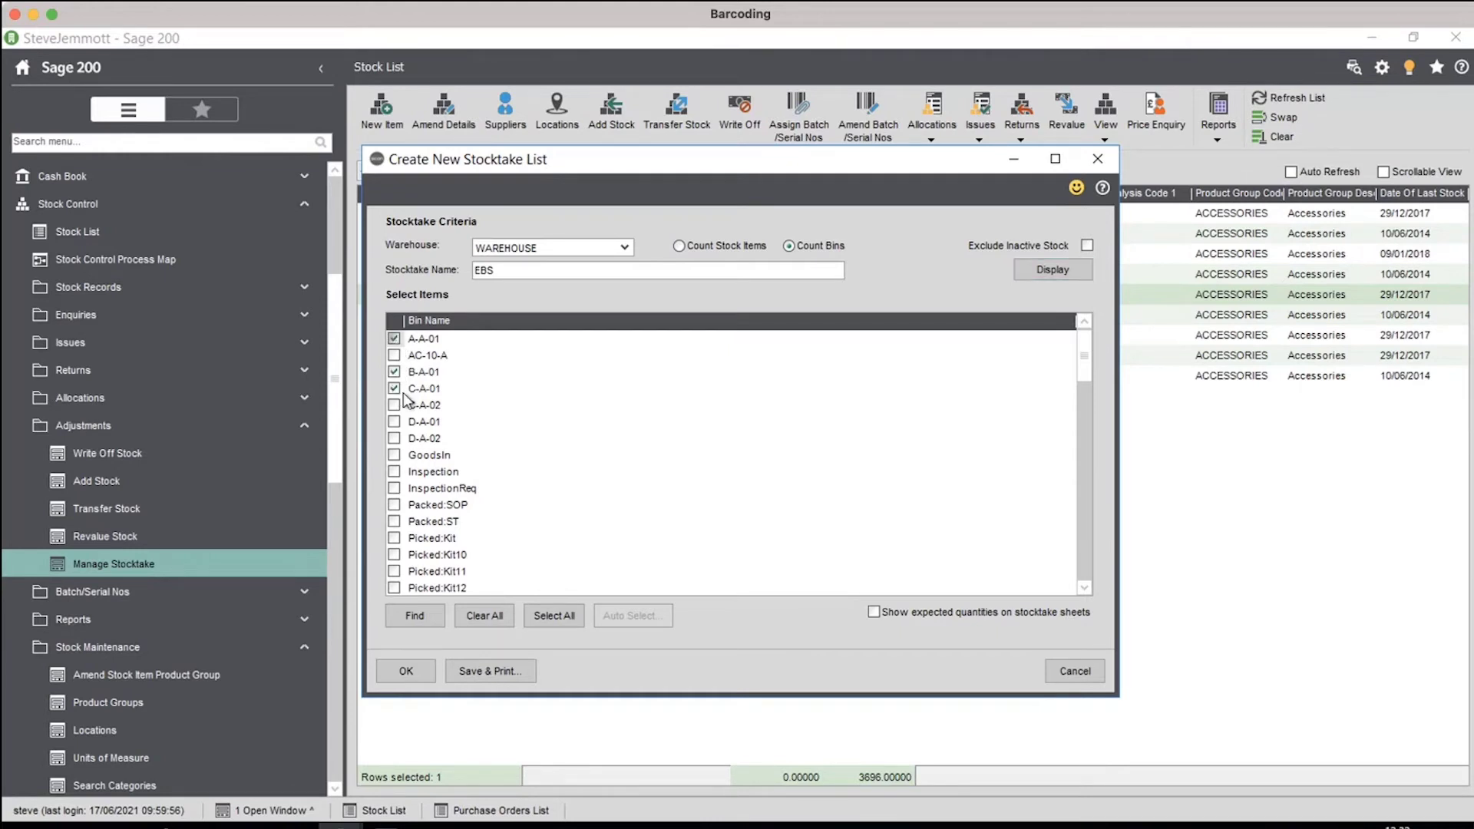
{"action": "left_click", "coordinate": [495, 674]}
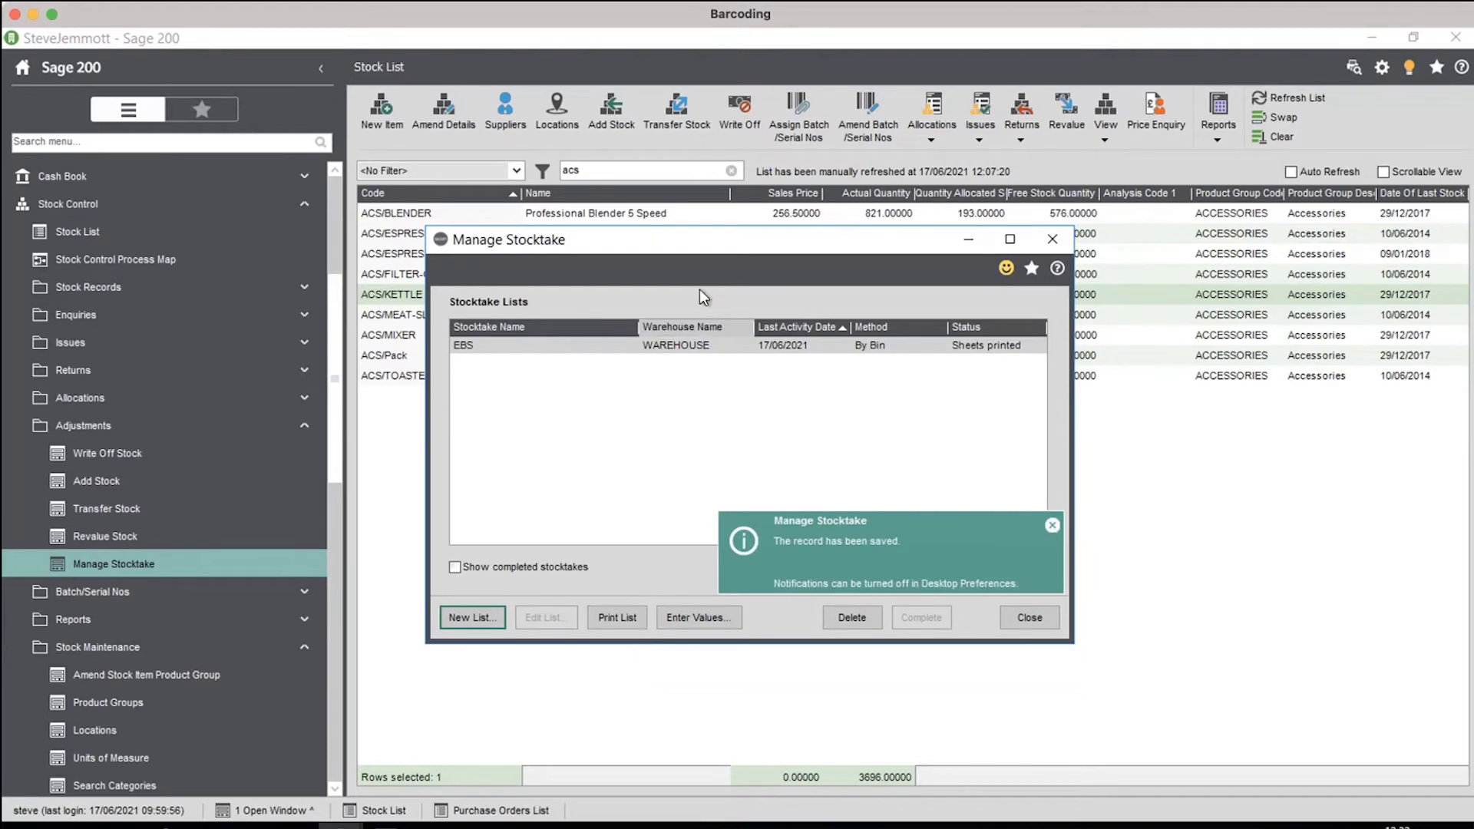
- Arrange the Manage Stocktake window and the handheld's narrowed TeamViewer session side by side
{"action": "left_click_drag", "start_coordinate": [668, 240], "coordinate": [289, 235]}
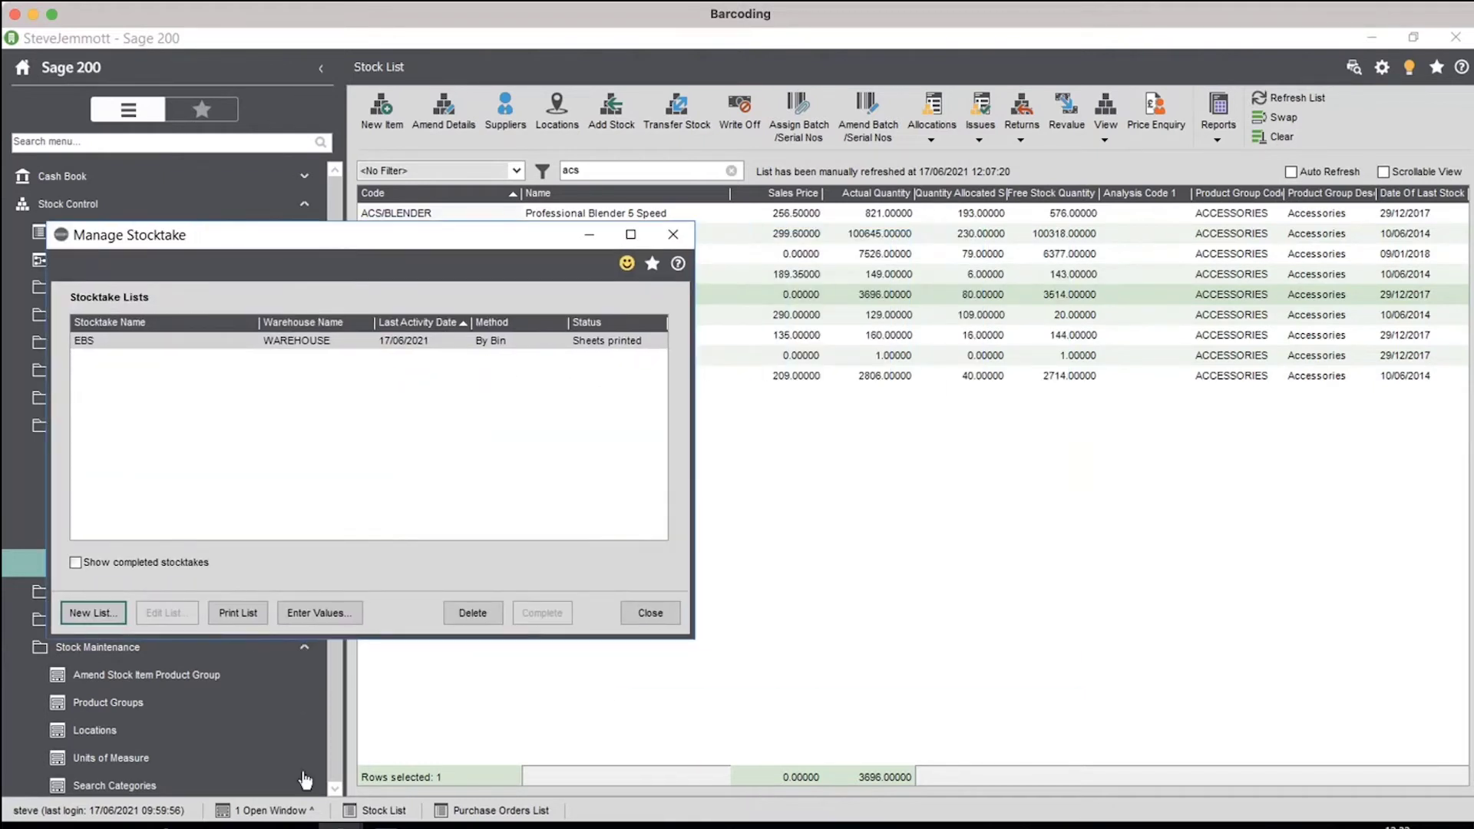
{"action": "left_click", "coordinate": [437, 802]}
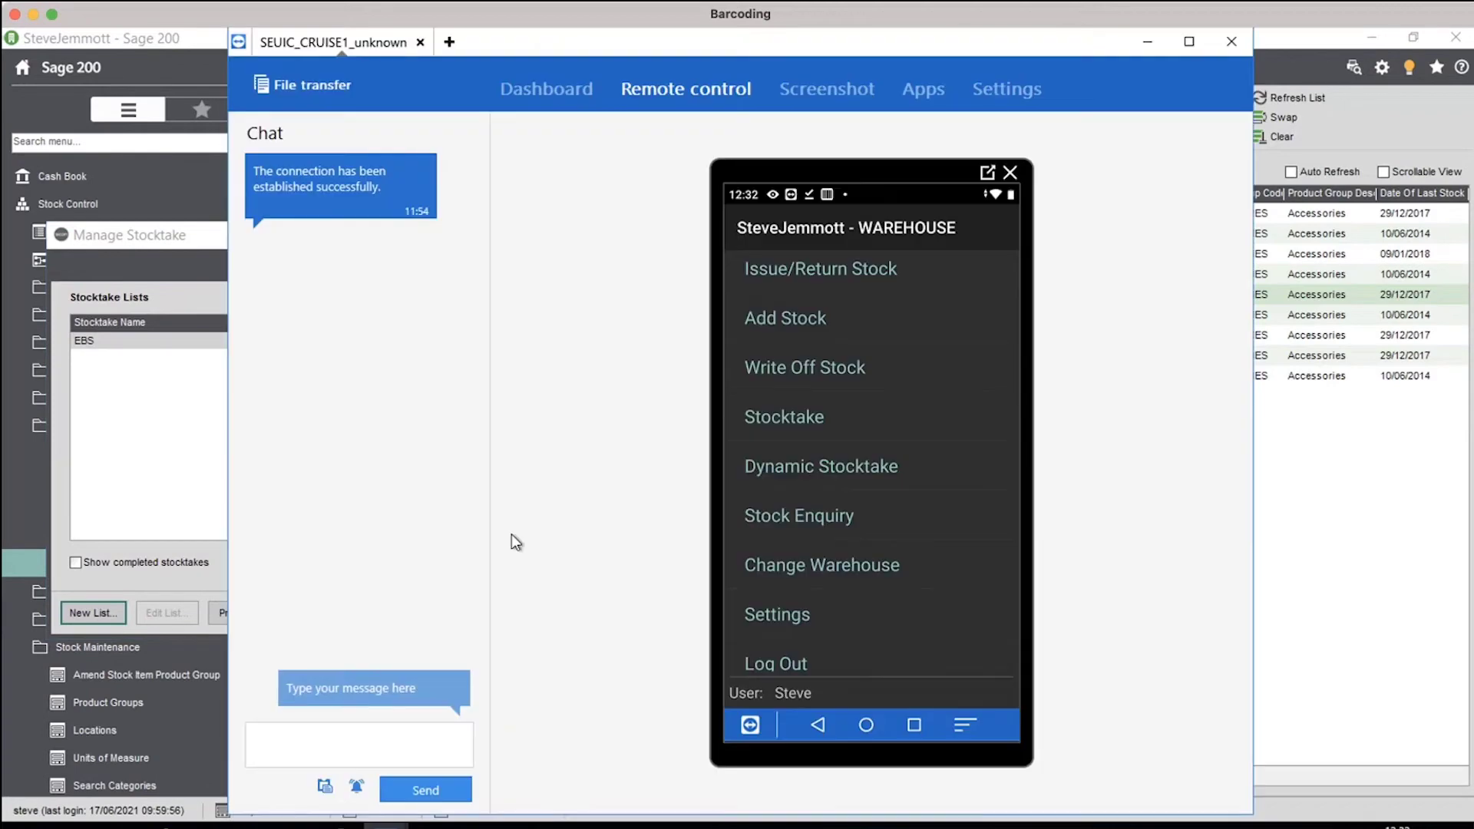
{"action": "left_click_drag", "start_coordinate": [230, 499], "coordinate": [514, 500]}
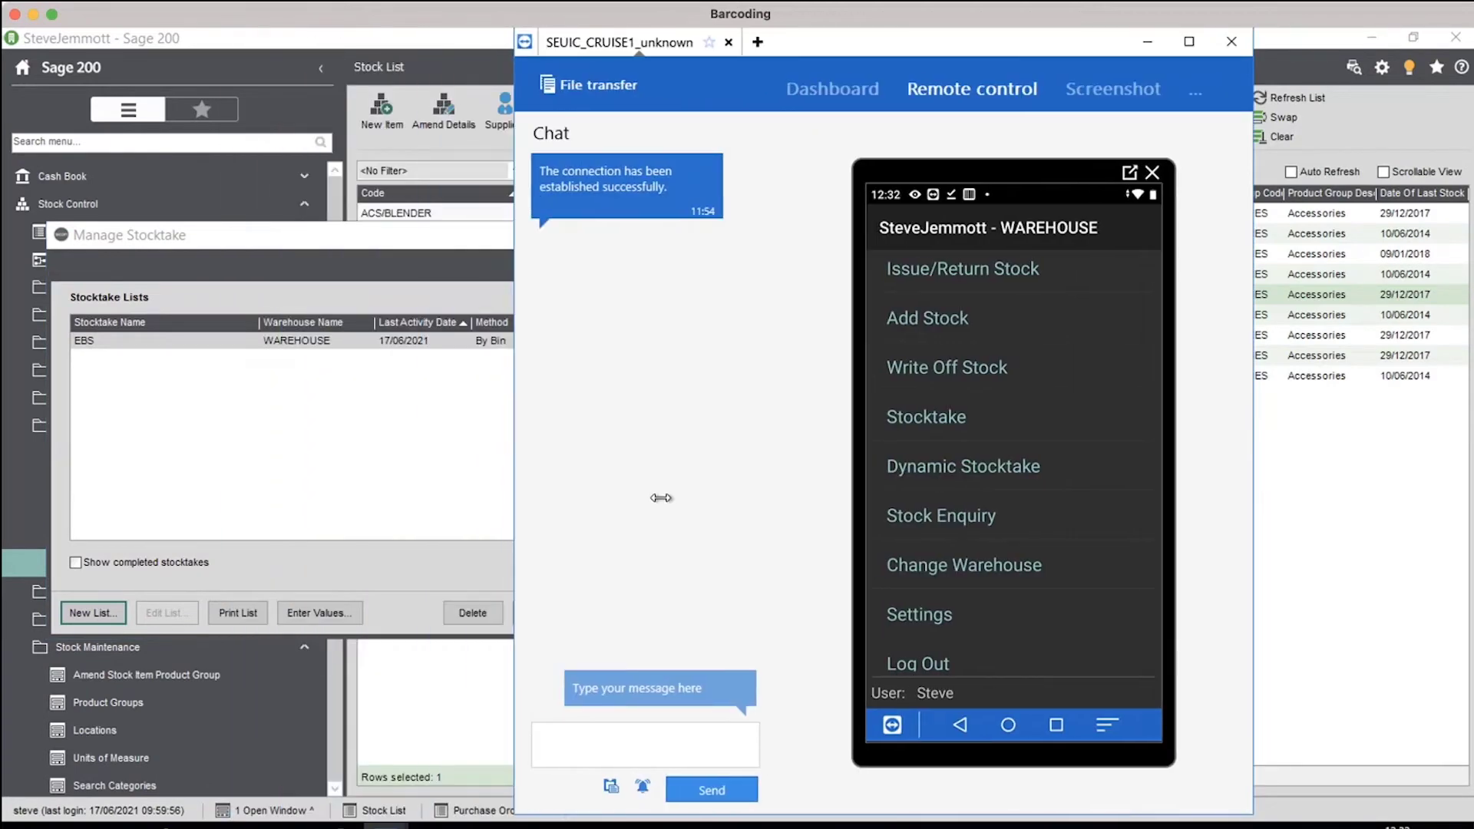
{"action": "left_click_drag", "start_coordinate": [820, 48], "coordinate": [1029, 49]}
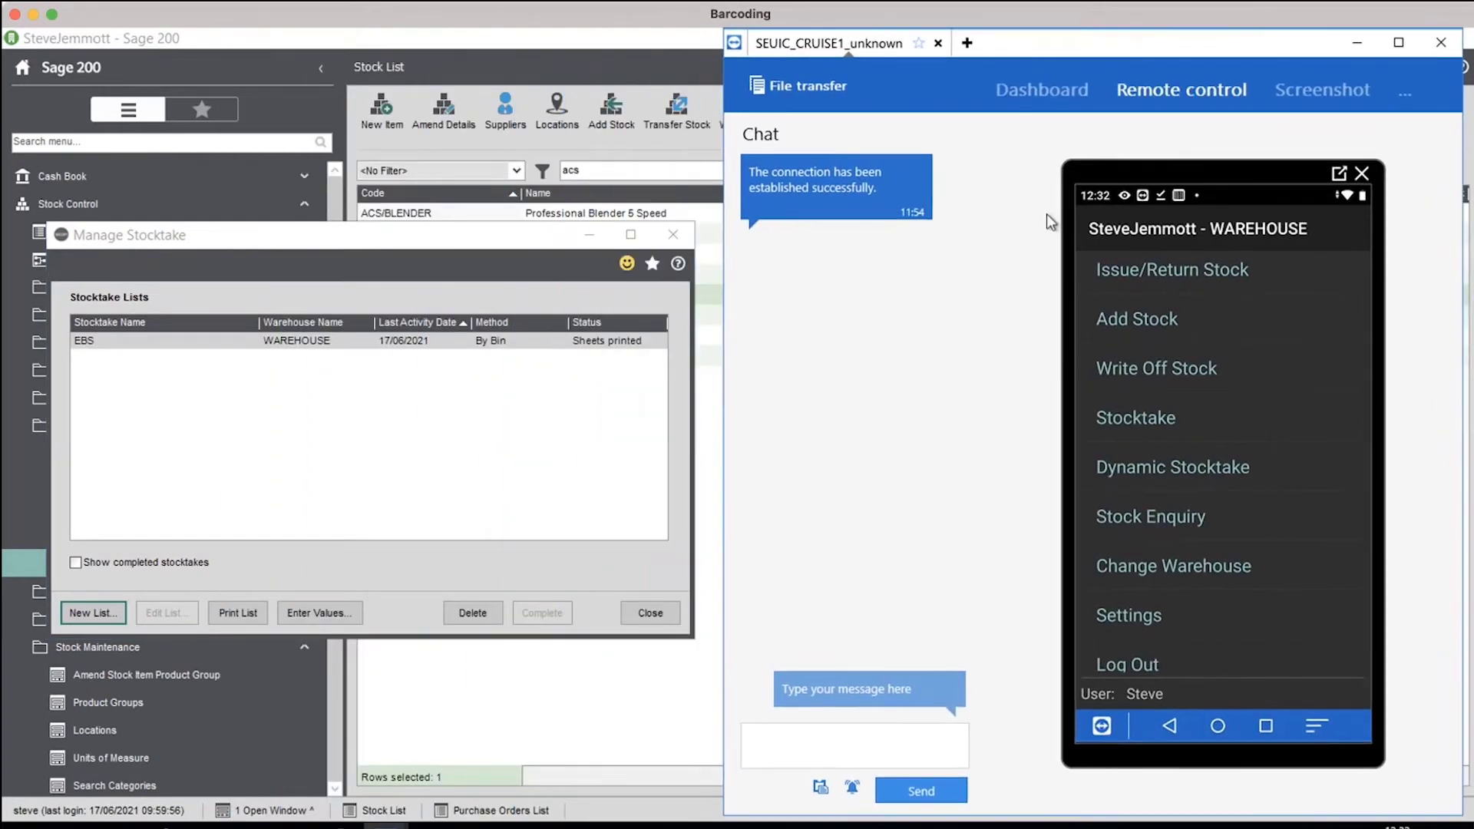
- On the handheld, open the EBS stocktake and complete the count of bin A-A-01
{"action": "left_click", "coordinate": [1130, 421]}
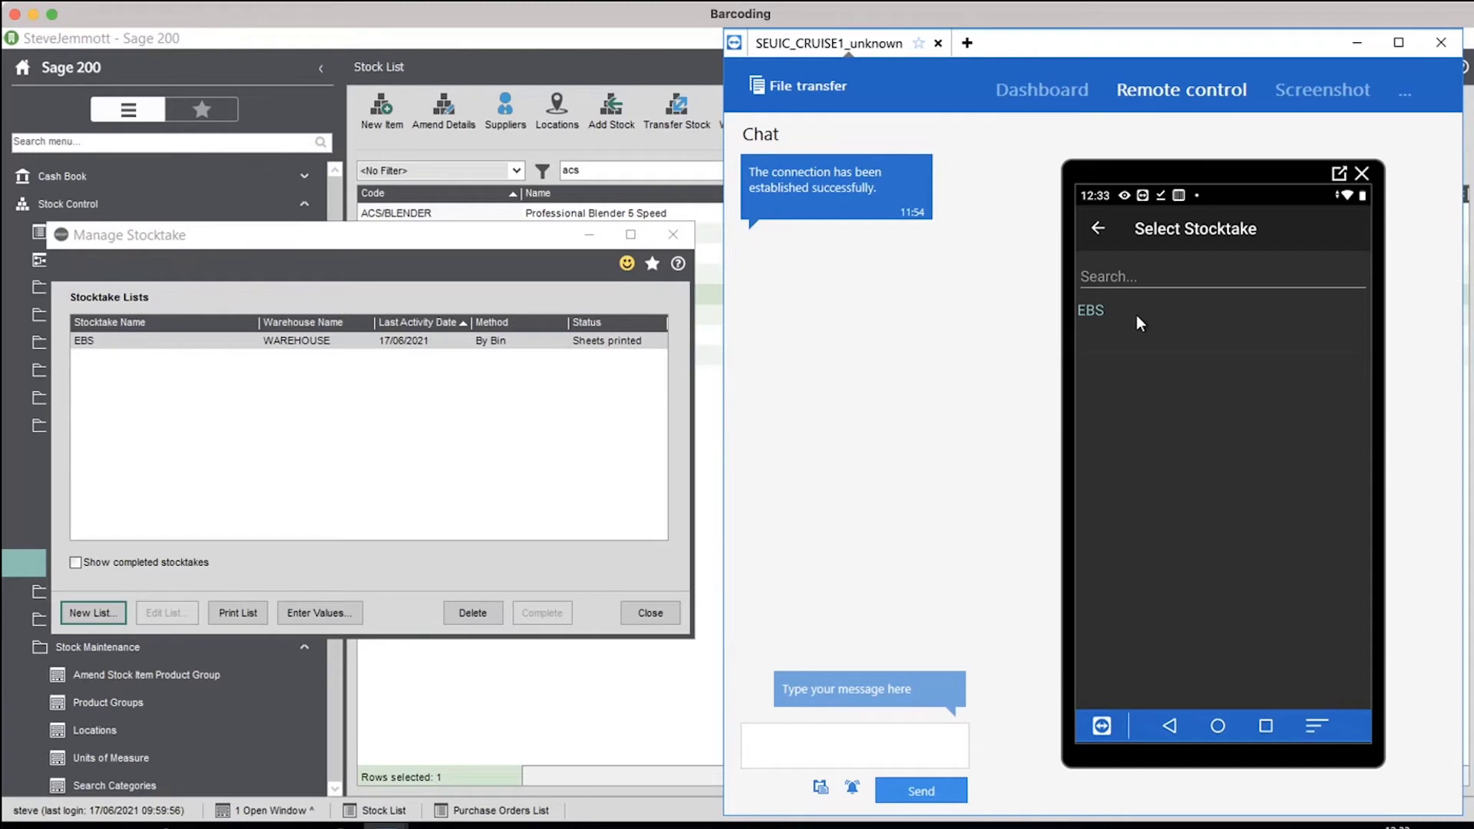
{"action": "left_click", "coordinate": [1116, 311]}
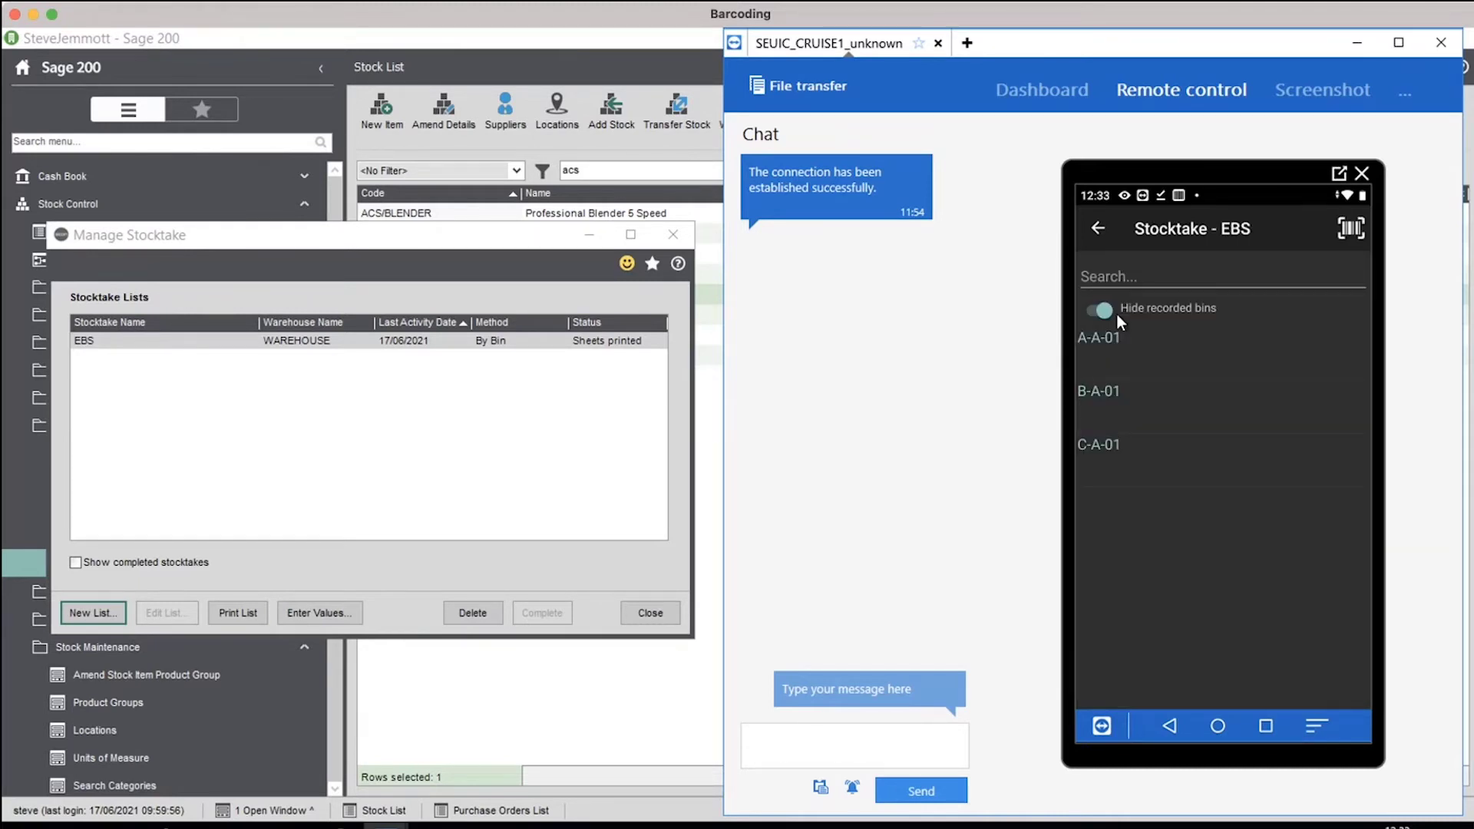
{"action": "left_click", "coordinate": [1117, 316]}
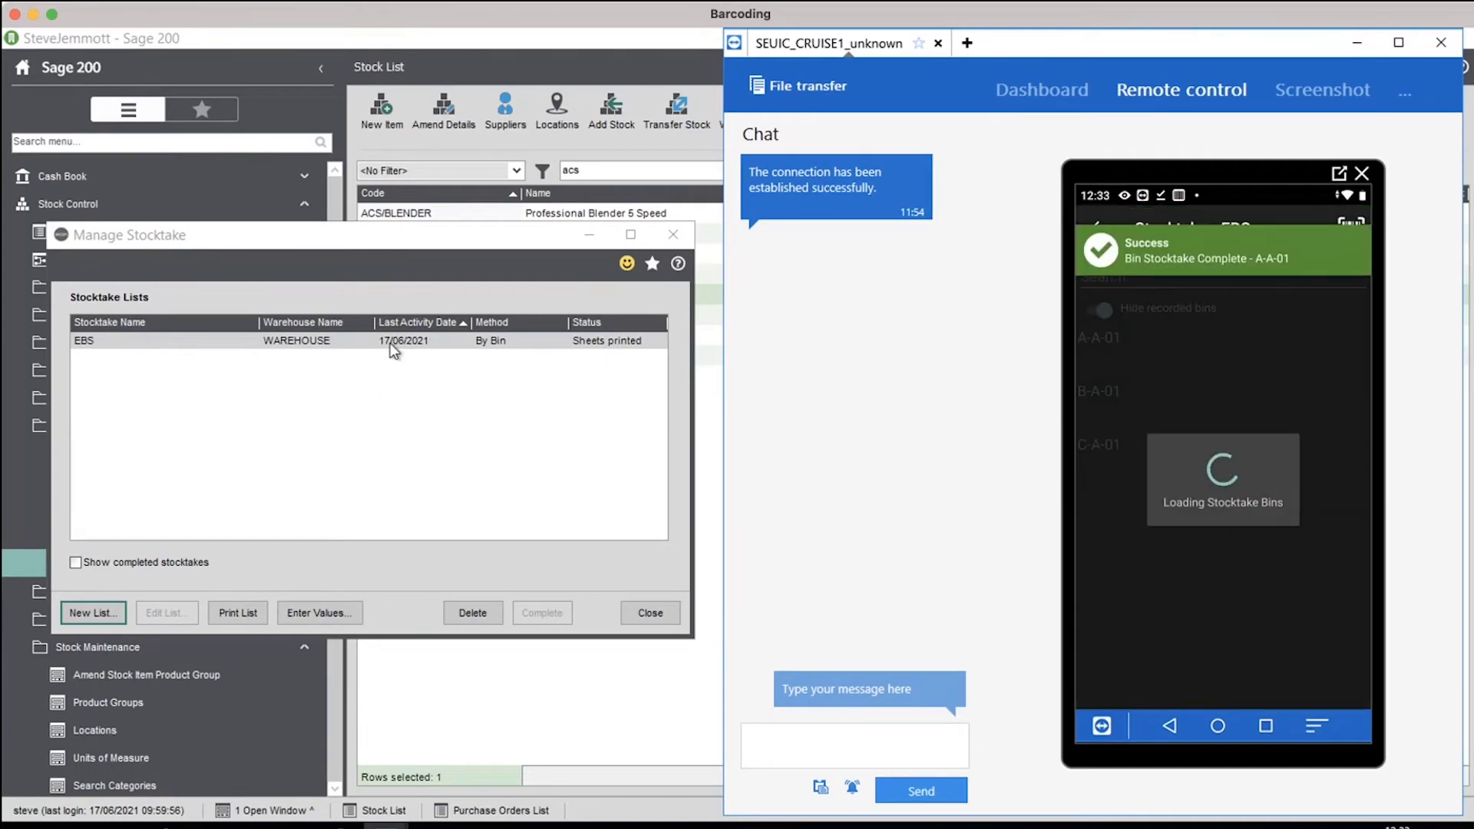
- Open the EBS stocktake values in Sage 200, maximise the window, and display expected quantities and variances
{"action": "left_click", "coordinate": [393, 347]}
{"action": "left_click", "coordinate": [318, 611]}
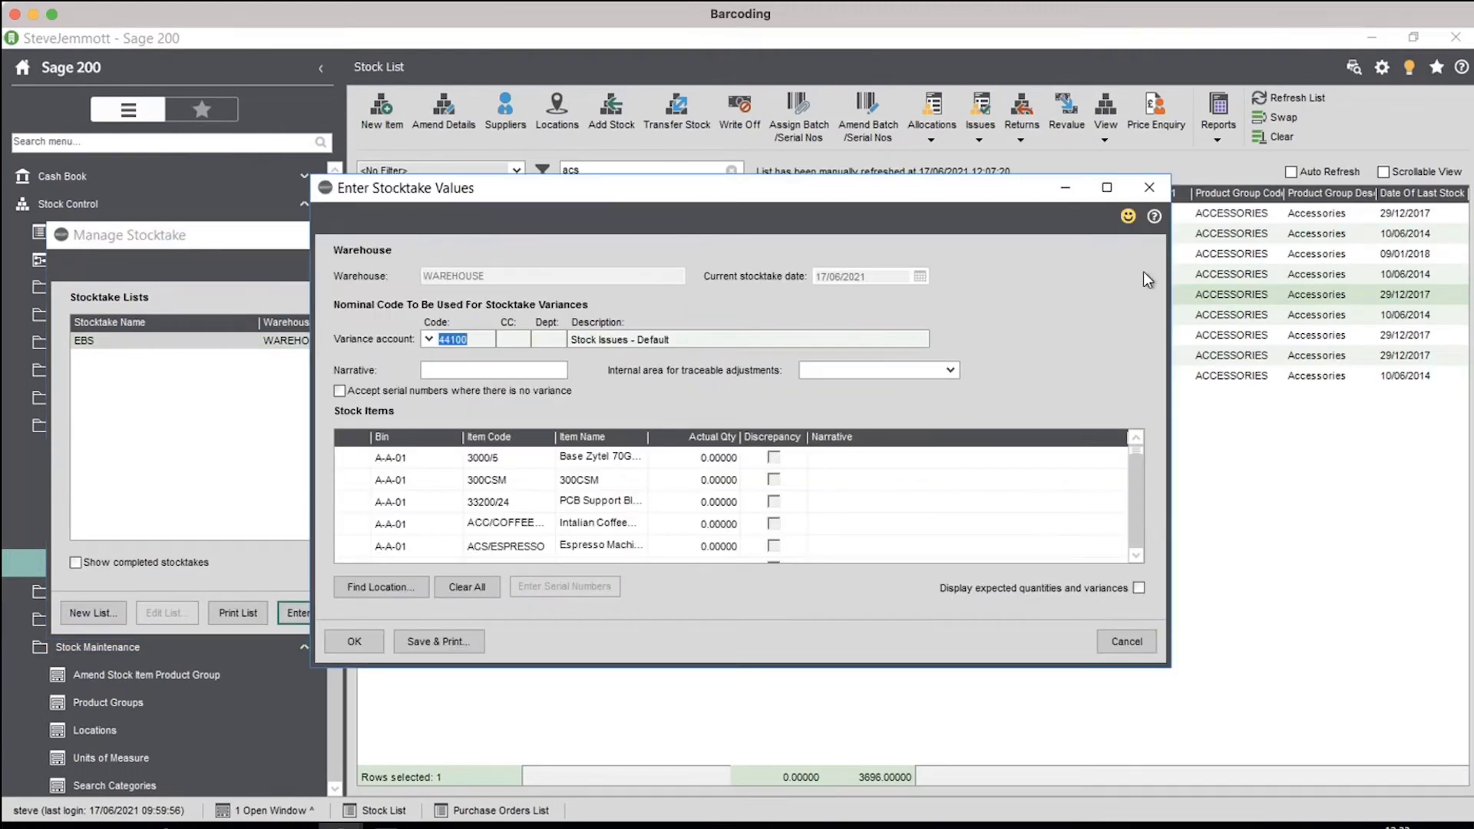
{"action": "left_click", "coordinate": [1106, 188]}
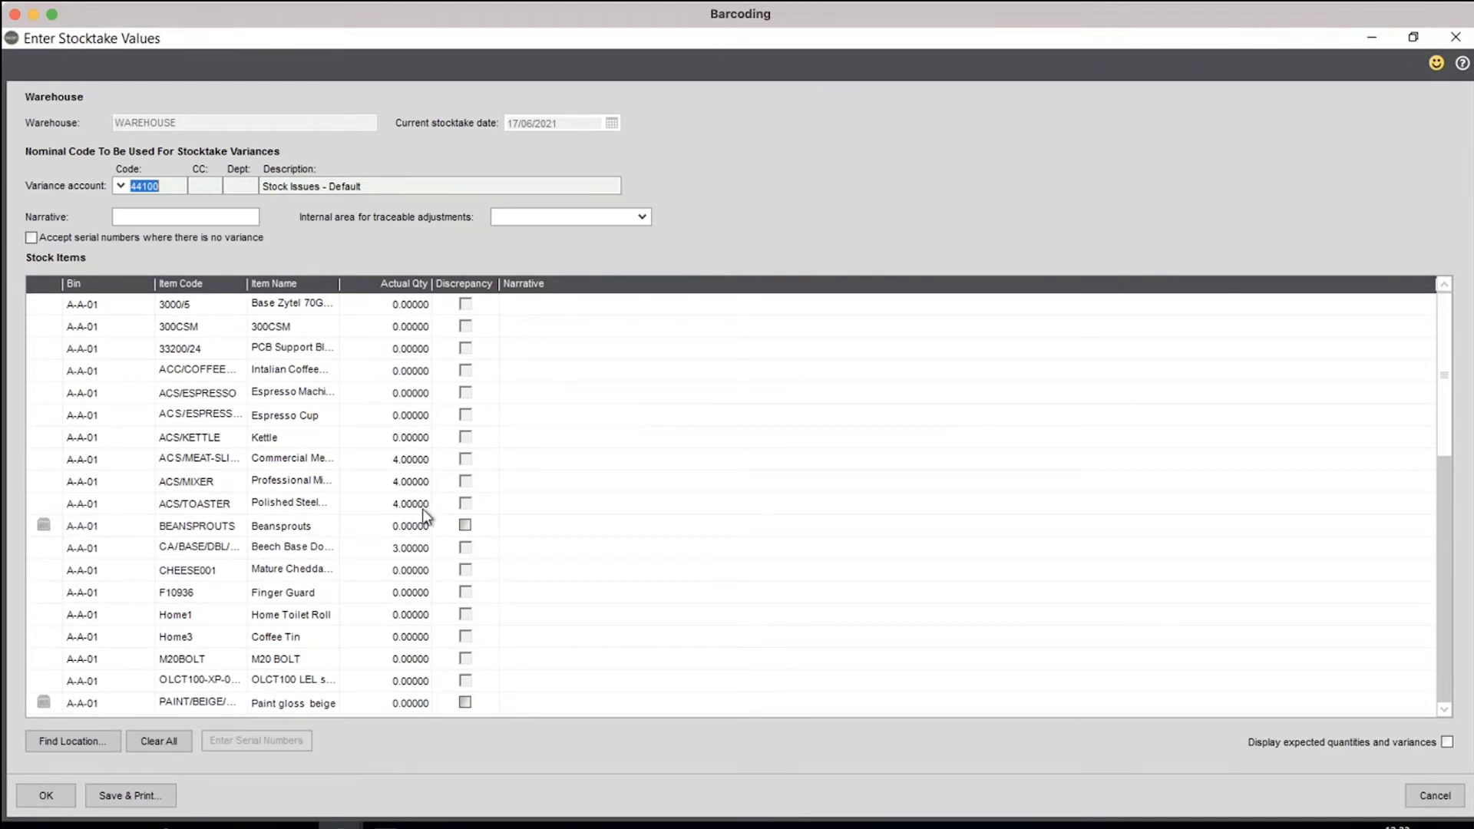
{"action": "left_click", "coordinate": [1447, 741]}
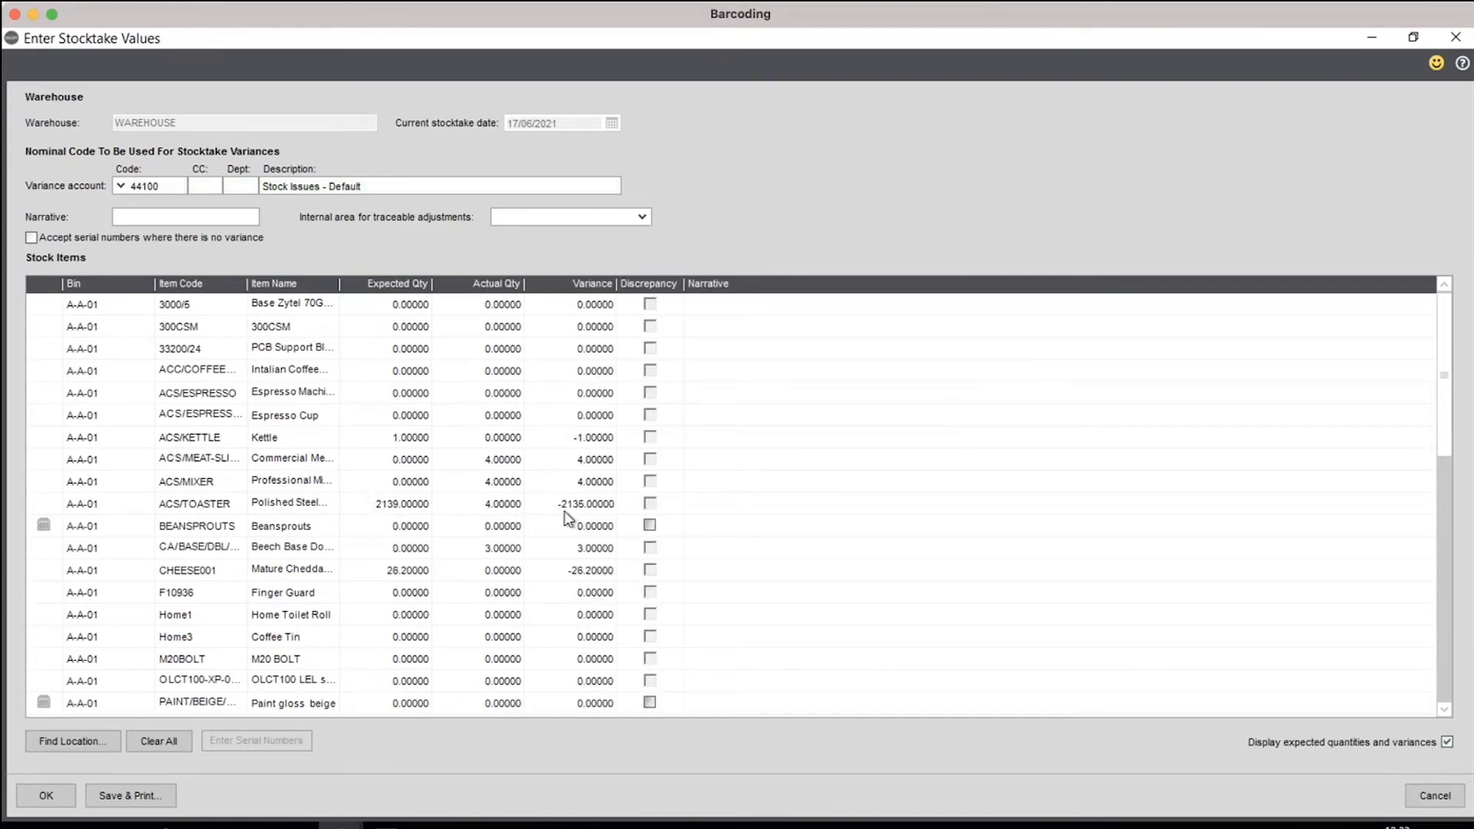
- Switch to the handheld's TeamViewer session, stop hiding recorded bins in the EBS stocktake, and return to the Sage stocktake values
{"action": "left_click", "coordinate": [384, 822]}
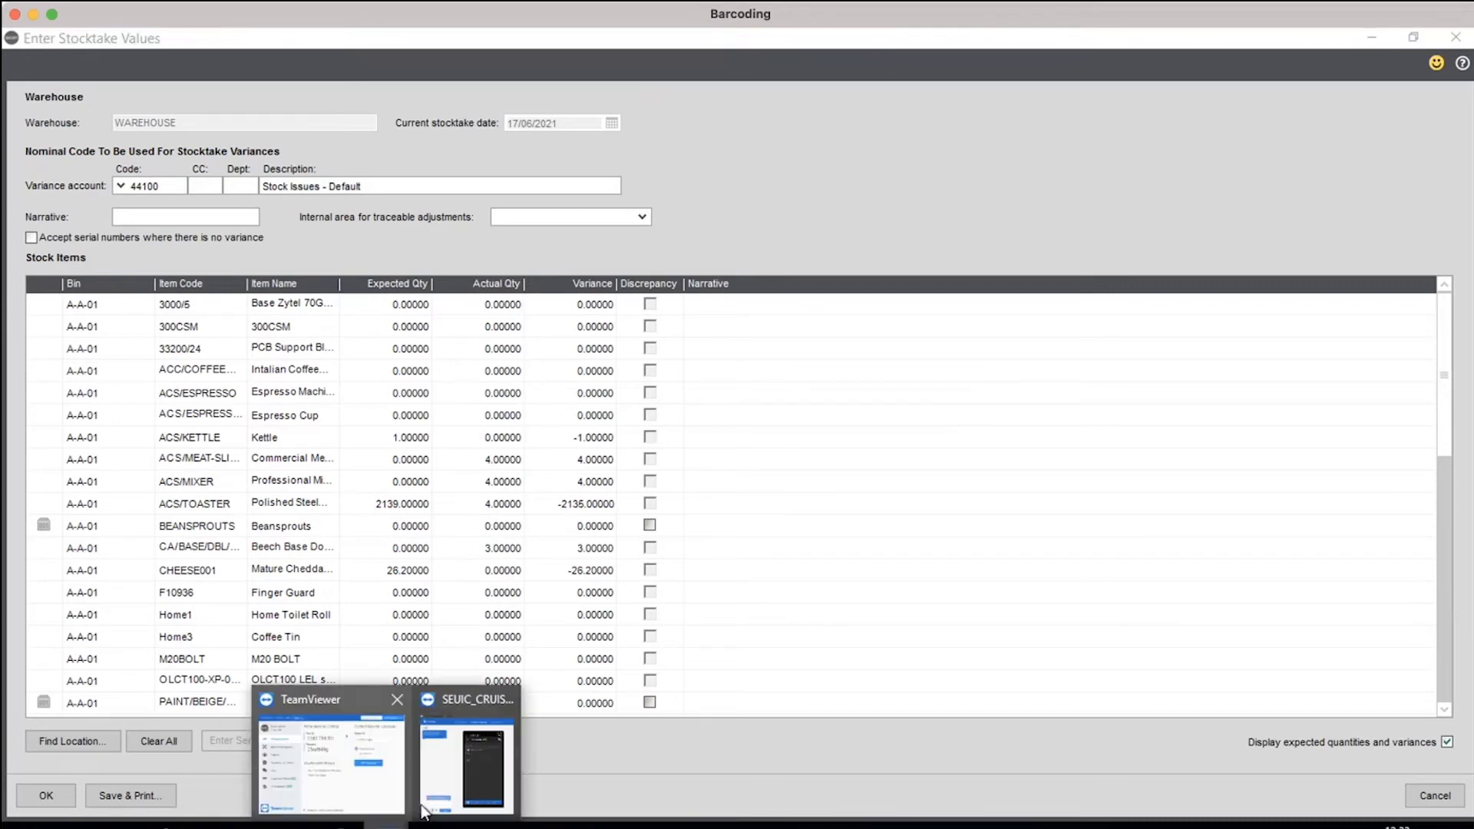
{"action": "left_click", "coordinate": [453, 775]}
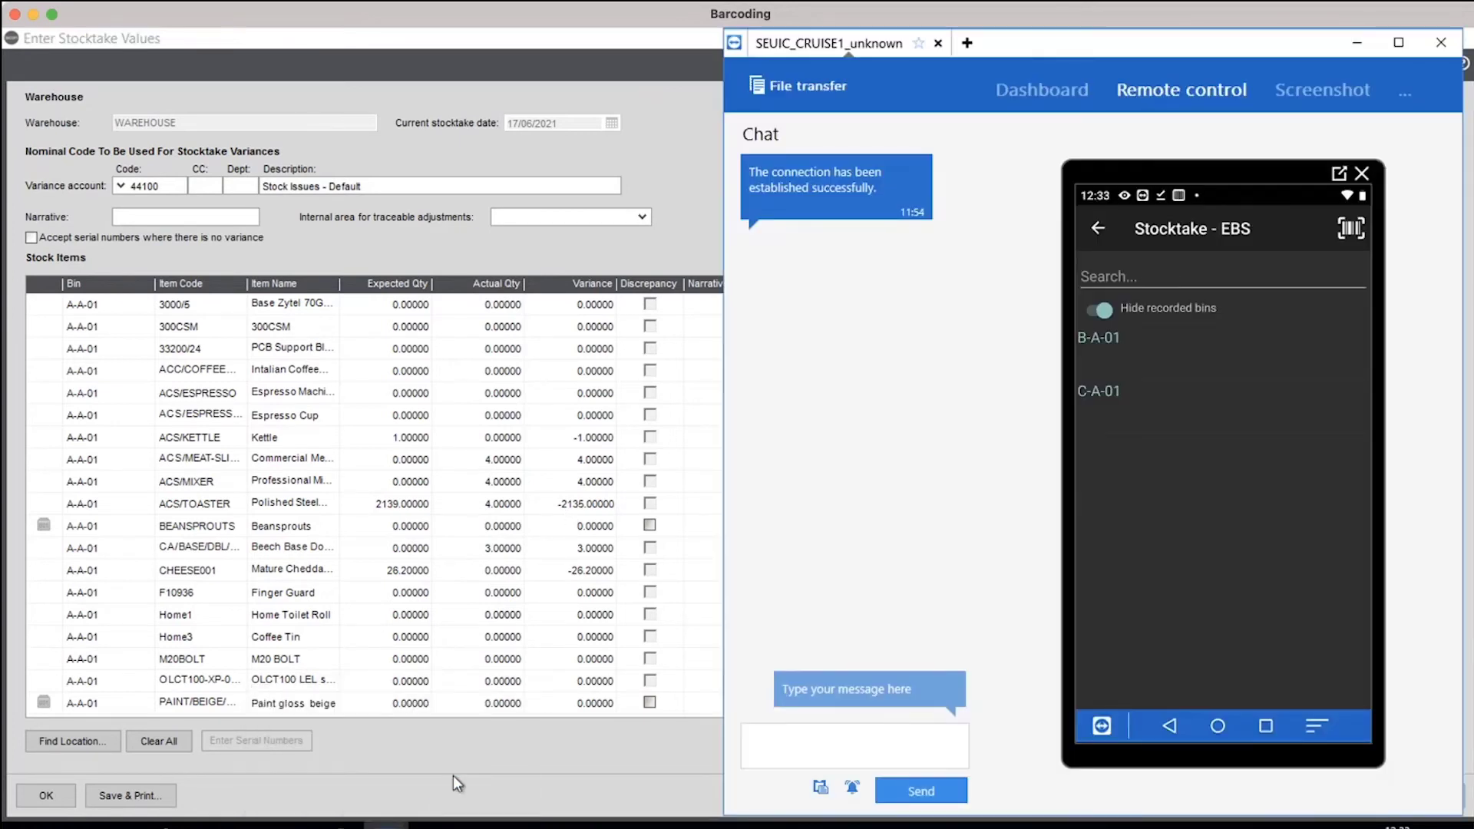
{"action": "left_click", "coordinate": [1099, 311]}
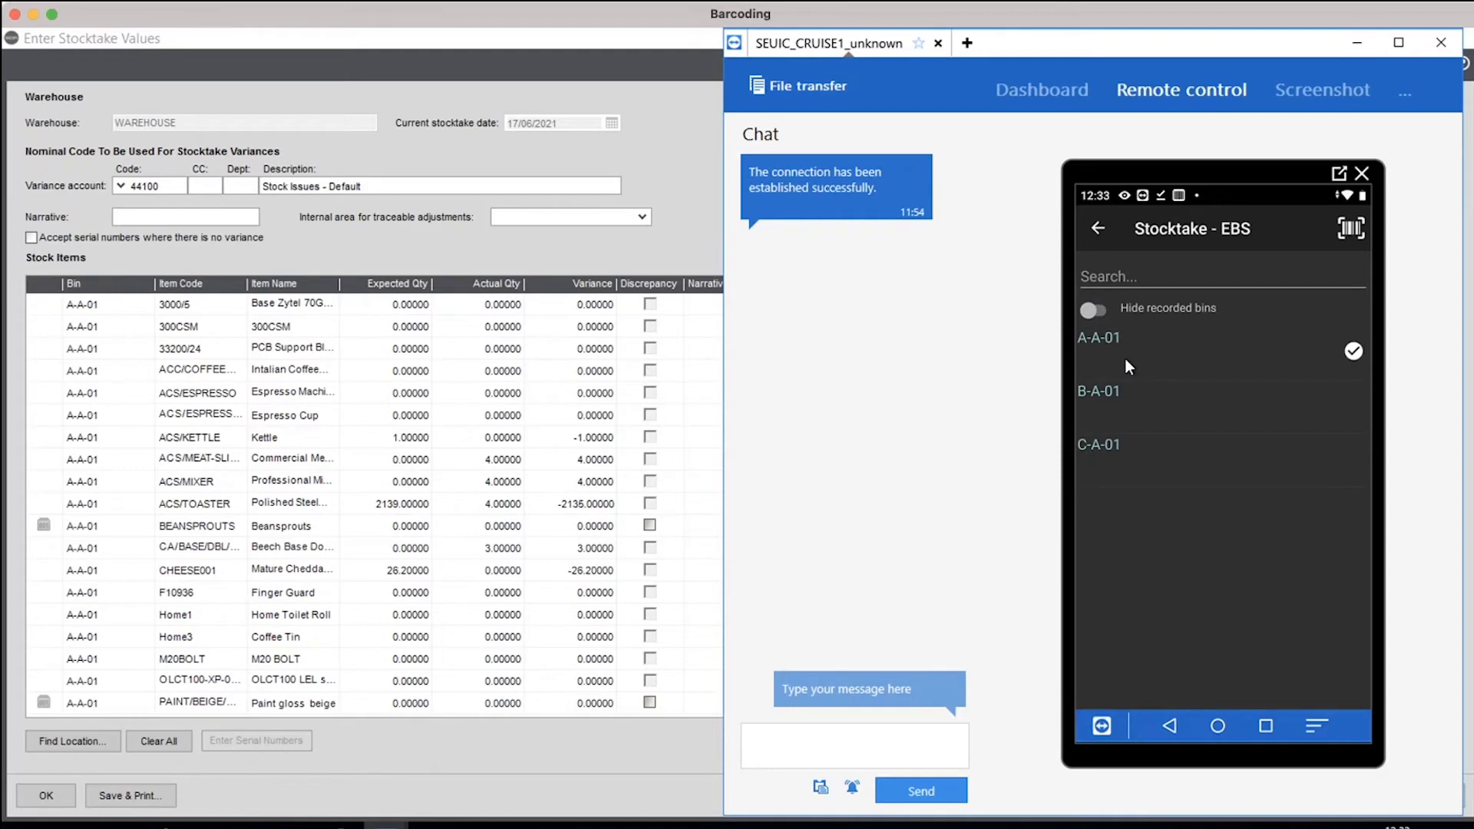
{"action": "left_click", "coordinate": [666, 260]}
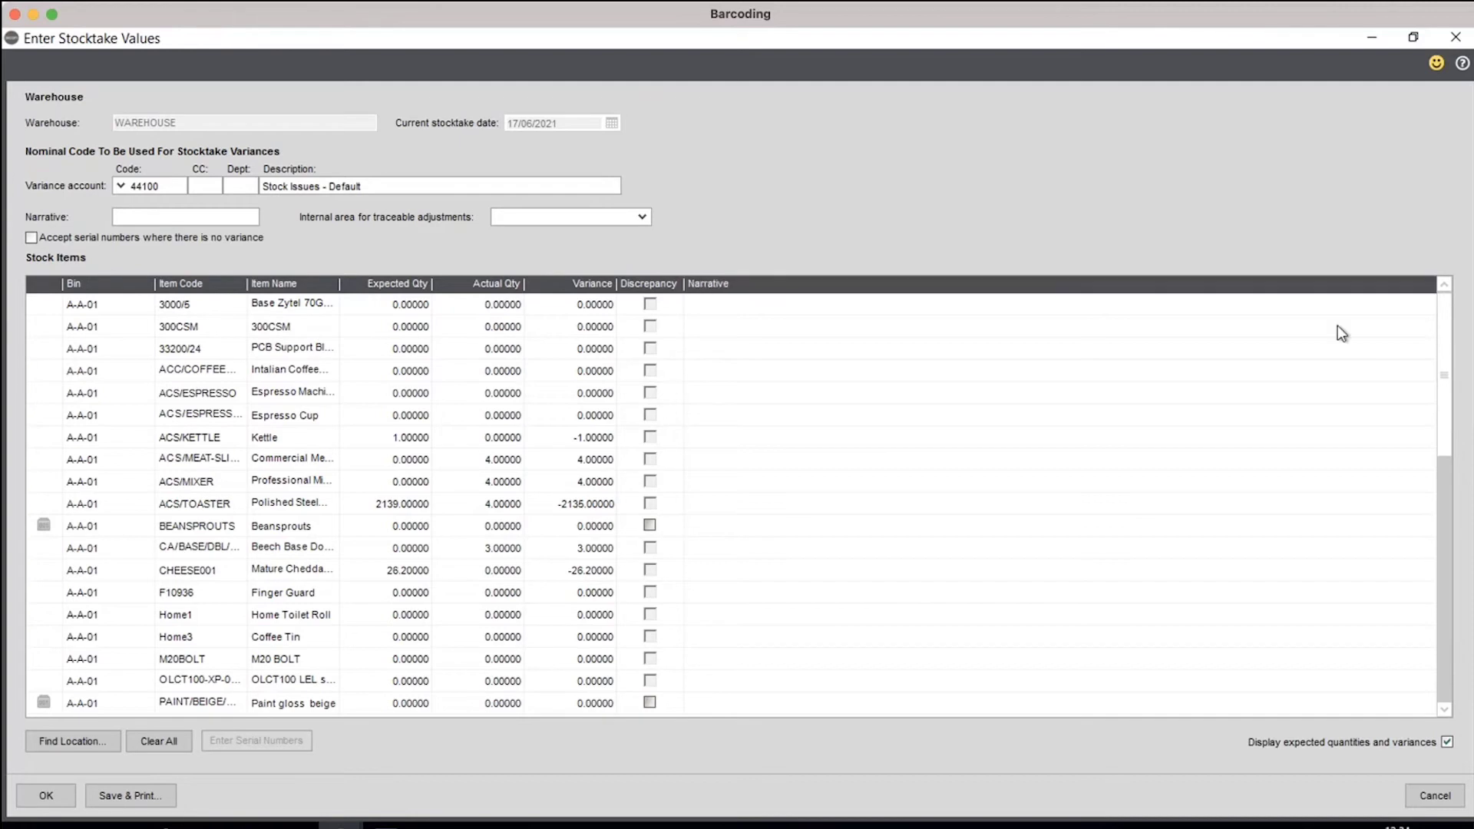
- Review the remaining stocktake variances and the serial numbers of WW/DISHWASHER/600 in bin A-A-01, and close the stocktake values without saving
{"action": "left_click_drag", "start_coordinate": [1442, 375], "coordinate": [1442, 555]}
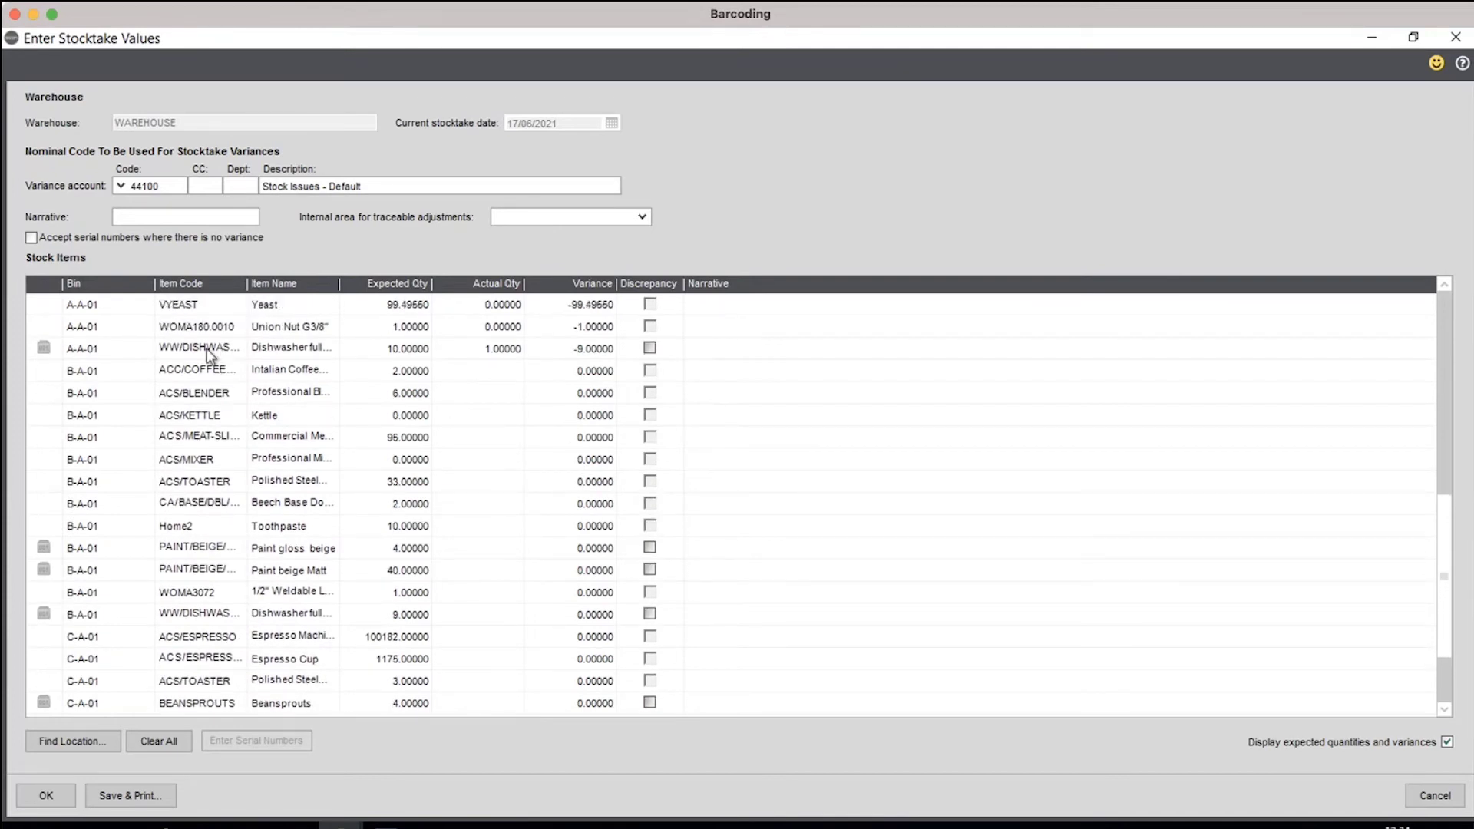
{"action": "left_click", "coordinate": [263, 347]}
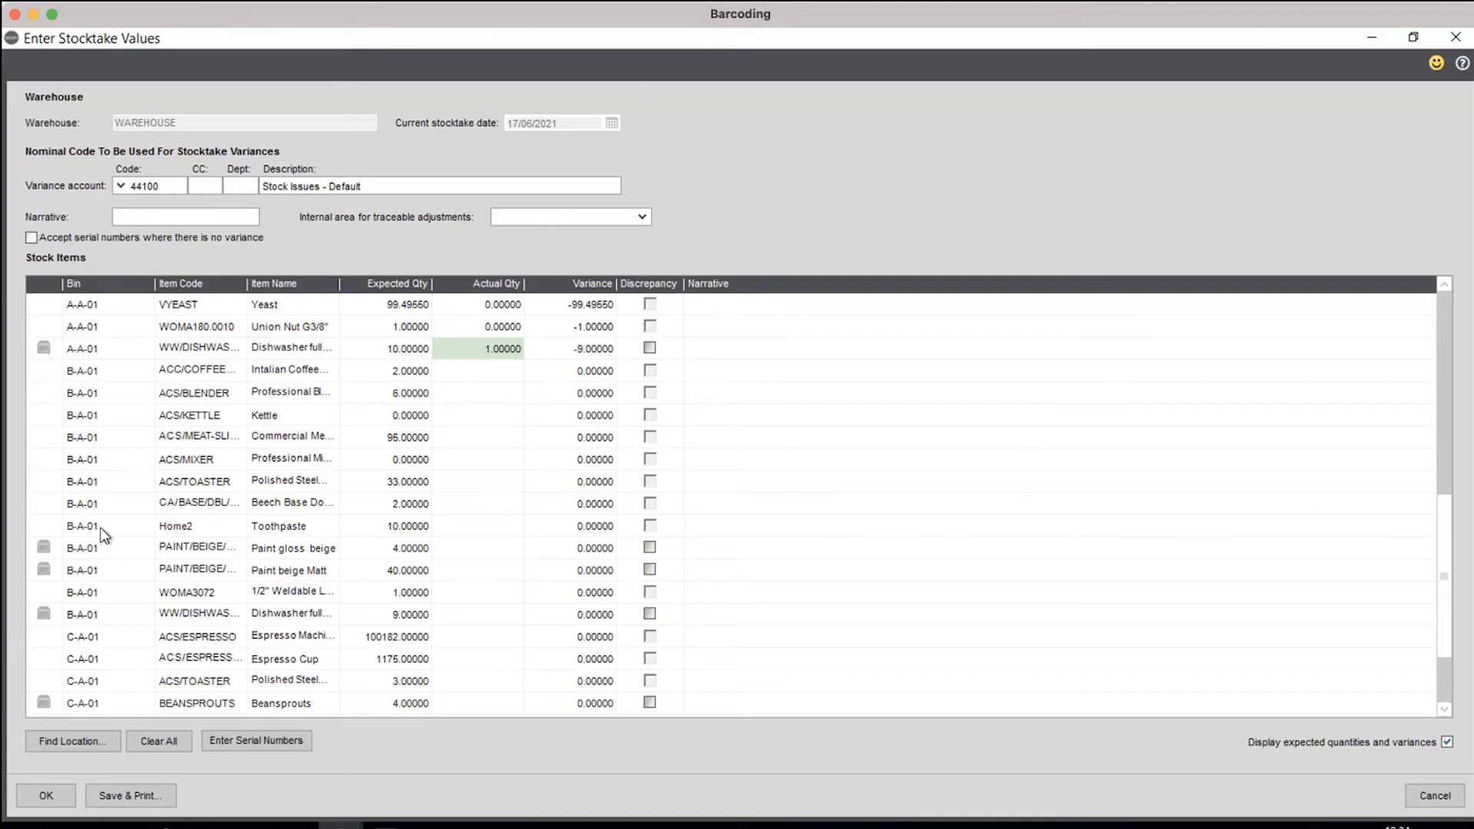
{"action": "left_click", "coordinate": [256, 740]}
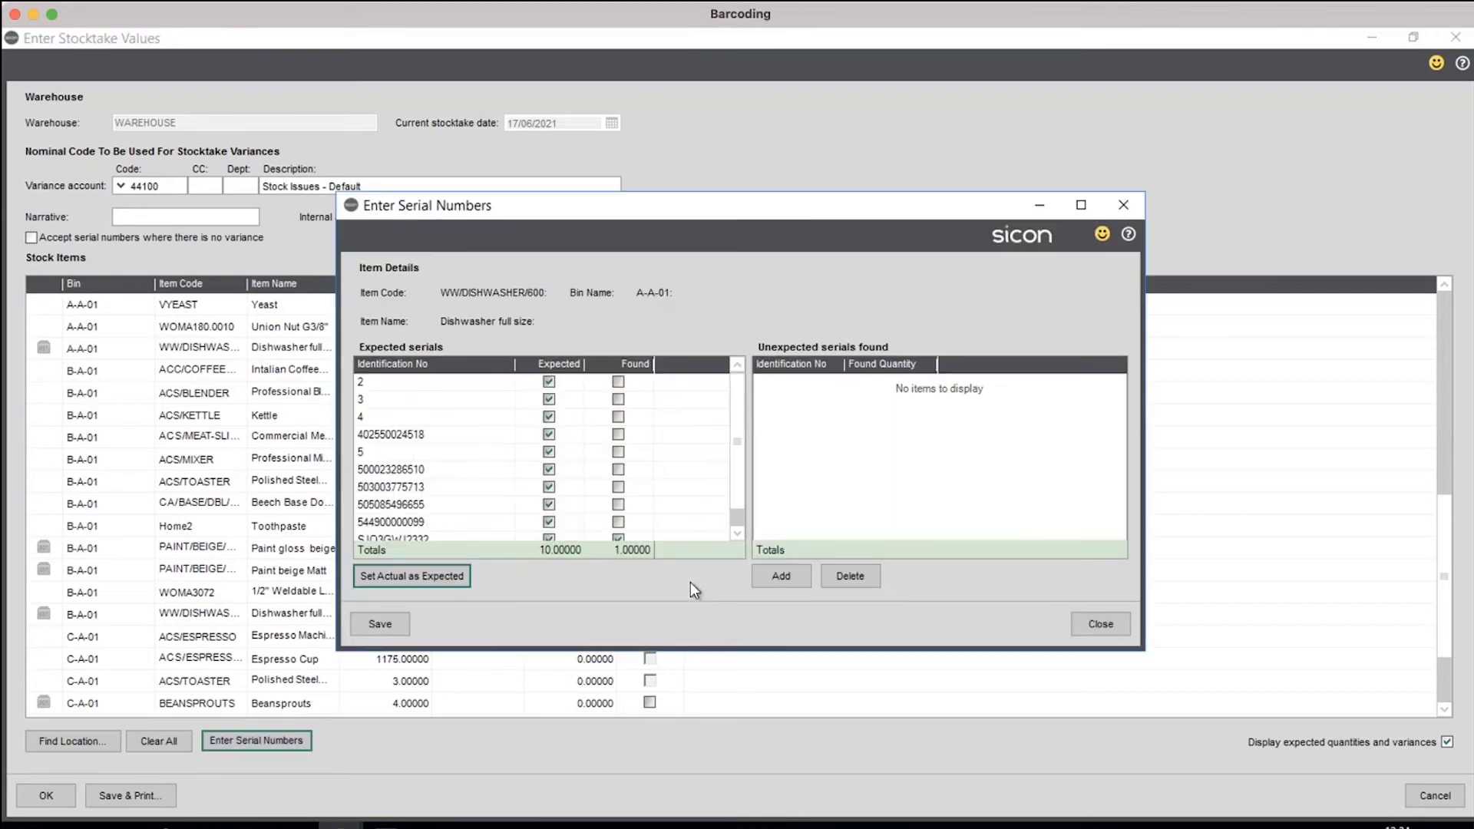
{"action": "scroll", "coordinate": [739, 492], "scroll_direction": "down", "scroll_amount": 1}
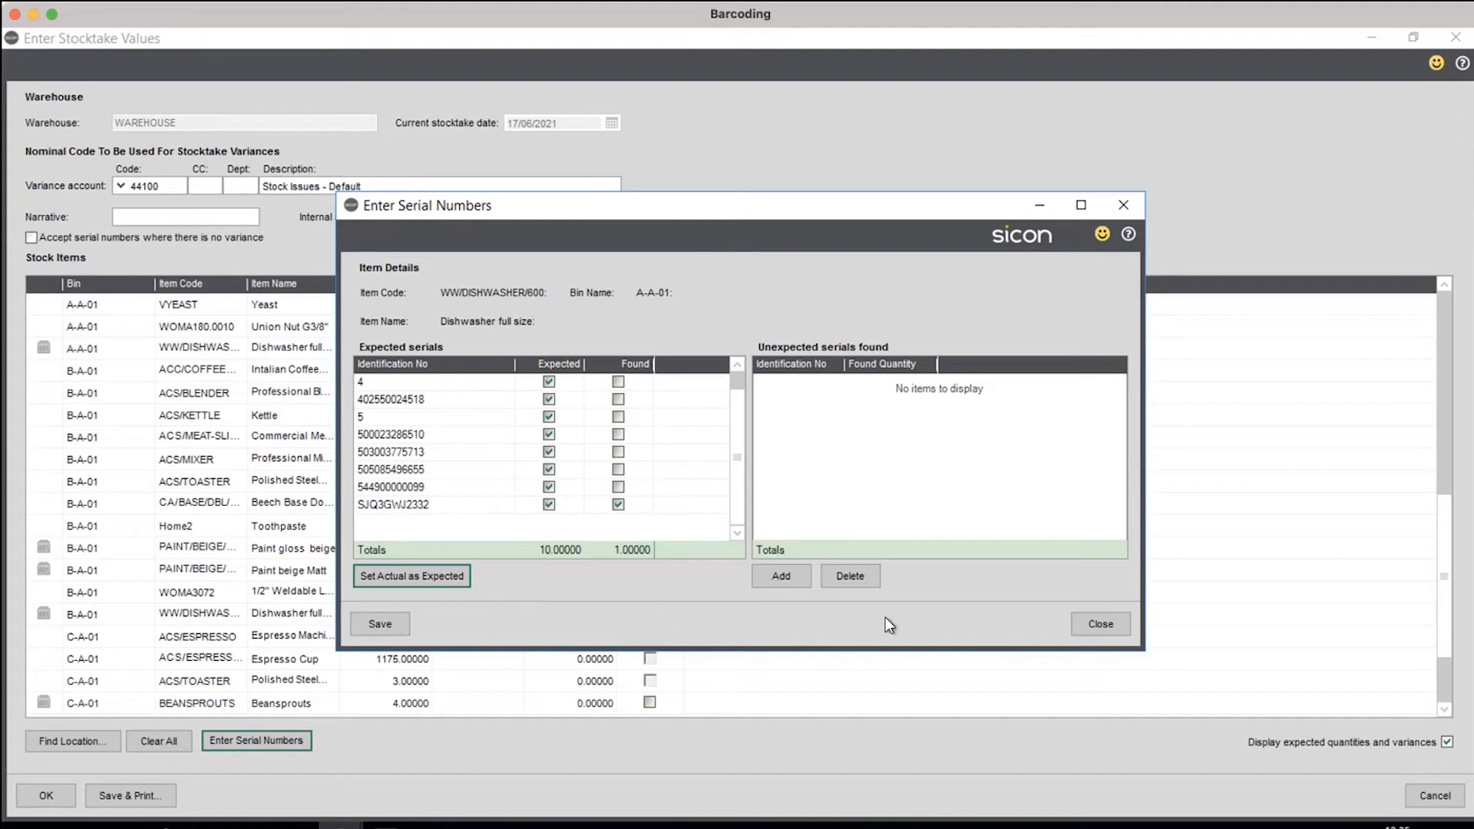
{"action": "left_click", "coordinate": [1082, 624]}
{"action": "left_click", "coordinate": [1418, 790]}
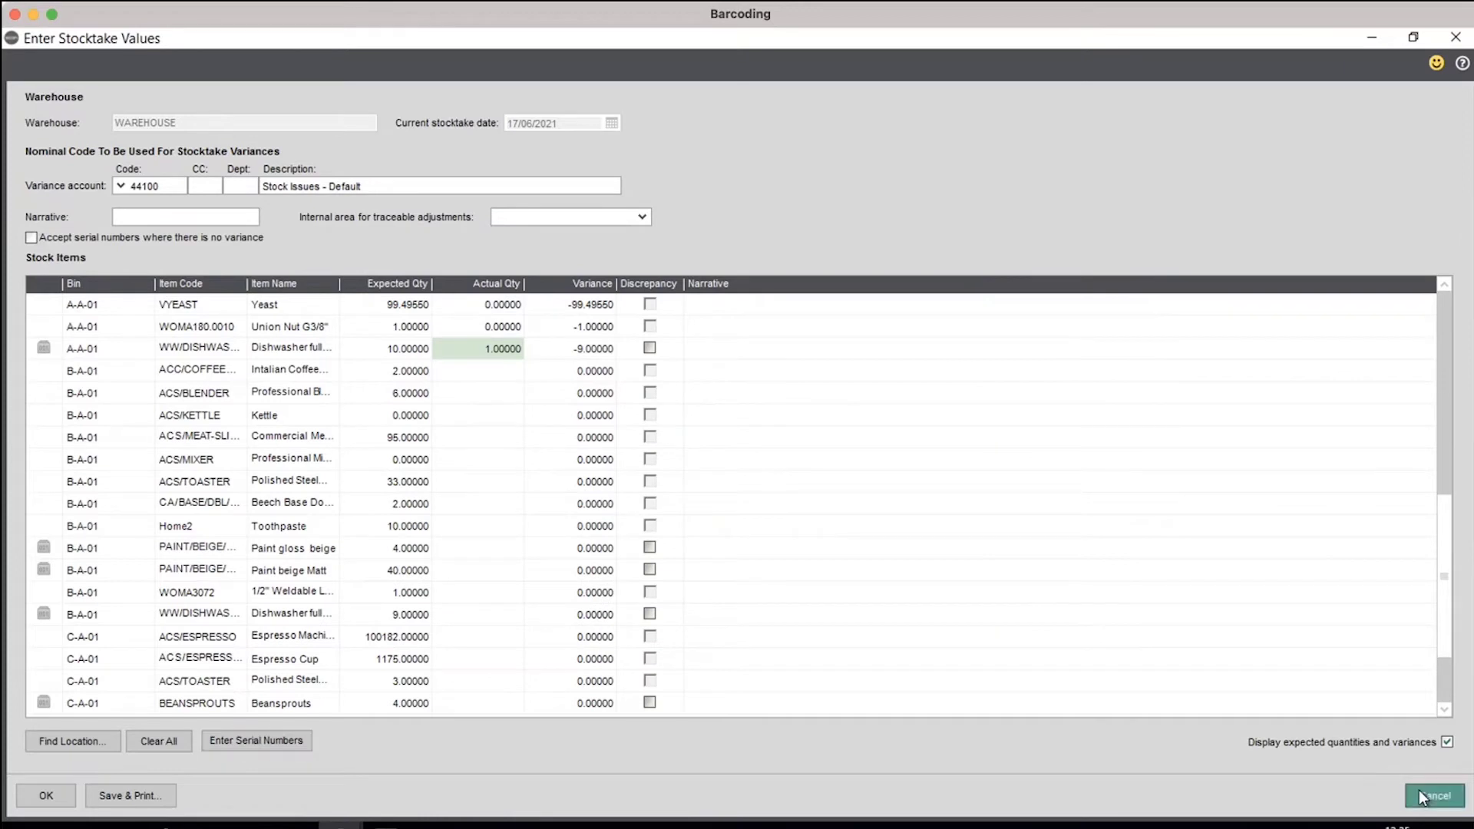
{"action": "left_click", "coordinate": [634, 606]}
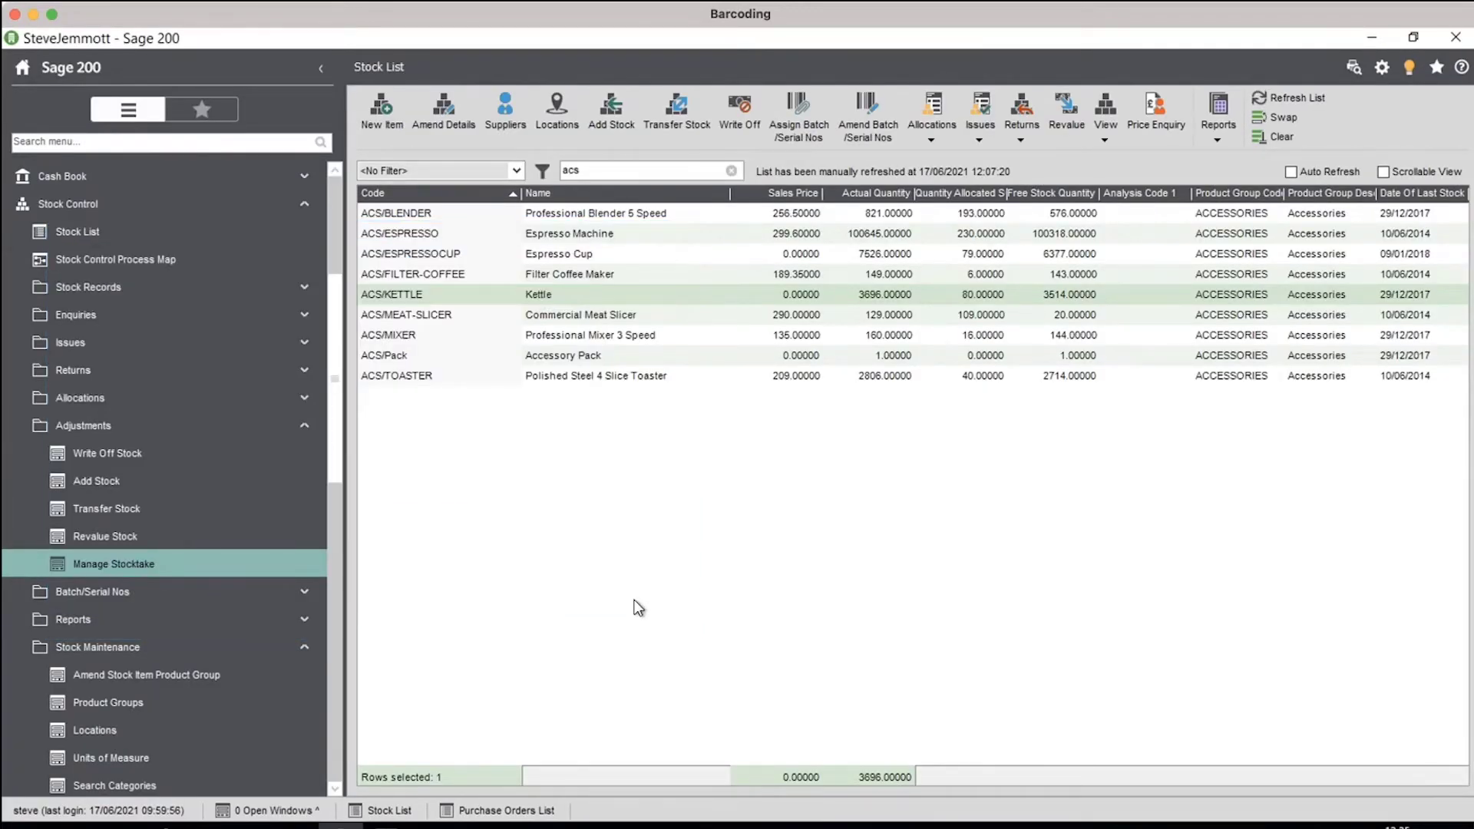
- Review the Dynamic Stocktake results for the WAREHOUSE A-A-01 stocktake of 27/02/2020 in Barcoding and Warehousing, and close the maintenance window
{"action": "left_click", "coordinate": [491, 773]}
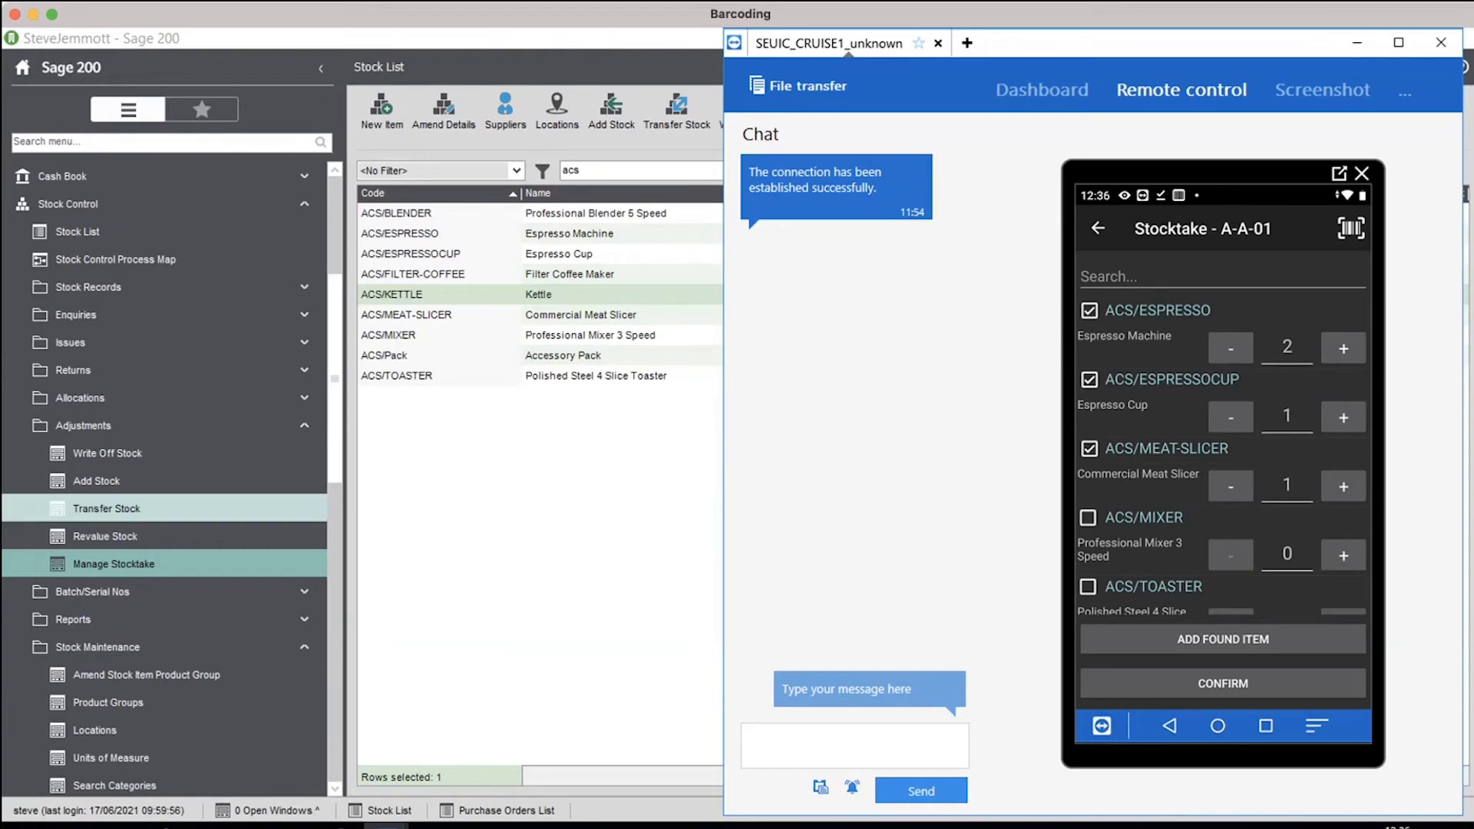
{"action": "left_click", "coordinate": [101, 201]}
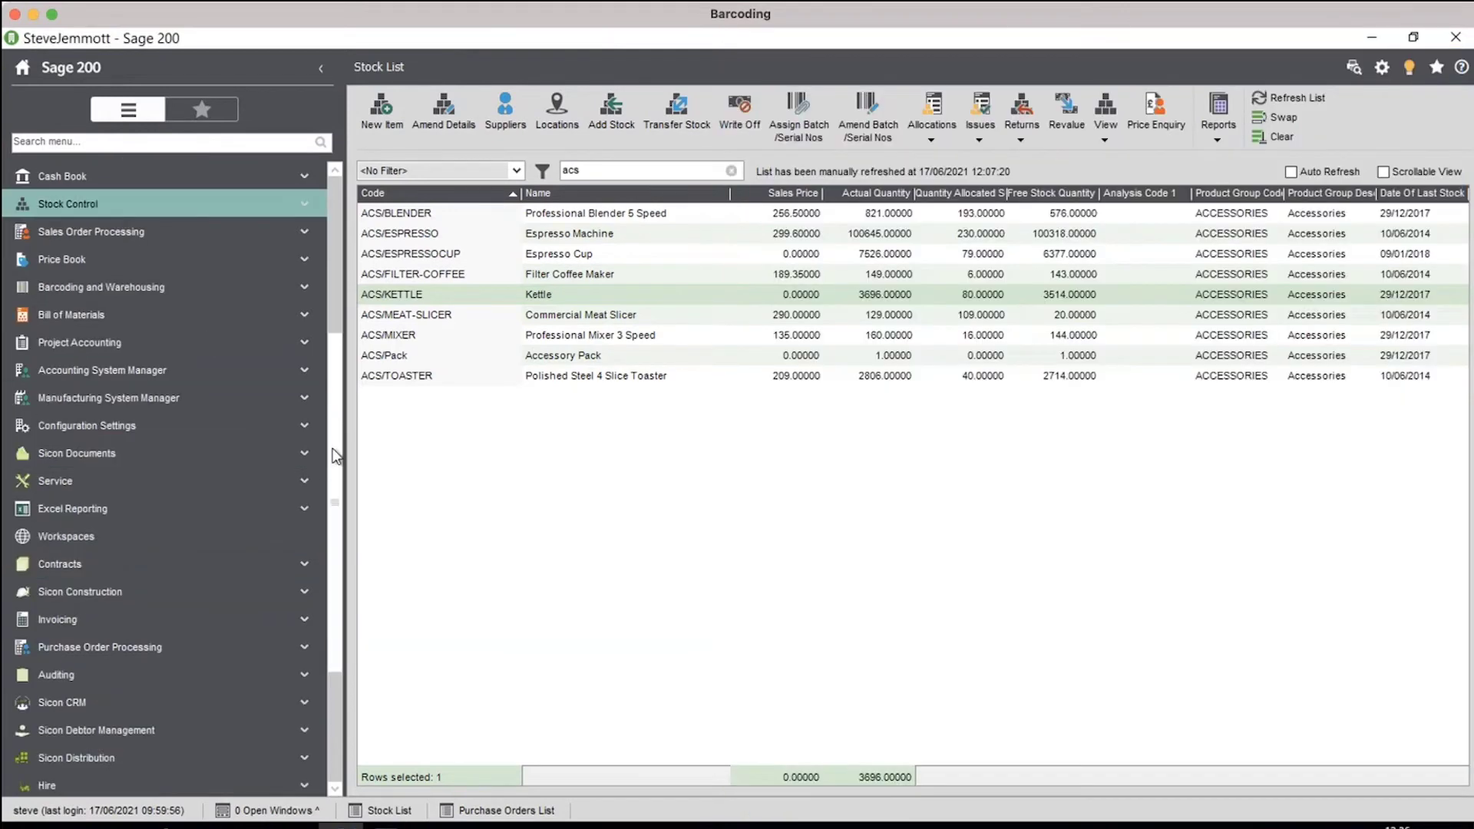
{"action": "scroll", "coordinate": [334, 347], "scroll_direction": "up", "scroll_amount": 3}
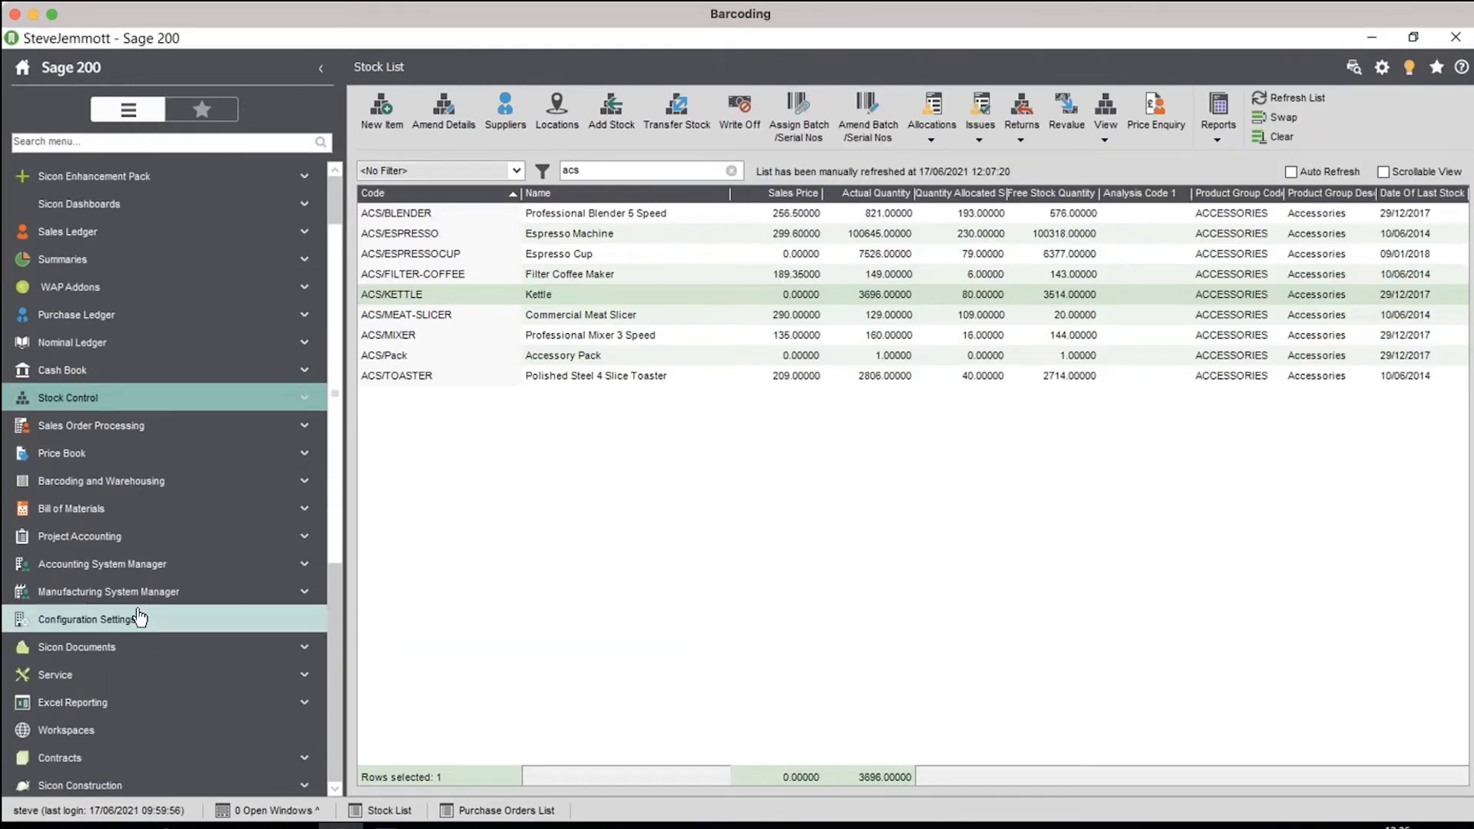
{"action": "left_click", "coordinate": [92, 482]}
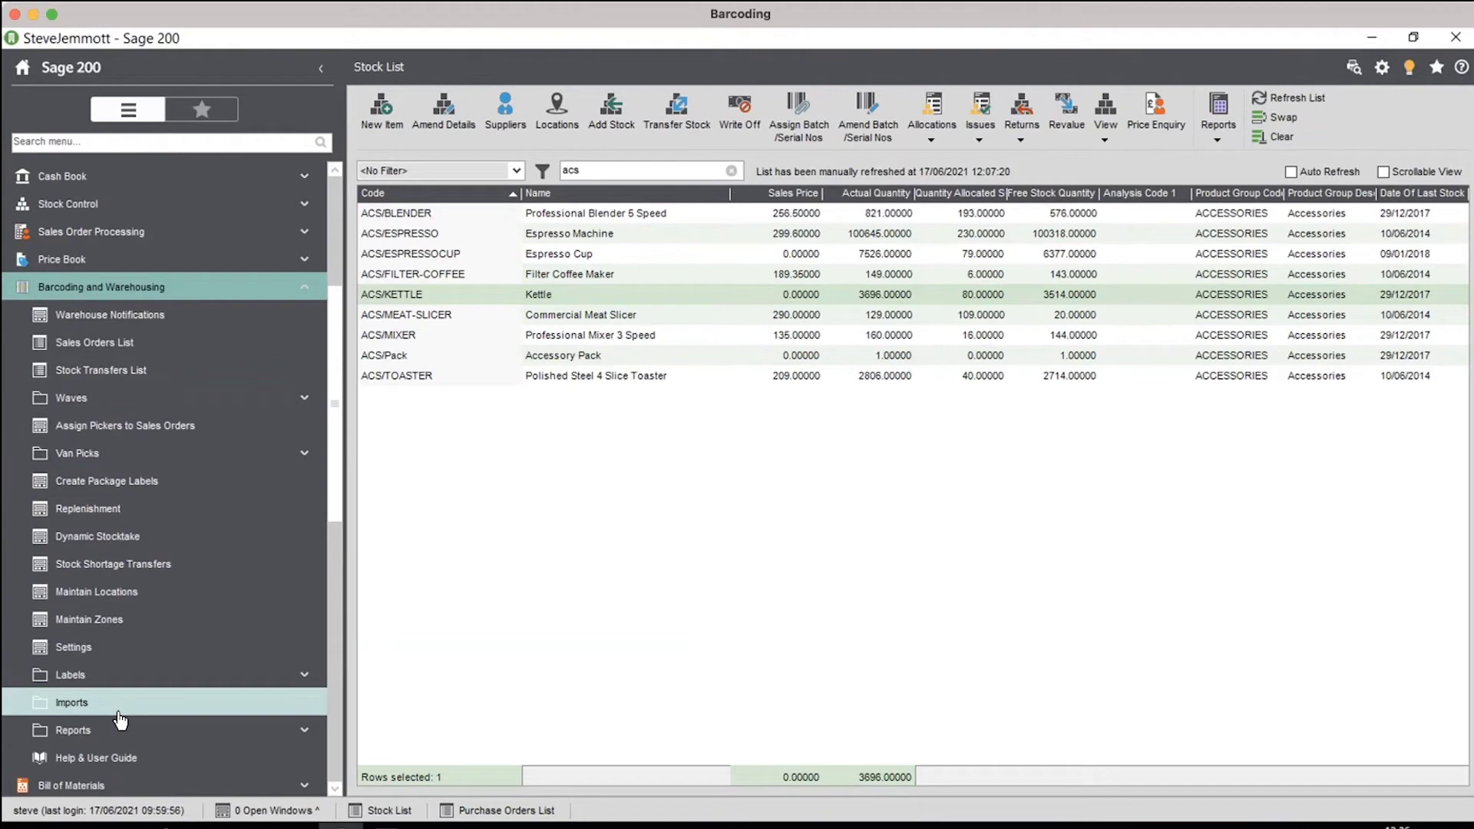
{"action": "left_click", "coordinate": [97, 536]}
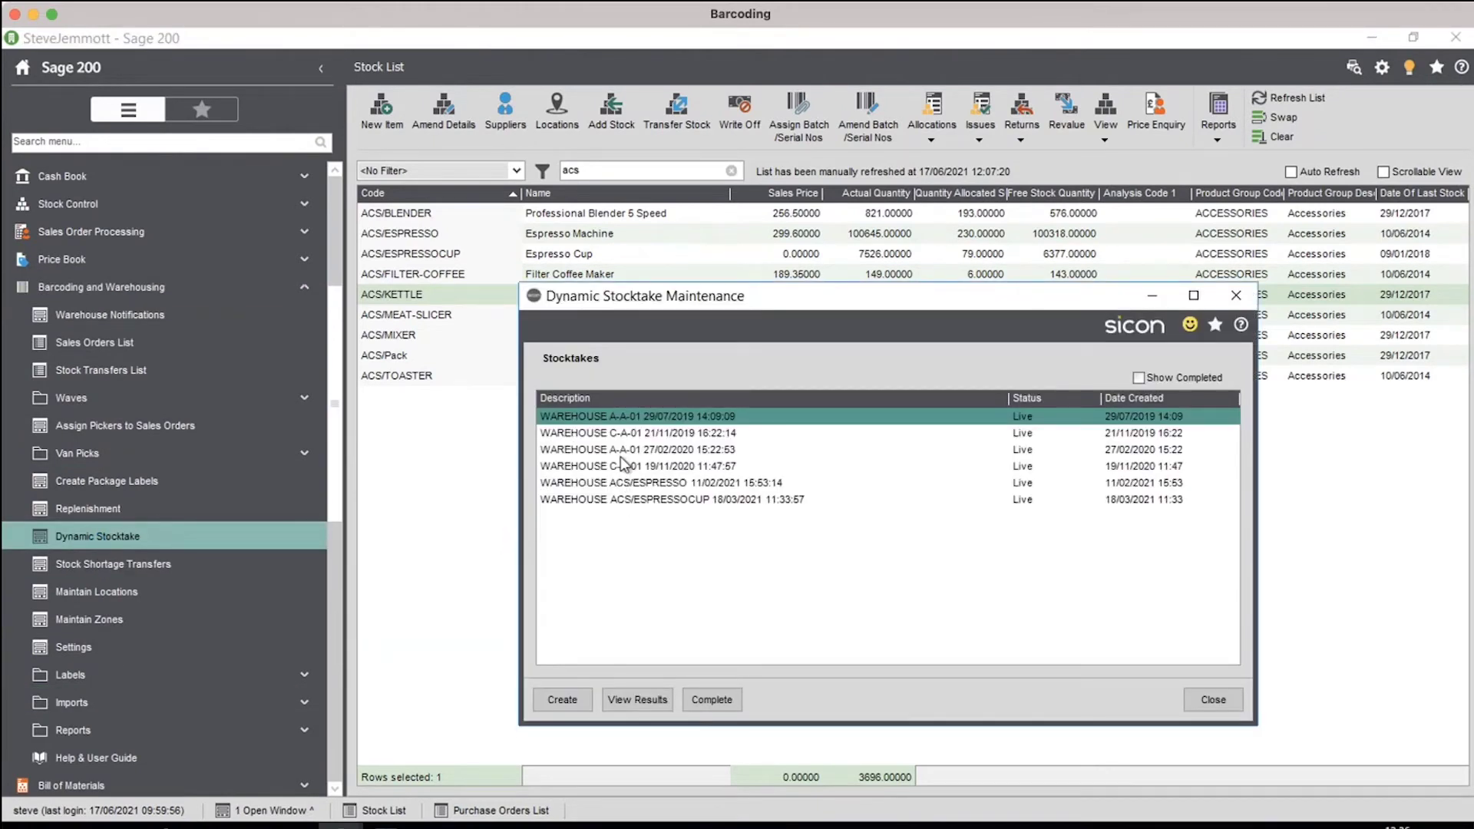
{"action": "left_click", "coordinate": [622, 452]}
{"action": "left_click", "coordinate": [649, 699]}
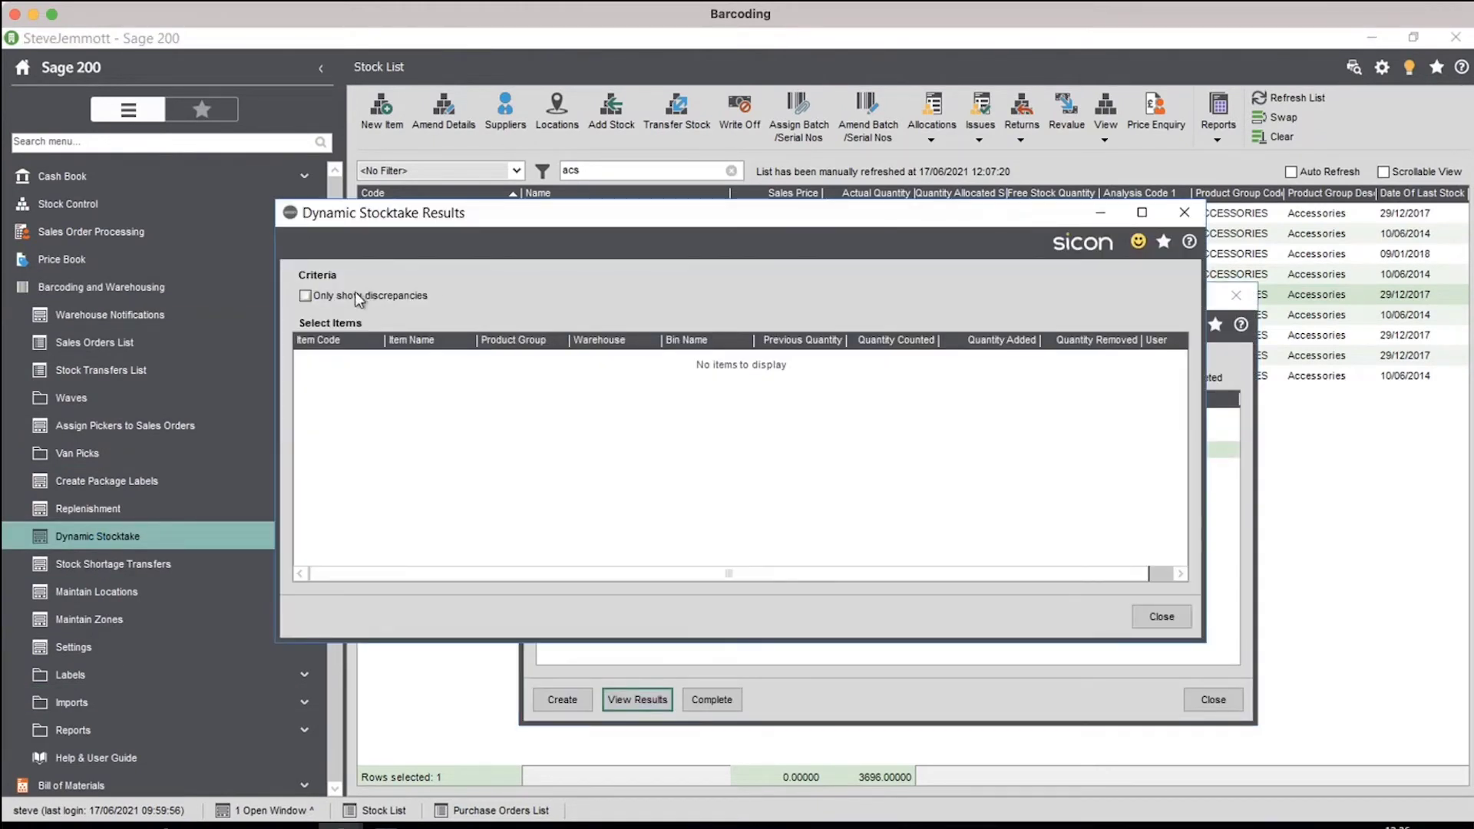
{"action": "left_click", "coordinate": [356, 295]}
{"action": "left_click", "coordinate": [1159, 615]}
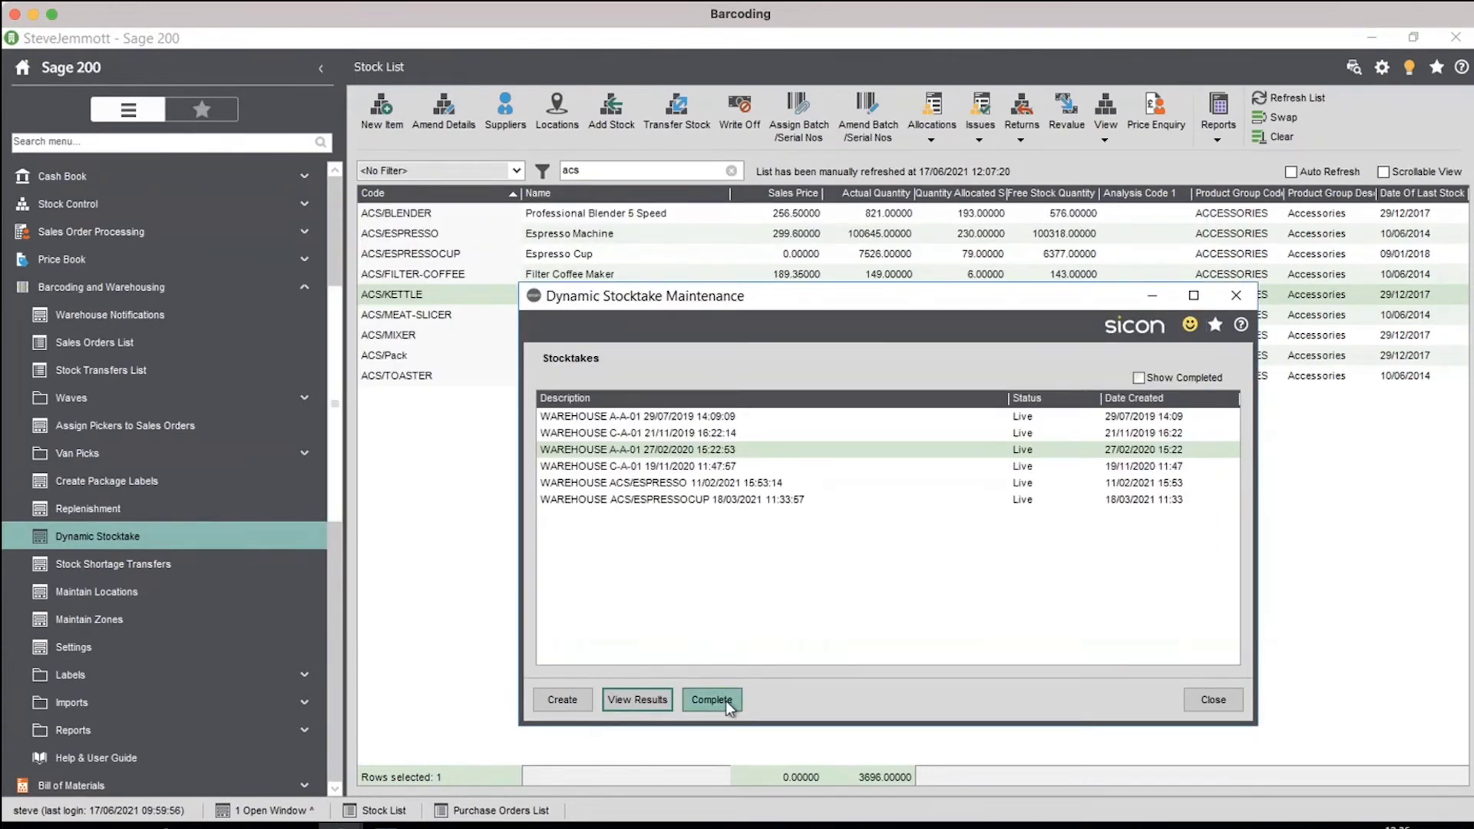
{"action": "left_click", "coordinate": [1211, 700]}
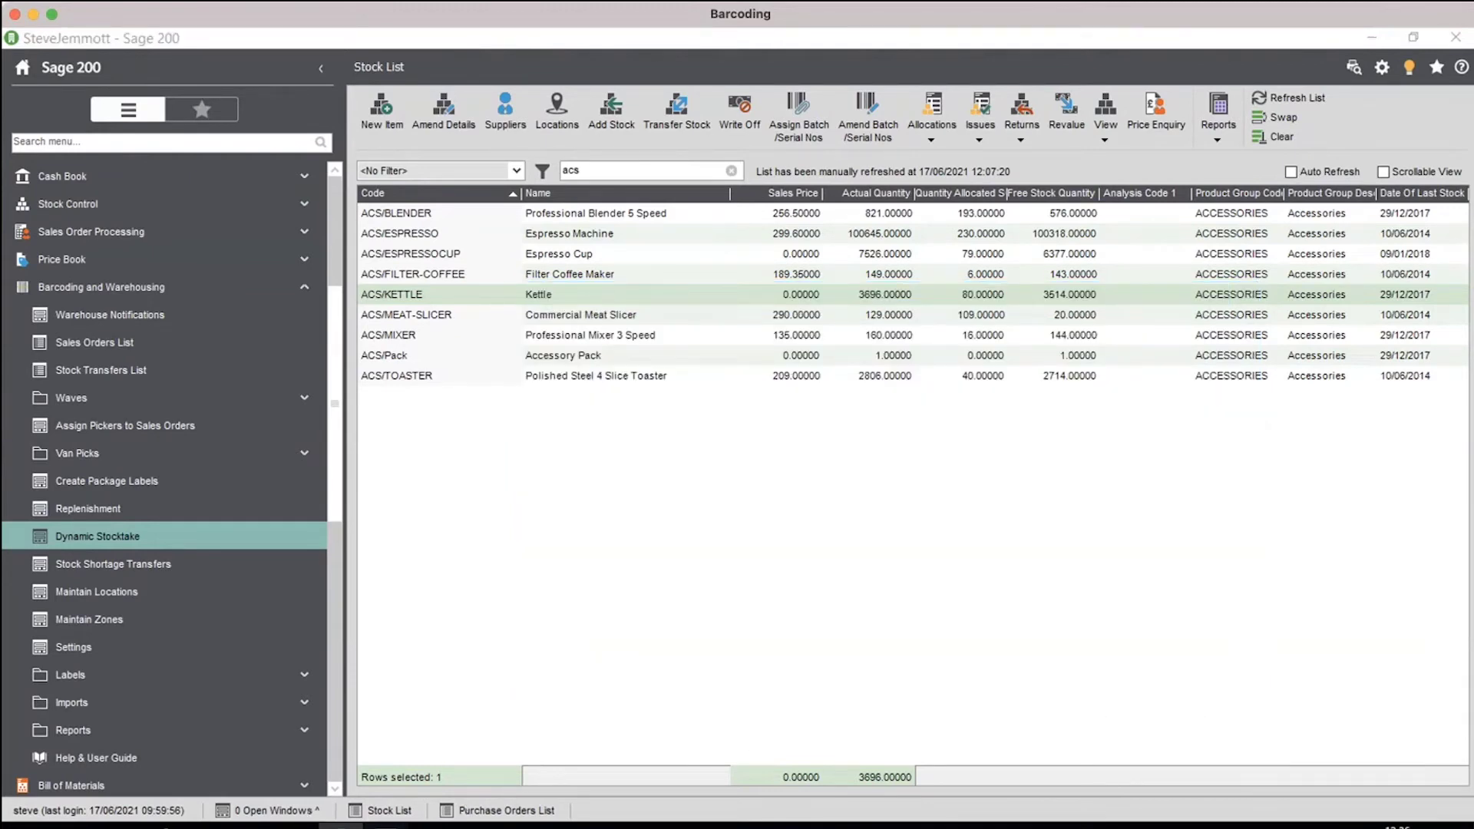
- Show the handheld's main menu briefly, return to Sage 200 and start a new full sales order from Sales Order Processing
{"action": "mouse_move", "coordinate": [386, 825]}
{"action": "left_click", "coordinate": [476, 786]}
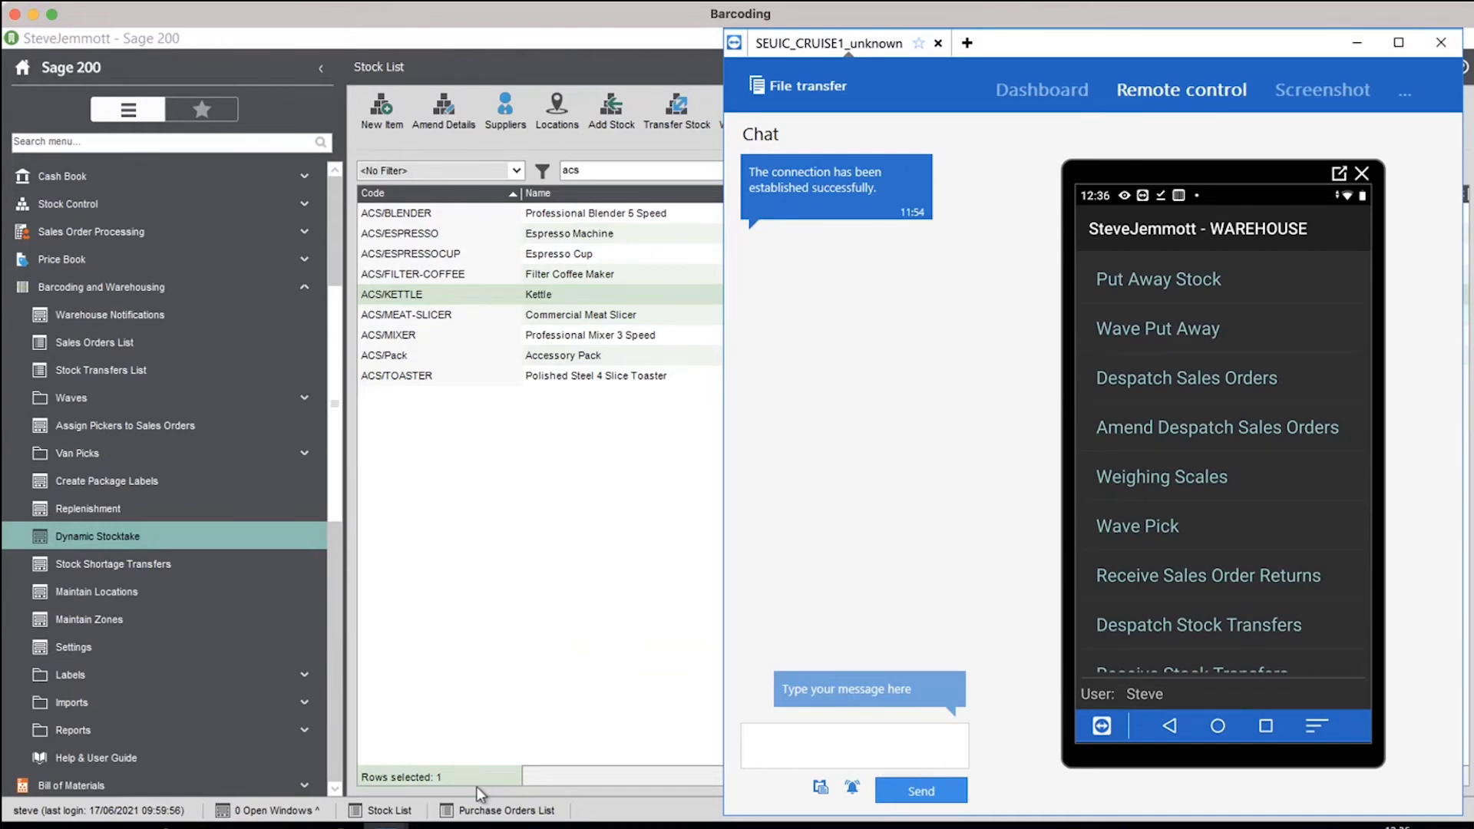
{"action": "left_click", "coordinate": [561, 483]}
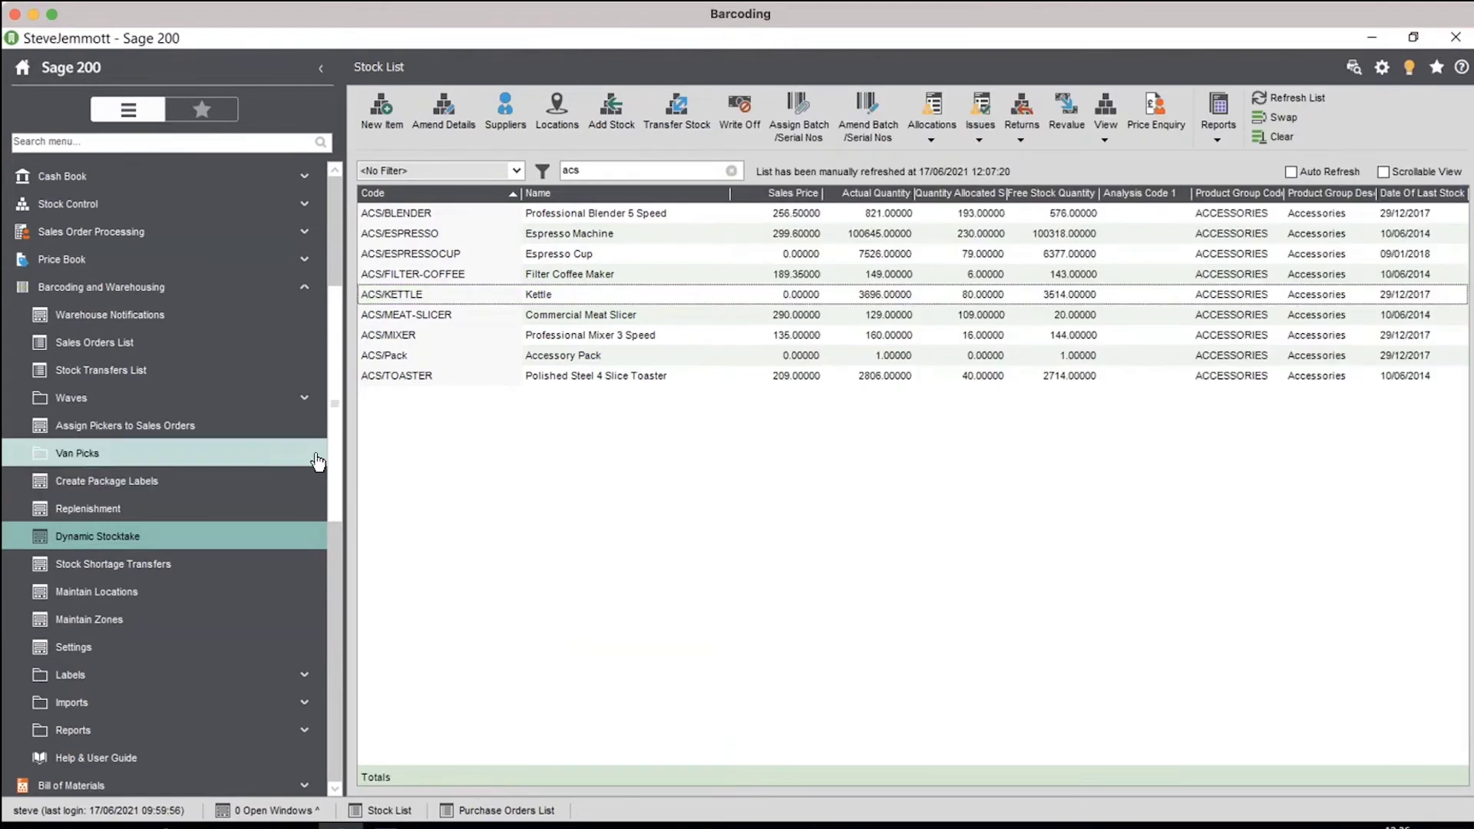
{"action": "scroll", "coordinate": [230, 430], "scroll_direction": "up", "scroll_amount": 5}
{"action": "left_click", "coordinate": [107, 545]}
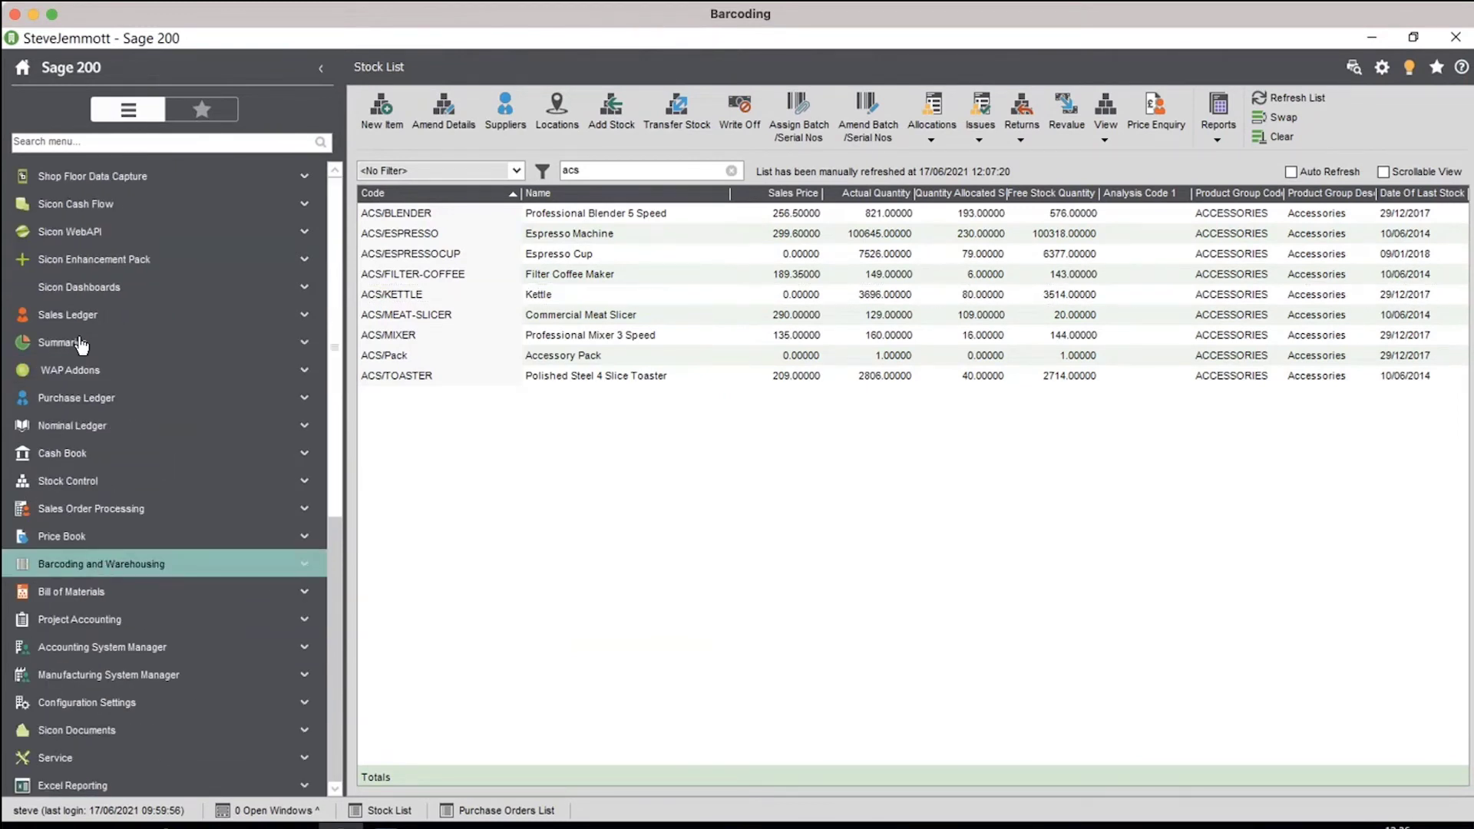
{"action": "left_click", "coordinate": [134, 509]}
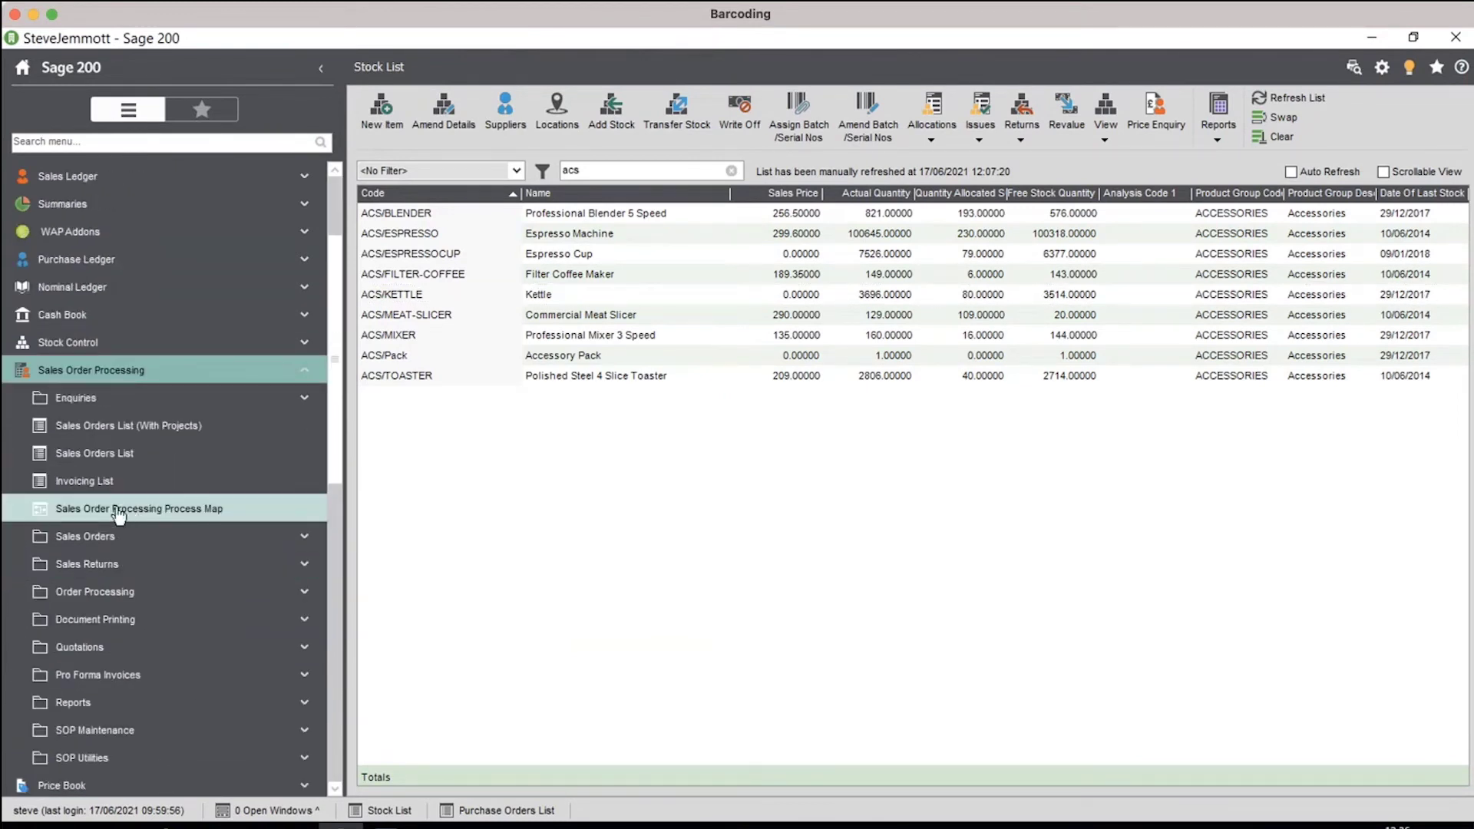
{"action": "left_click", "coordinate": [175, 461]}
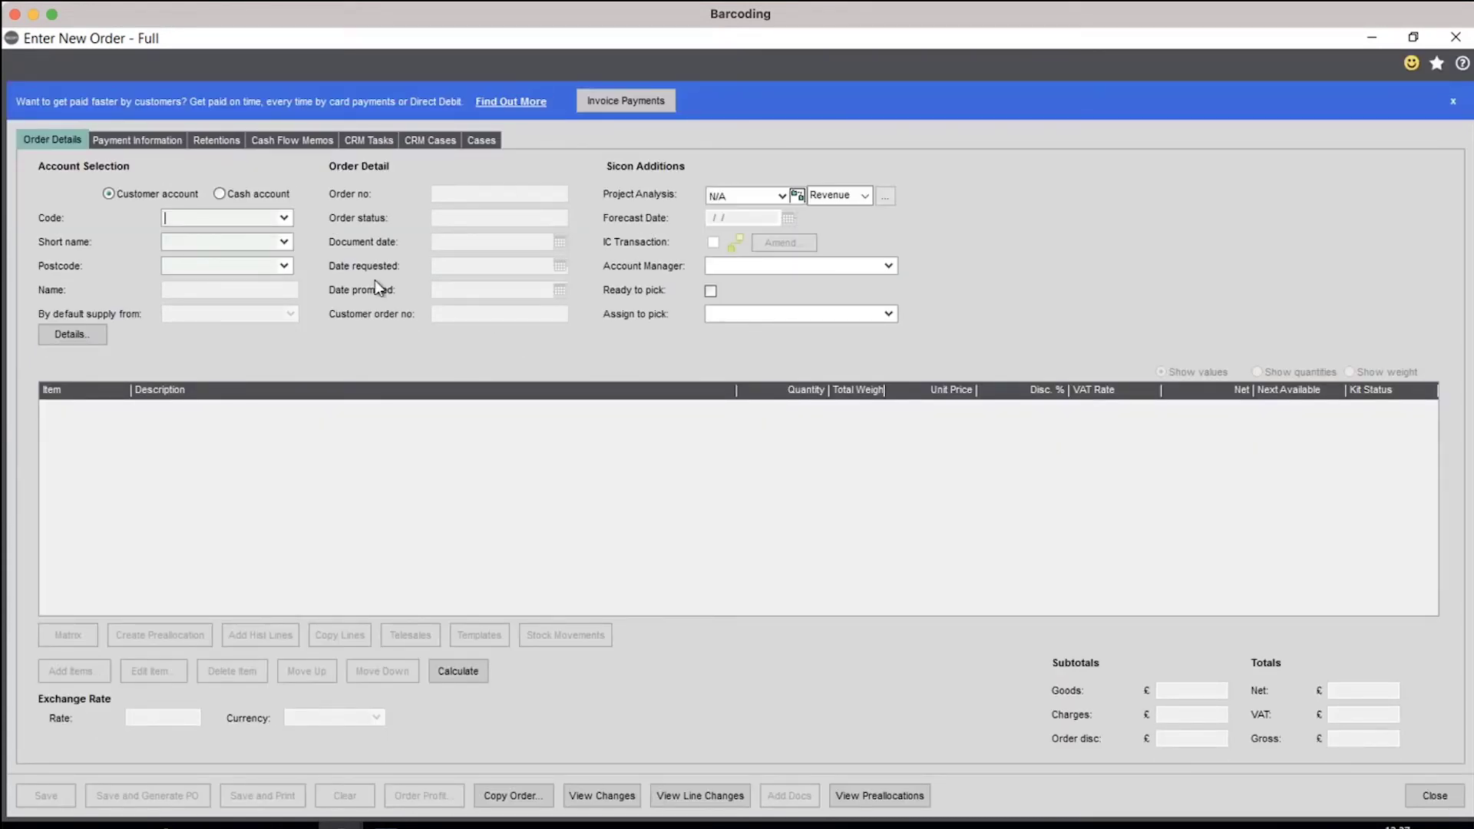
- Select Kingstanding Kitchens as the order's customer, and dismiss the undespatched sales orders and the extra customer details
{"action": "left_click", "coordinate": [287, 219]}
{"action": "left_click", "coordinate": [381, 354]}
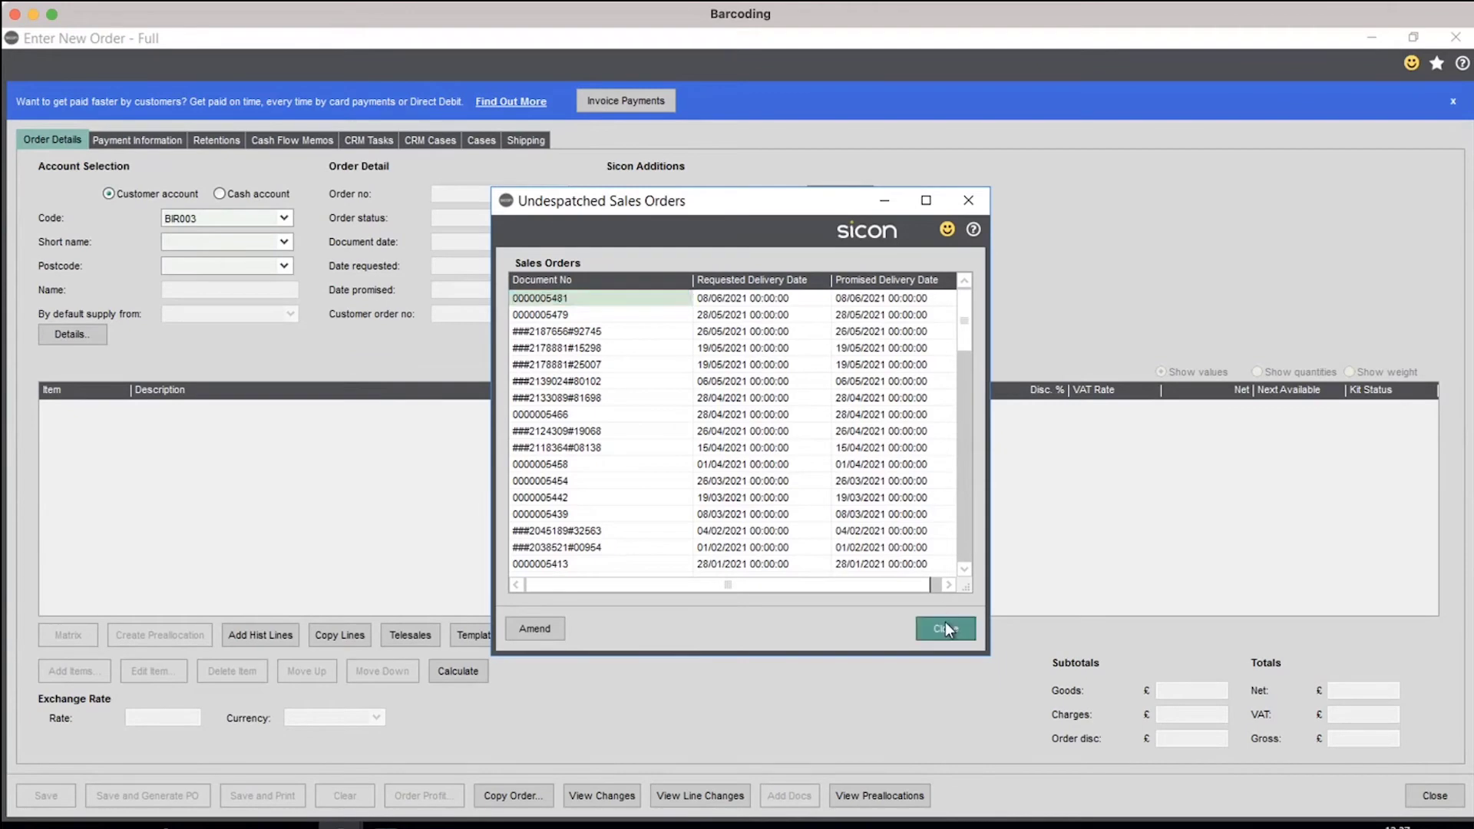
{"action": "left_click", "coordinate": [946, 626]}
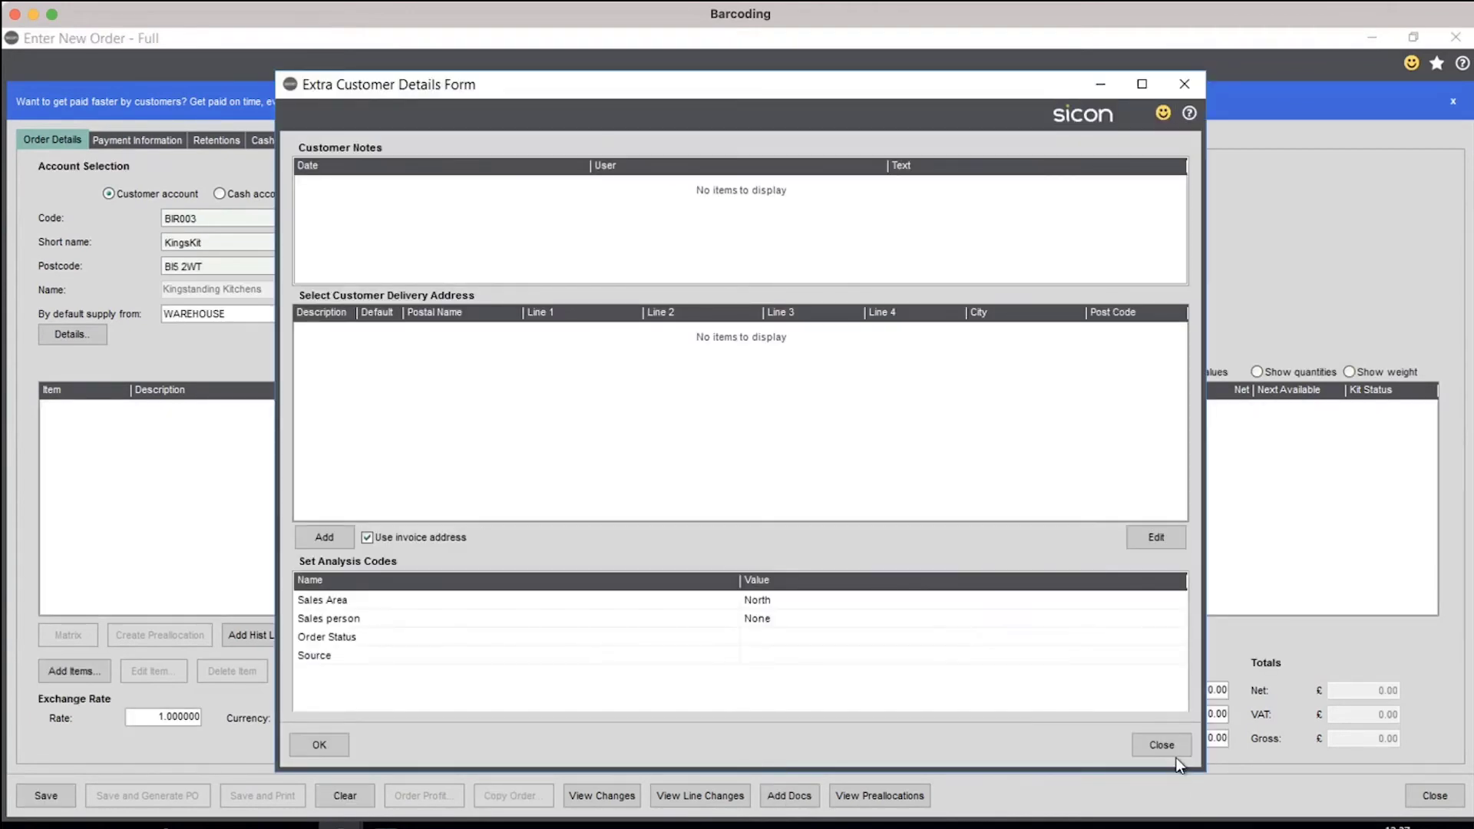
{"action": "left_click", "coordinate": [1167, 749]}
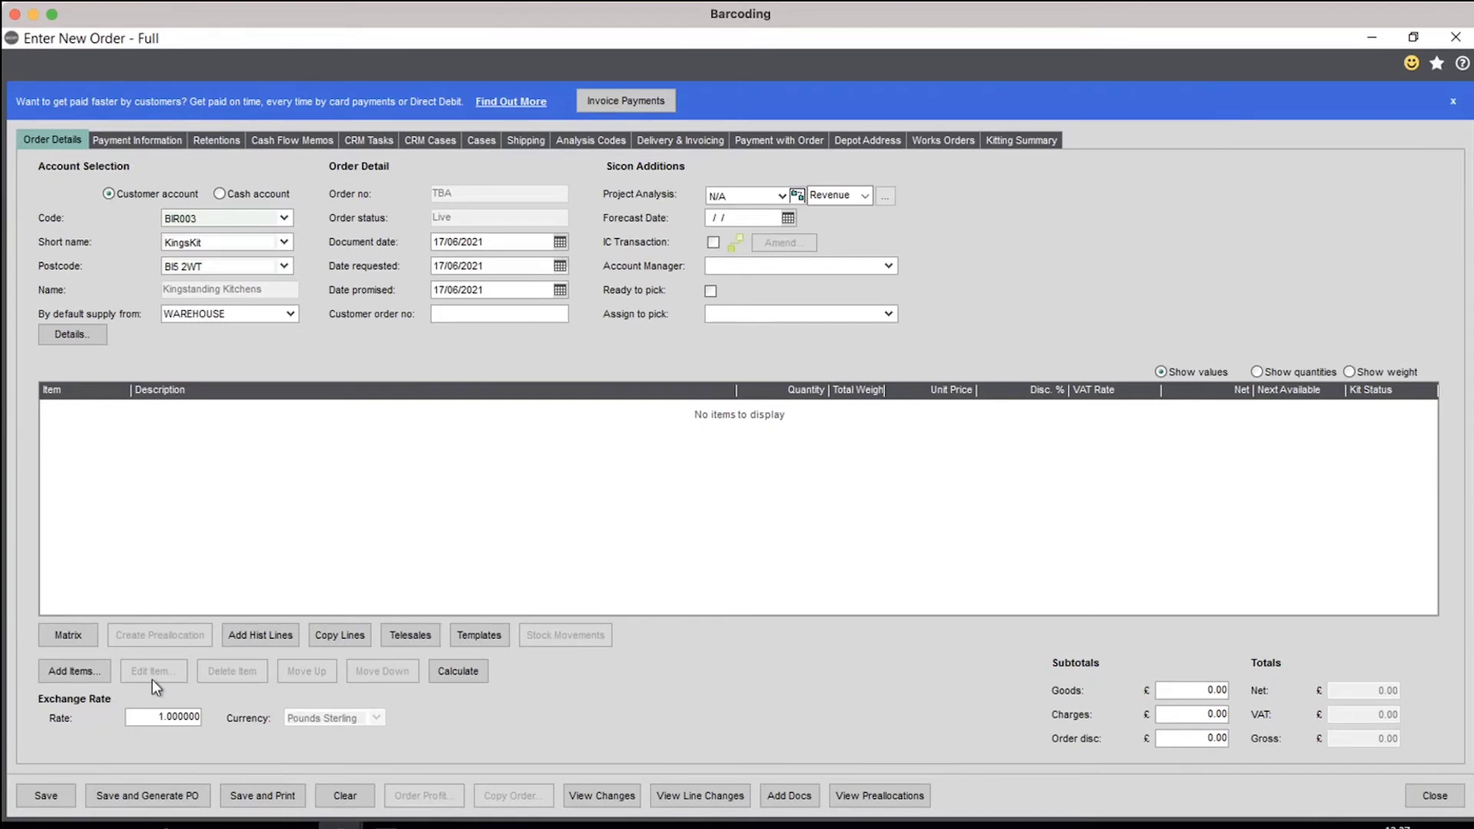
- In the delivery and invoicing details, set the order priority to A and choose a value for the Source analysis code
{"action": "left_click", "coordinate": [603, 145]}
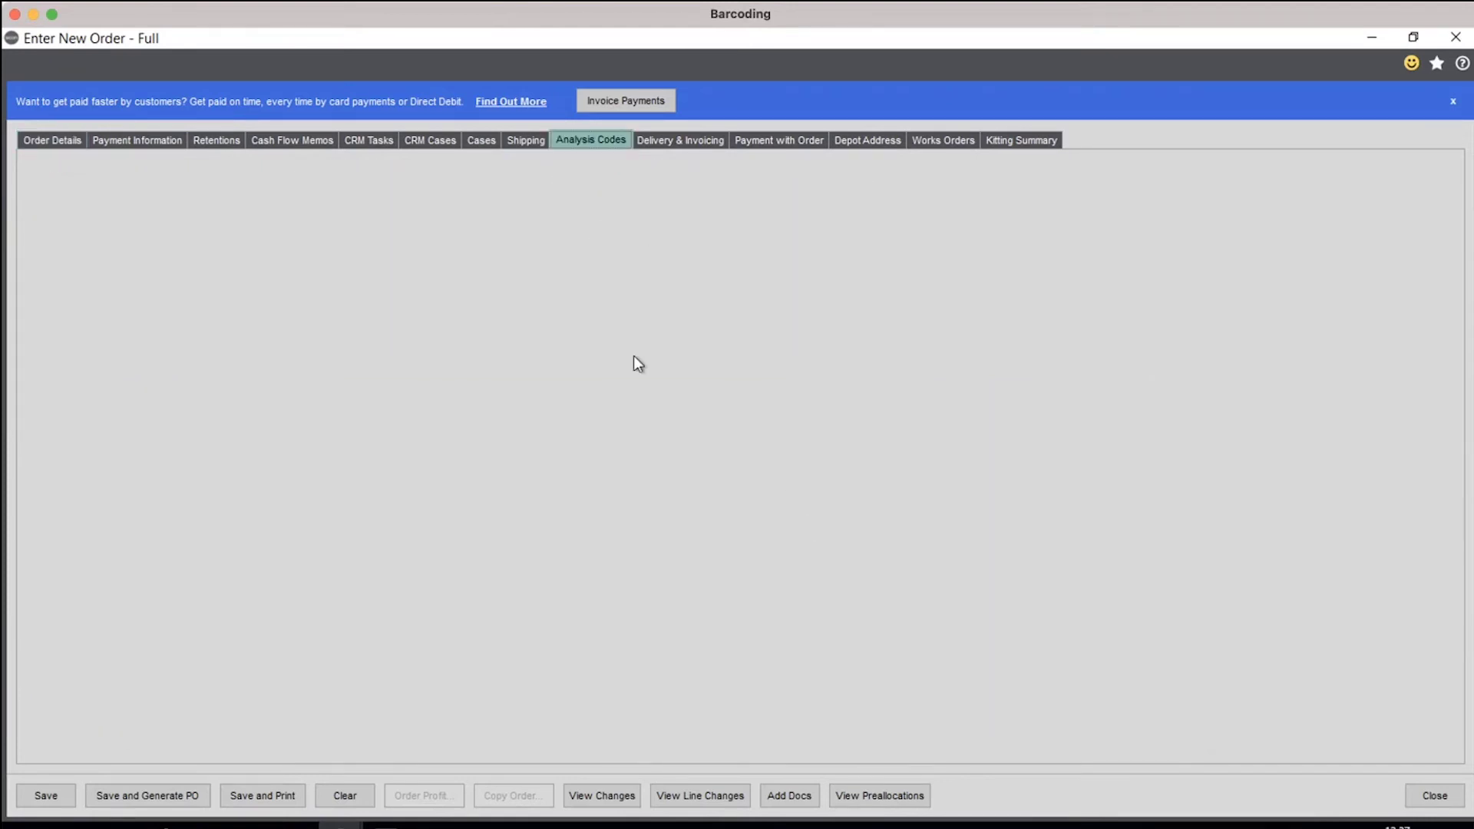
{"action": "left_click", "coordinate": [667, 145]}
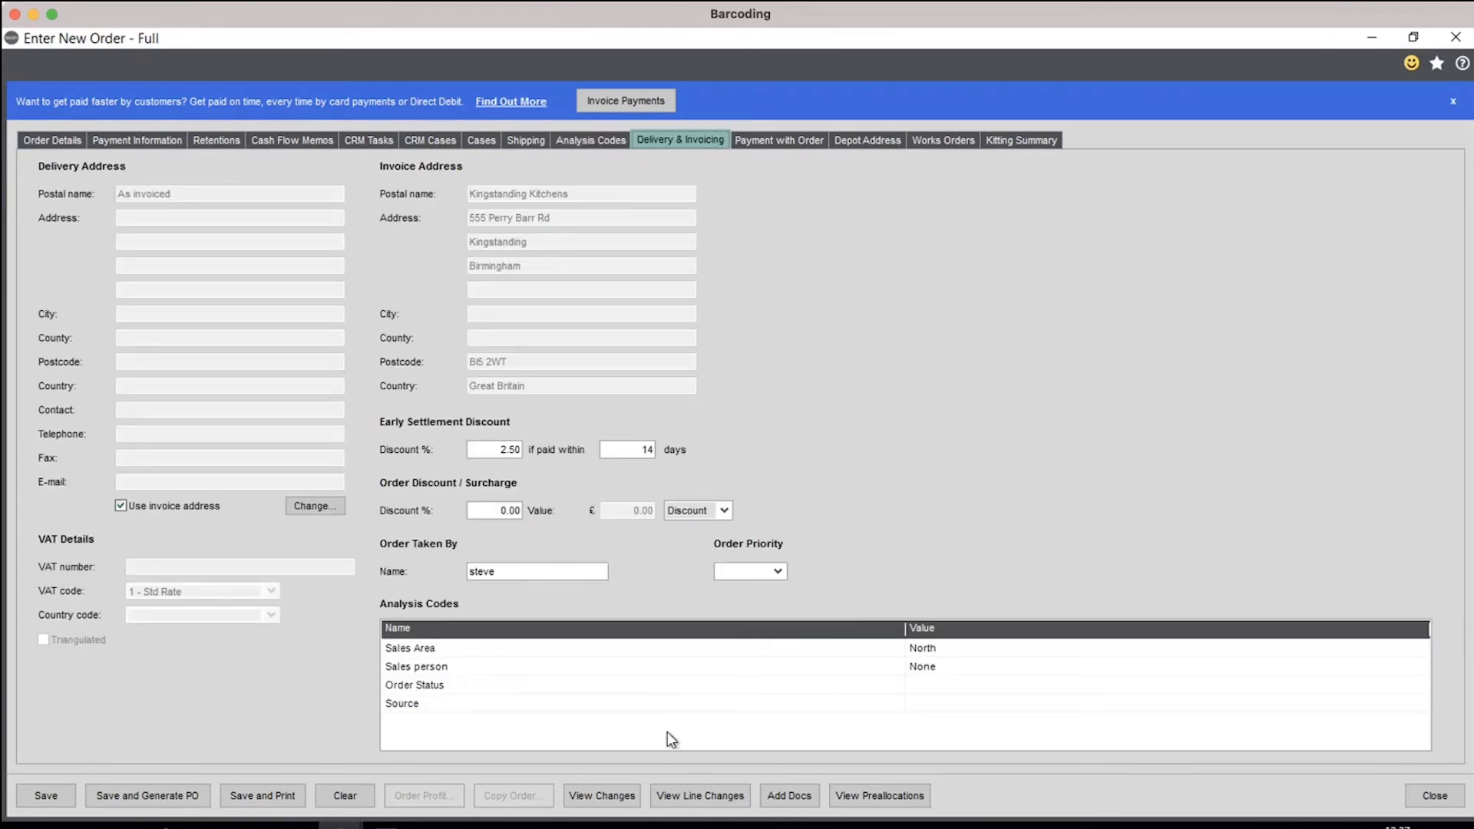
{"action": "left_click", "coordinate": [776, 571]}
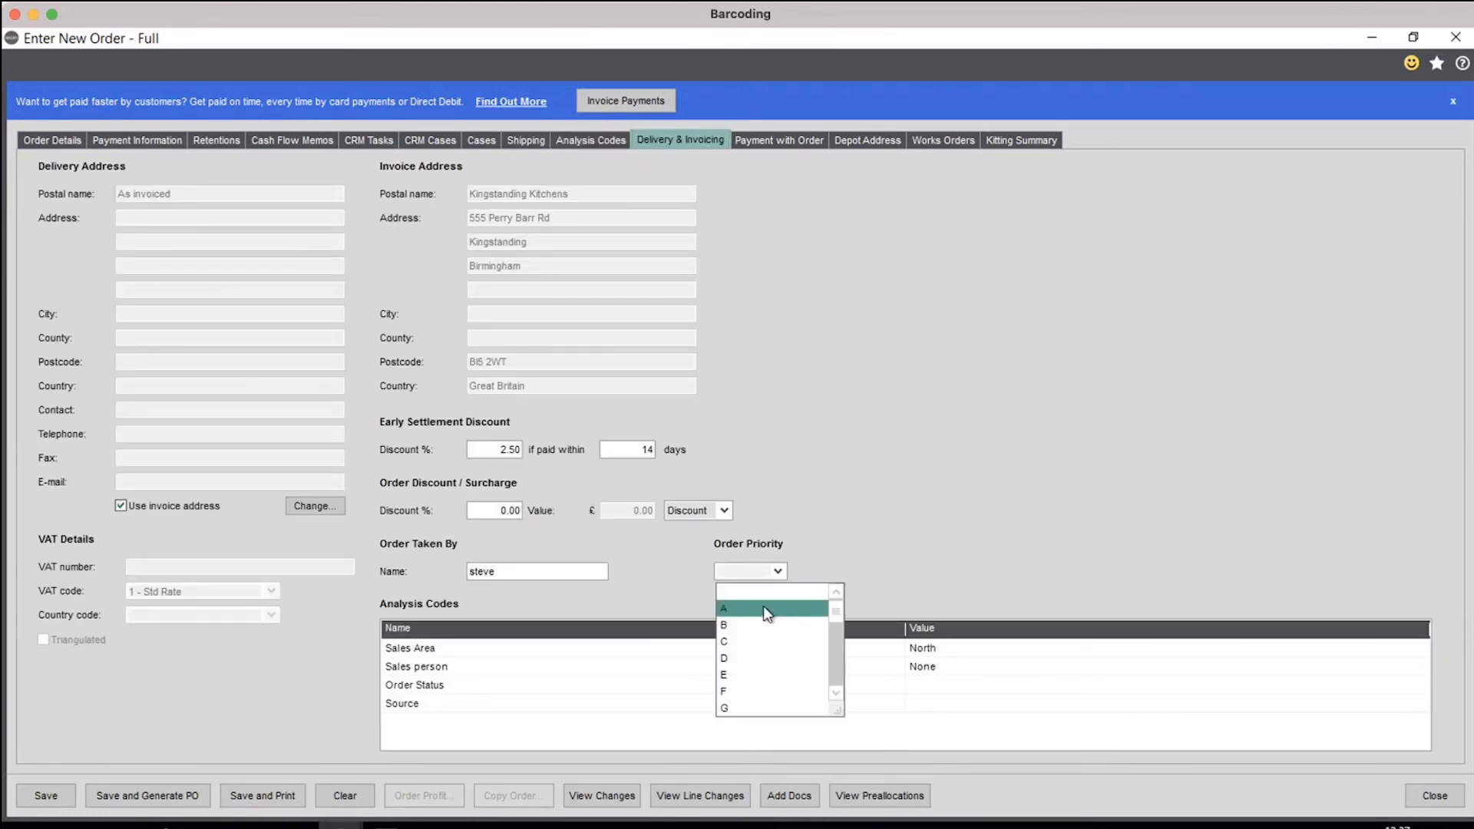
{"action": "left_click", "coordinate": [763, 606]}
{"action": "left_click", "coordinate": [937, 703]}
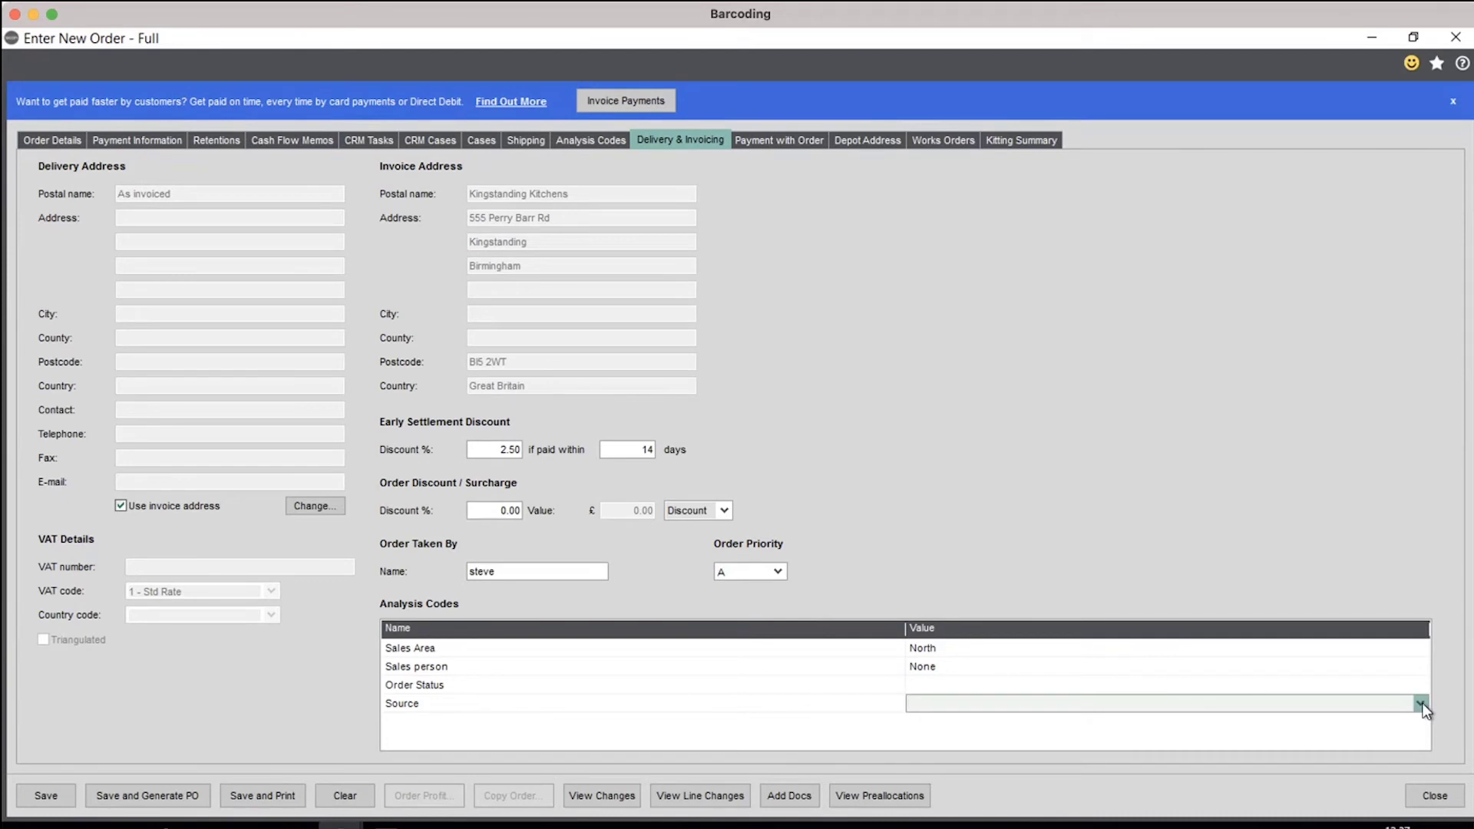
{"action": "left_click", "coordinate": [1420, 703]}
{"action": "left_click", "coordinate": [937, 538]}
- Add an order line for the full size dishwasher from WAREHOUSE stock with quantity 1, and save the line
{"action": "left_click", "coordinate": [81, 141]}
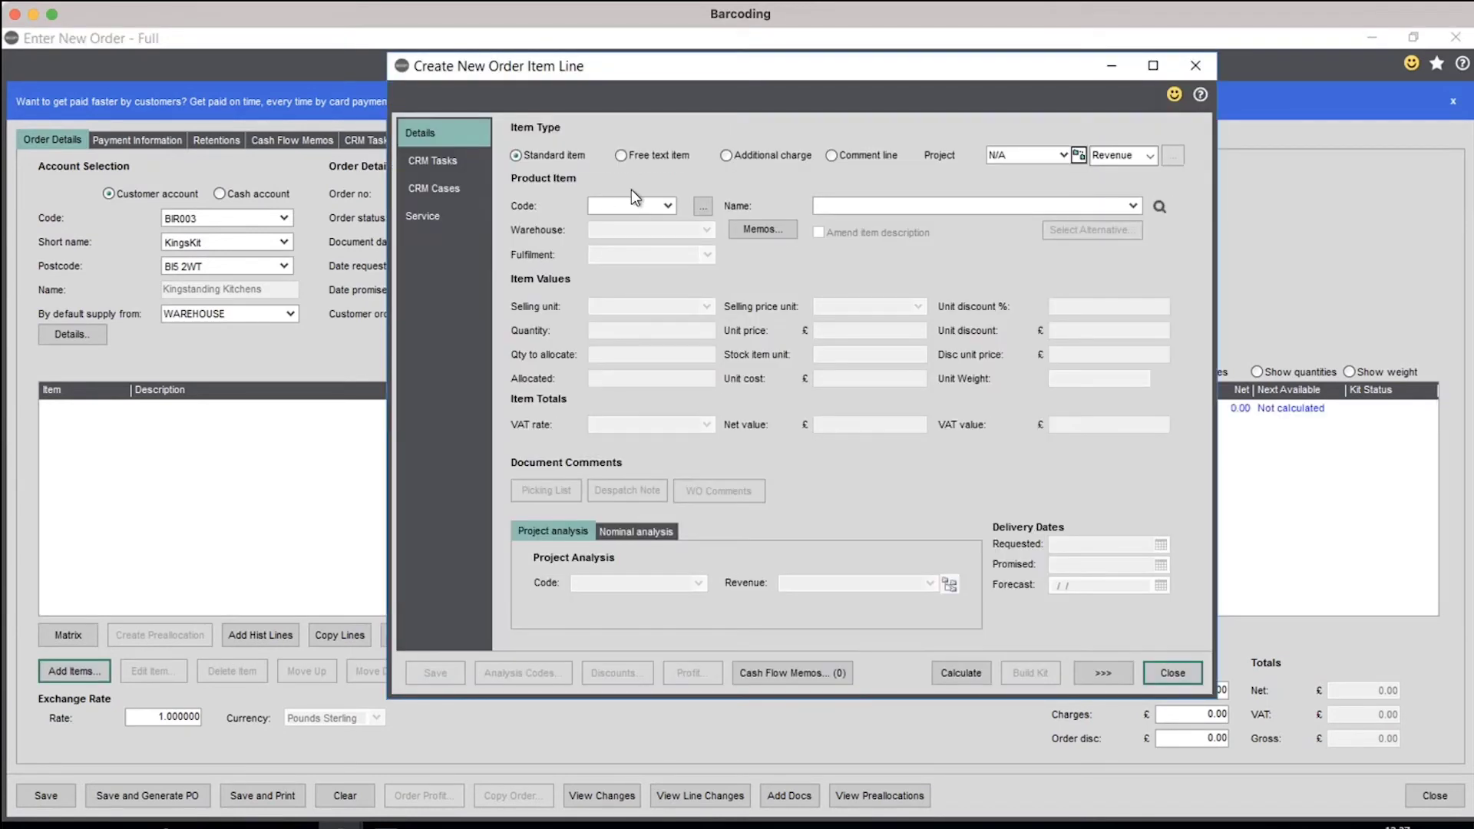
{"action": "type", "text": "ww"}
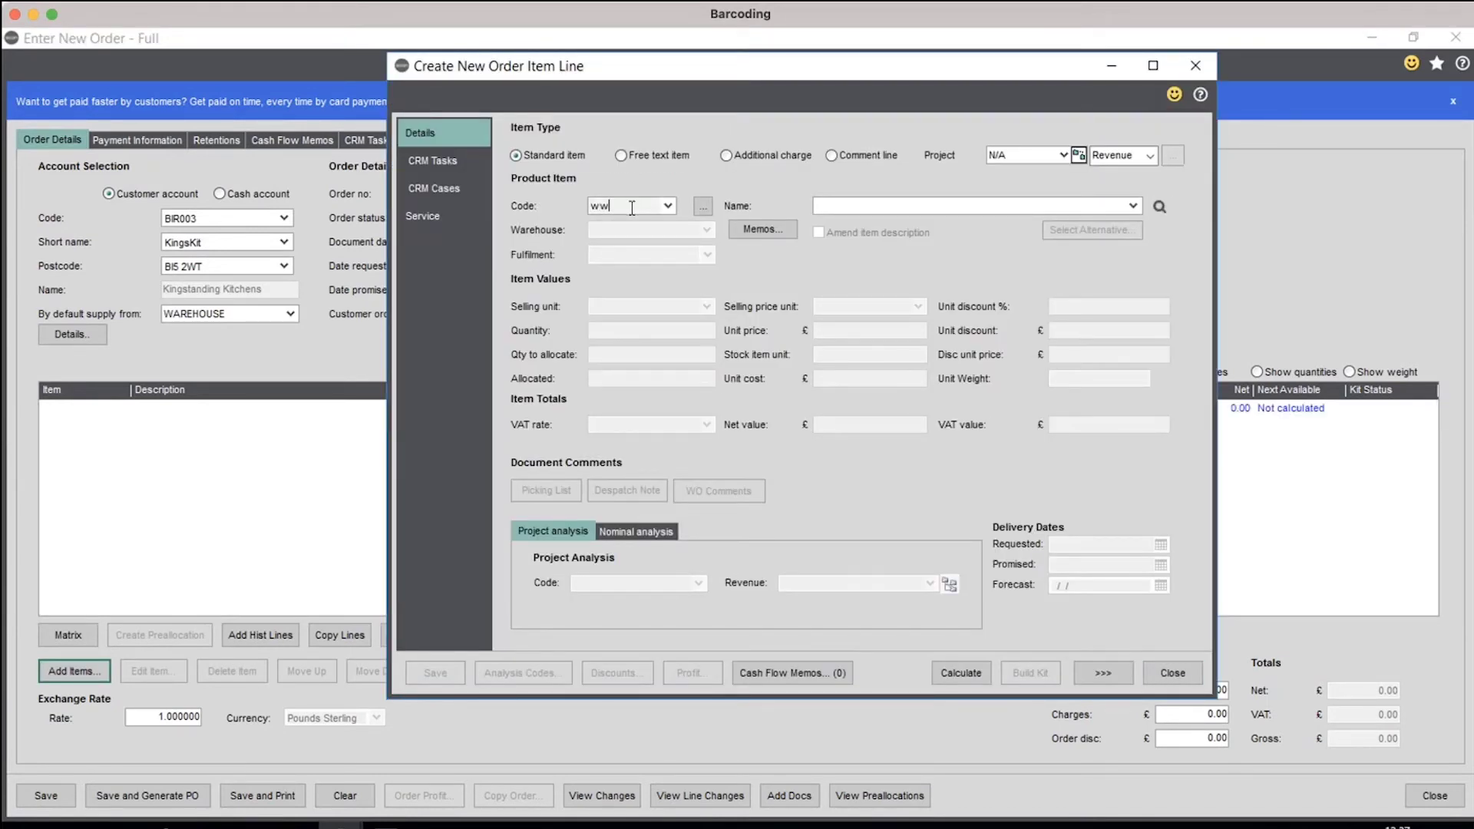
{"action": "left_click", "coordinate": [676, 231]}
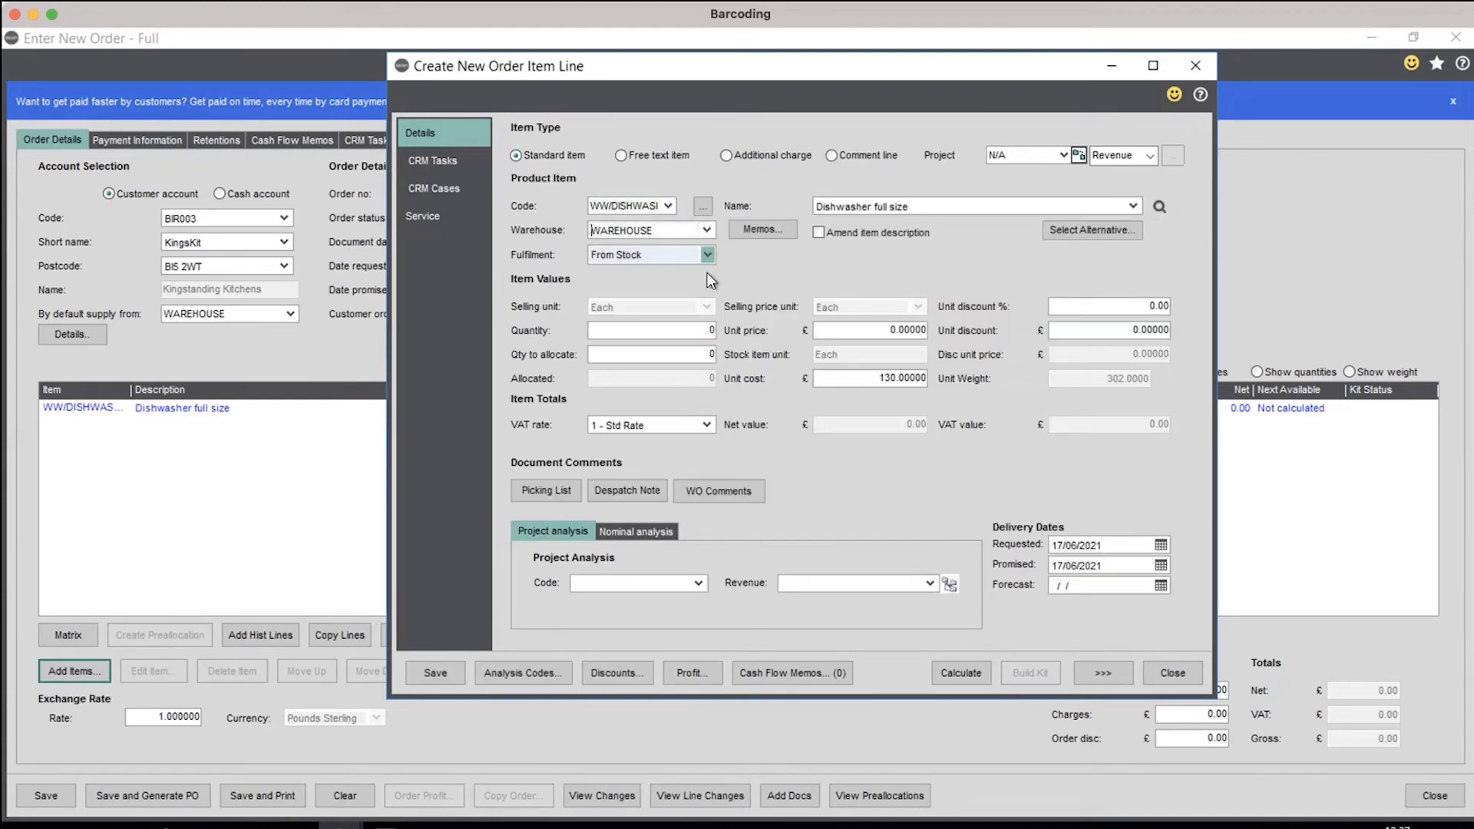
{"action": "left_click", "coordinate": [702, 332]}
{"action": "type", "text": "1"}
{"action": "key", "text": "Tab"}
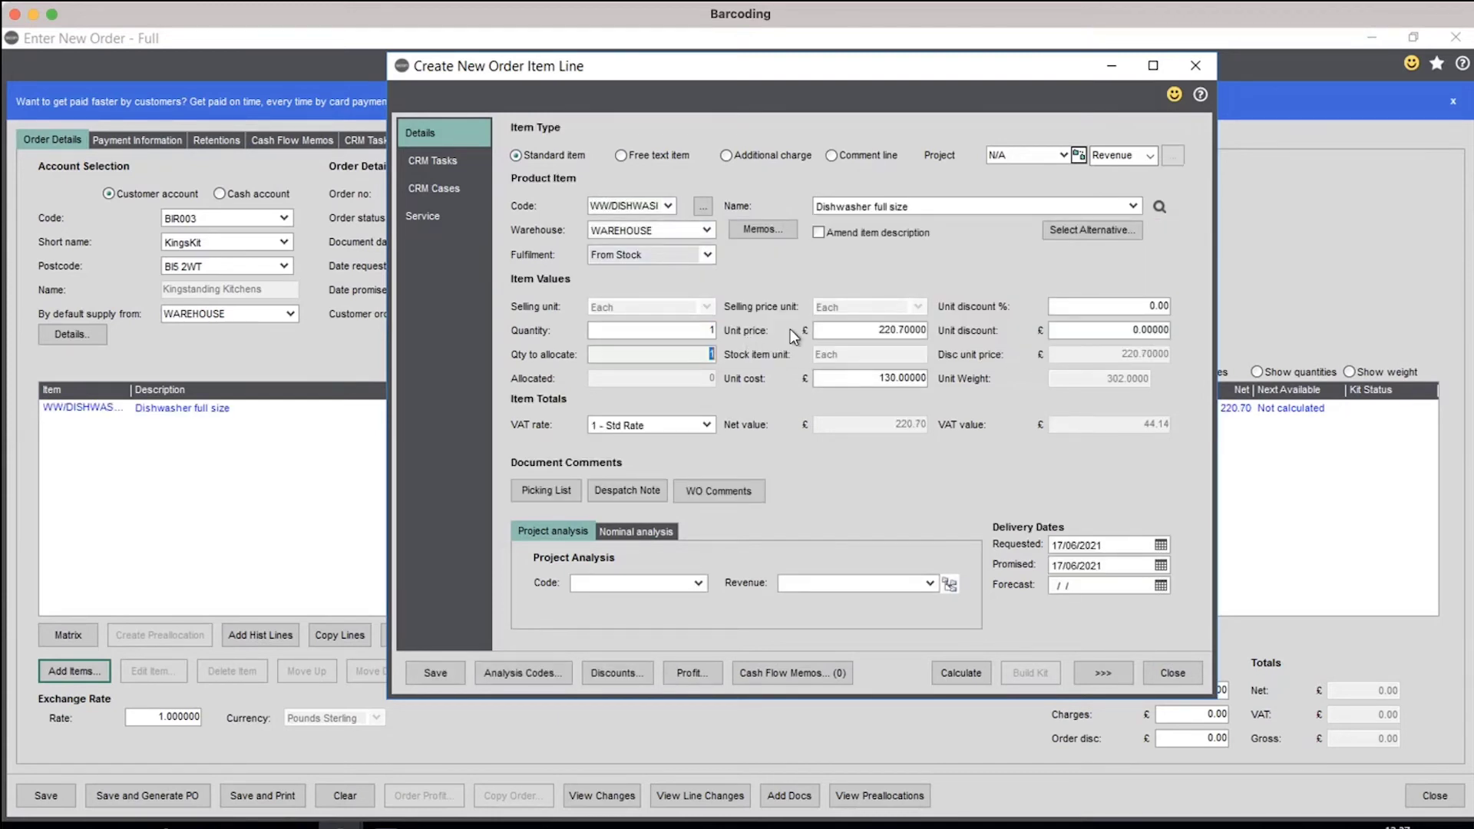
{"action": "left_click", "coordinate": [449, 673]}
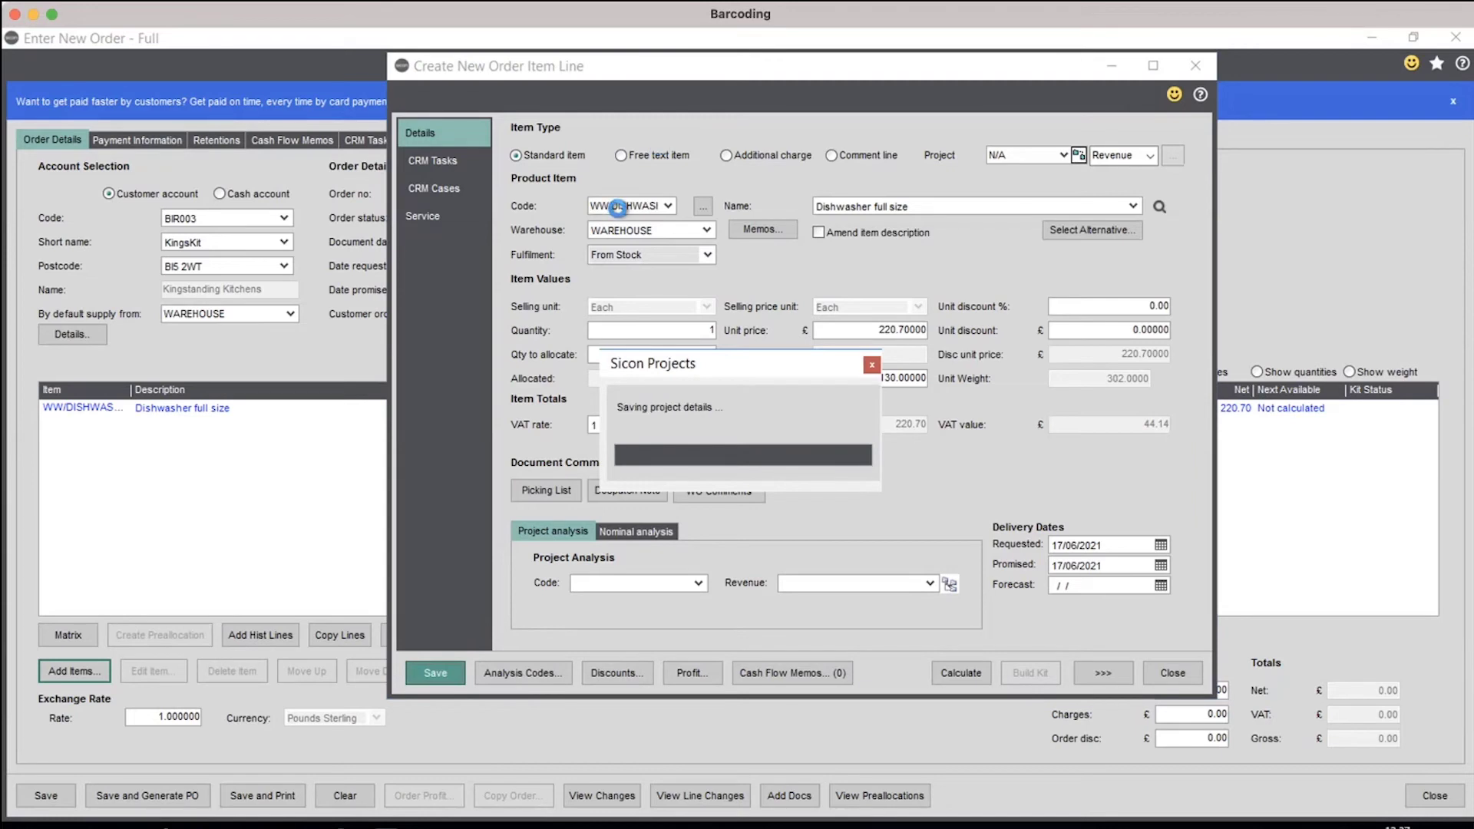
- Add an order line for 10 Espresso Machines, keeping the superseded item, and save it without reducing a forecast
{"action": "type", "text": "acs"}
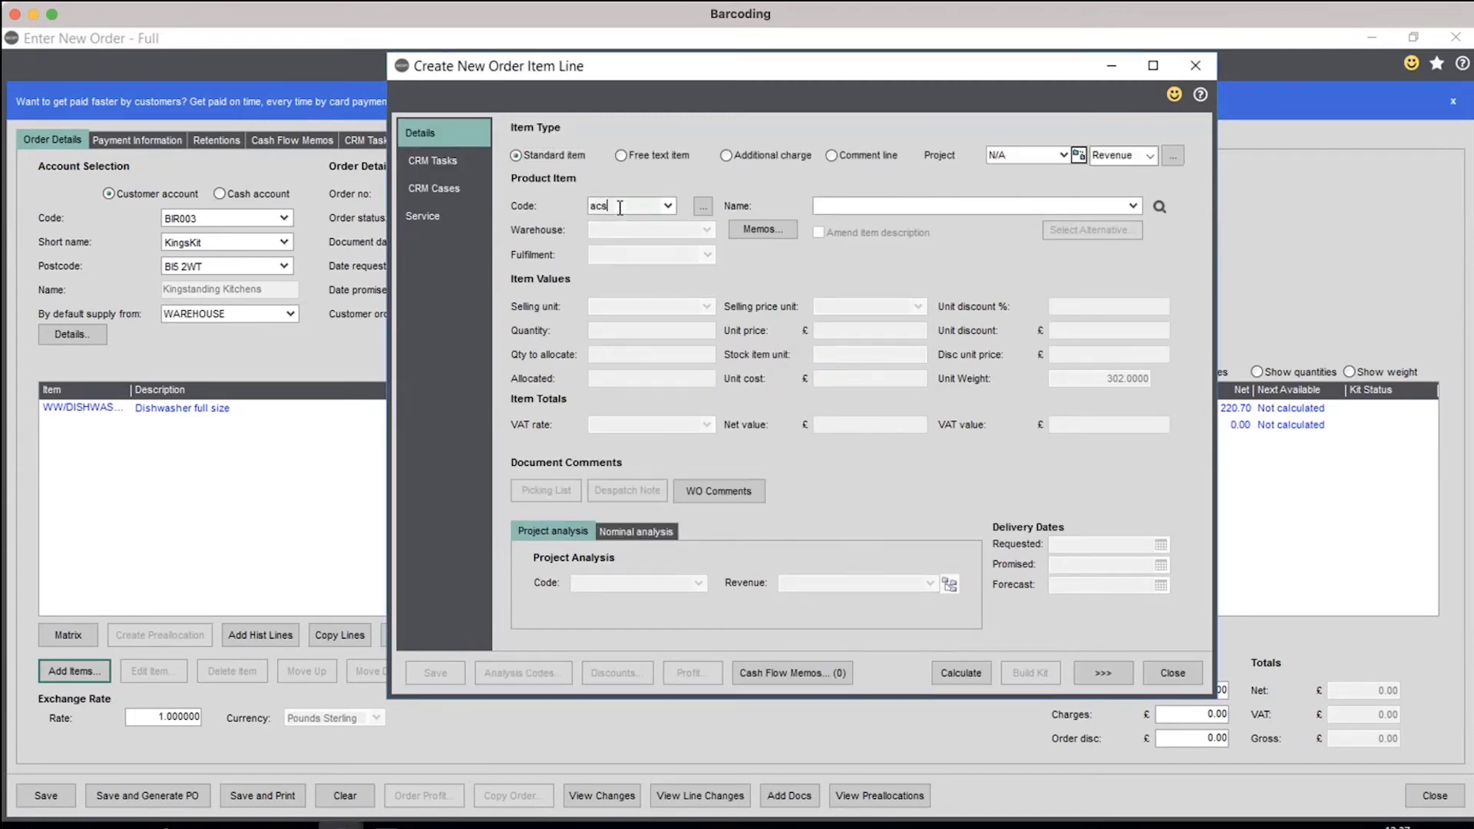
{"action": "left_click", "coordinate": [675, 249]}
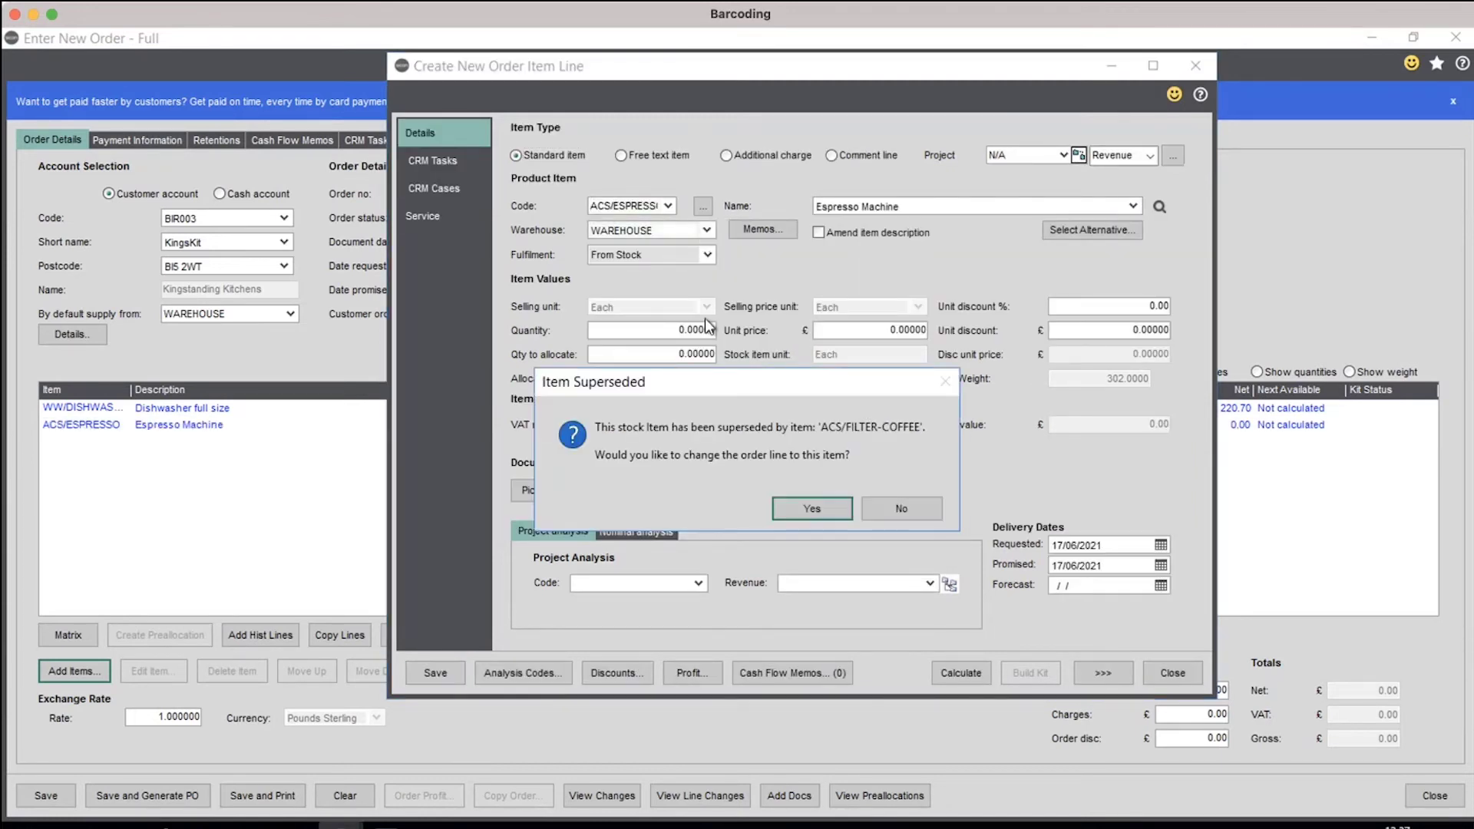
{"action": "left_click", "coordinate": [898, 508]}
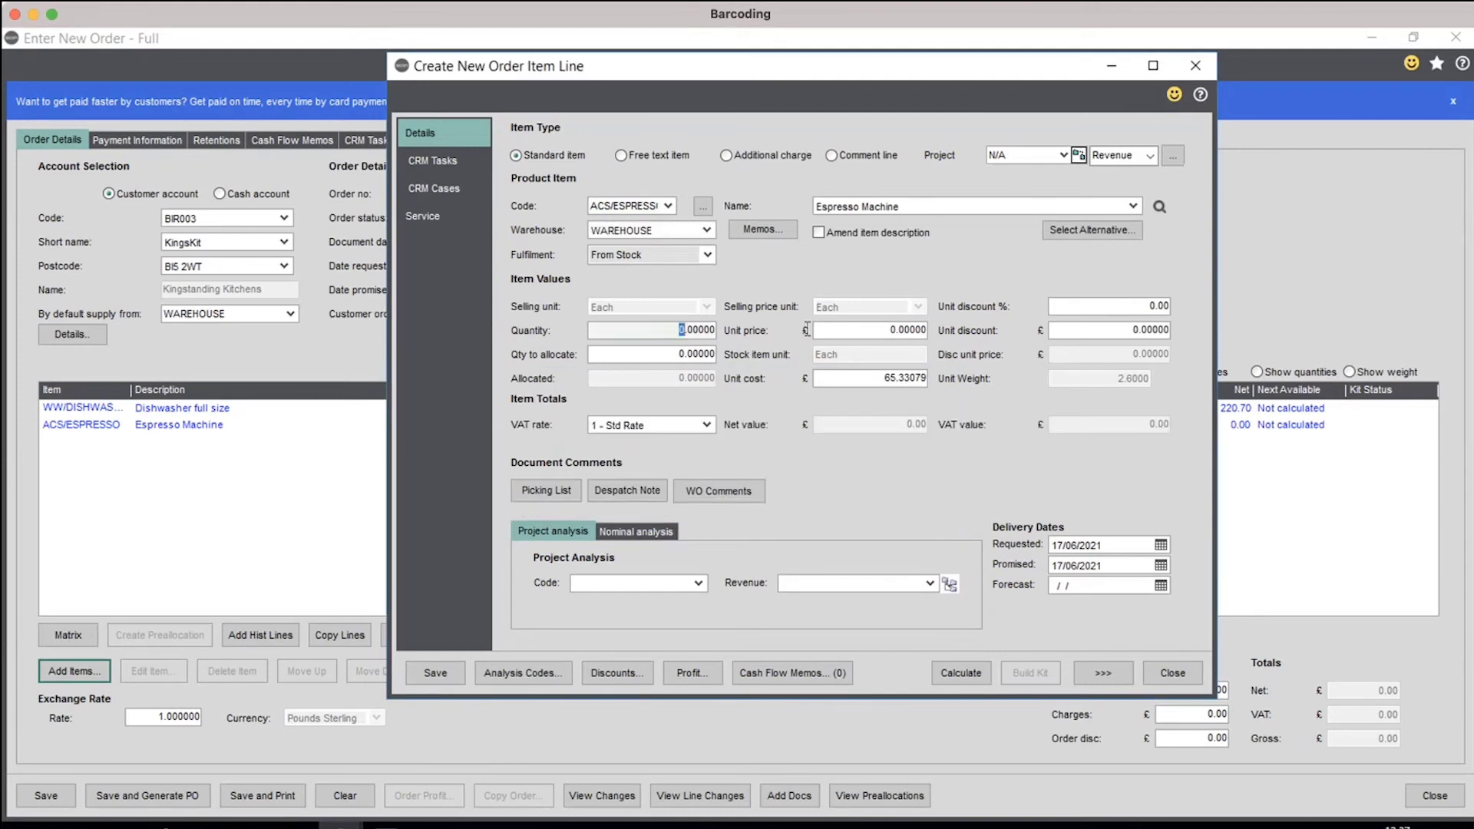
{"action": "type", "text": "10"}
{"action": "key", "text": "Tab"}
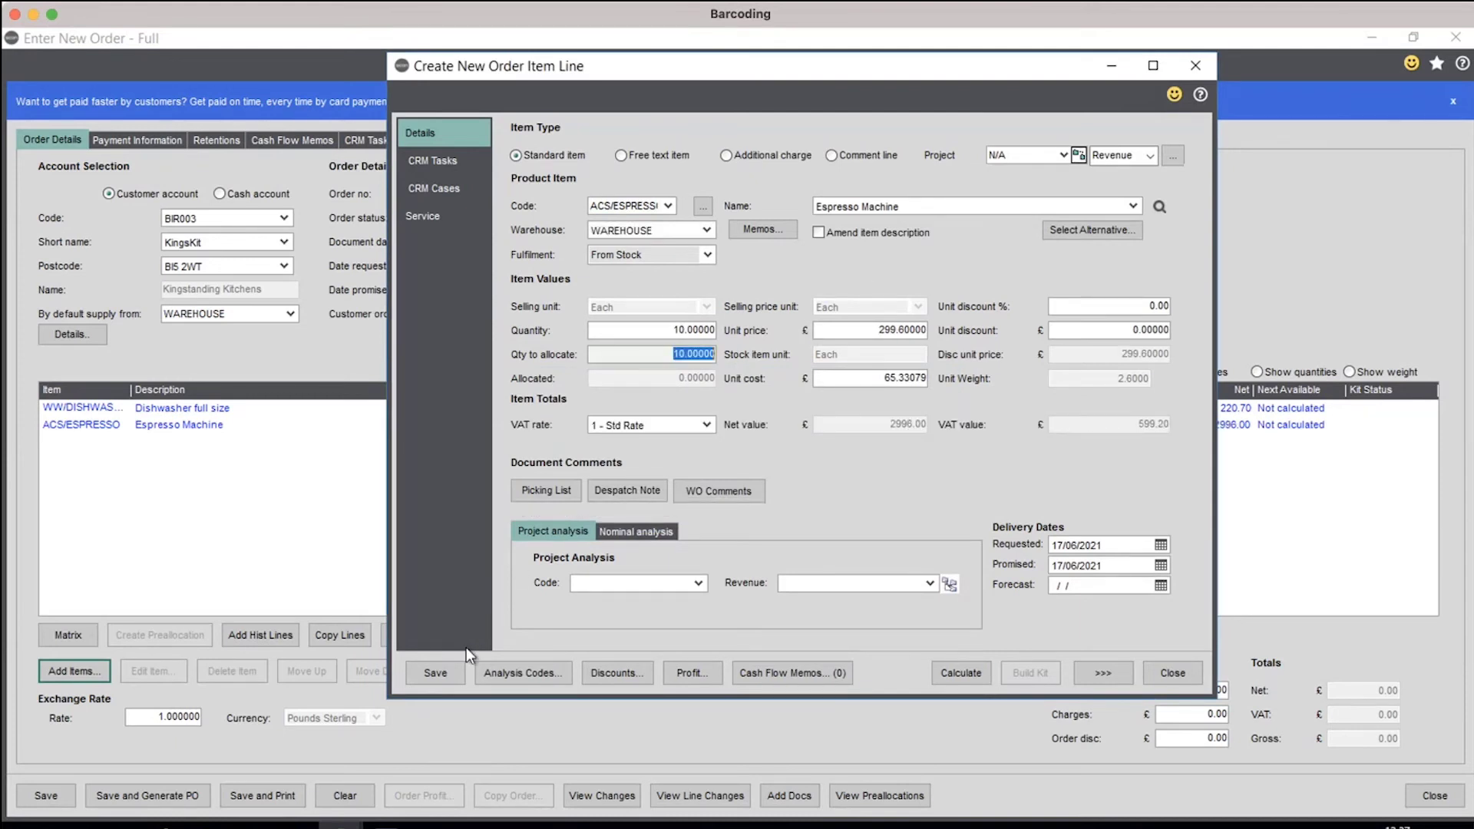
{"action": "left_click", "coordinate": [459, 667]}
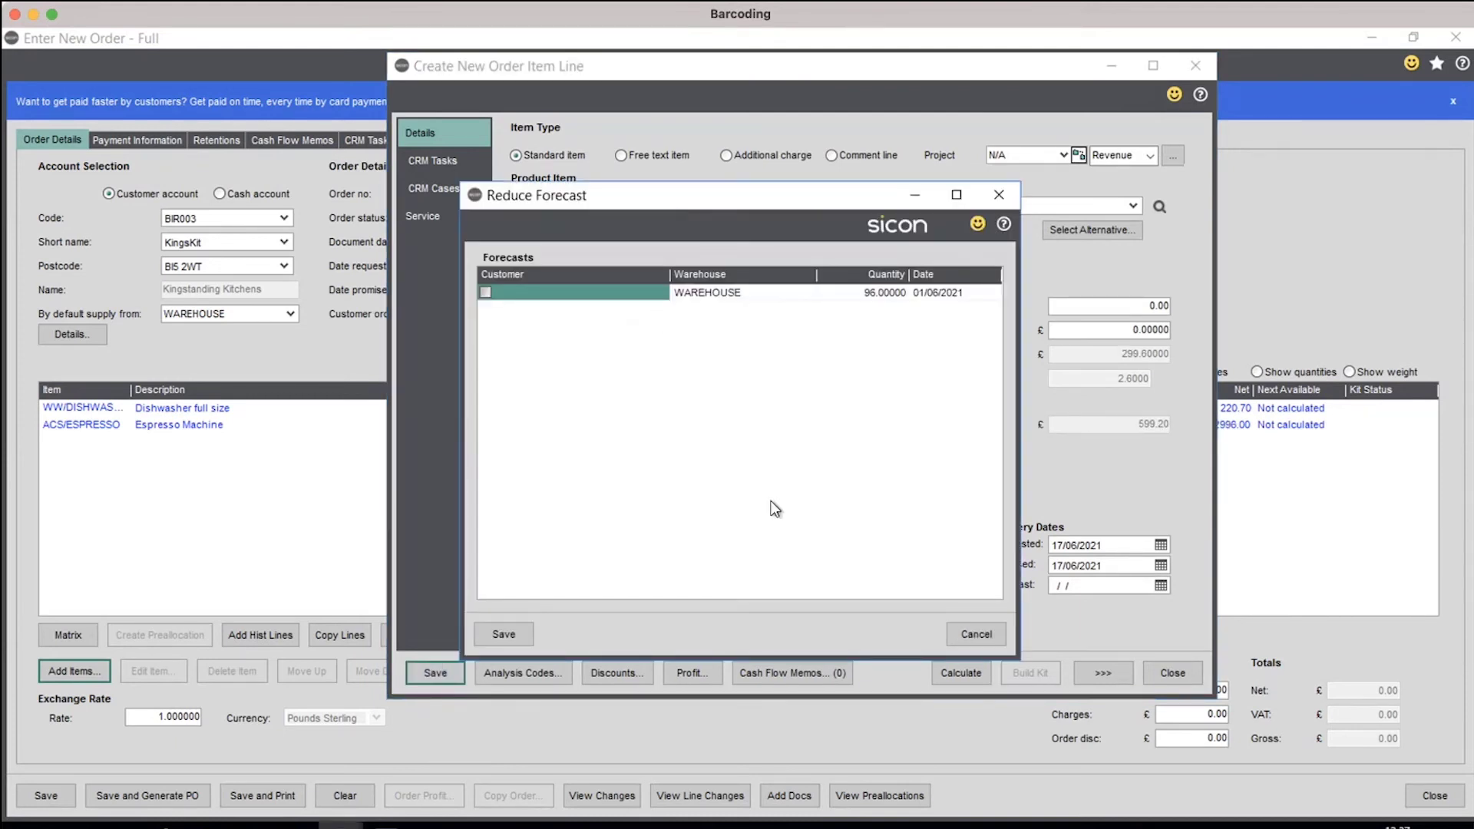
{"action": "left_click", "coordinate": [973, 633]}
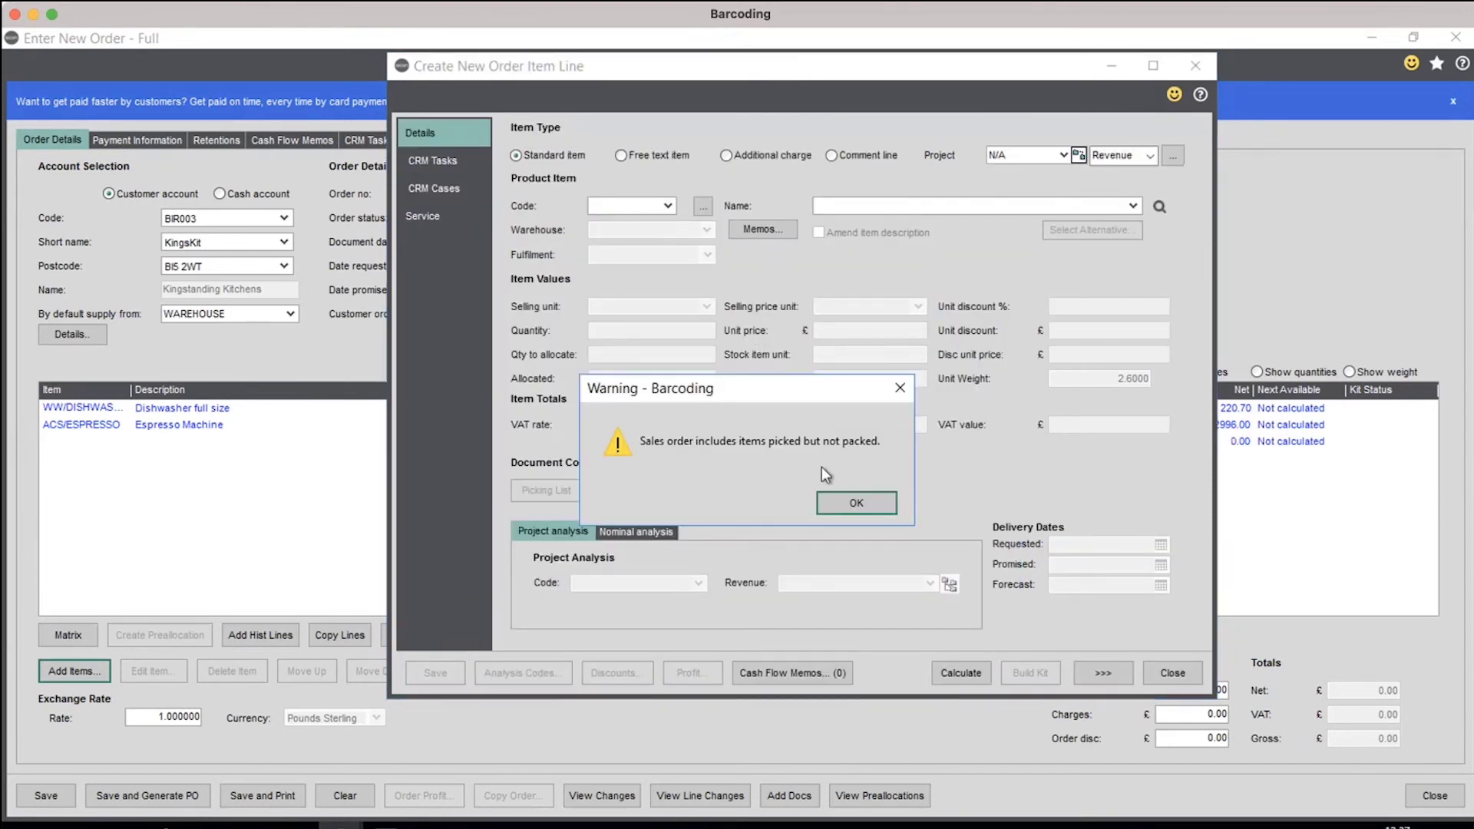
{"action": "left_click", "coordinate": [854, 503]}
- Add an order line for 150 Espresso Cups at a unit price of 3, leave the forecast unreduced, and finish adding items
{"action": "left_click", "coordinate": [632, 206]}
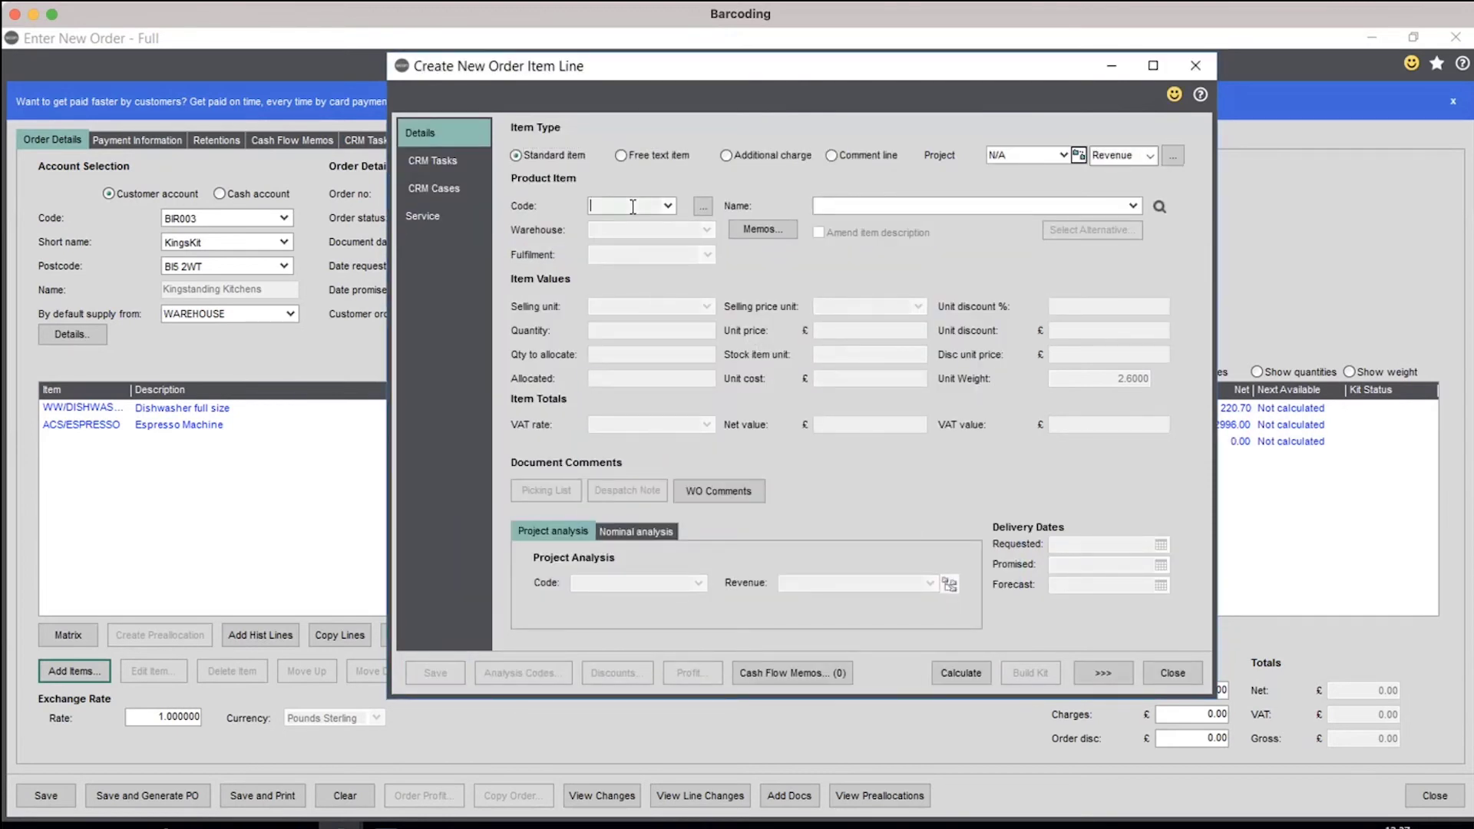
{"action": "type", "text": "acs"}
{"action": "left_click", "coordinate": [668, 277]}
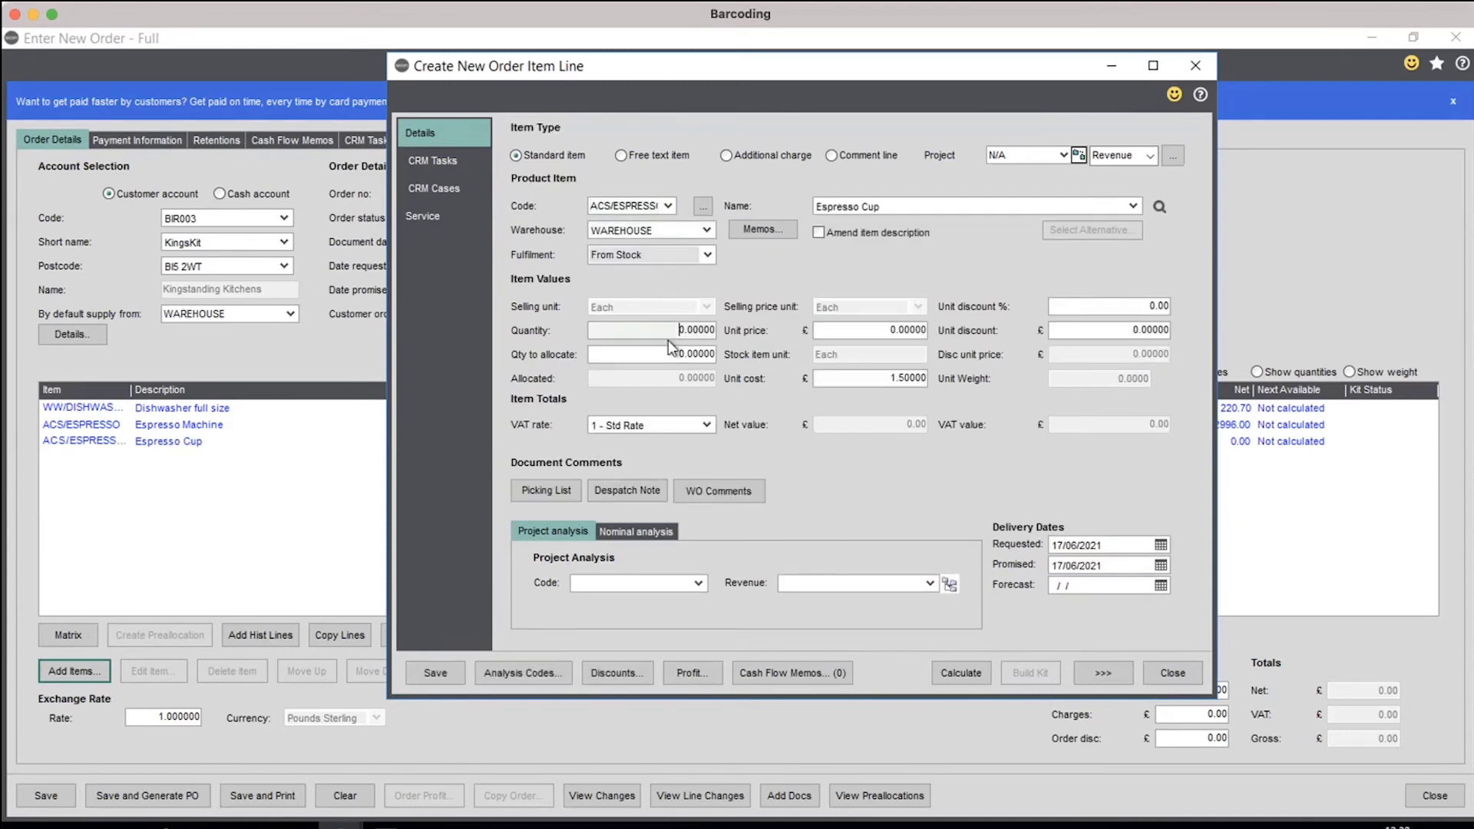
{"action": "type", "text": "150"}
{"action": "key", "text": "Tab"}
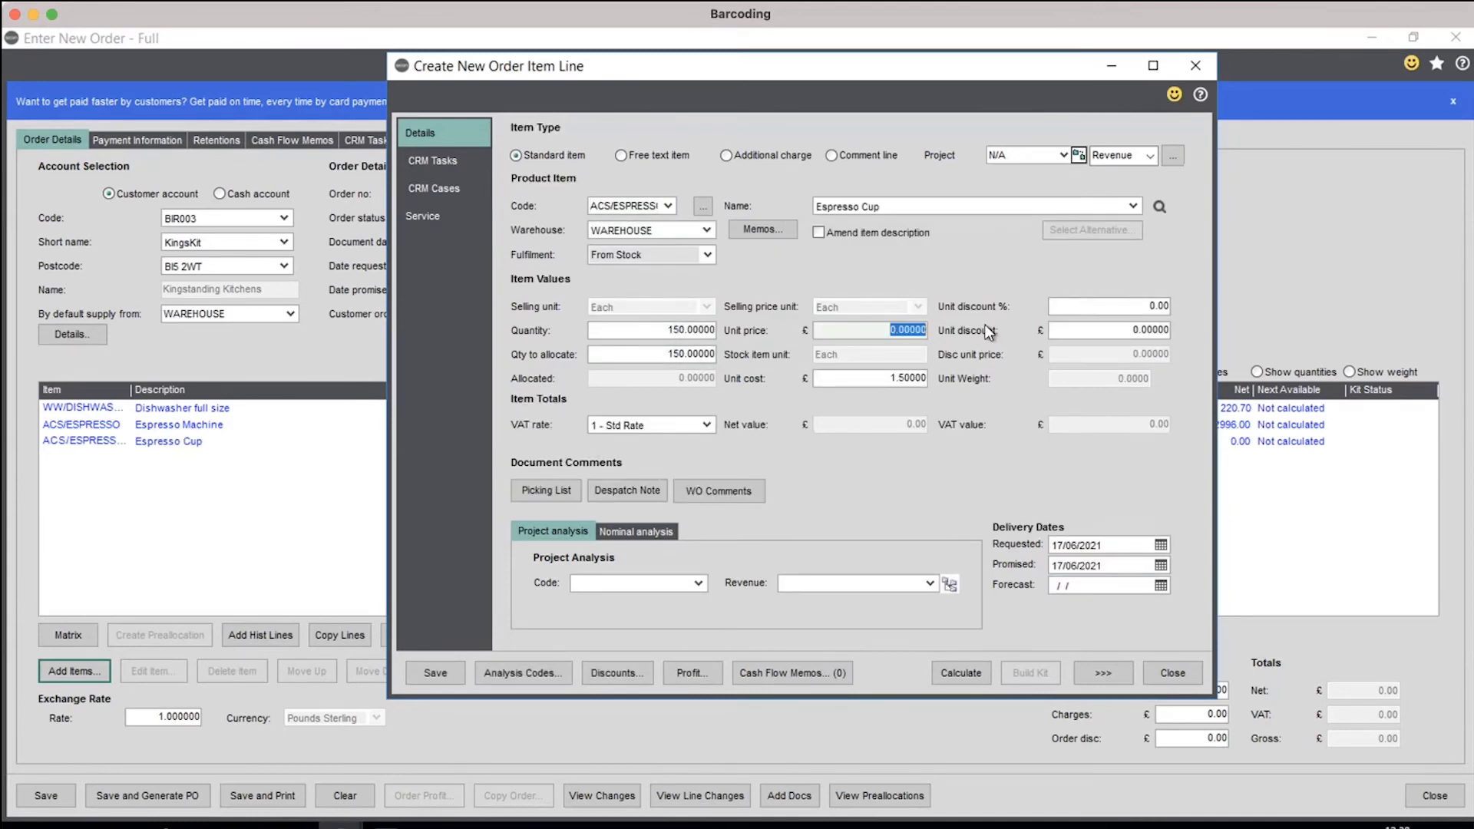
{"action": "type", "text": "3"}
{"action": "left_click", "coordinate": [444, 673]}
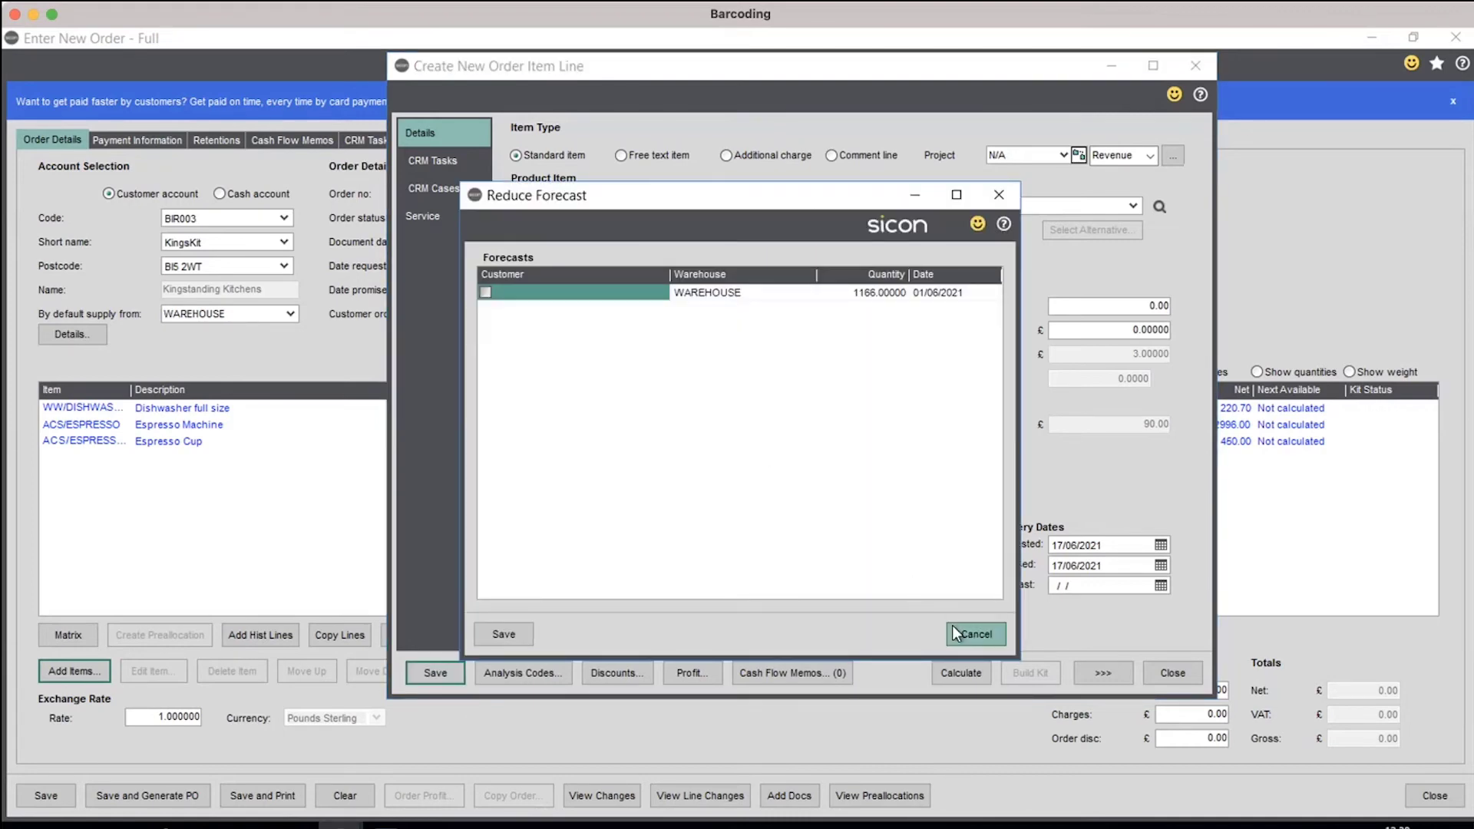
{"action": "left_click", "coordinate": [960, 634]}
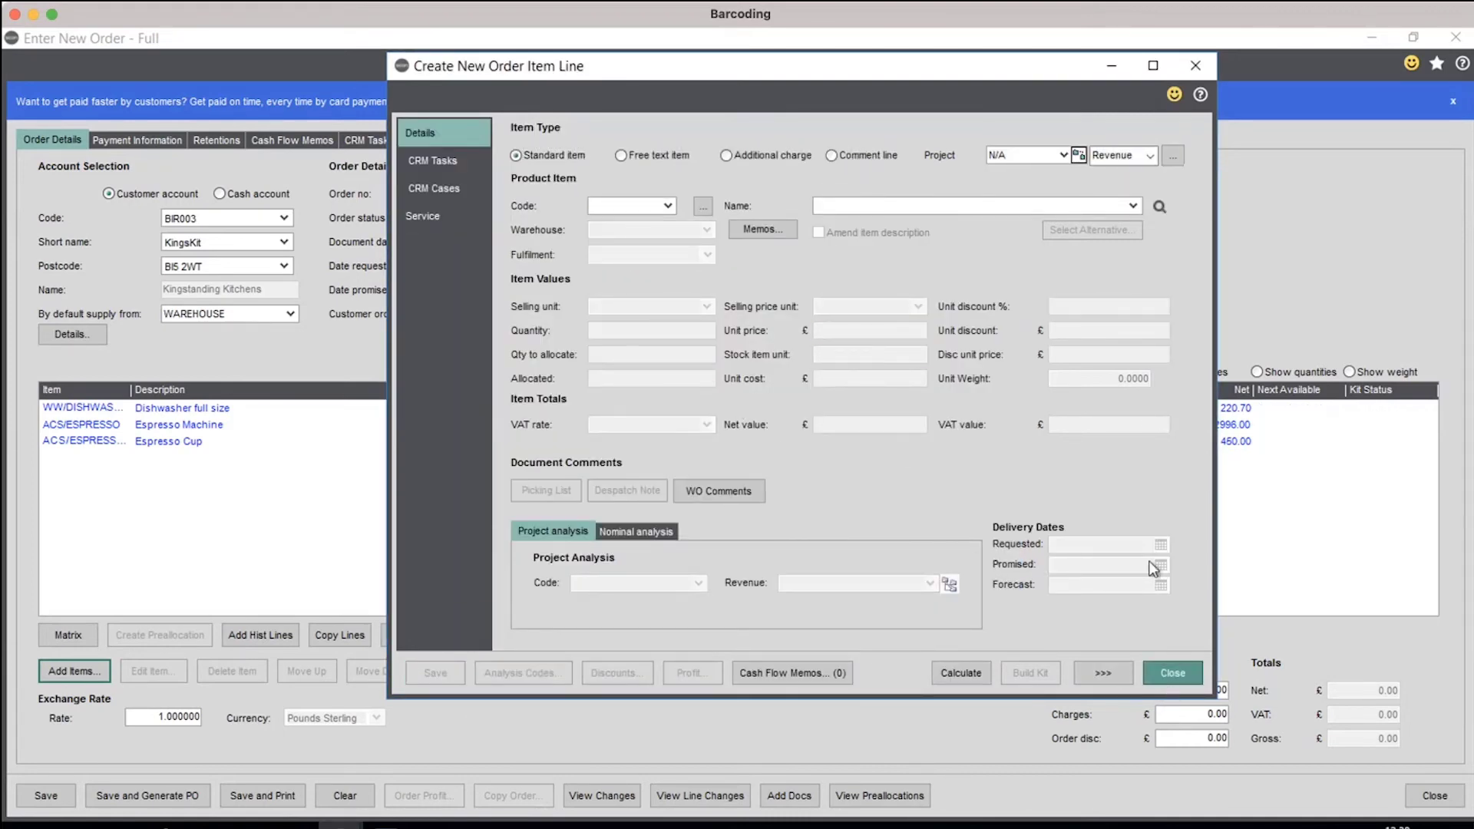
{"action": "left_click", "coordinate": [1172, 674]}
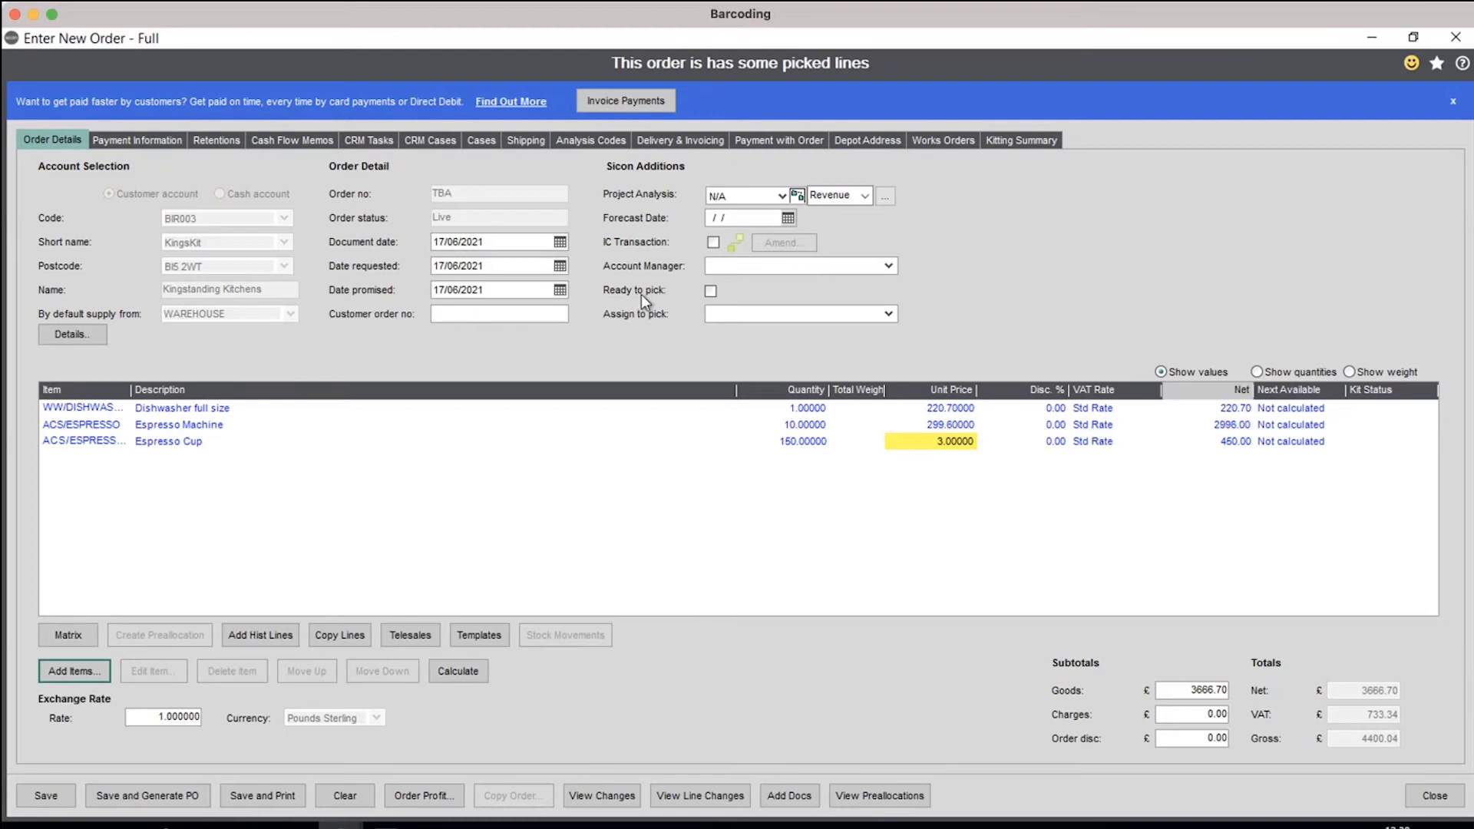
- Check the order lines' quantities, then save the order as ready to pick without creating a project
{"action": "left_click", "coordinate": [1273, 372]}
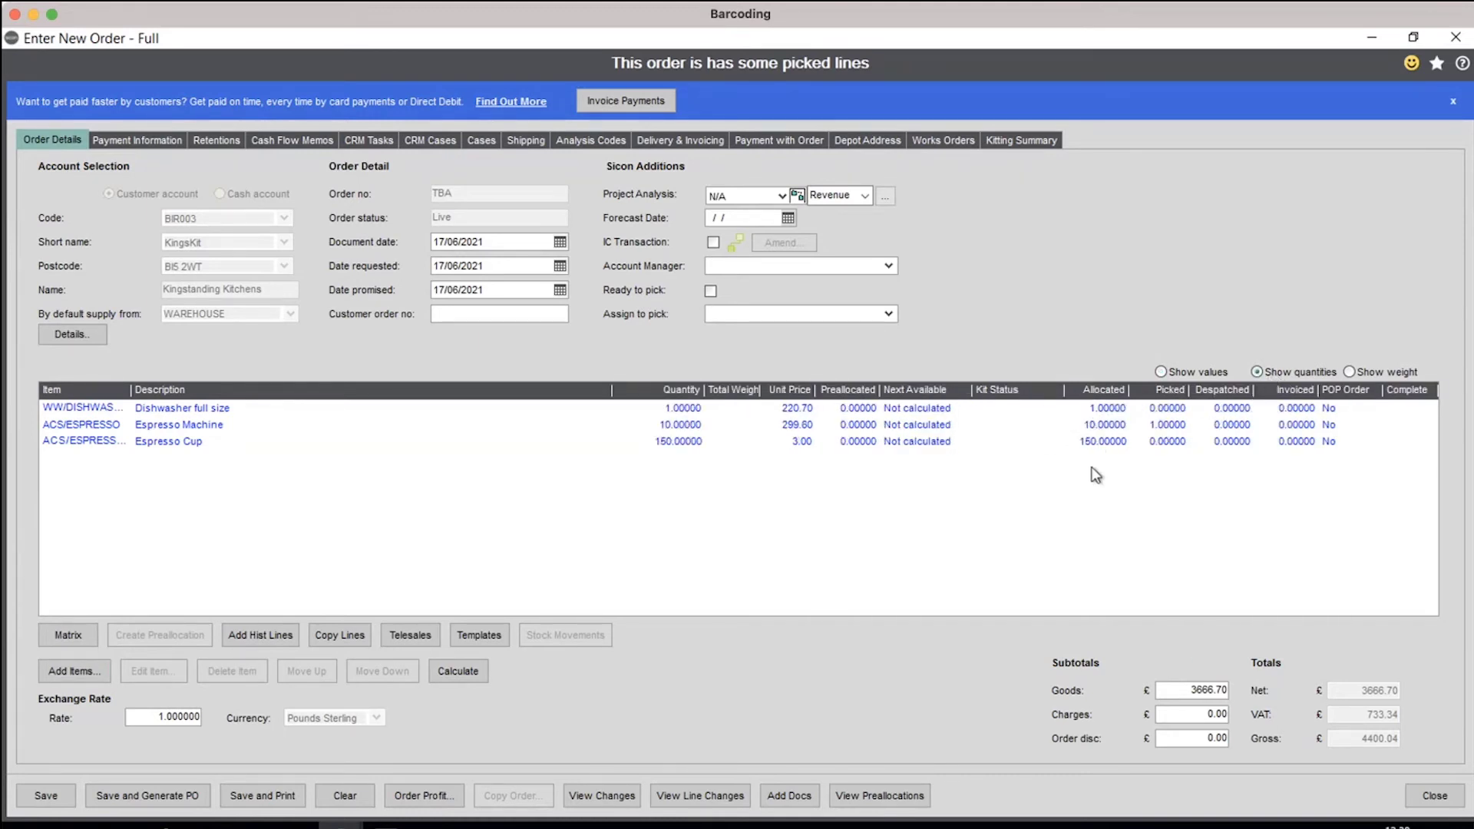
{"action": "left_click", "coordinate": [1177, 370]}
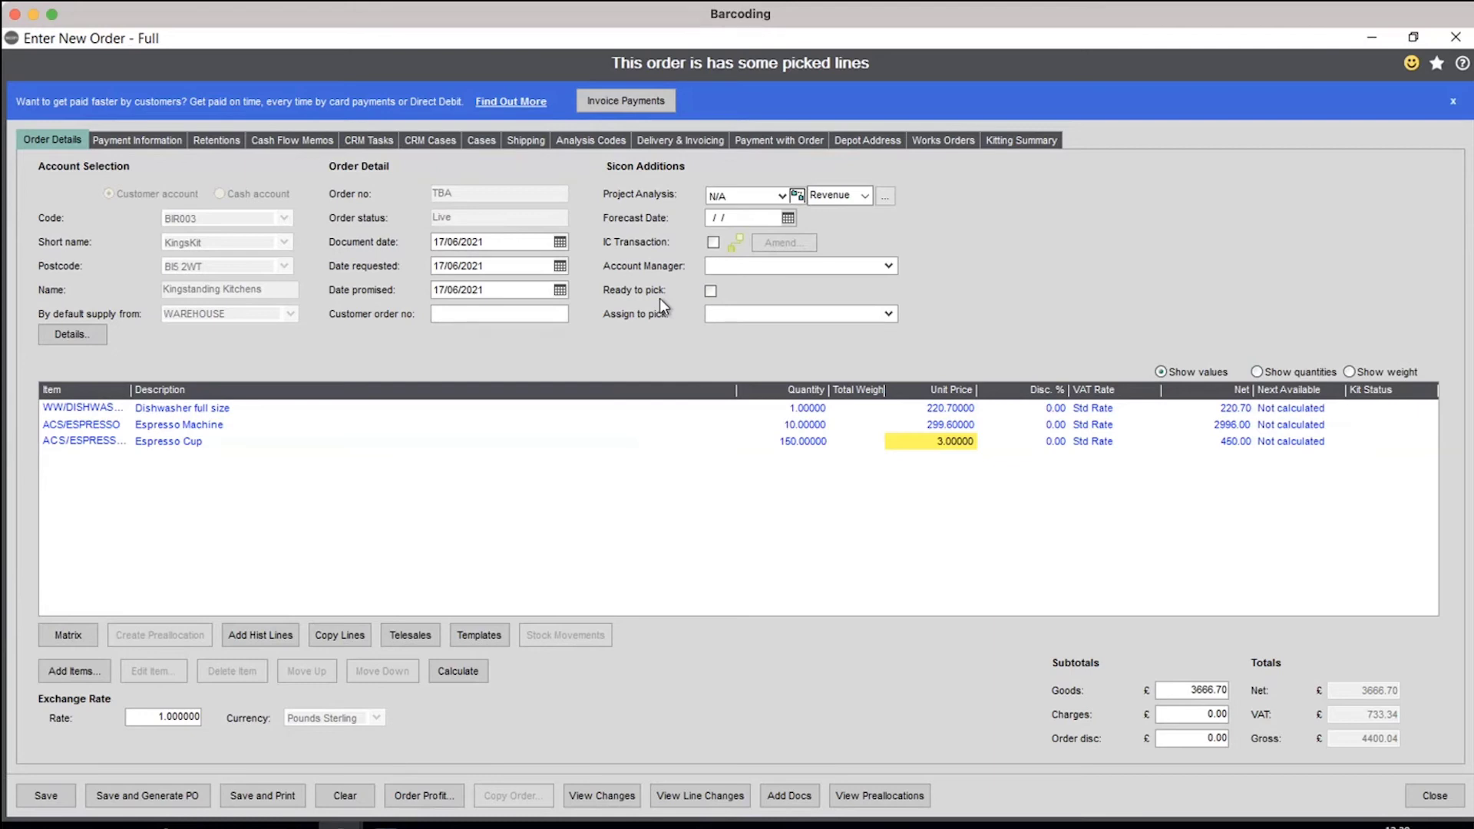
{"action": "left_click", "coordinate": [57, 795]}
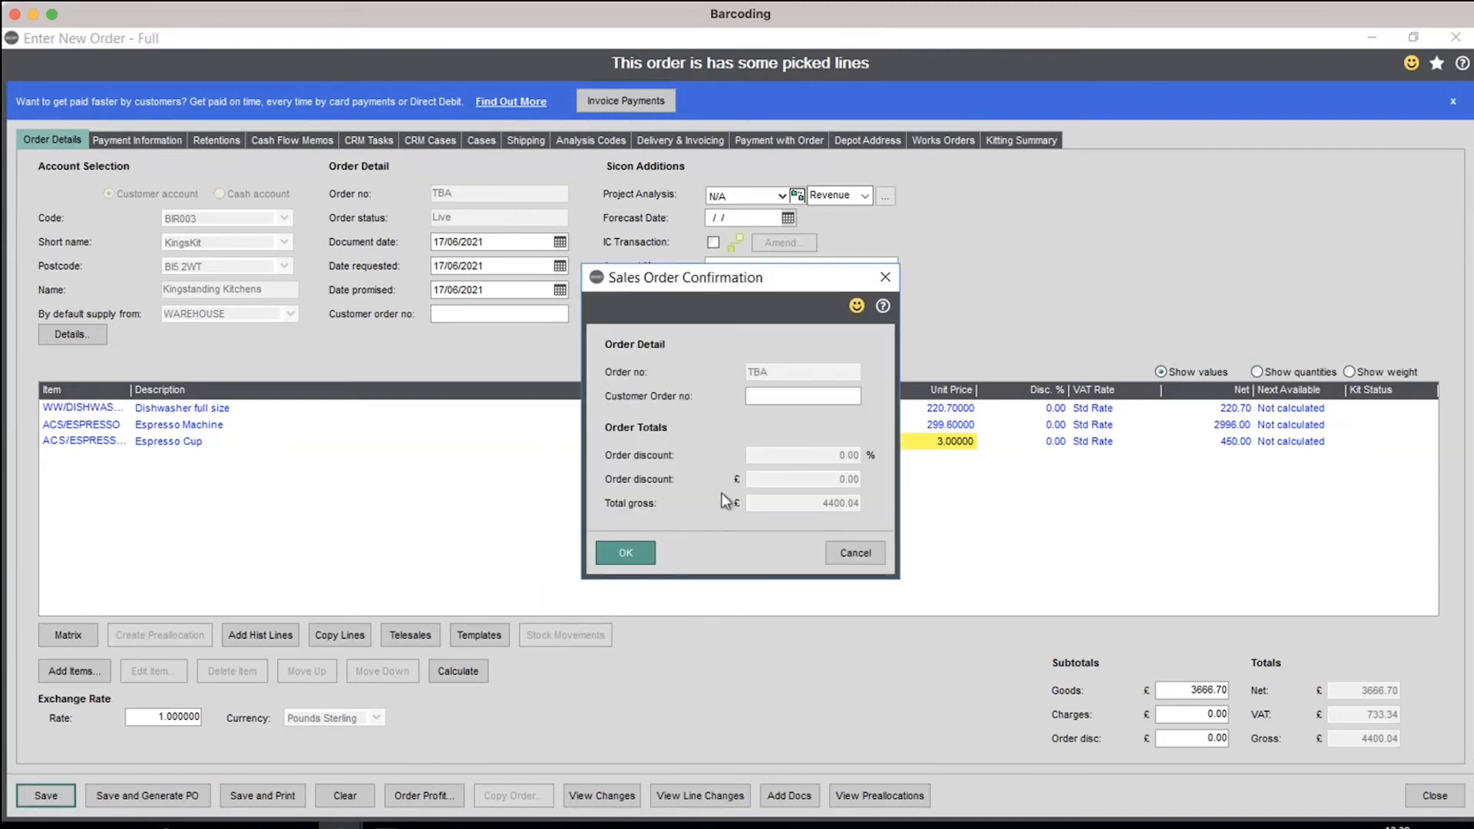
{"action": "left_click", "coordinate": [631, 554]}
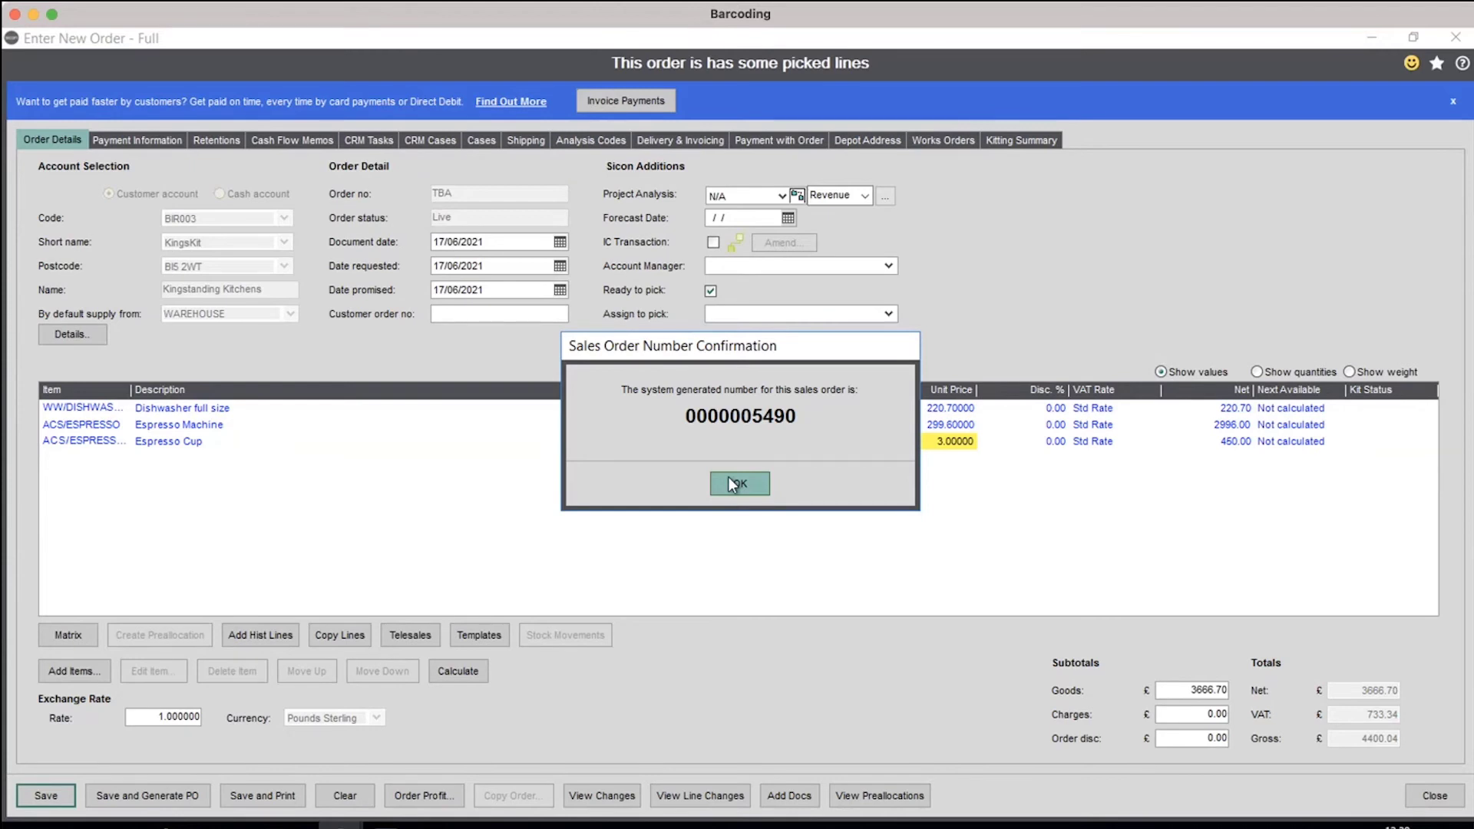
{"action": "left_click", "coordinate": [729, 481]}
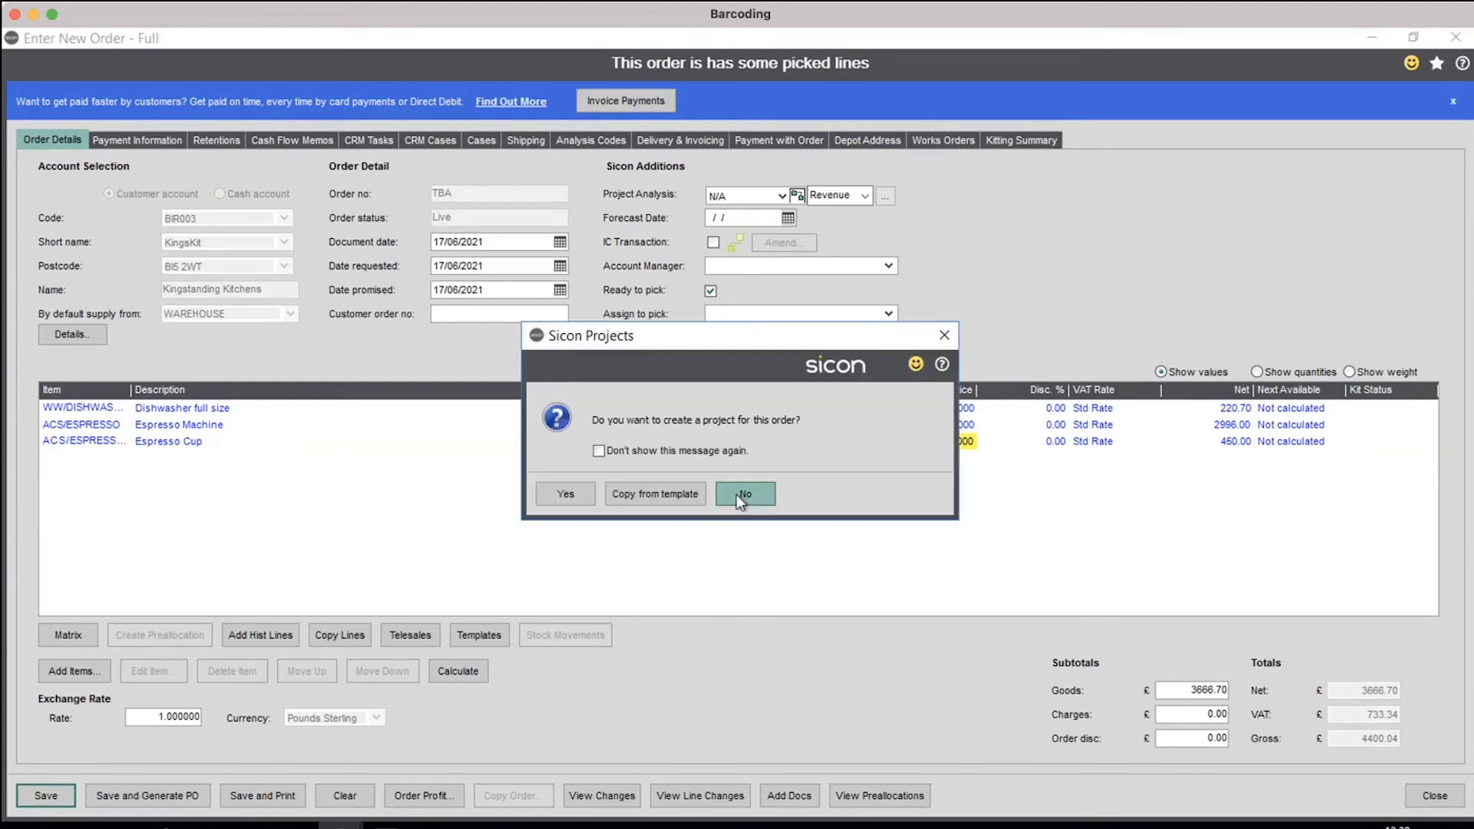
{"action": "left_click", "coordinate": [737, 495]}
{"action": "left_click", "coordinate": [929, 503]}
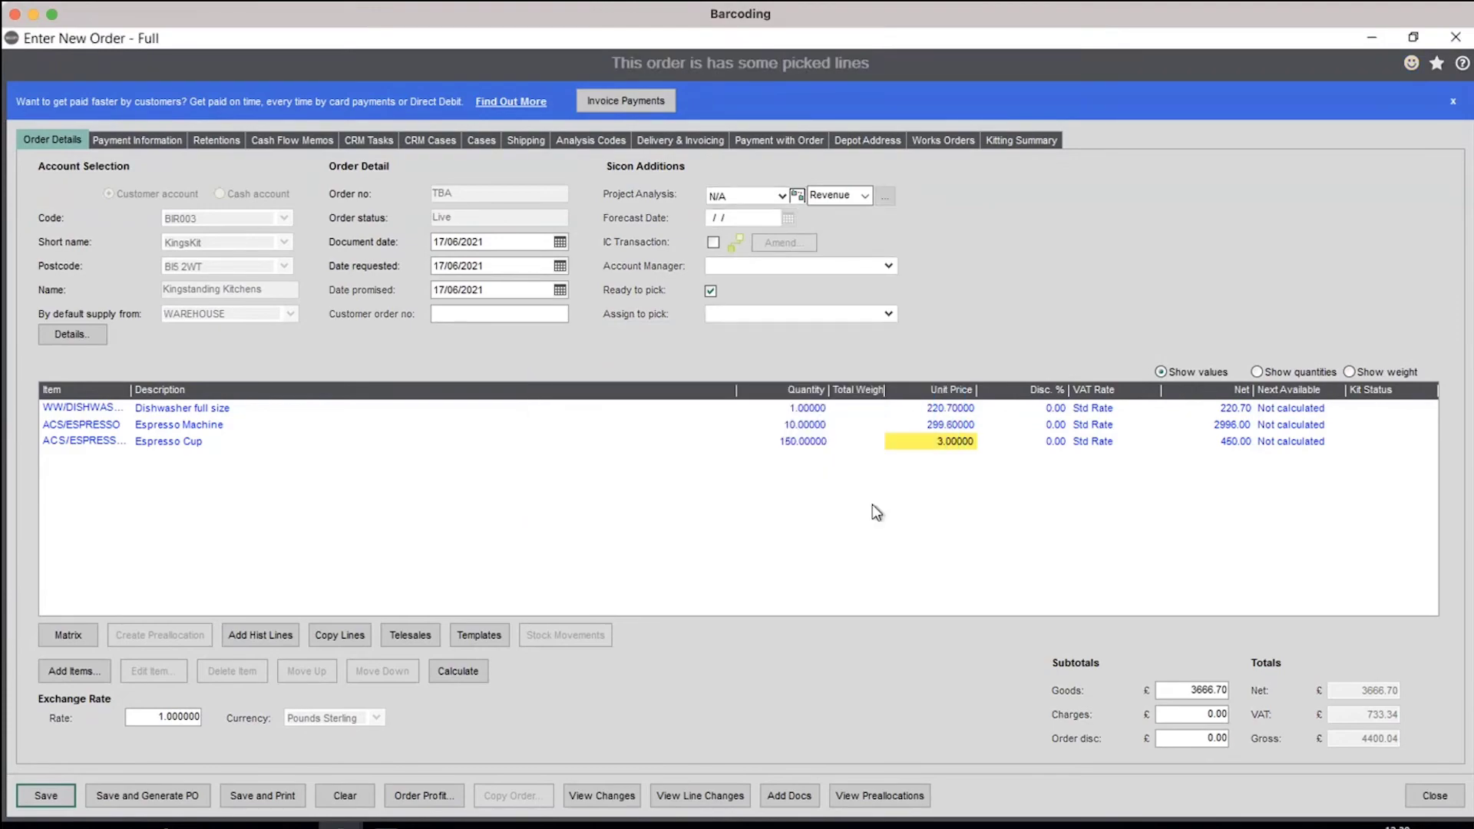
- Close order entry, refresh the sales orders list and select the new Kingstanding Kitchens order
{"action": "key", "text": "Escape"}
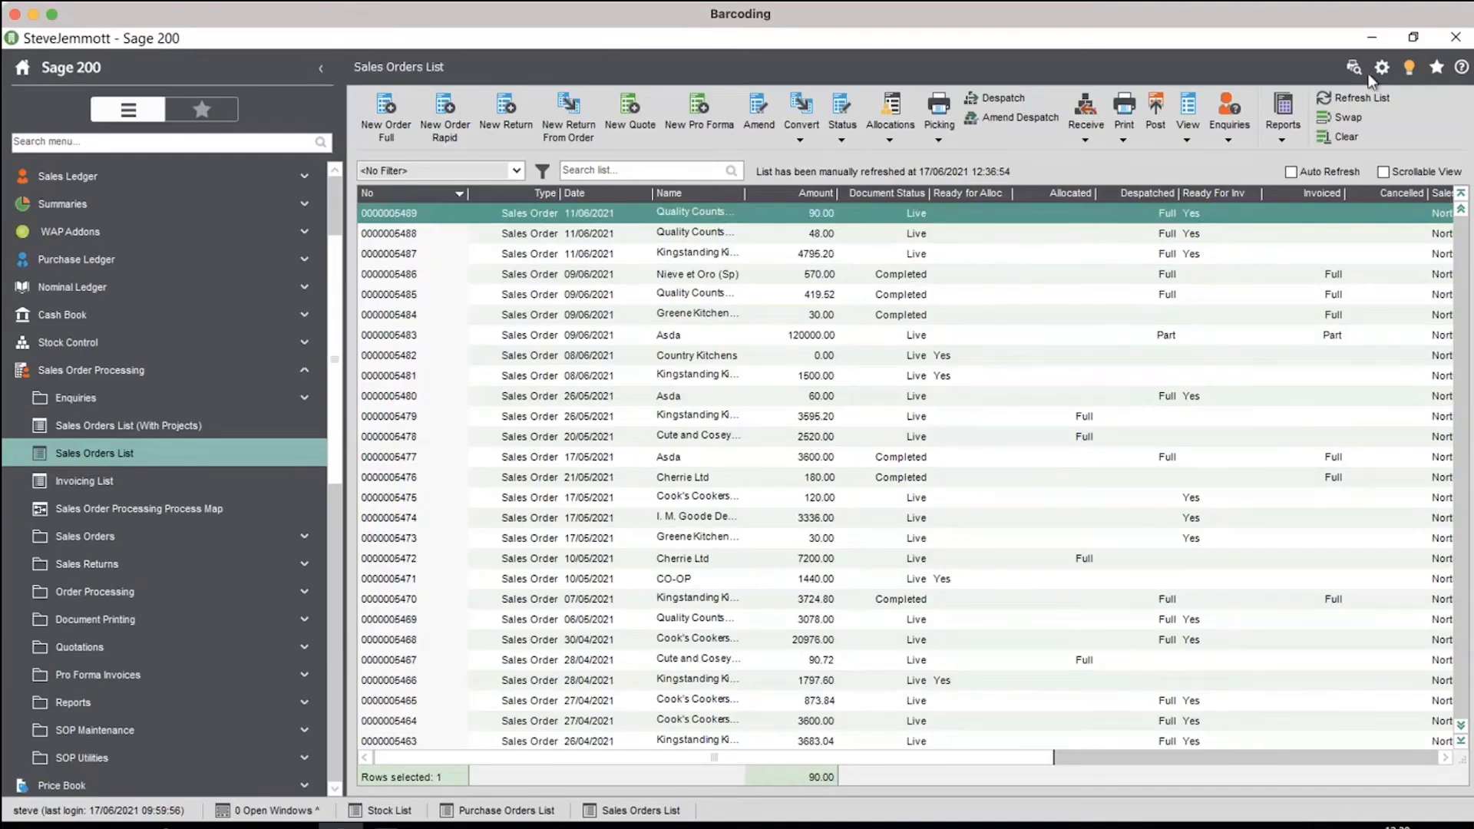
{"action": "left_click", "coordinate": [1360, 98]}
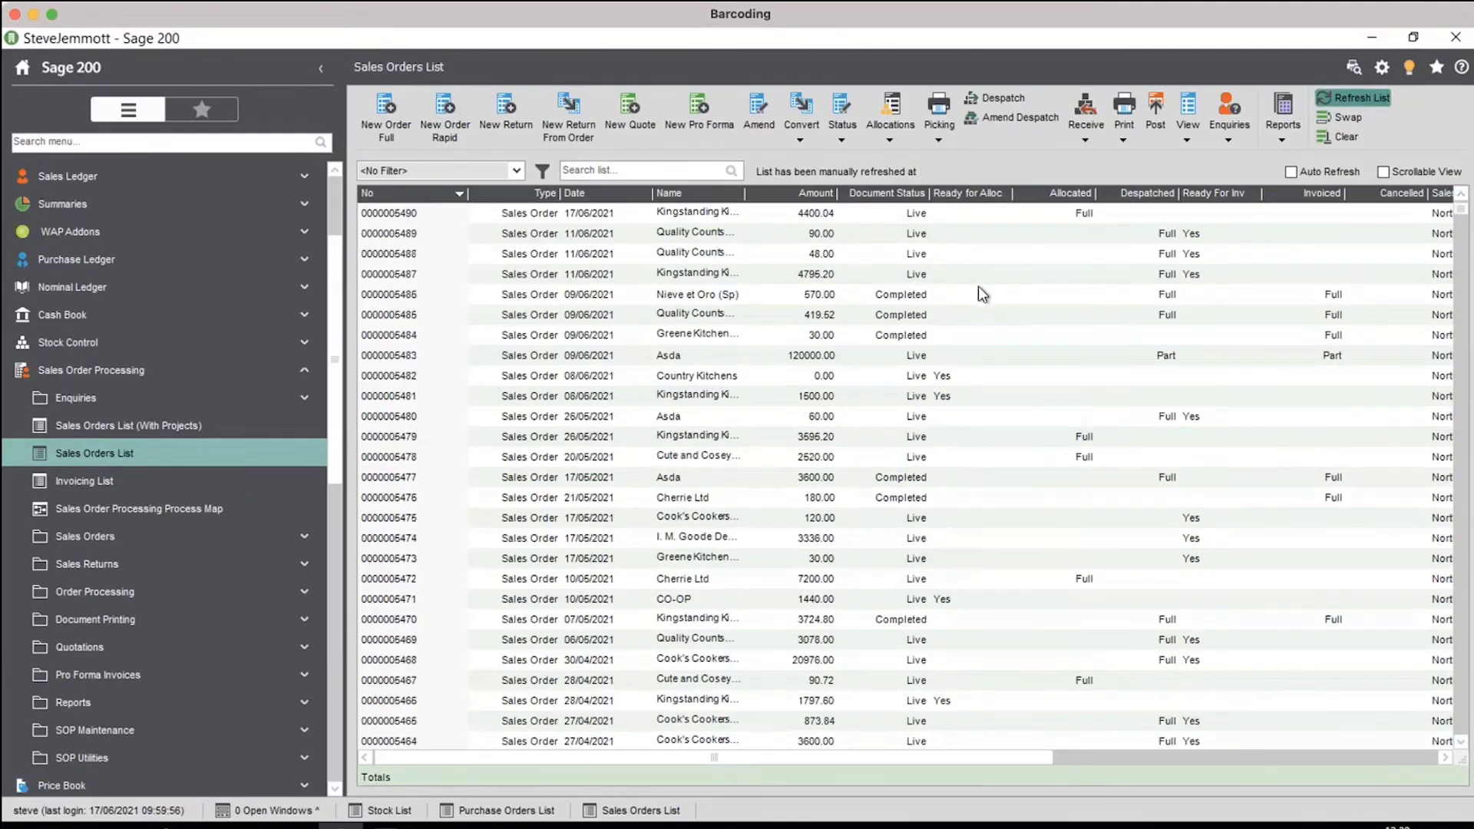
{"action": "left_click", "coordinate": [733, 215]}
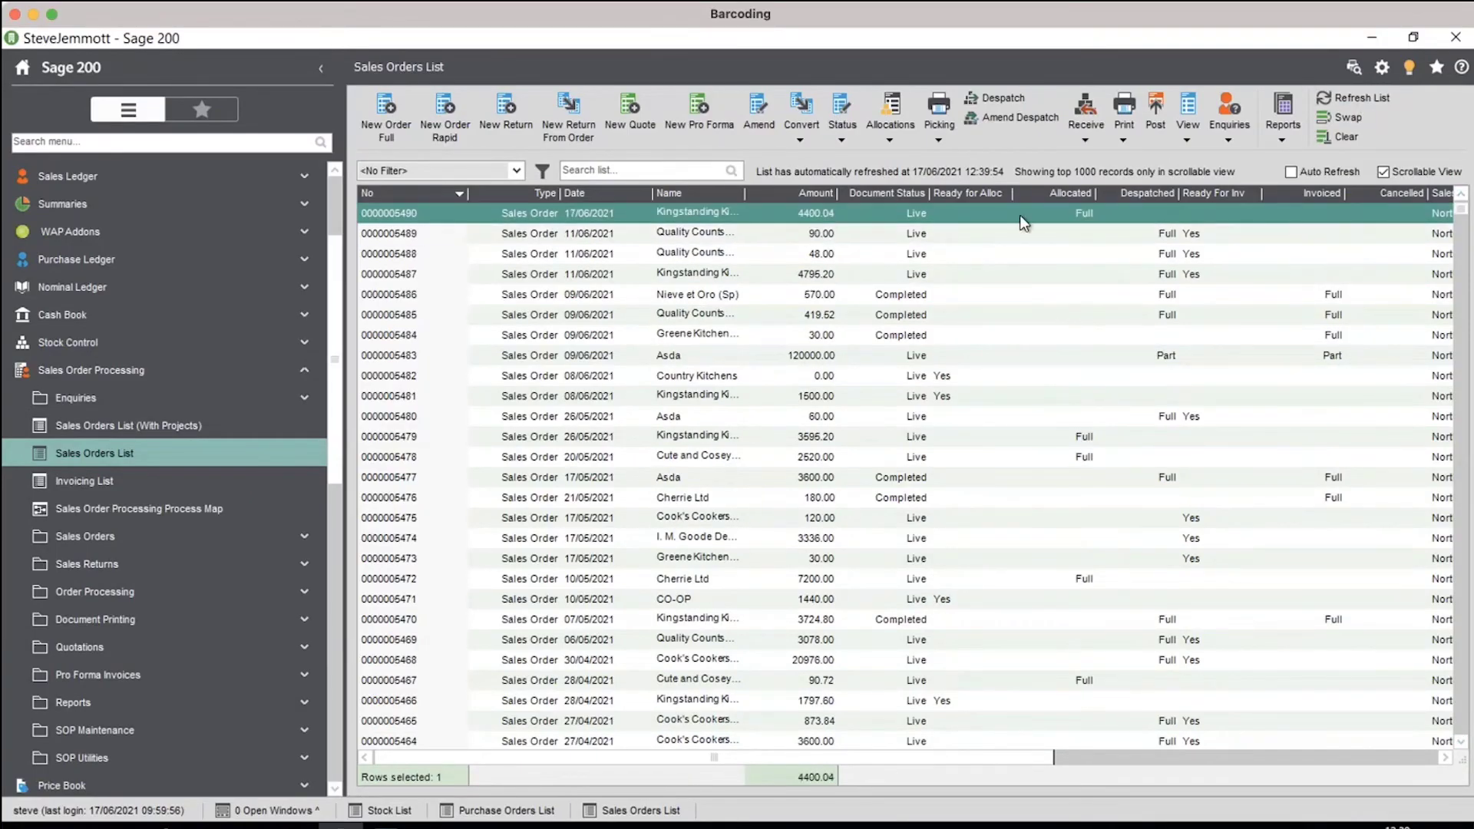
- Open the Sales Orders List under Barcoding and Warehousing and show its Ready To Pick and Pick Status columns
{"action": "left_click", "coordinate": [86, 374]}
{"action": "scroll", "coordinate": [115, 399], "scroll_direction": "down", "scroll_amount": 1}
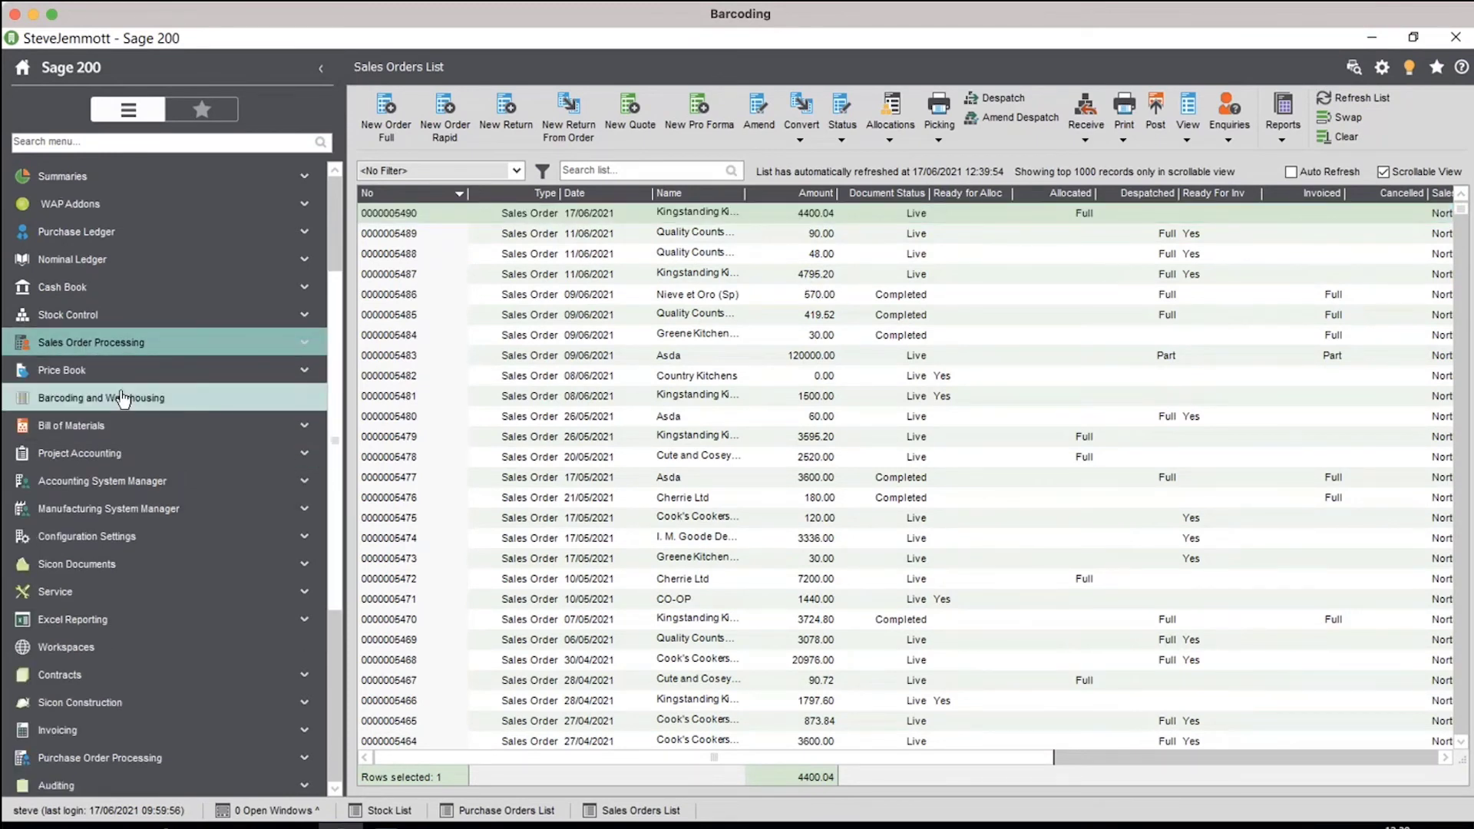
{"action": "left_click", "coordinate": [122, 397]}
{"action": "left_click", "coordinate": [111, 343]}
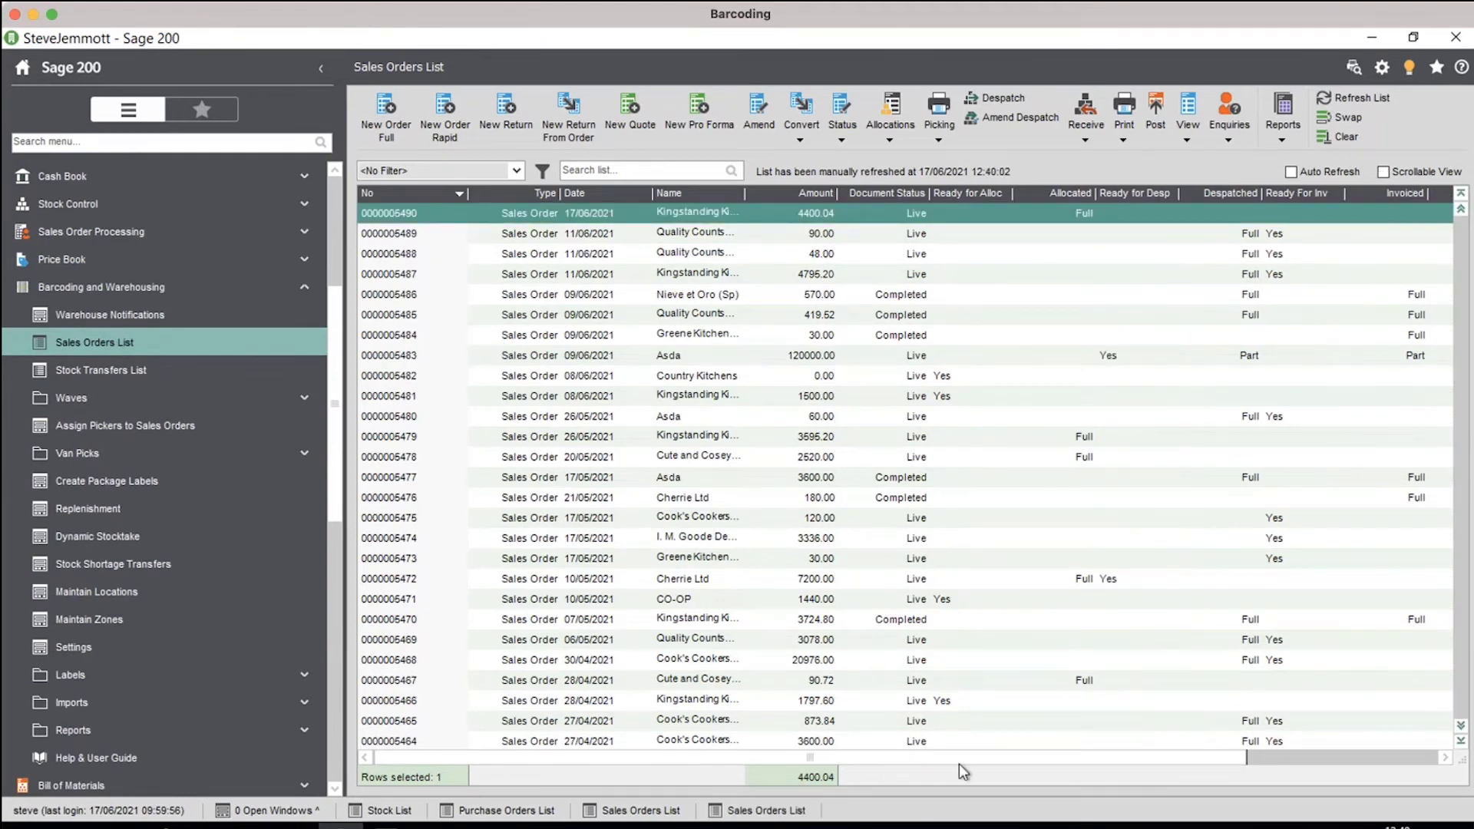
{"action": "left_click_drag", "start_coordinate": [960, 760], "coordinate": [1150, 760]}
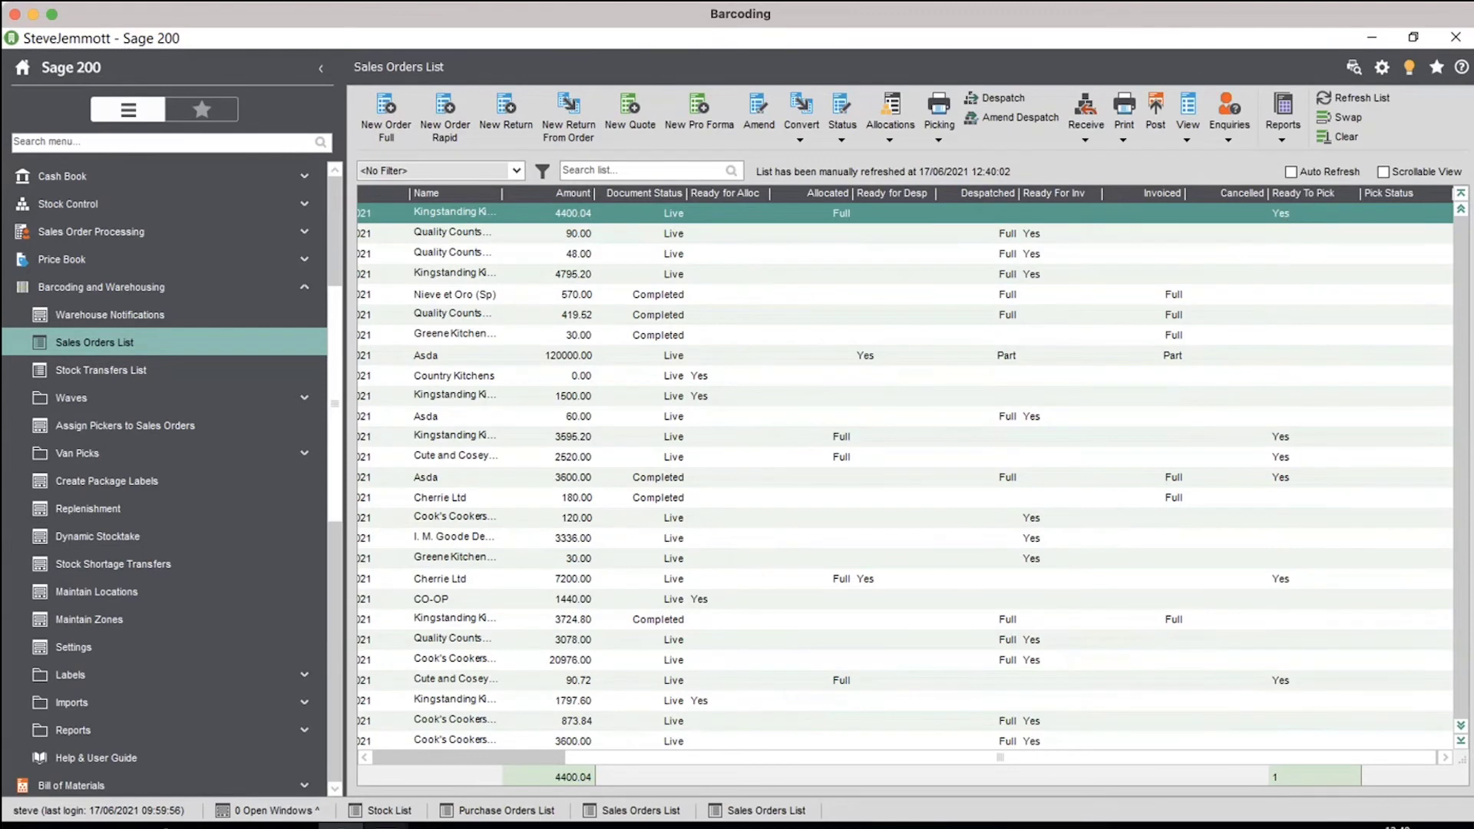
- Switch to the handheld's remote session, filter the sales orders by priority A and source Ebay, and review the new Kingstanding Kitchens order's information
{"action": "left_click", "coordinate": [385, 826]}
{"action": "left_click", "coordinate": [466, 776]}
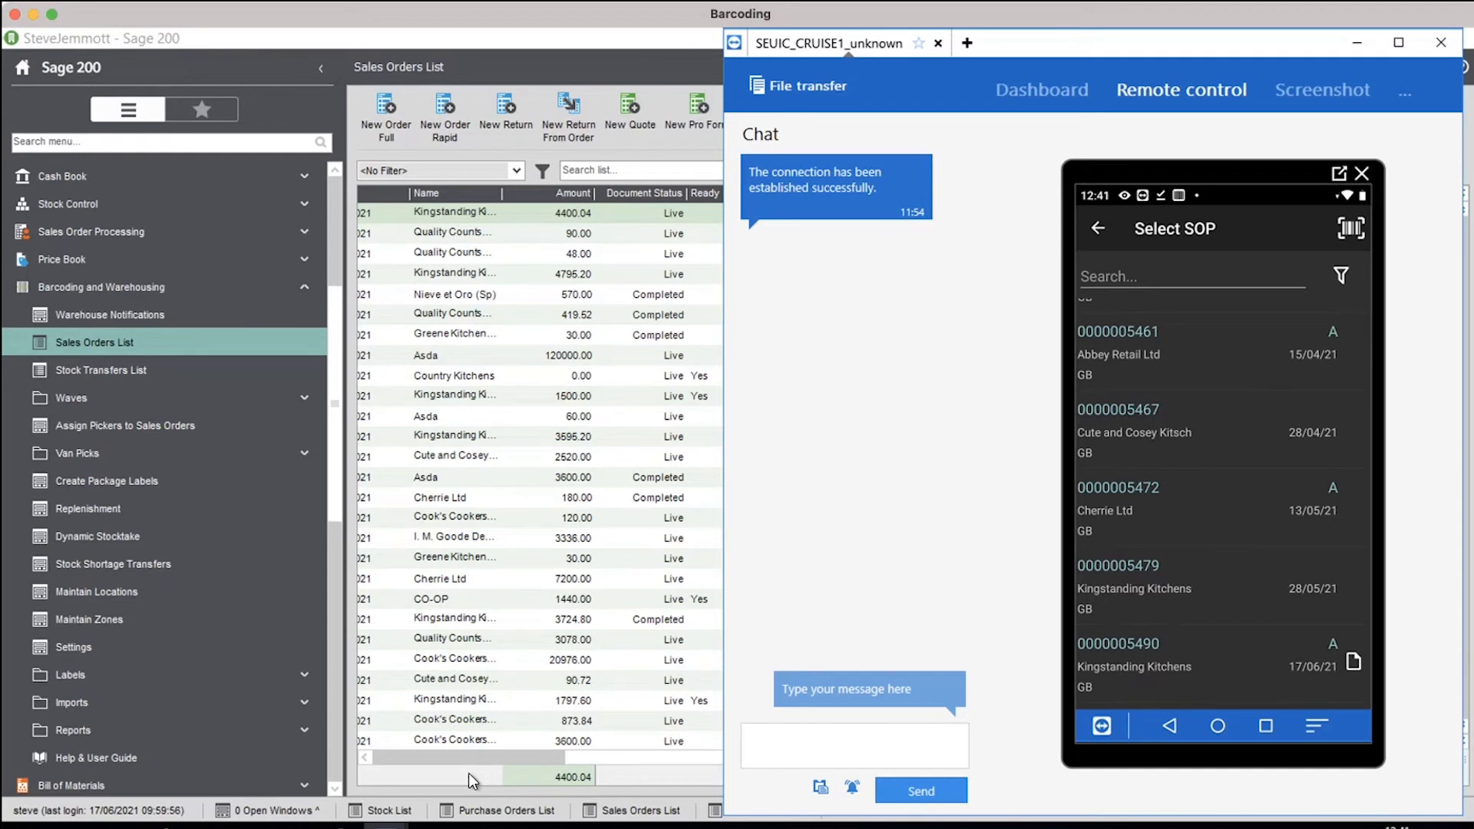
{"action": "left_click", "coordinate": [1339, 277]}
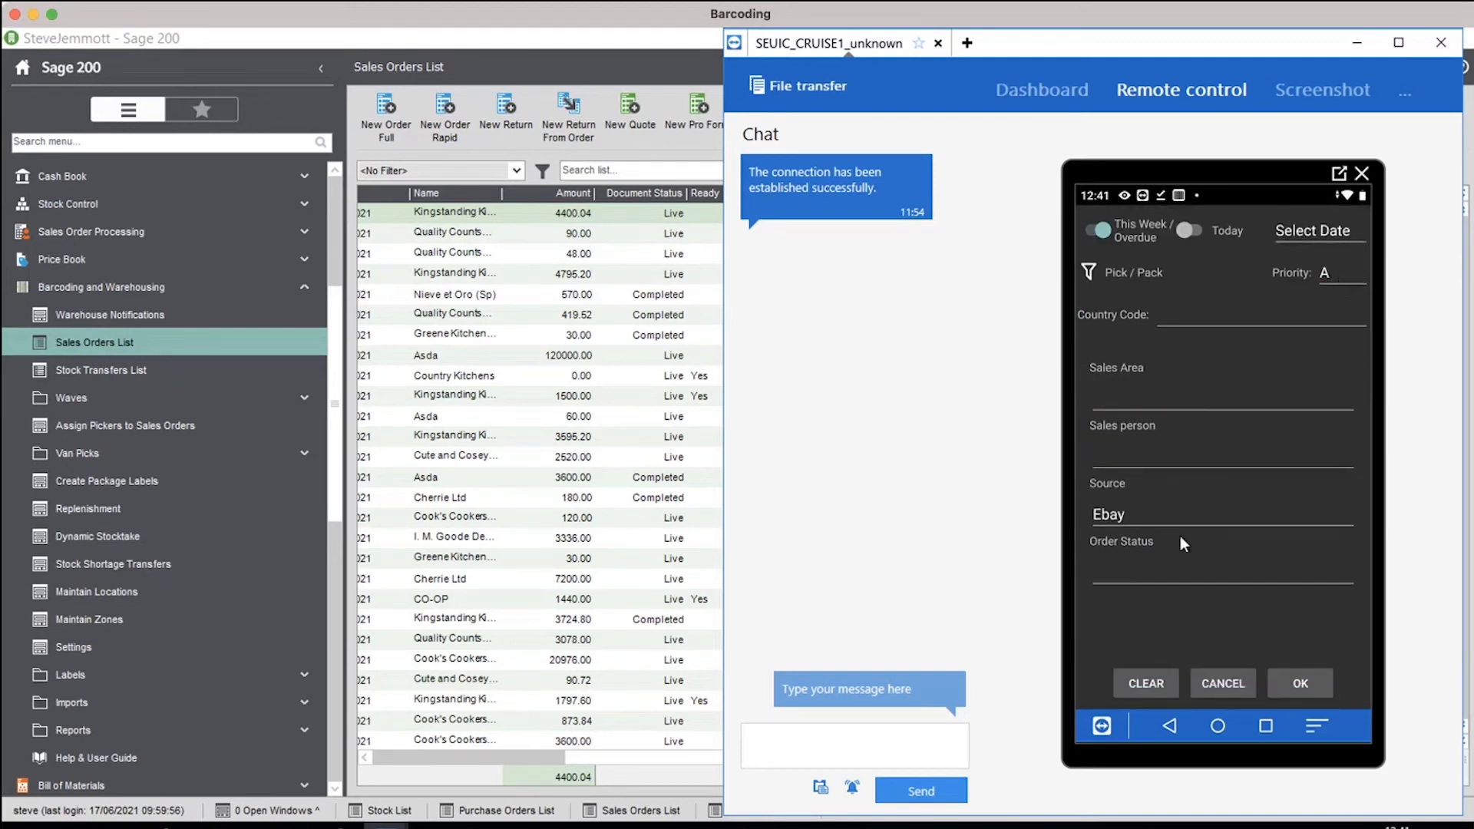
{"action": "left_click", "coordinate": [1307, 681]}
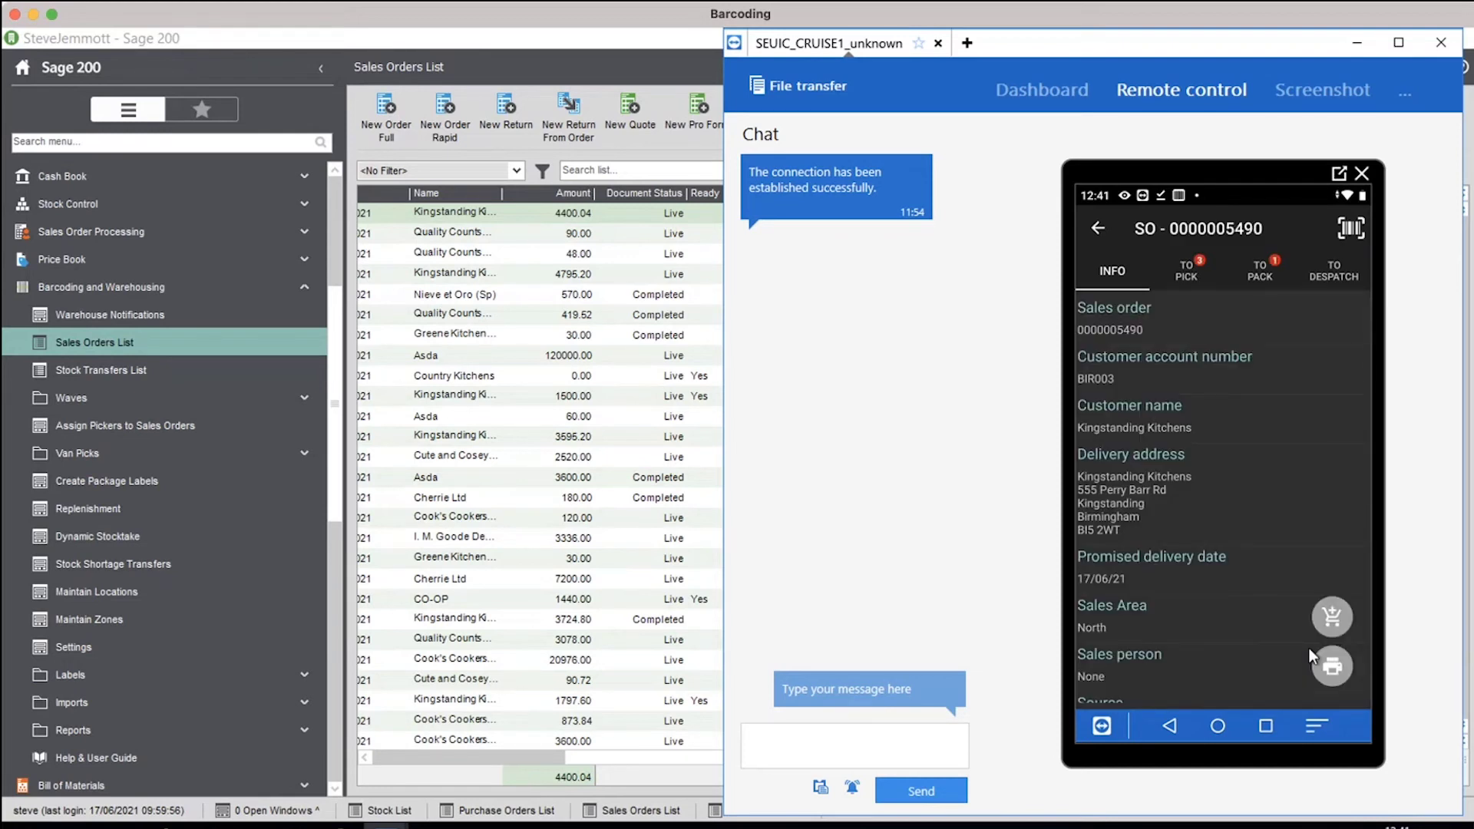
{"action": "scroll", "coordinate": [1311, 656], "scroll_direction": "down", "scroll_amount": 3}
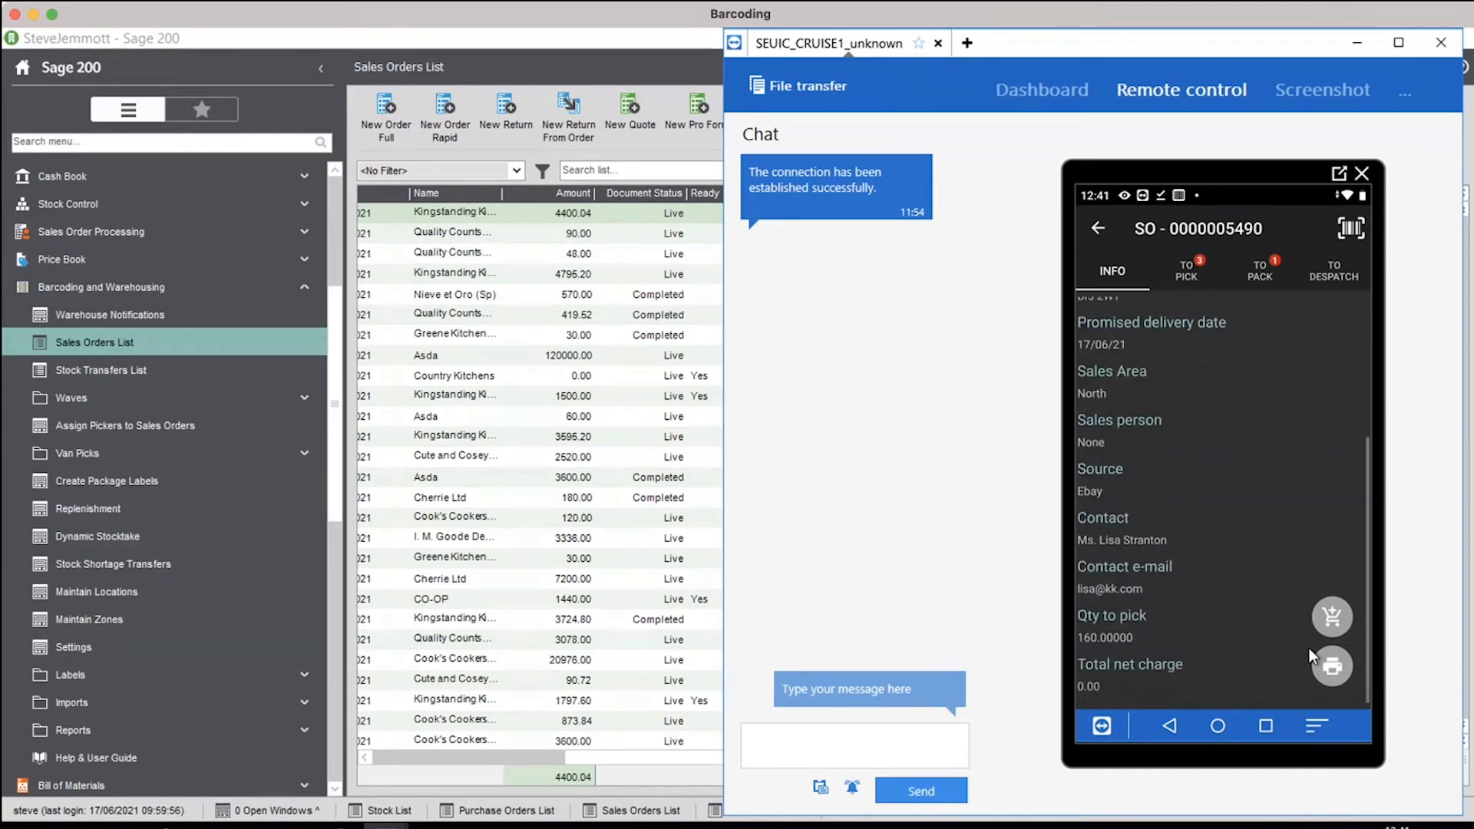
{"action": "scroll", "coordinate": [1310, 656], "scroll_direction": "up", "scroll_amount": 3}
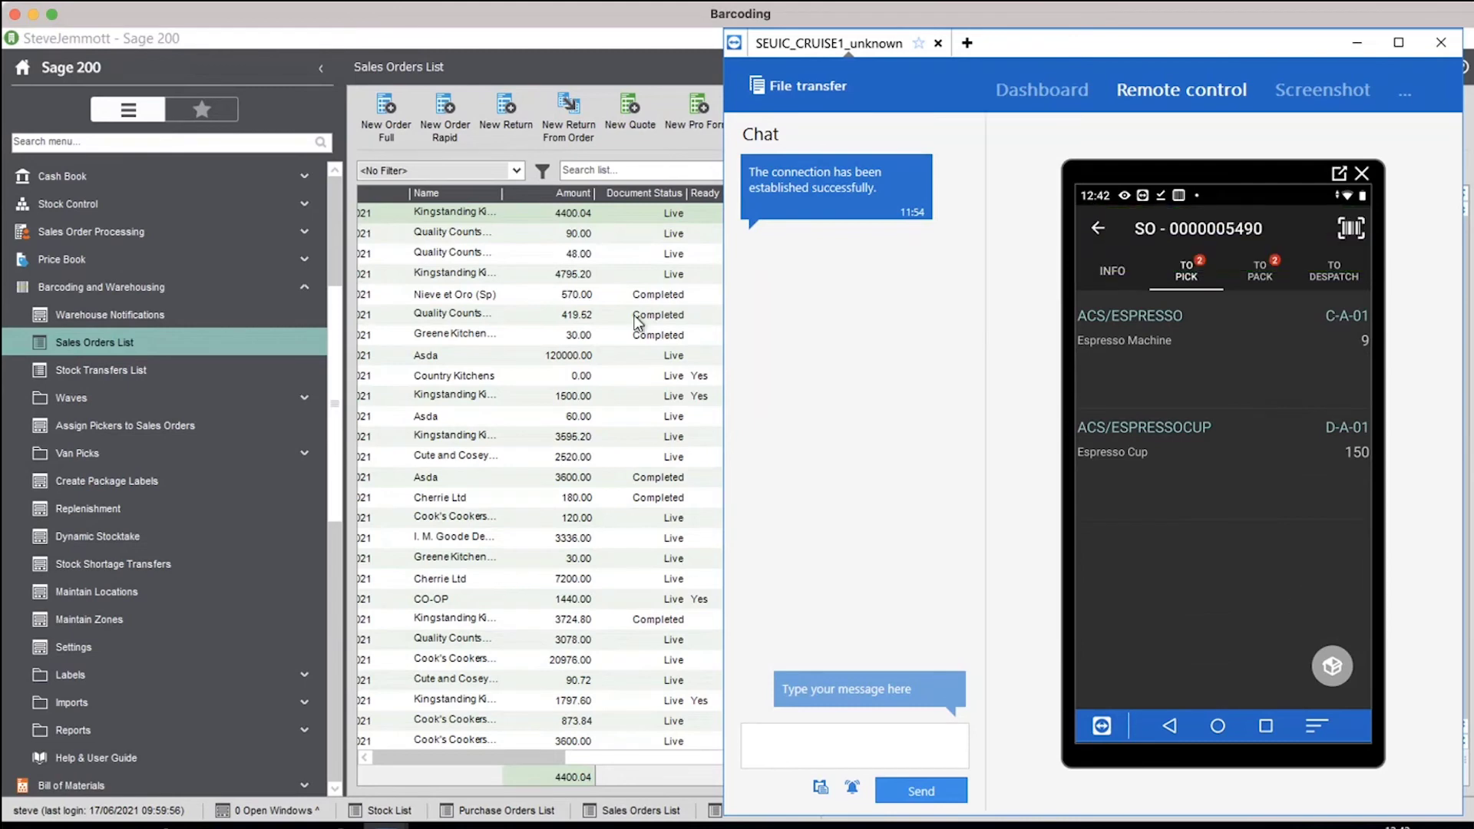
- Return to Sage 200, view the new Kingstanding Kitchens order past its warning and customer dialogs, and examine its lines' allocated and picked quantities
{"action": "left_click", "coordinate": [557, 220]}
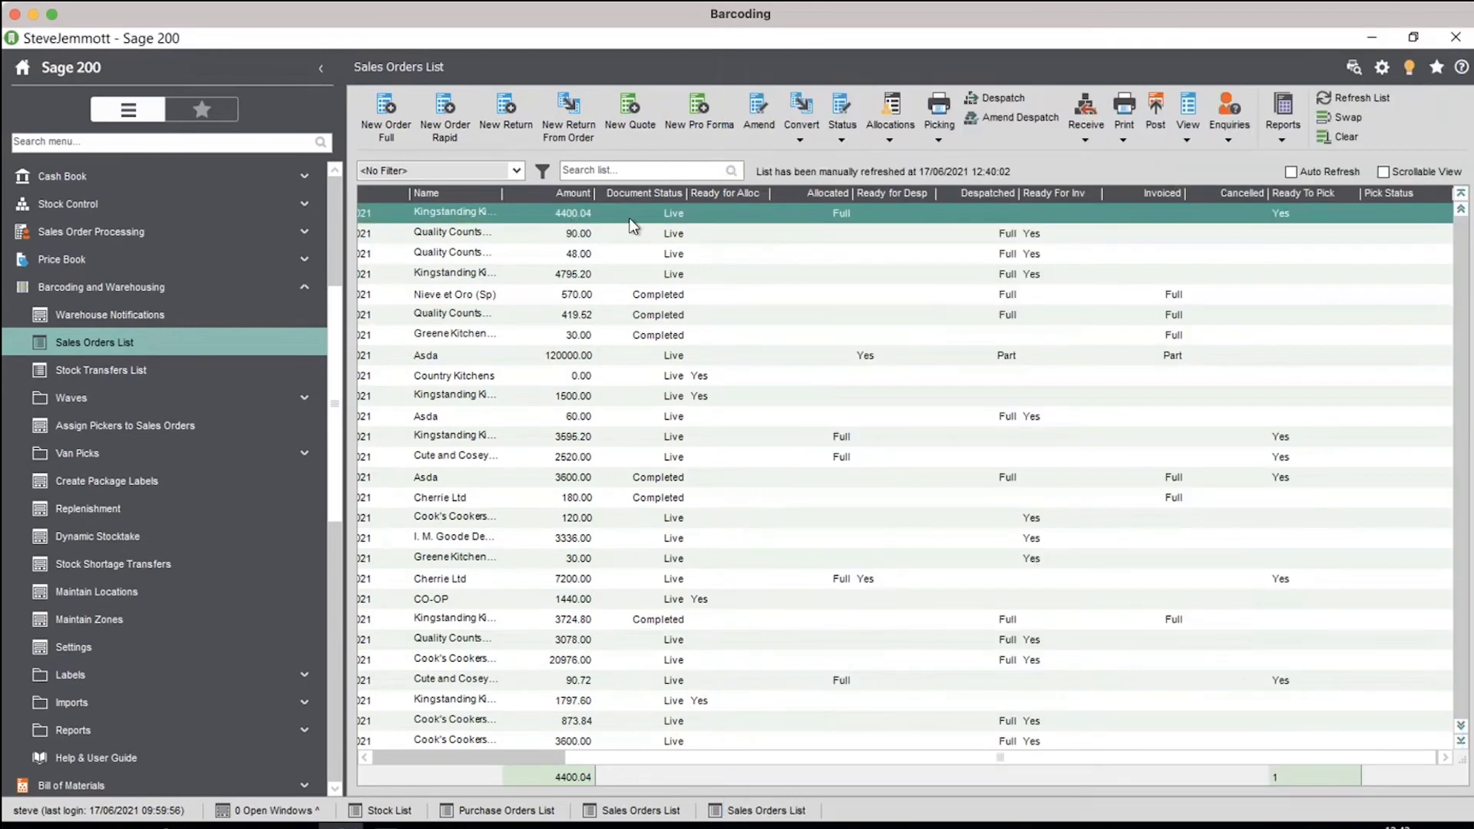
{"action": "left_click", "coordinate": [1180, 110]}
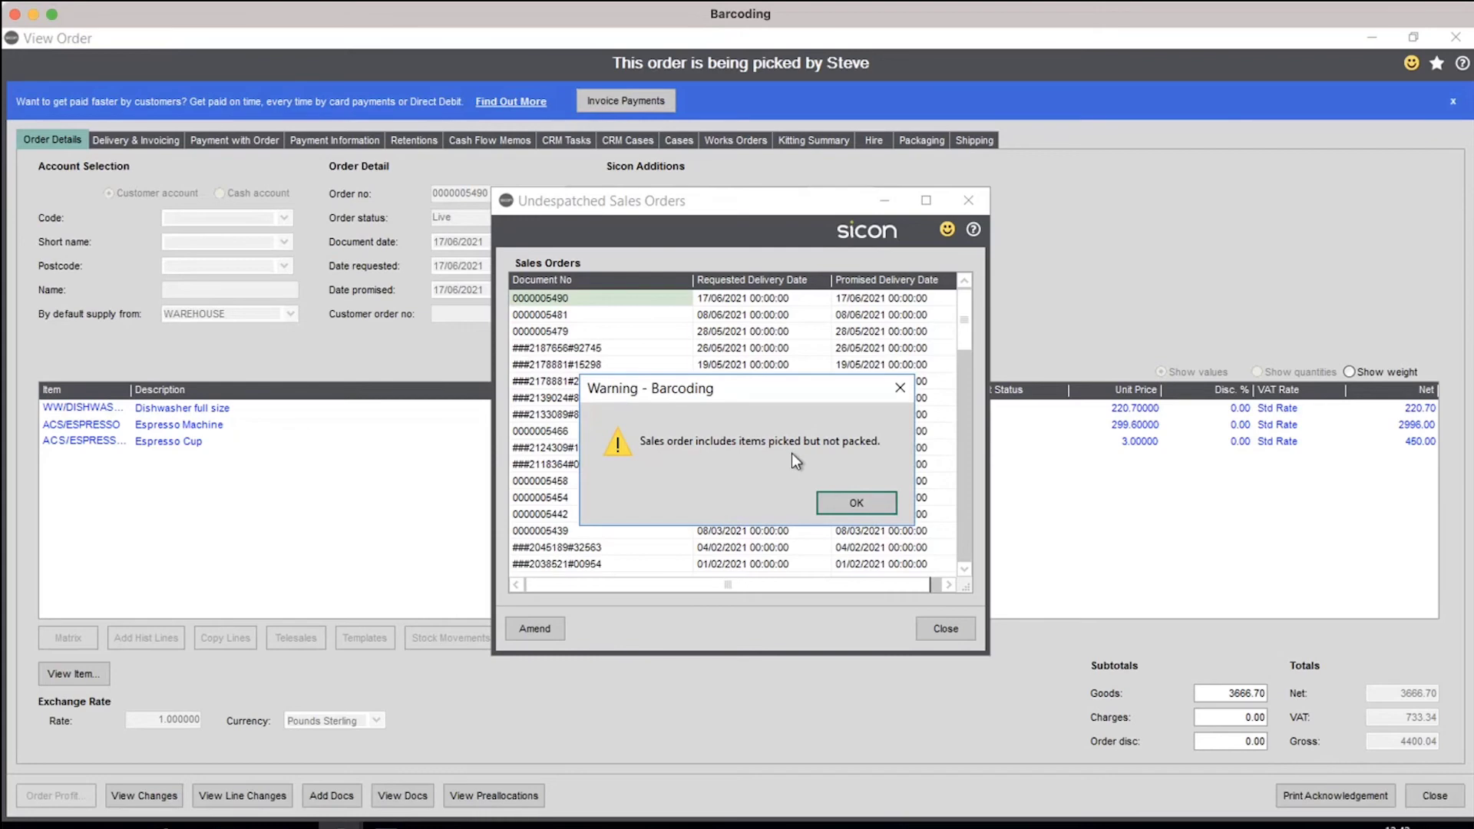
{"action": "left_click", "coordinate": [854, 502]}
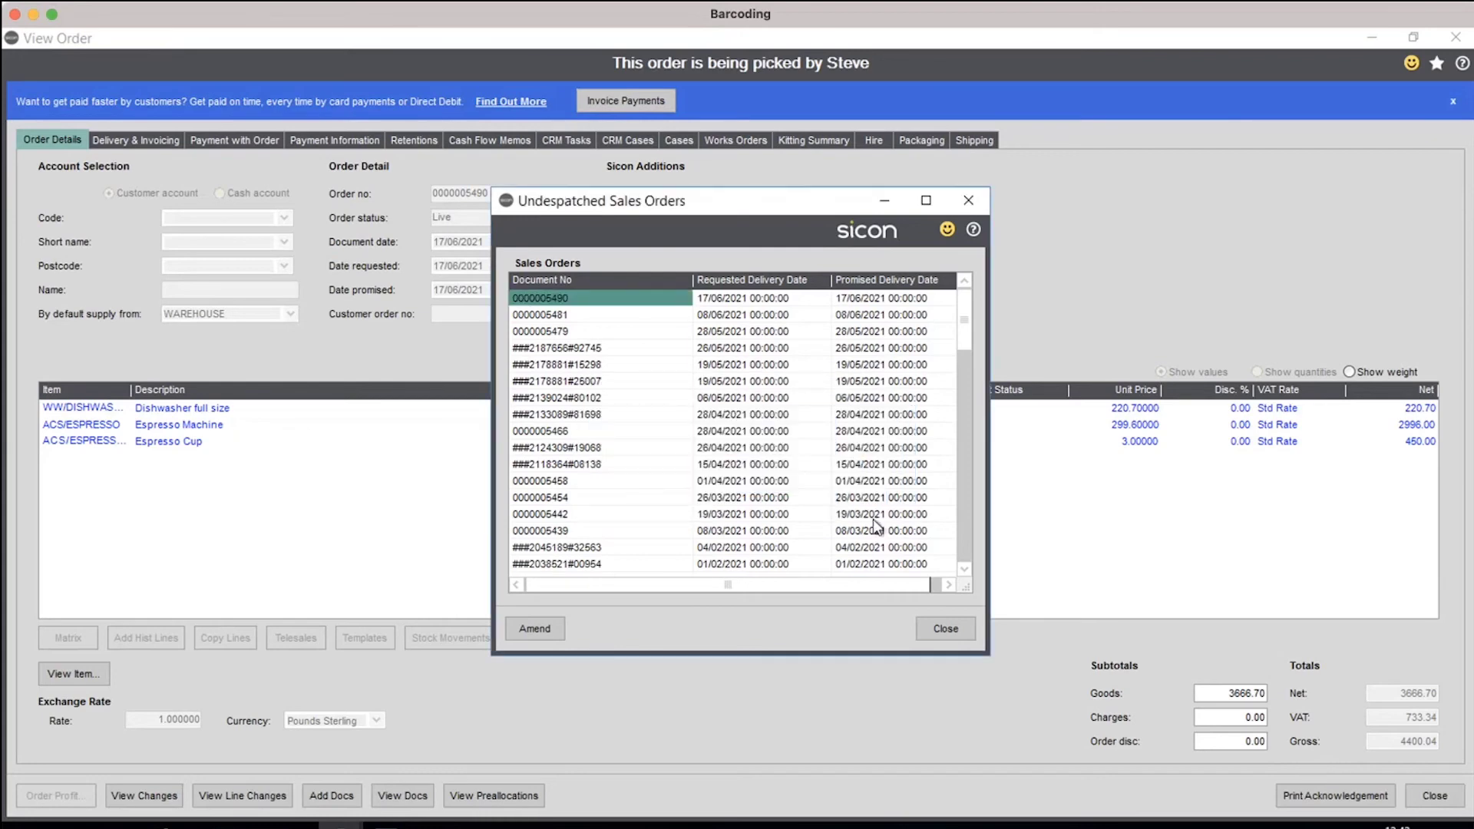
{"action": "left_click", "coordinate": [962, 638]}
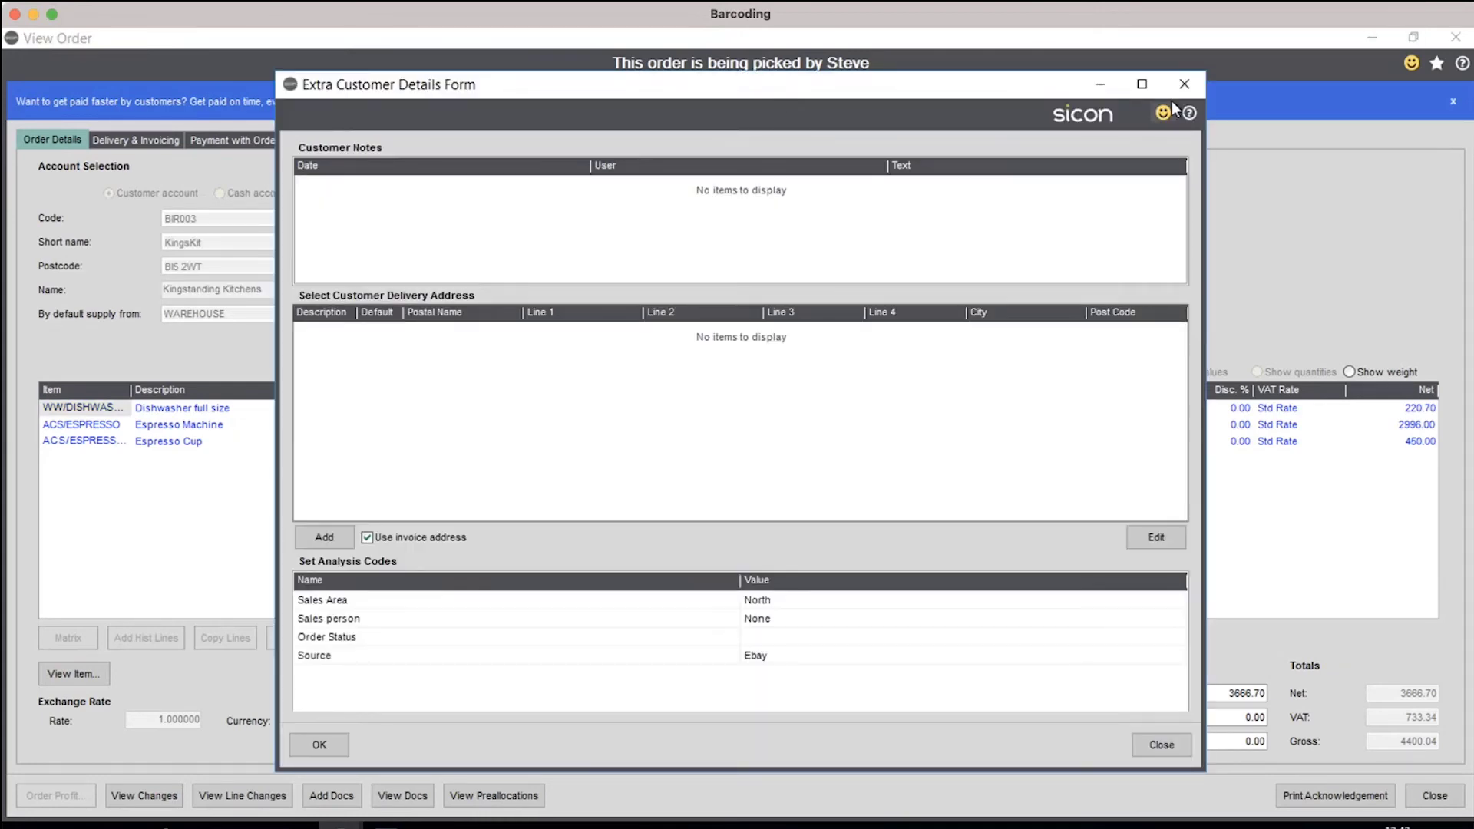
{"action": "left_click", "coordinate": [1185, 83]}
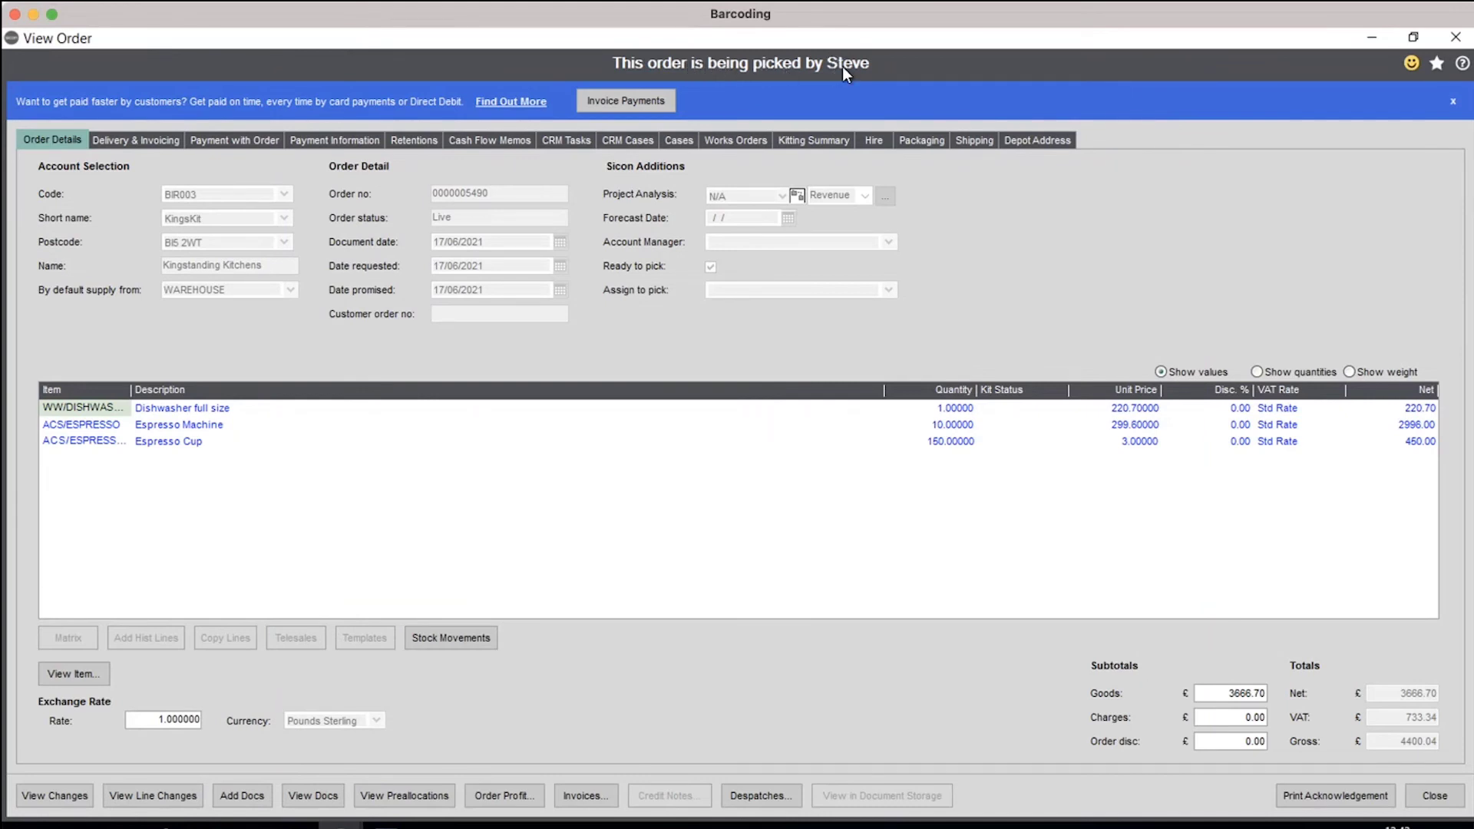
{"action": "left_click", "coordinate": [1256, 372]}
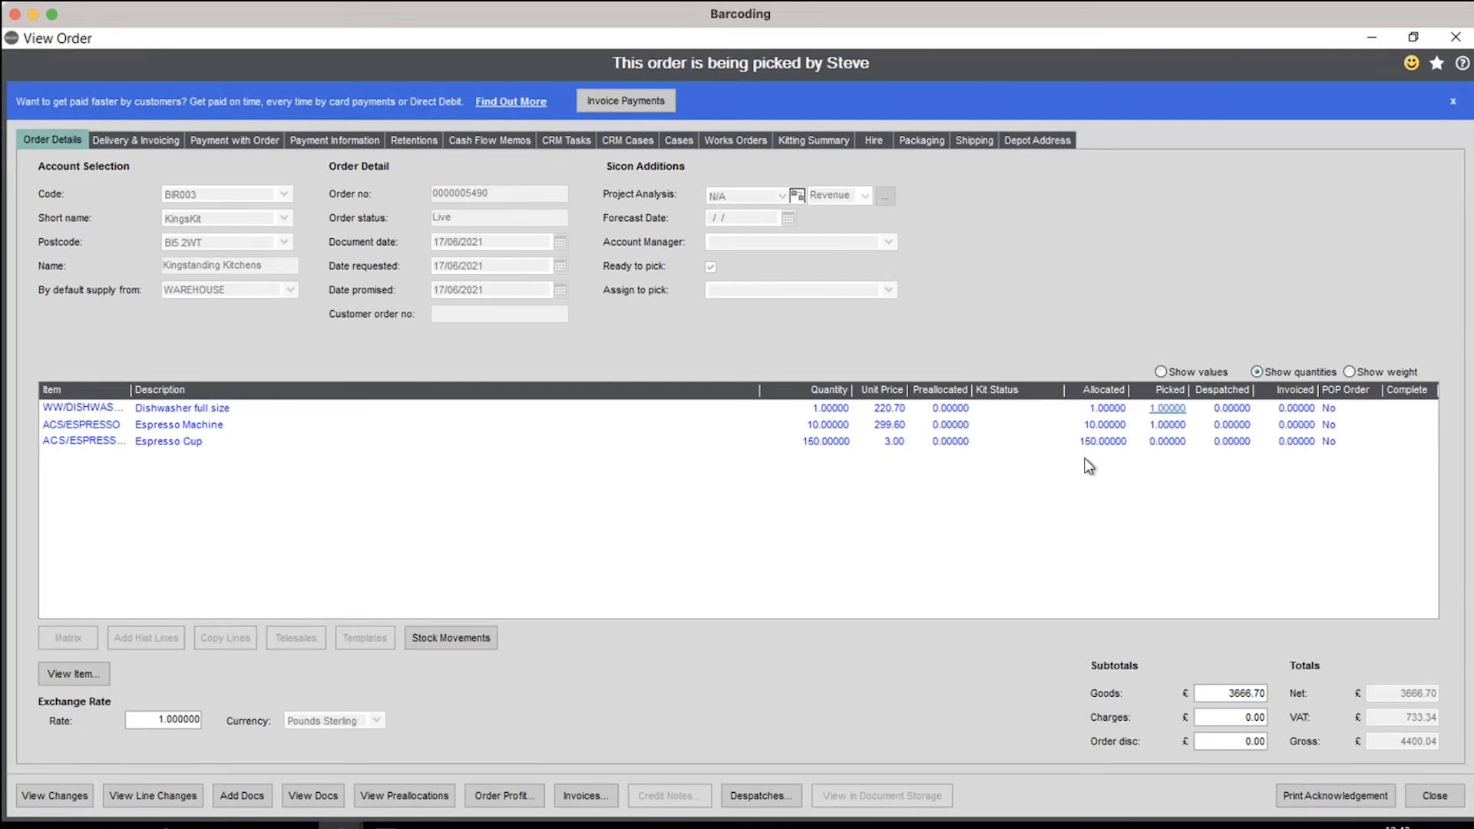
- Close the viewed Kingstanding Kitchens order and switch to the handheld's remote session in TeamViewer
{"action": "left_click", "coordinate": [1434, 795]}
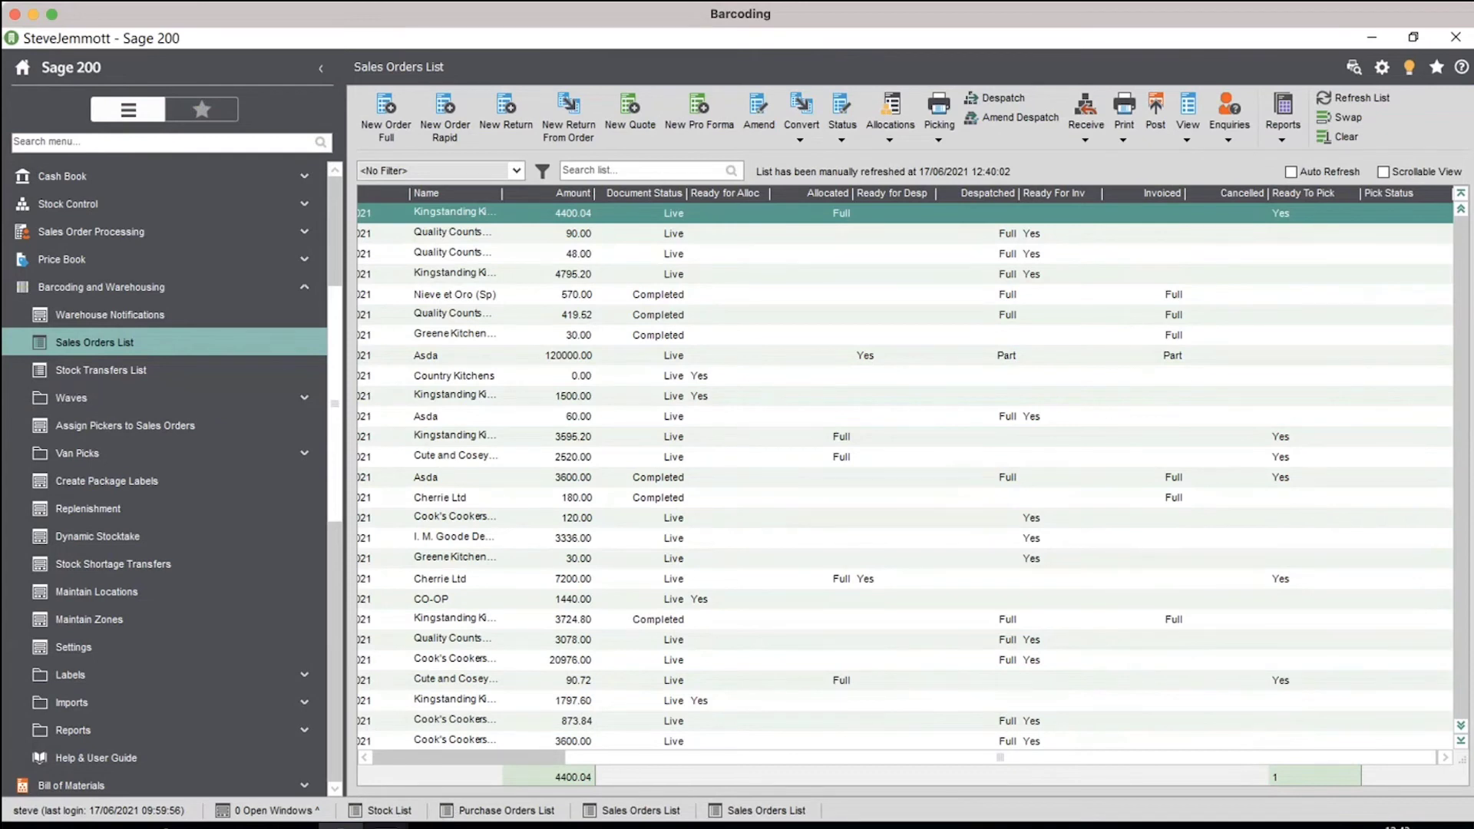
{"action": "mouse_move", "coordinate": [386, 826]}
{"action": "left_click", "coordinate": [503, 777]}
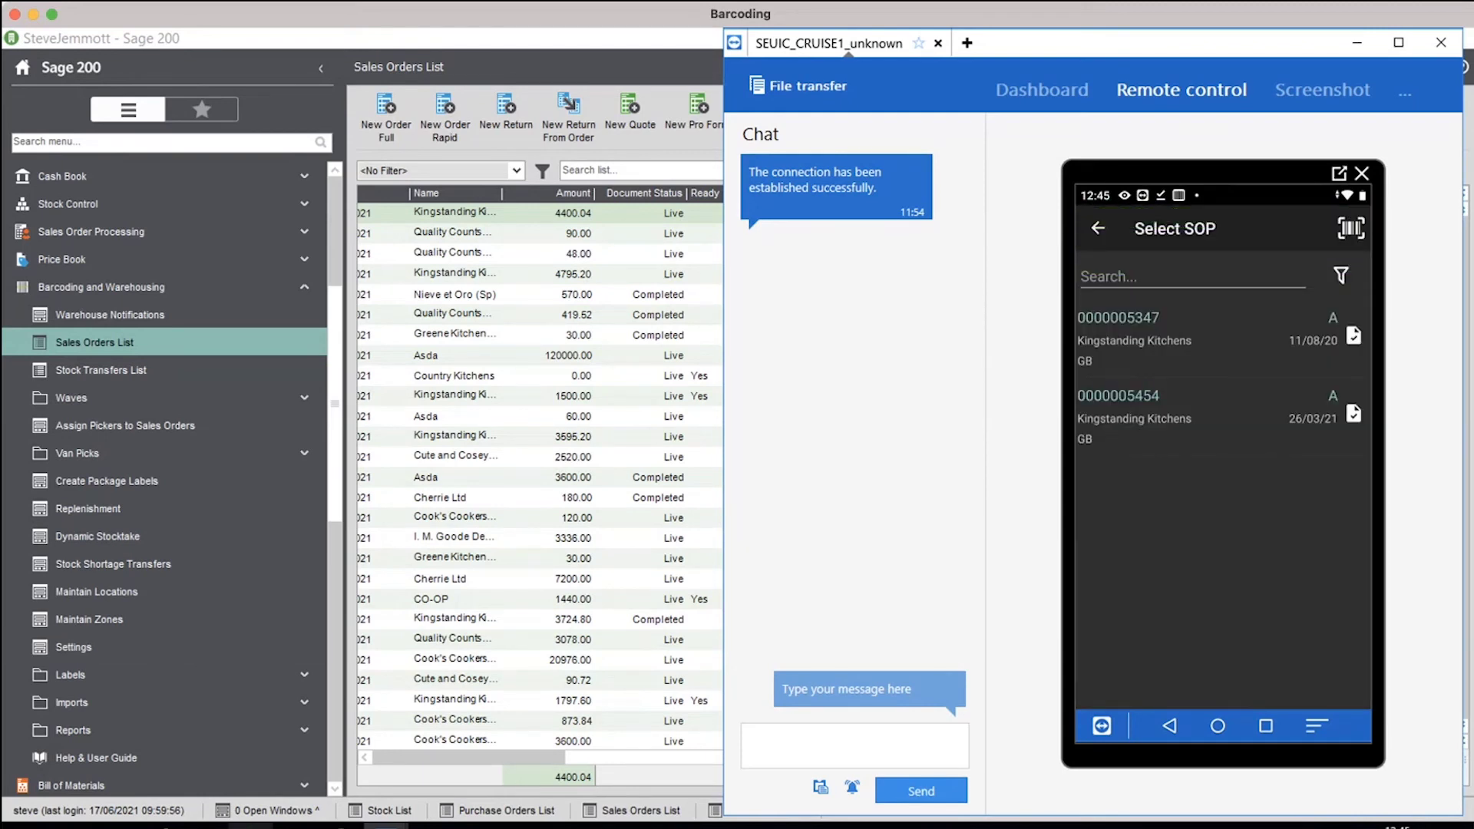
- Return to Sage 200 and refresh the sales orders list to check the Kingstanding Kitchens order's despatch status
{"action": "left_click", "coordinate": [567, 234]}
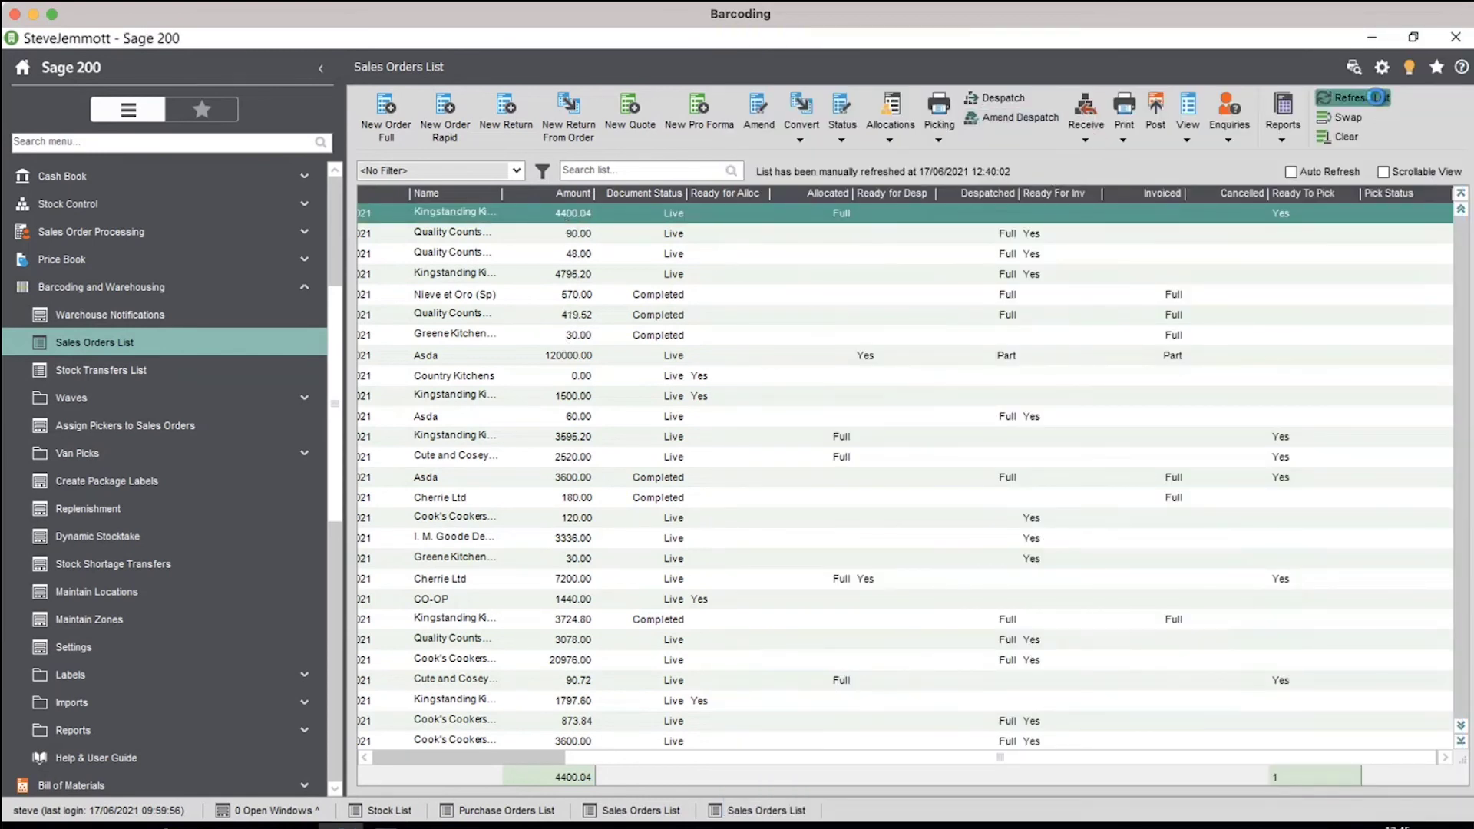
{"action": "left_click", "coordinate": [1352, 98]}
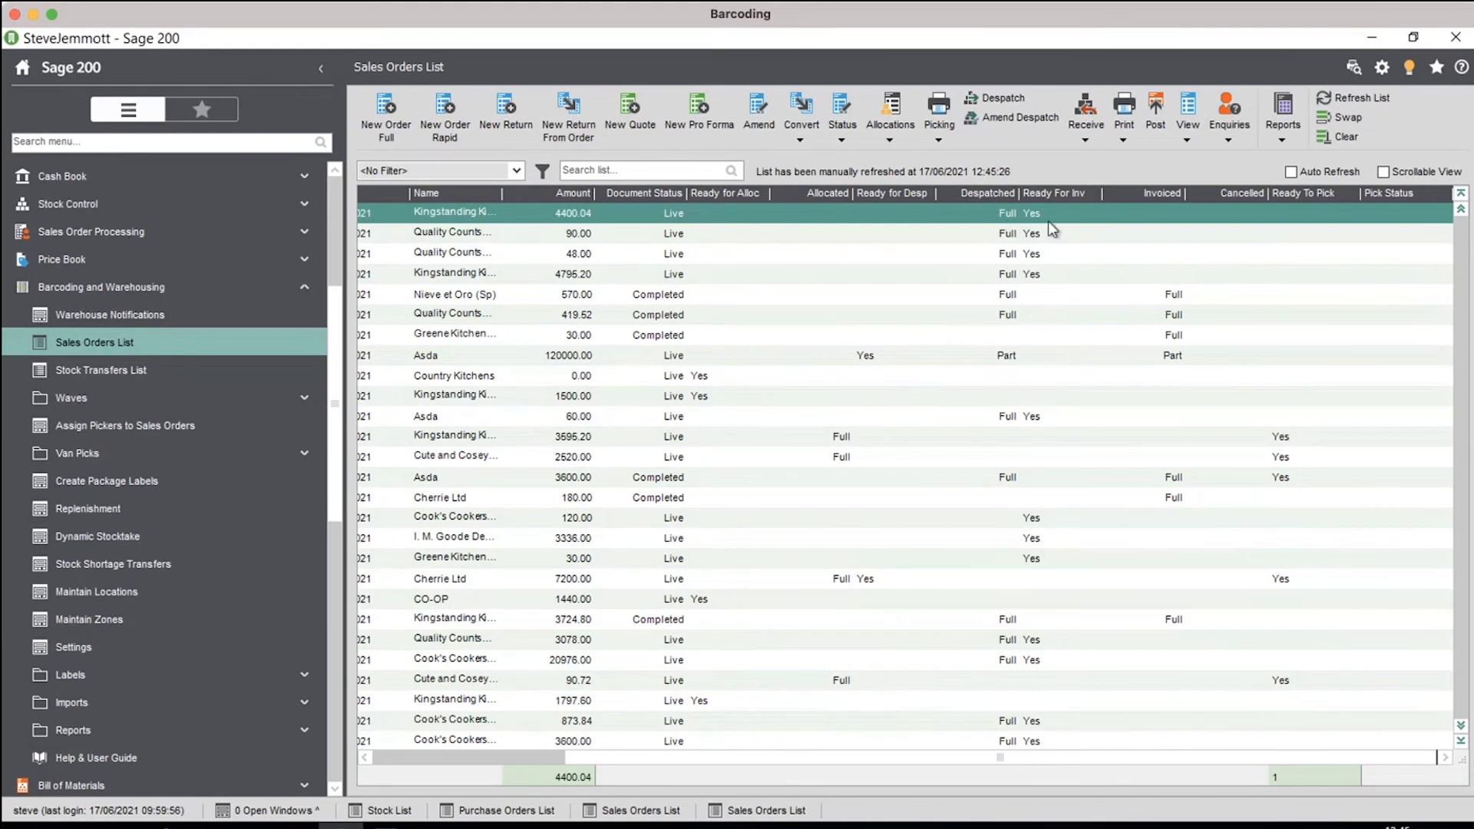
- Open the newest SOP Despatch Note PDF from the Bullzip folder, enlarge it to examine its lines, and close the note and folder
{"action": "left_click", "coordinate": [251, 826]}
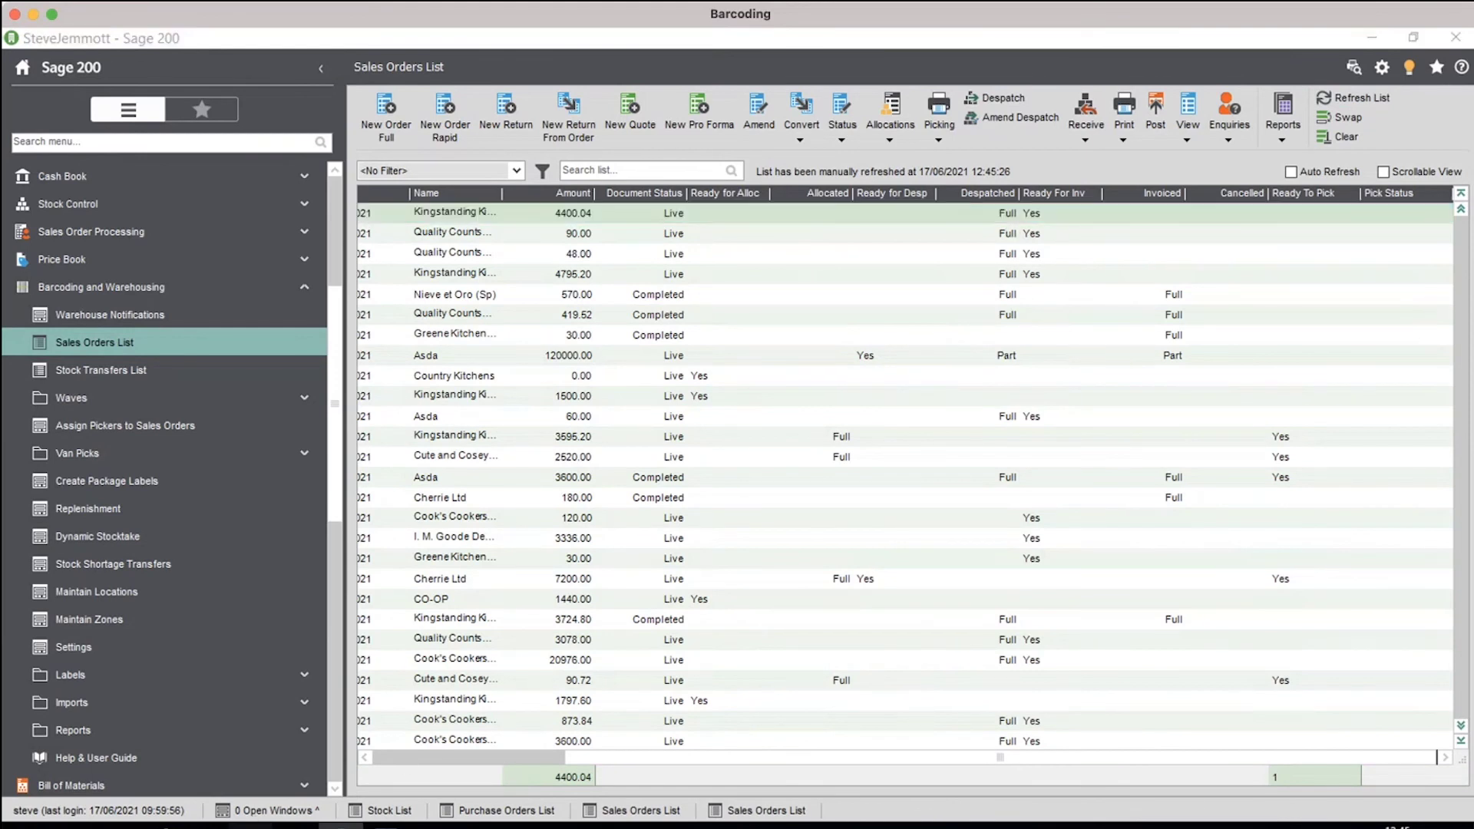
{"action": "left_click", "coordinate": [75, 298]}
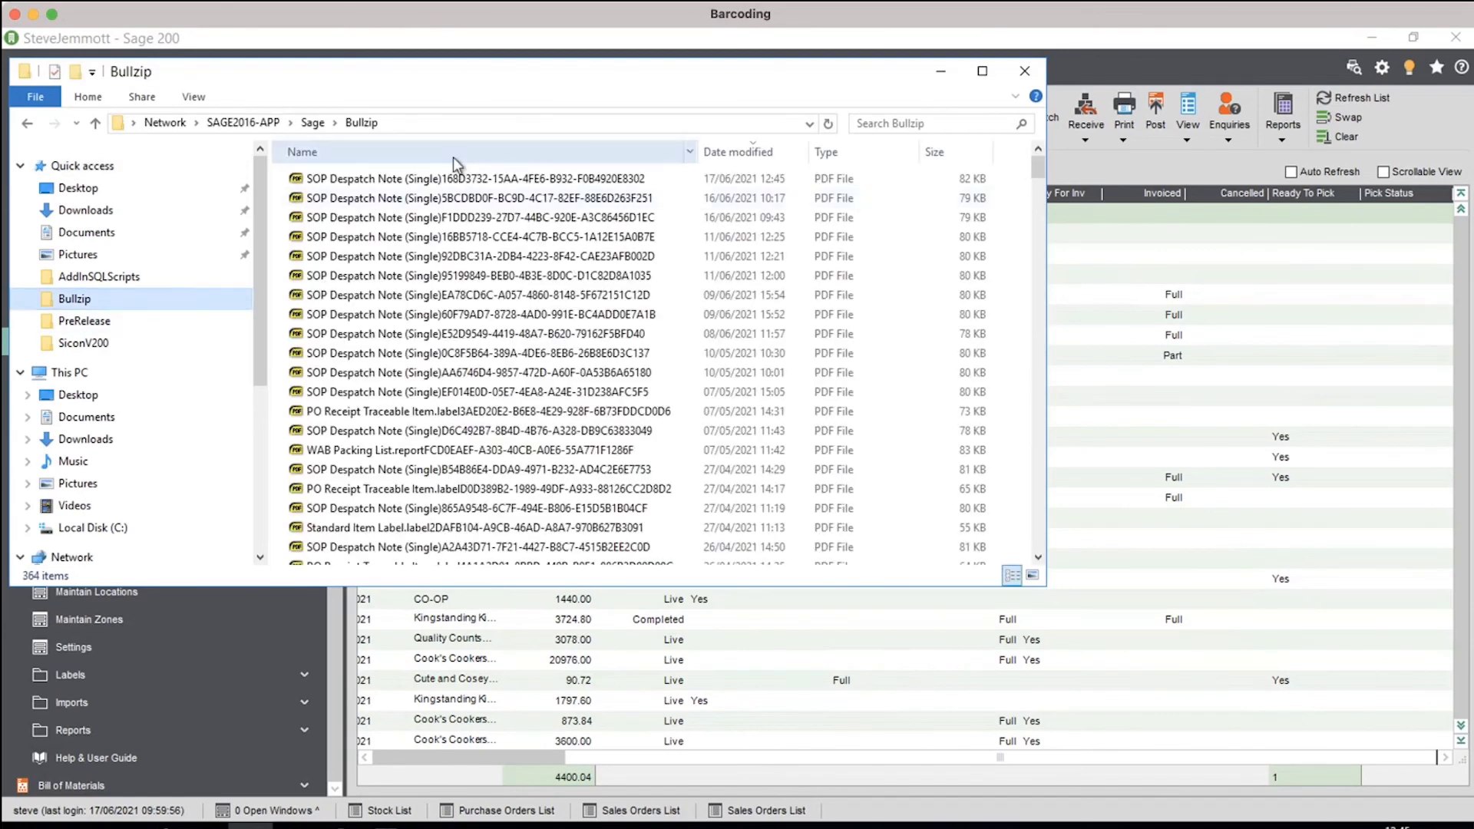
{"action": "double_click", "coordinate": [476, 178]}
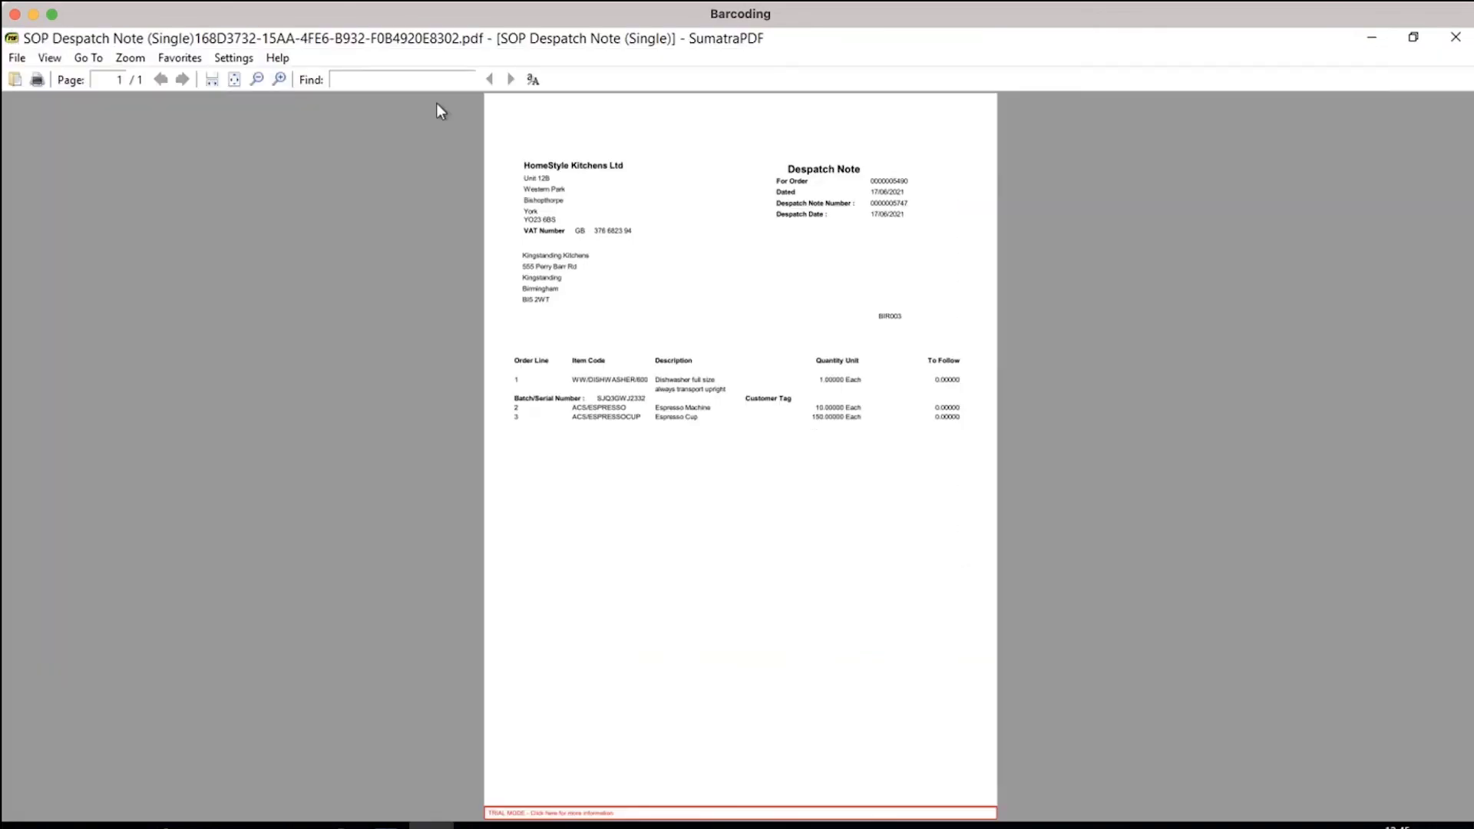
{"action": "left_click", "coordinate": [280, 79]}
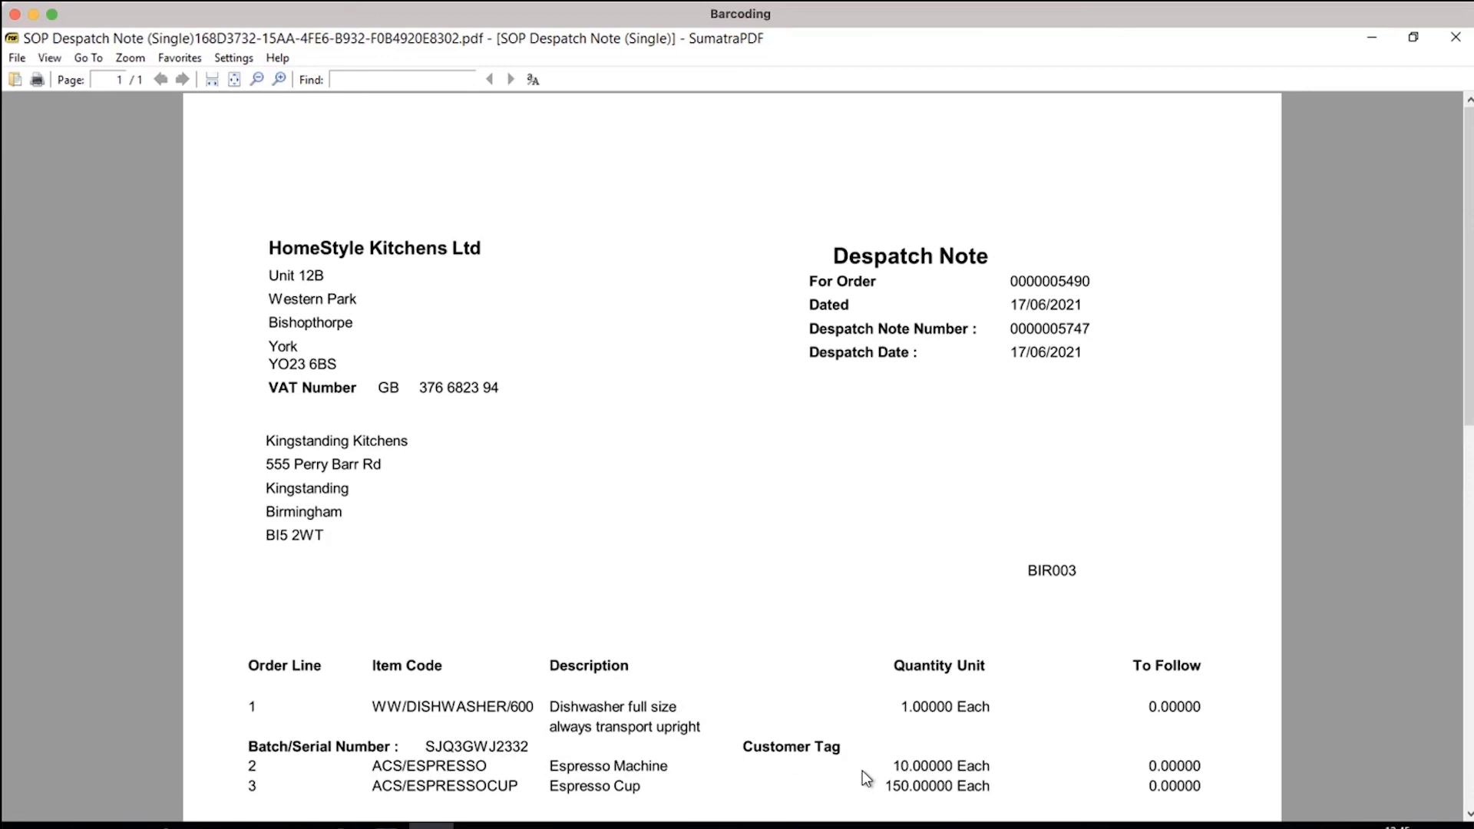
{"action": "left_click", "coordinate": [1455, 37]}
{"action": "left_click", "coordinate": [1025, 71]}
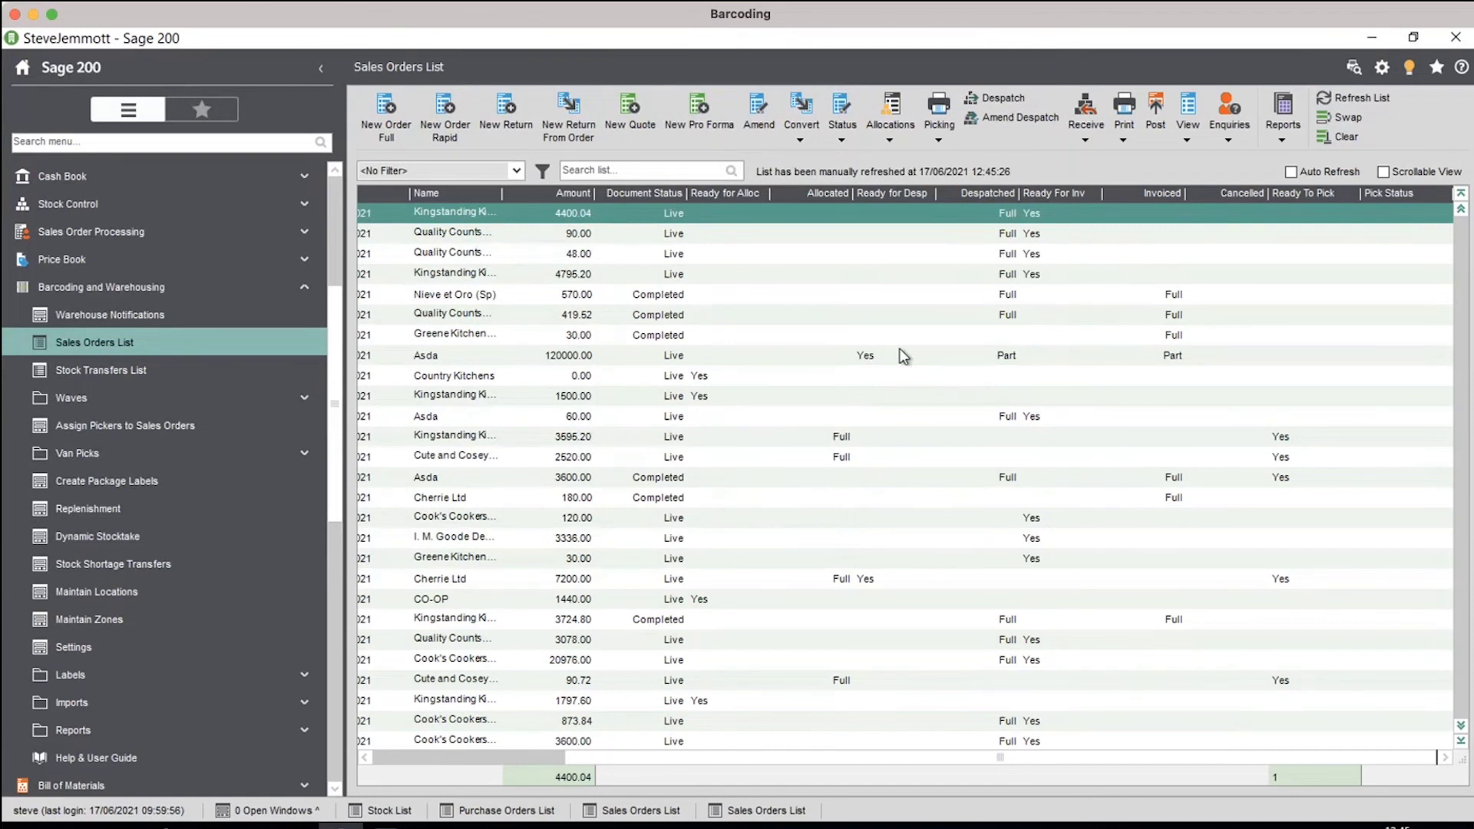
- Switch back to the handheld's remote session and go to the Wave Pick option on its warehouse menu
{"action": "left_click", "coordinate": [415, 823]}
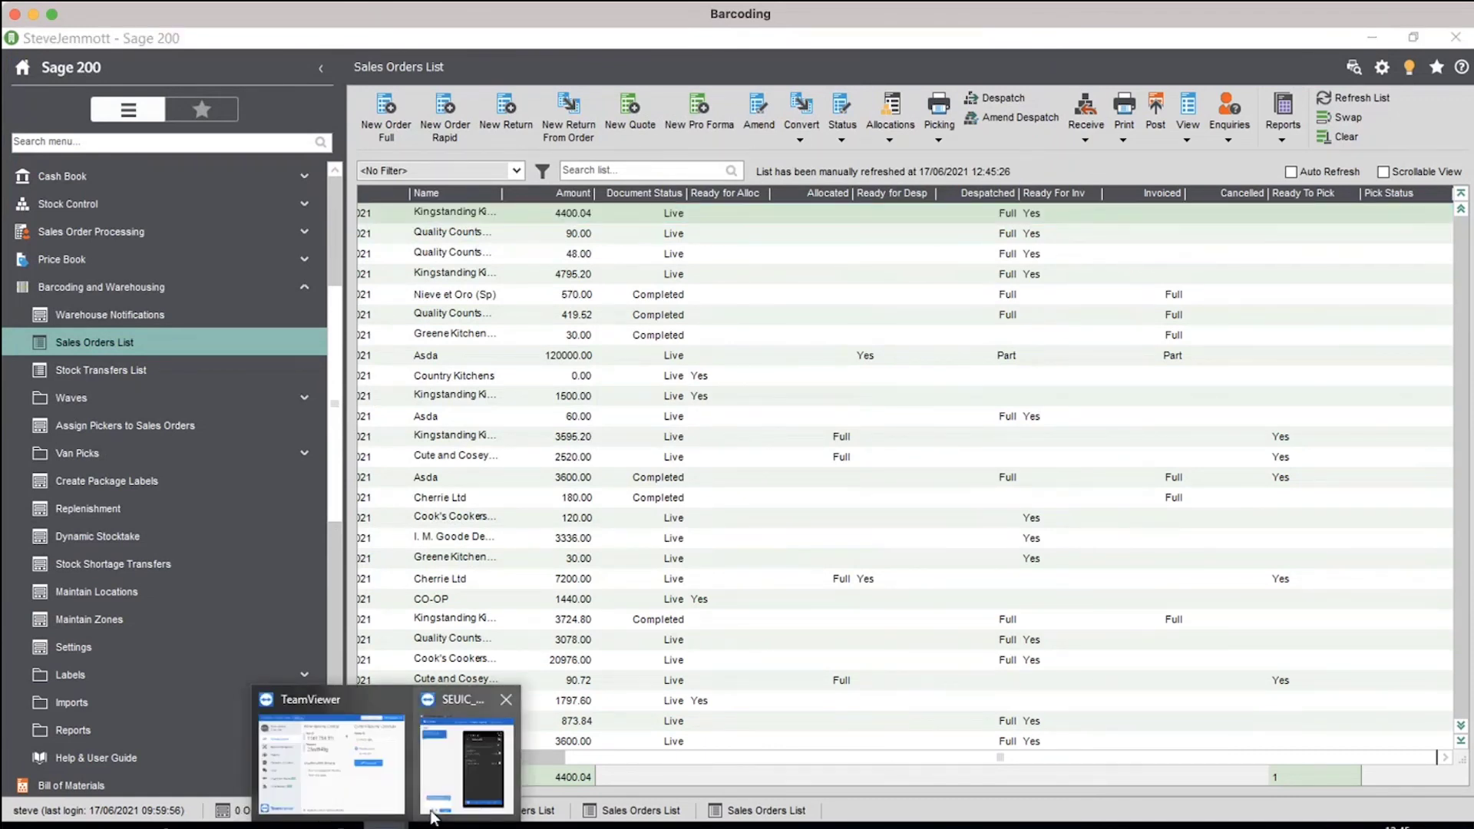
{"action": "left_click", "coordinate": [464, 764]}
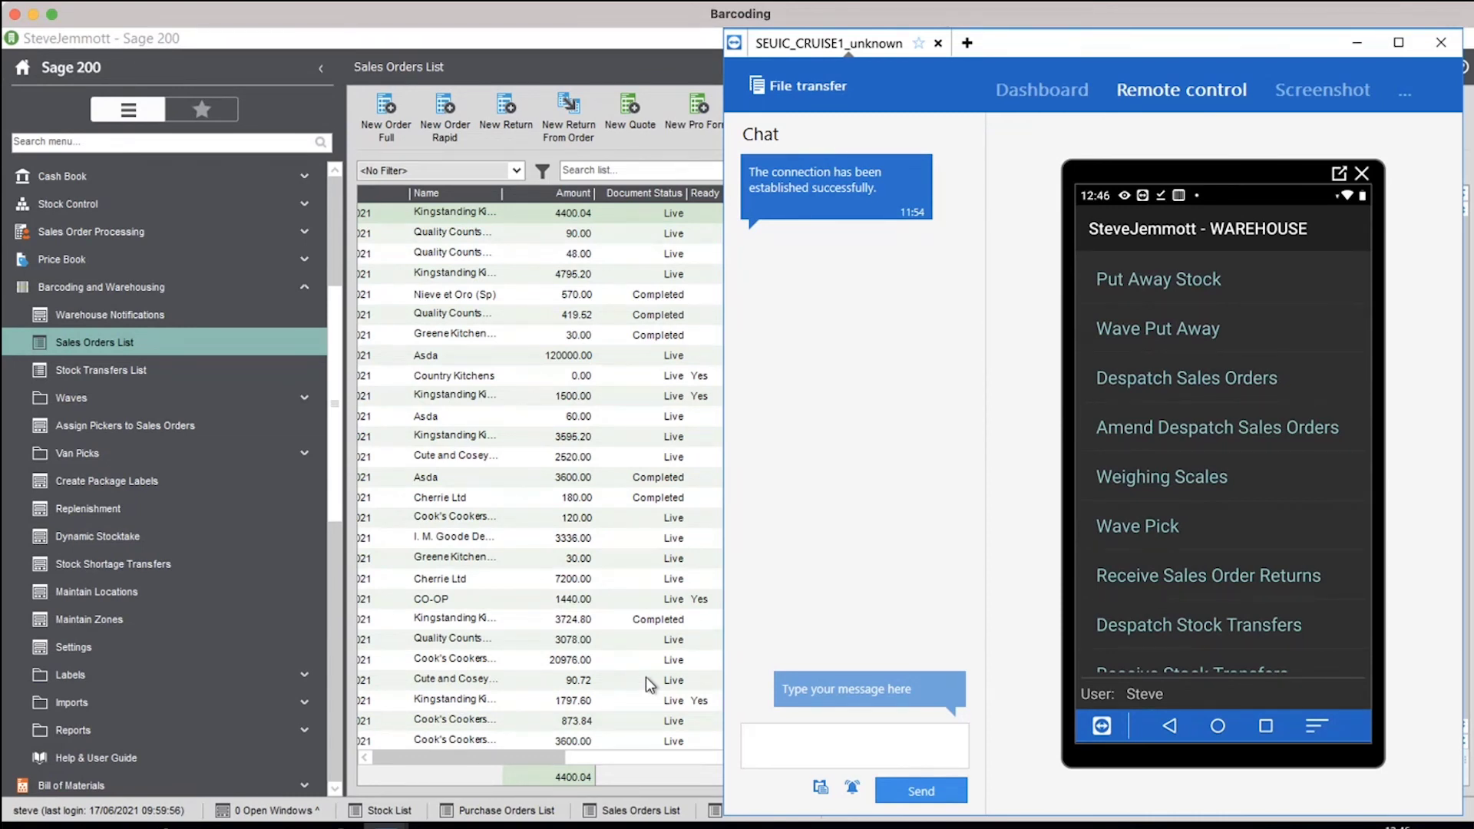
{"action": "left_click", "coordinate": [1132, 526]}
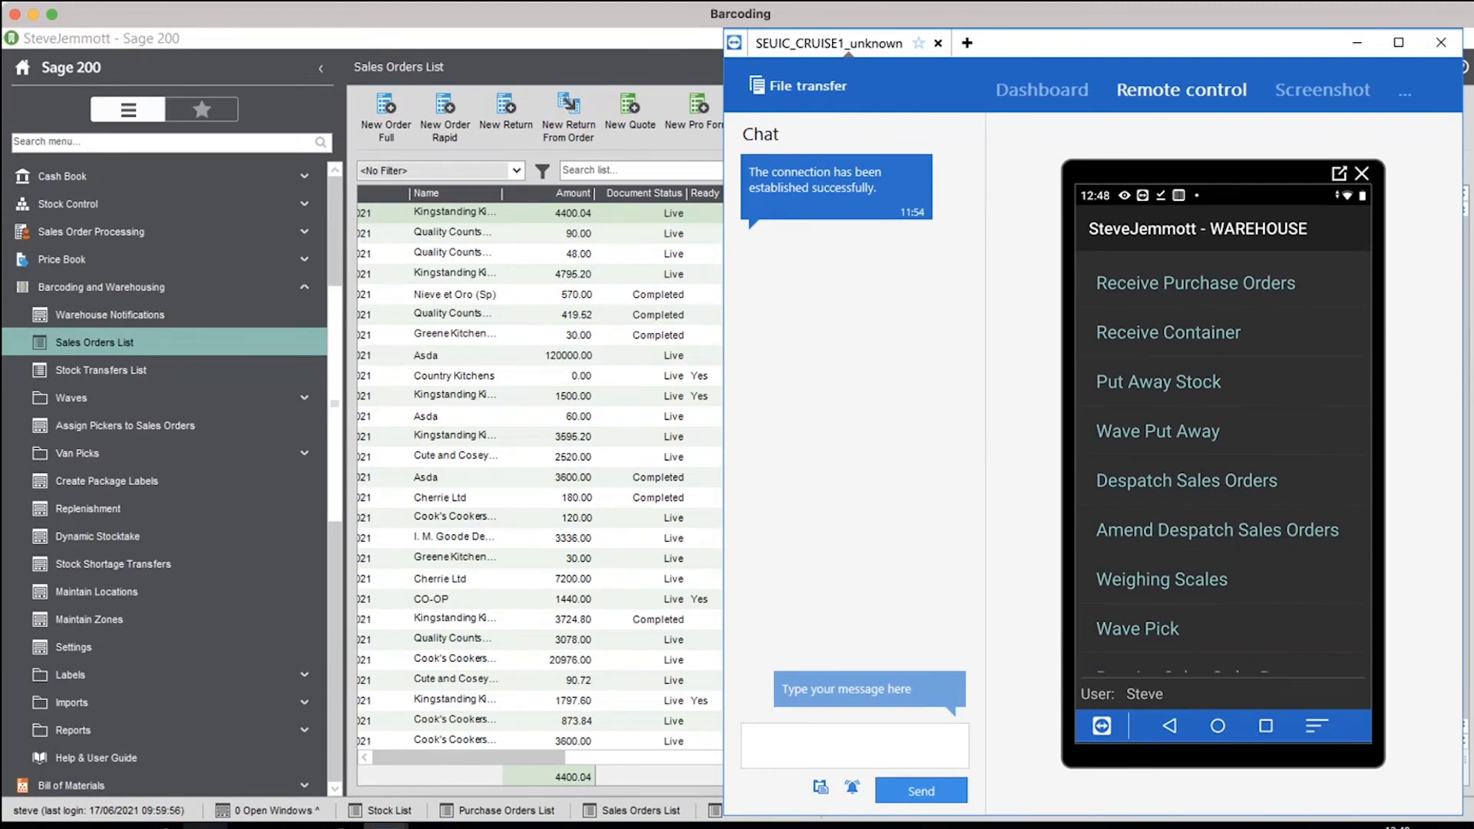
- Switch to the browser and show the Recommended Warehouse Equipment pages of the Sicon Barcoding & Warehousing flipbook
{"action": "left_click", "coordinate": [376, 775]}
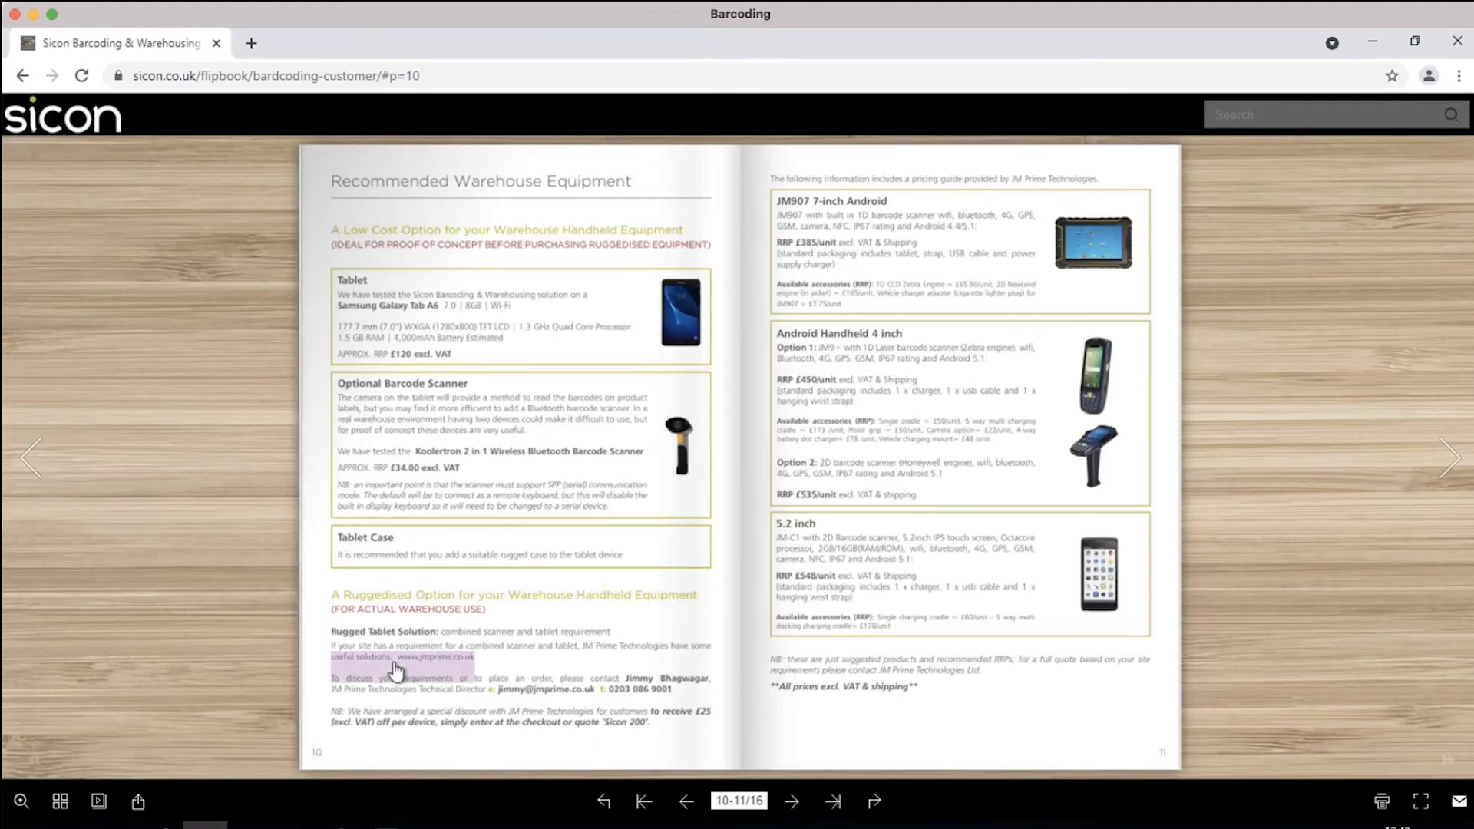